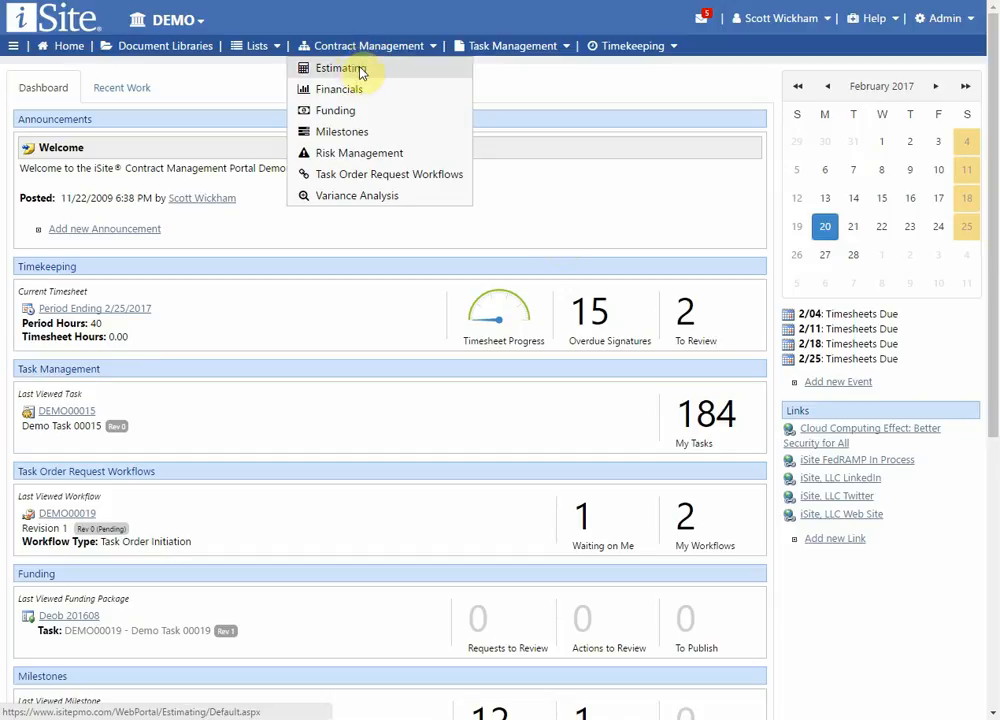
# Step: Open the Estimating area of Contract Management and start creating a new estimate
pyautogui.click(358, 70)
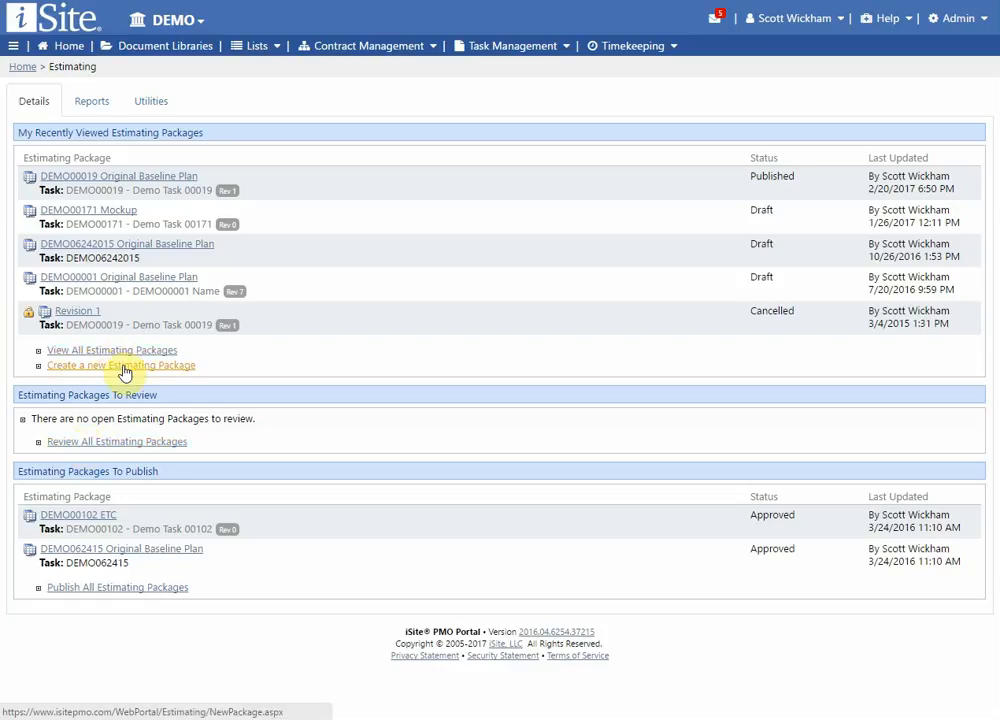
pyautogui.click(12, 47)
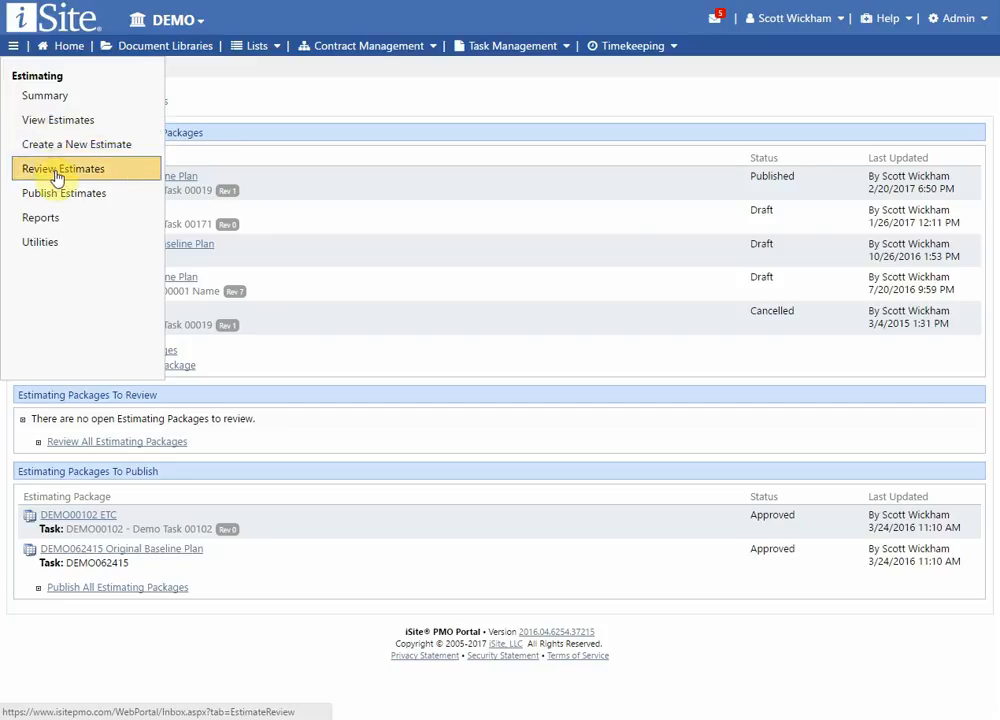
pyautogui.click(63, 243)
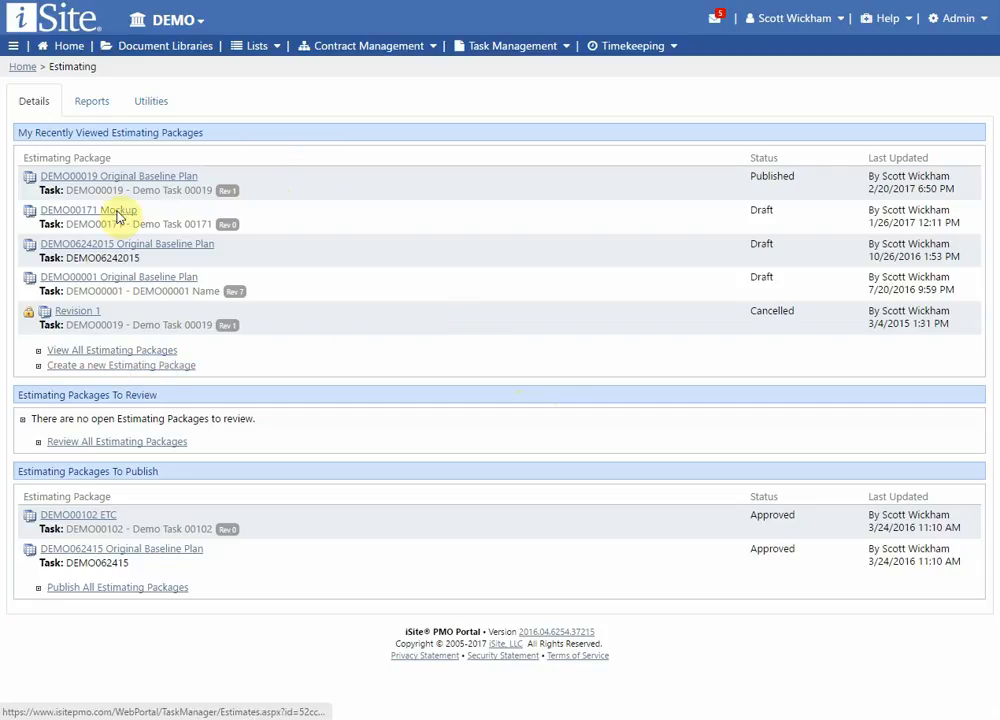
pyautogui.click(13, 46)
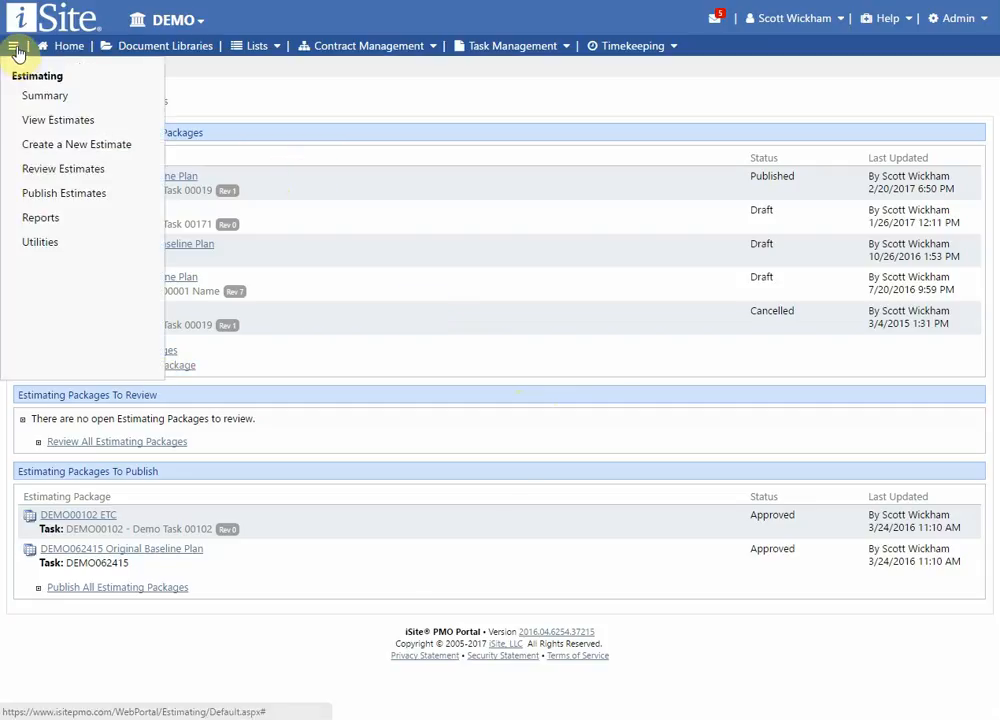
pyautogui.click(55, 150)
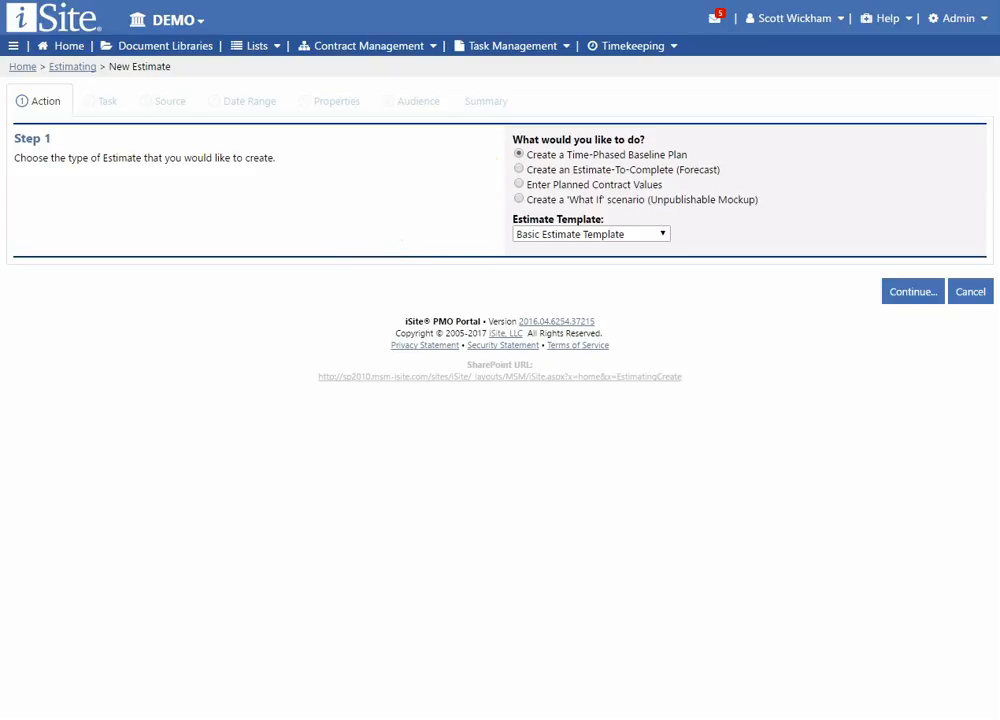
# Step: Keep the estimate type as a time-phased baseline plan with the Basic Estimate Template and continue to task selection
pyautogui.click(622, 238)
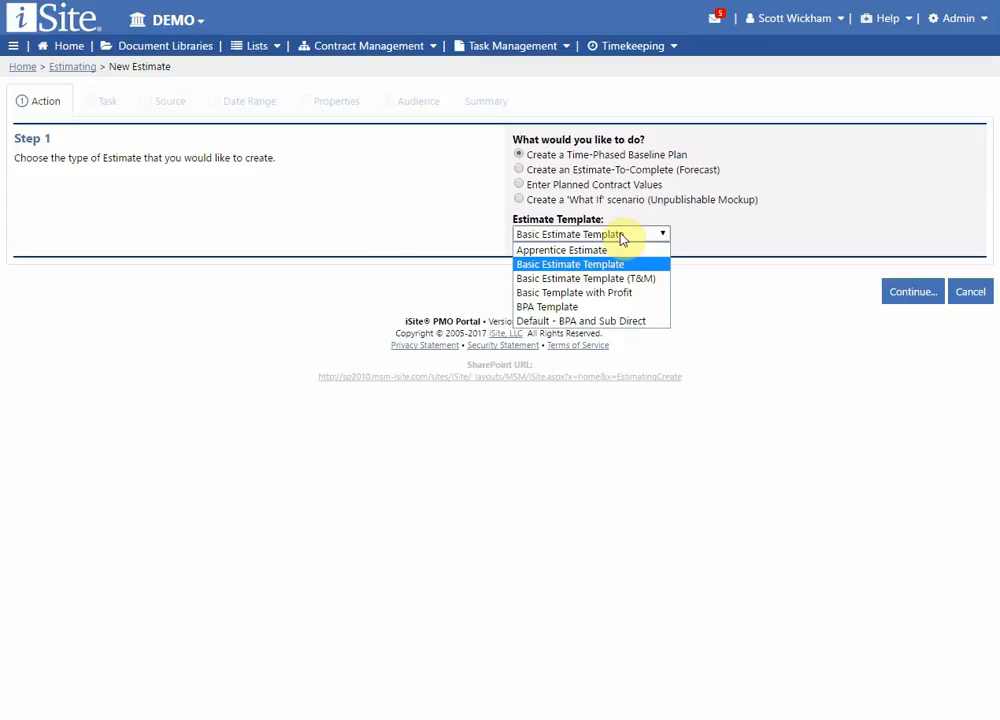
pyautogui.click(770, 240)
pyautogui.click(903, 298)
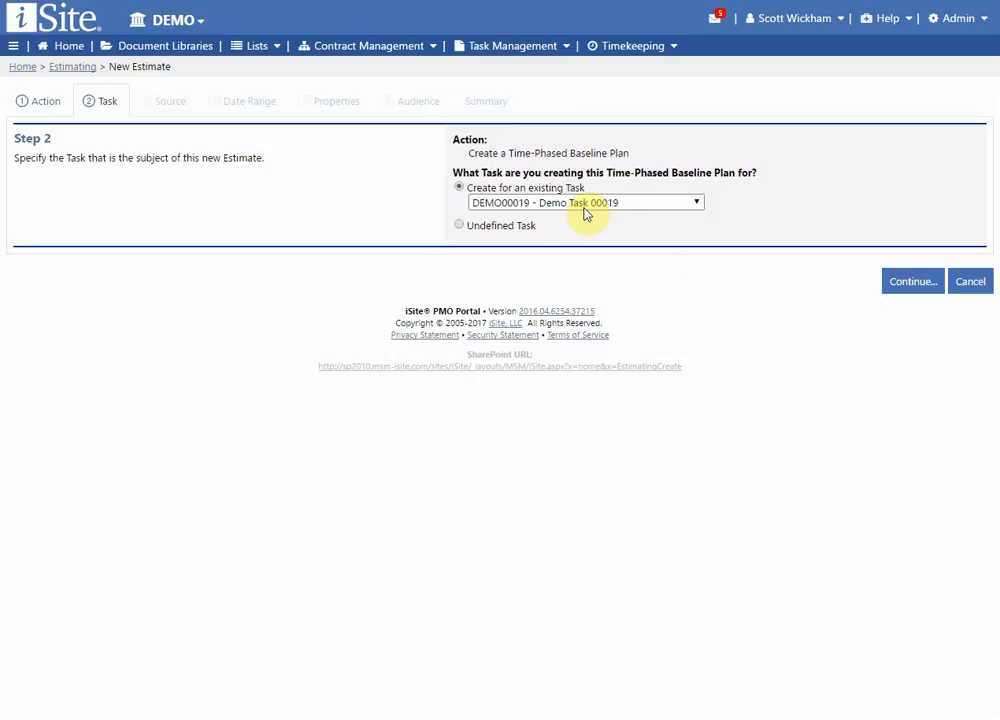
# Step: Create the baseline plan for the existing task DEMO00019 - Demo Task 00019 and continue to source selection
pyautogui.click(530, 228)
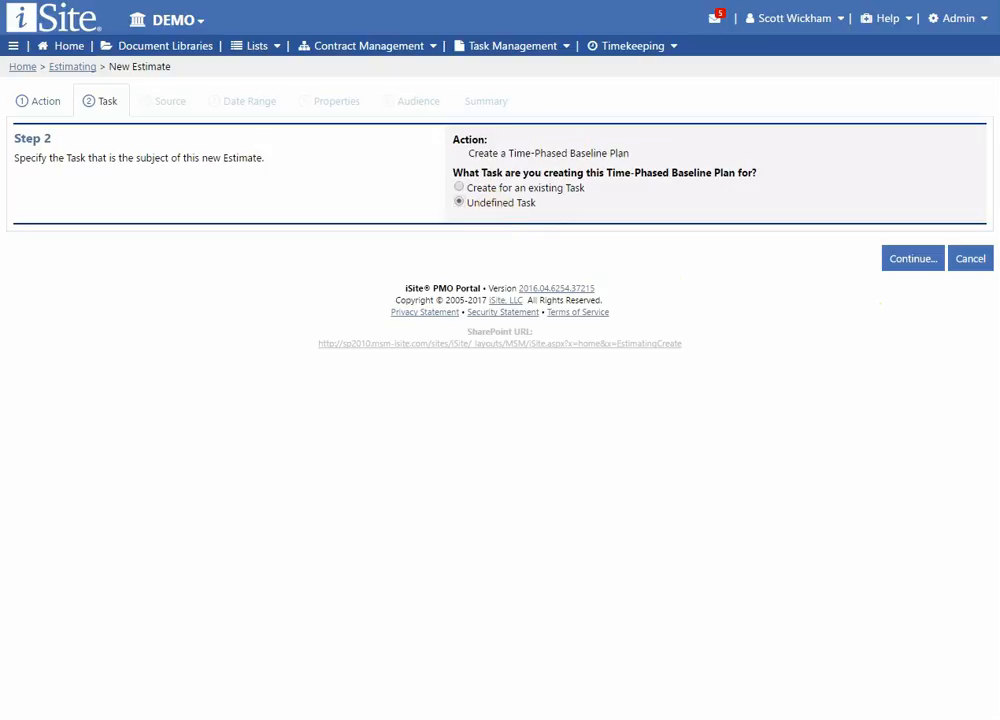
pyautogui.click(512, 188)
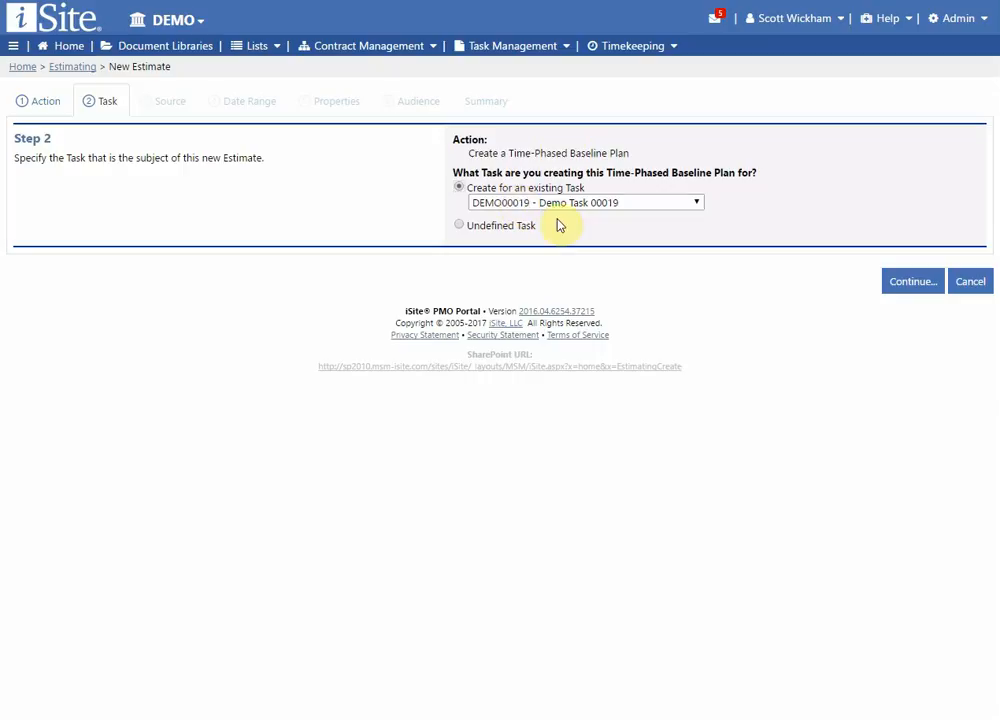
pyautogui.click(908, 290)
pyautogui.click(903, 289)
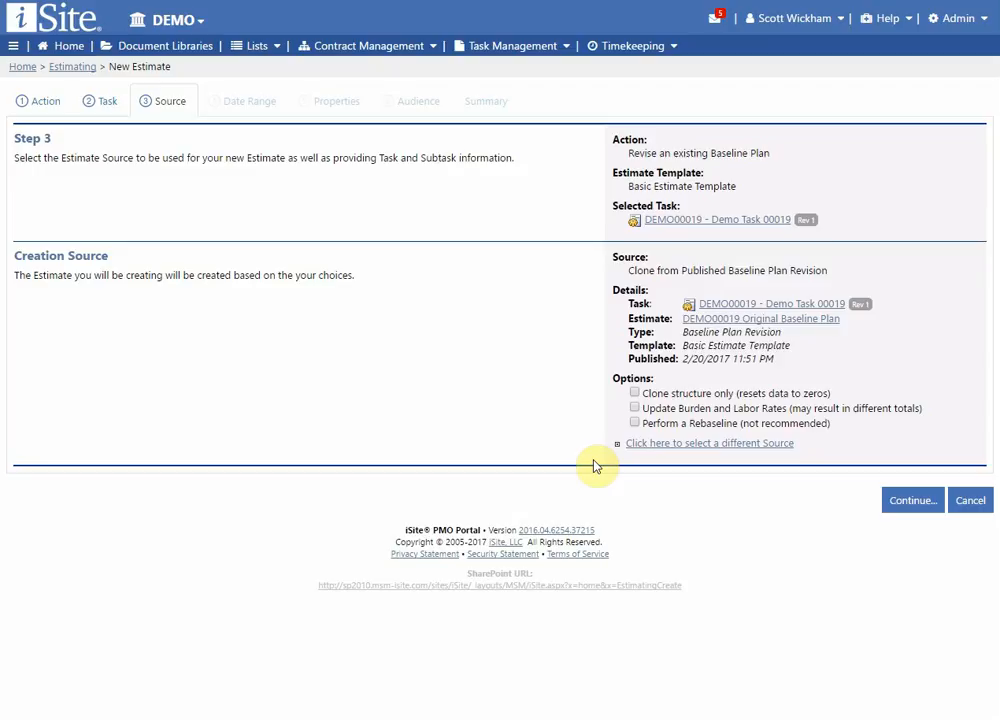
# Step: Set the estimate source to clone the selected task's DEMO00019 Original Baseline Plan revision, and continue to the date range
pyautogui.click(686, 447)
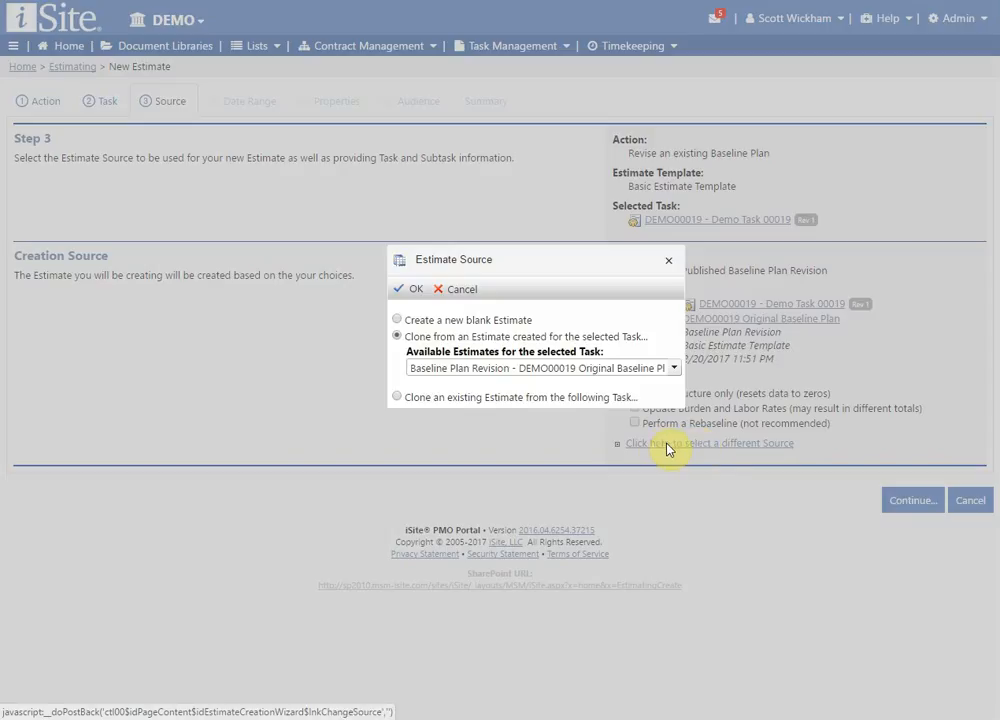
pyautogui.click(474, 322)
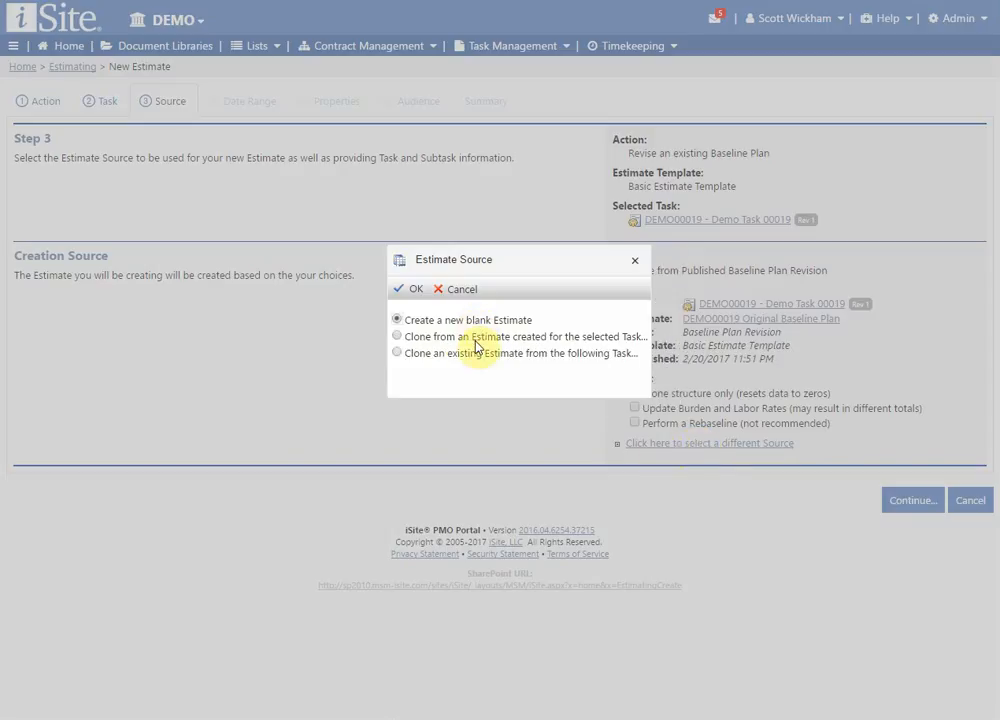
pyautogui.click(480, 339)
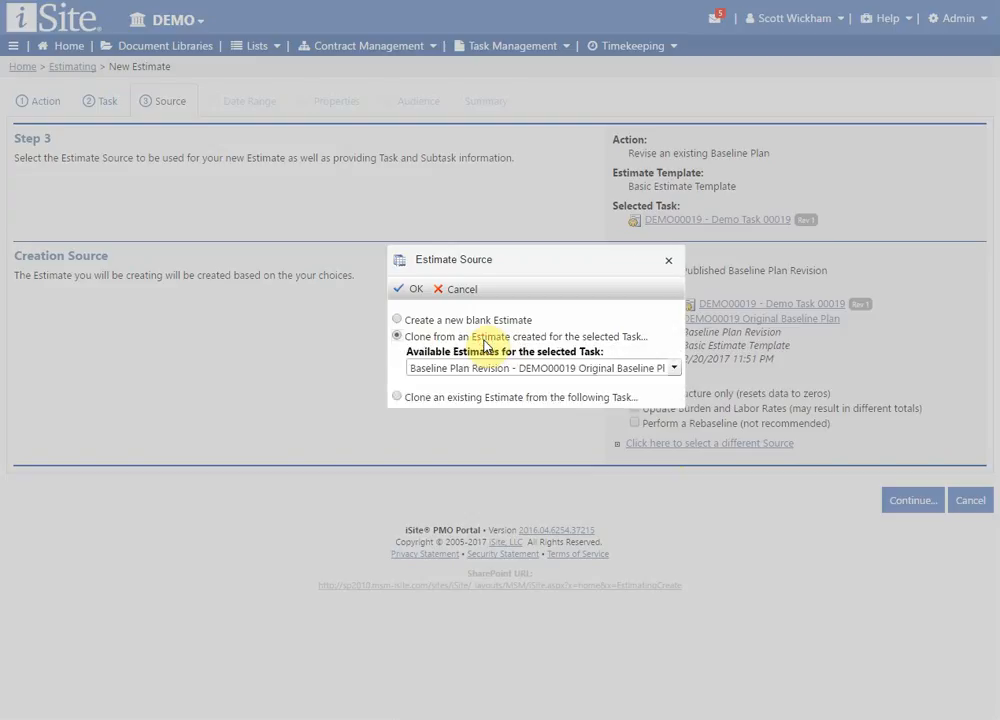
pyautogui.click(520, 400)
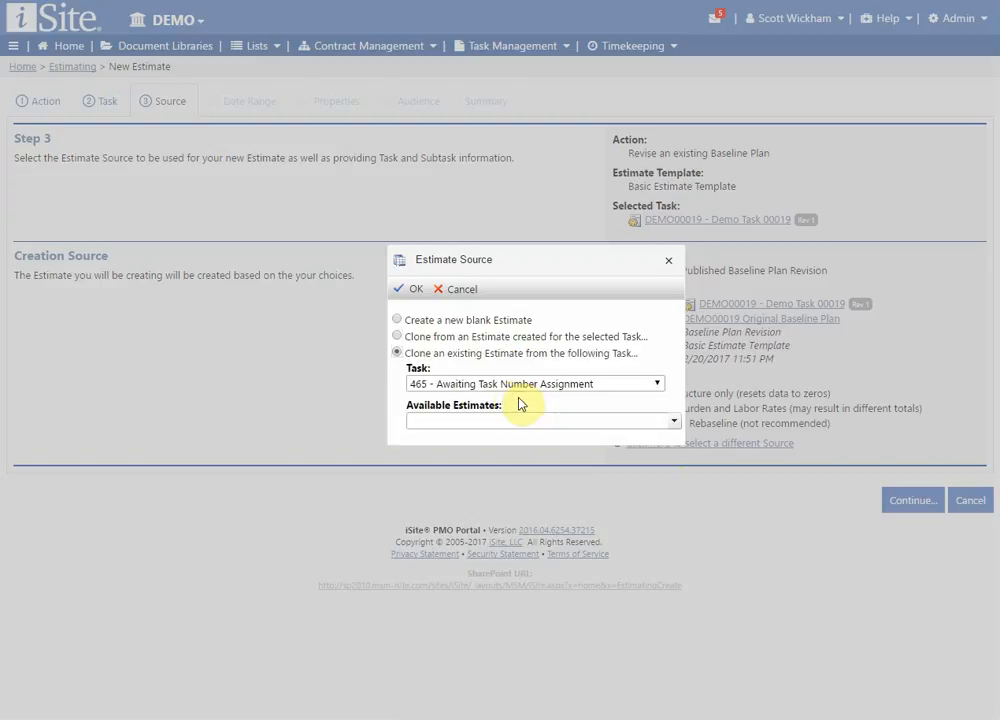
pyautogui.click(511, 338)
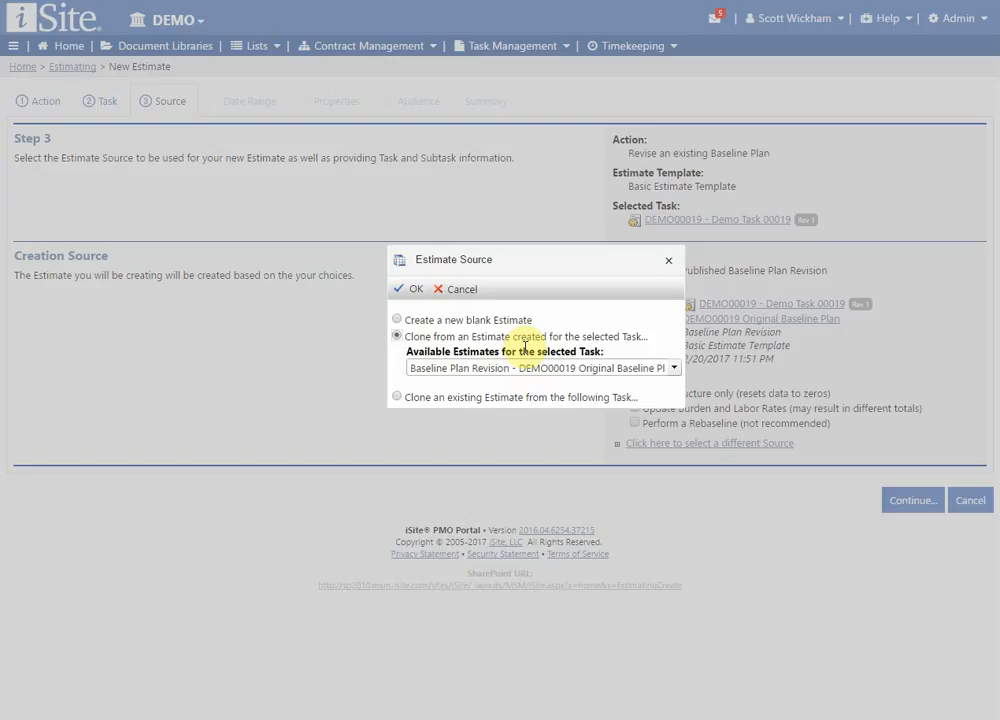
pyautogui.click(413, 298)
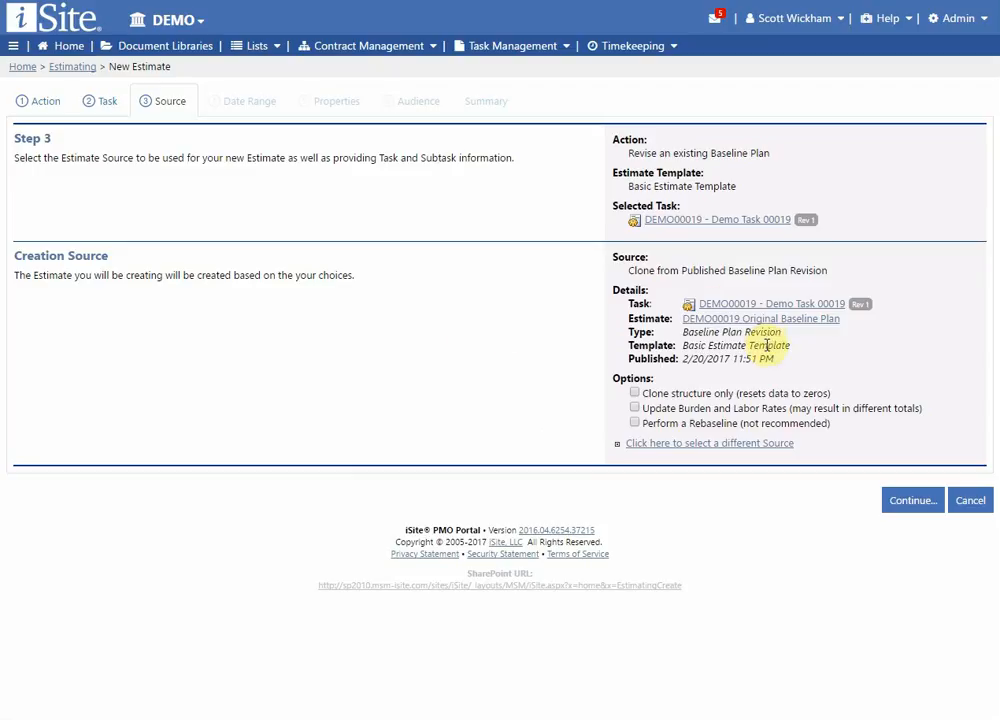
pyautogui.click(916, 503)
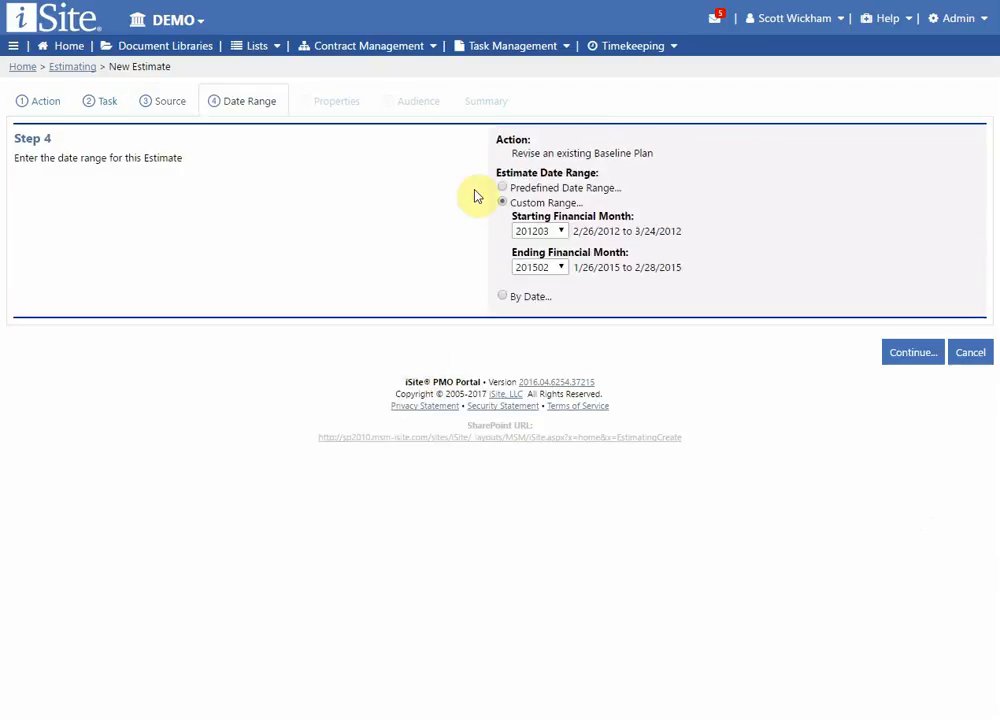
# Step: Switch the estimate to a predefined date range and examine its period types and the selected range
pyautogui.click(502, 187)
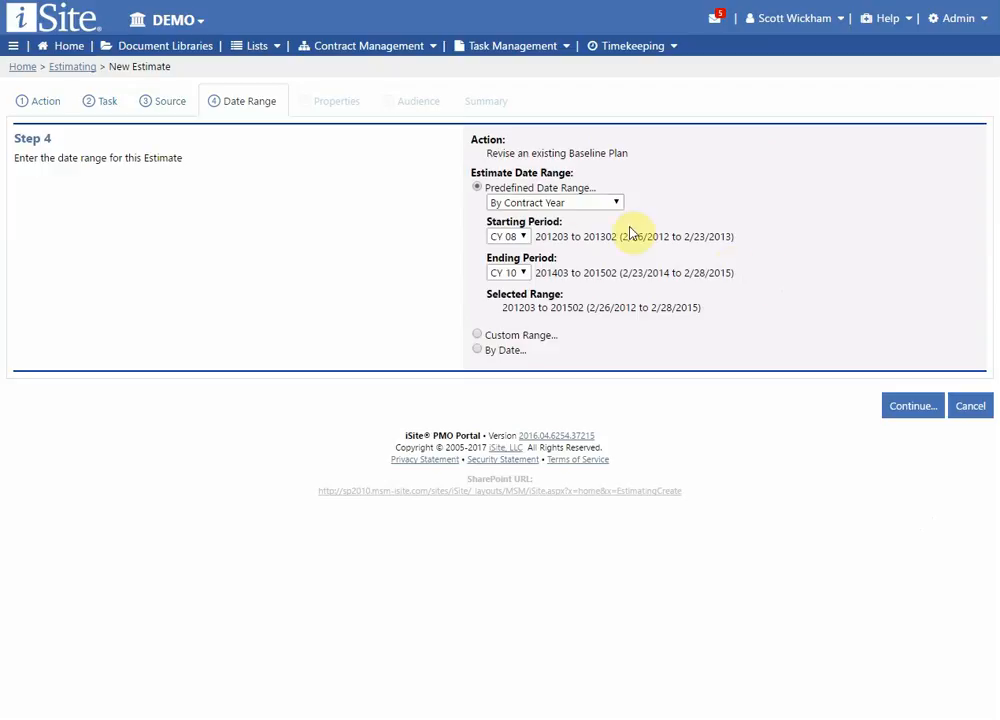
pyautogui.click(567, 205)
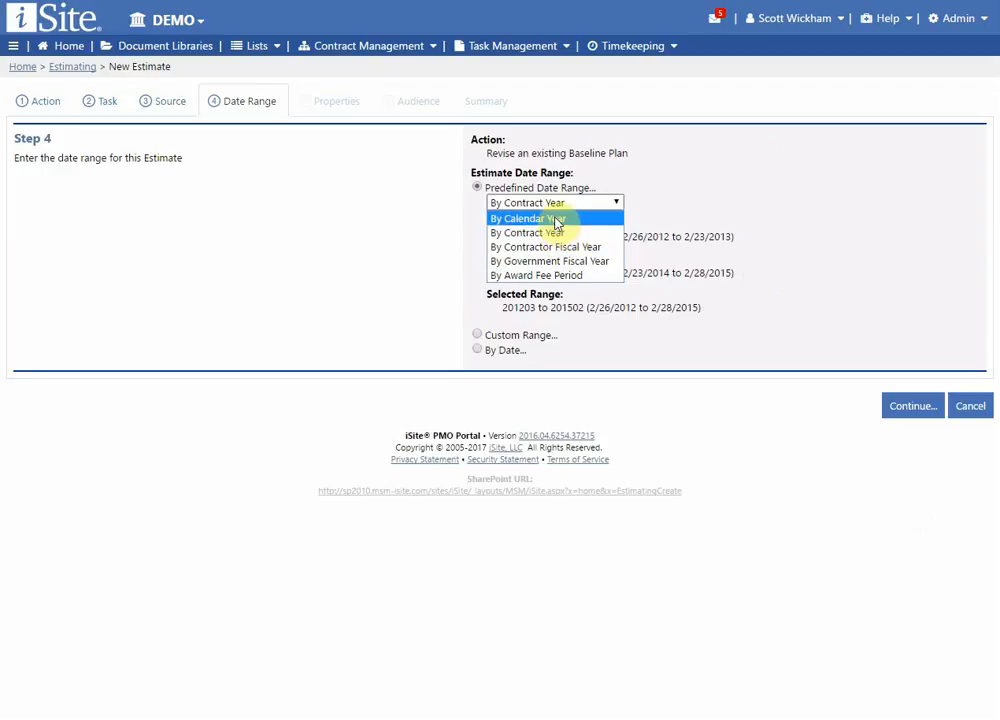
pyautogui.click(688, 213)
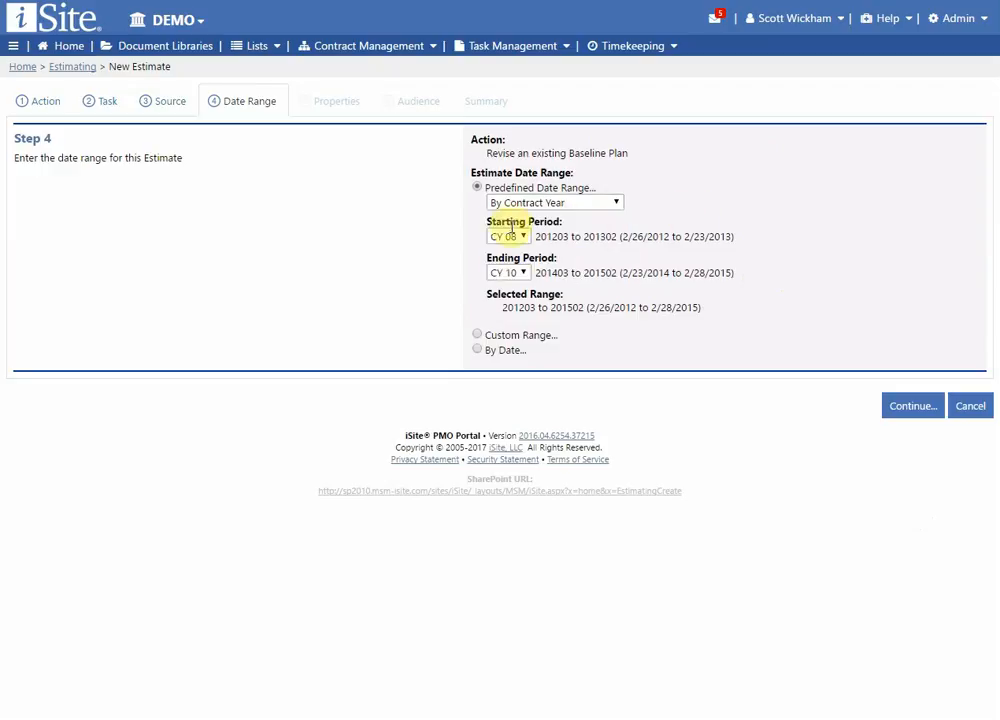
pyautogui.moveTo(503, 308); pyautogui.dragTo(688, 317)
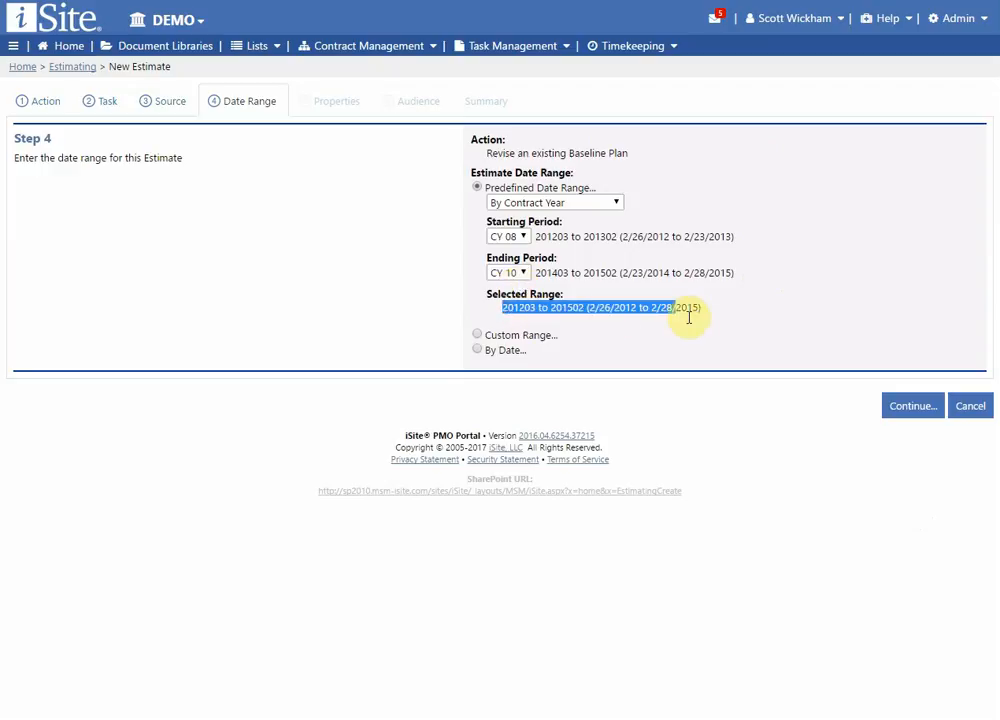
pyautogui.click(719, 319)
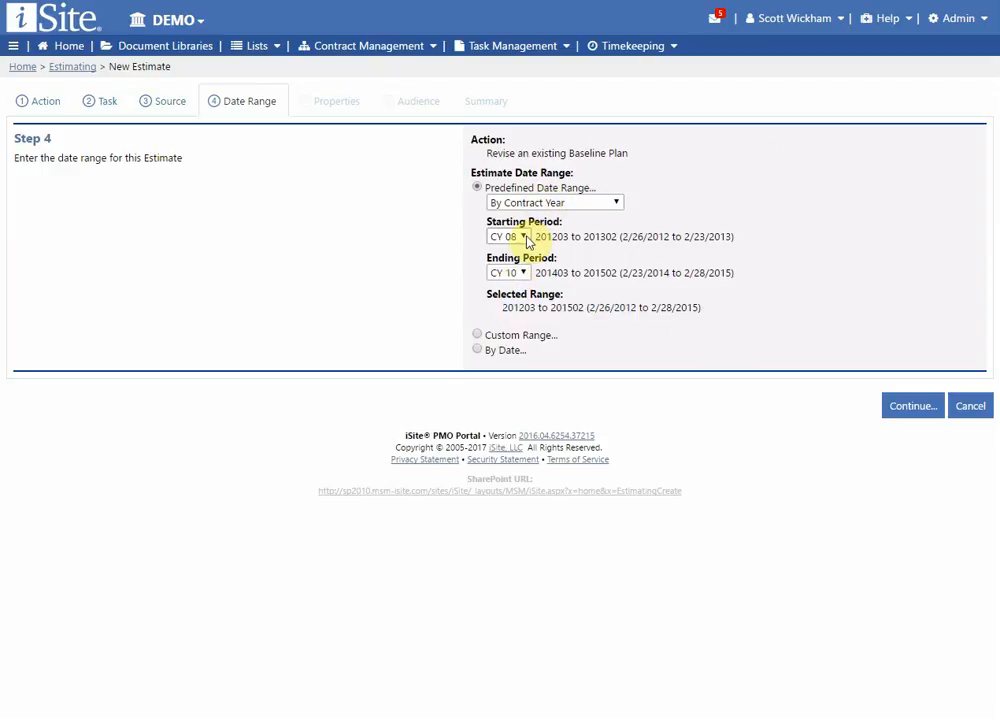
# Step: Try the predefined range by calendar year and by award fee period, and return it to contract year
pyautogui.click(540, 205)
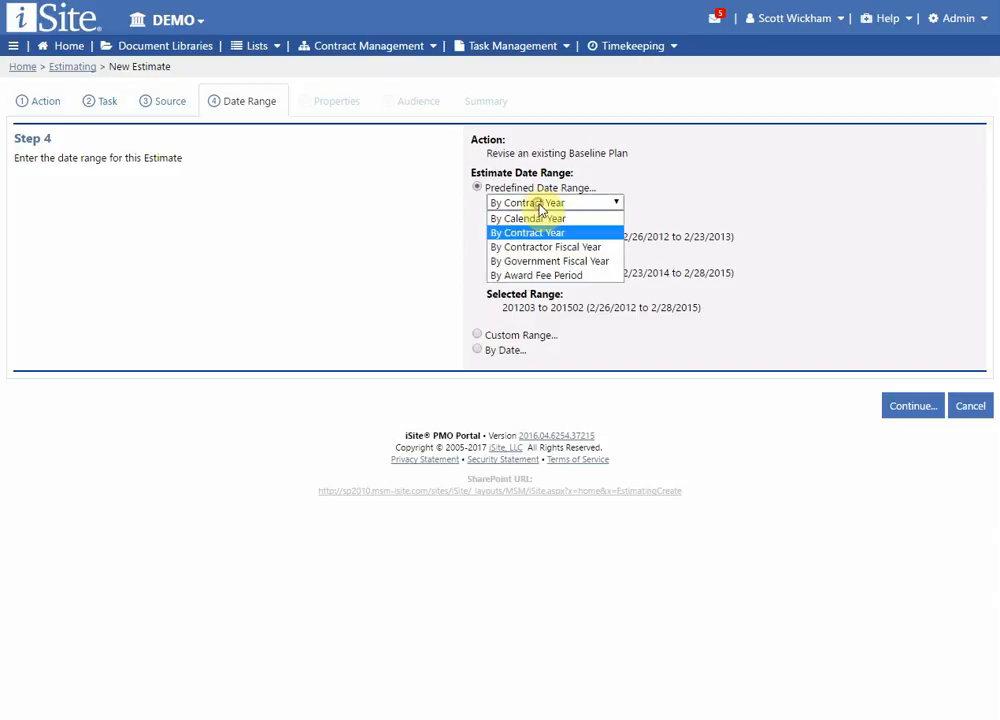
pyautogui.click(532, 218)
pyautogui.click(516, 238)
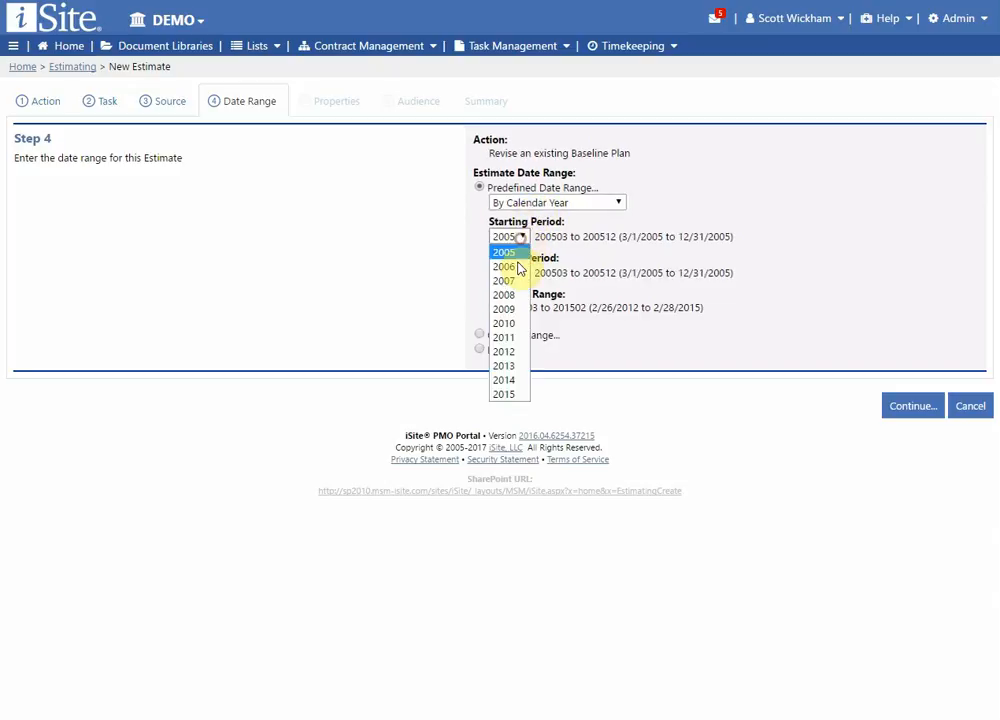
pyautogui.click(562, 203)
pyautogui.click(558, 200)
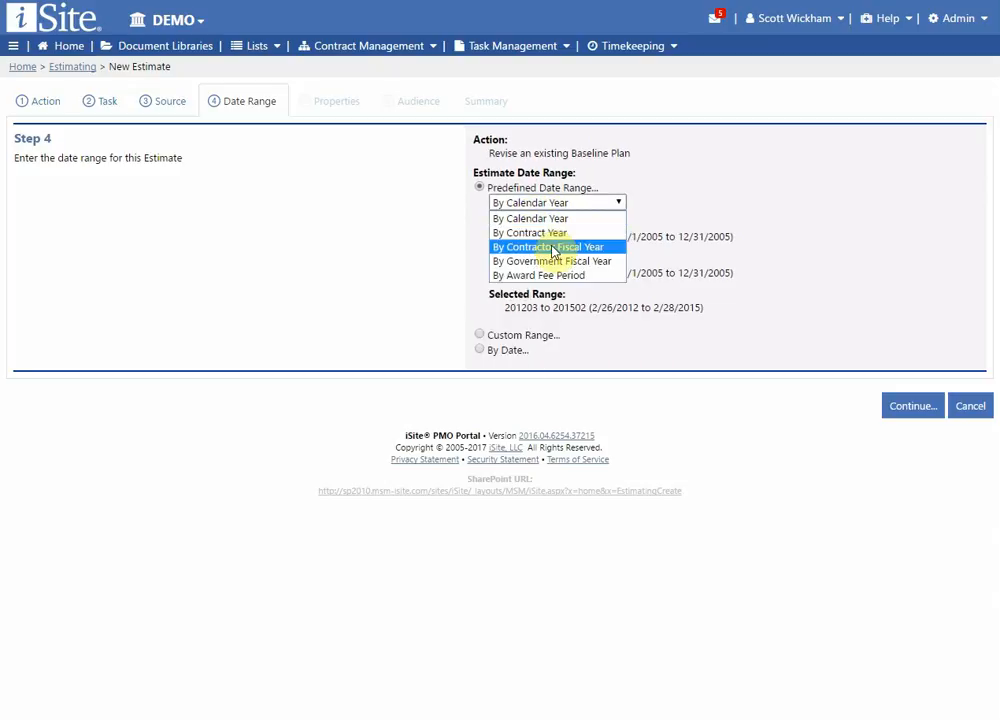
pyautogui.click(549, 275)
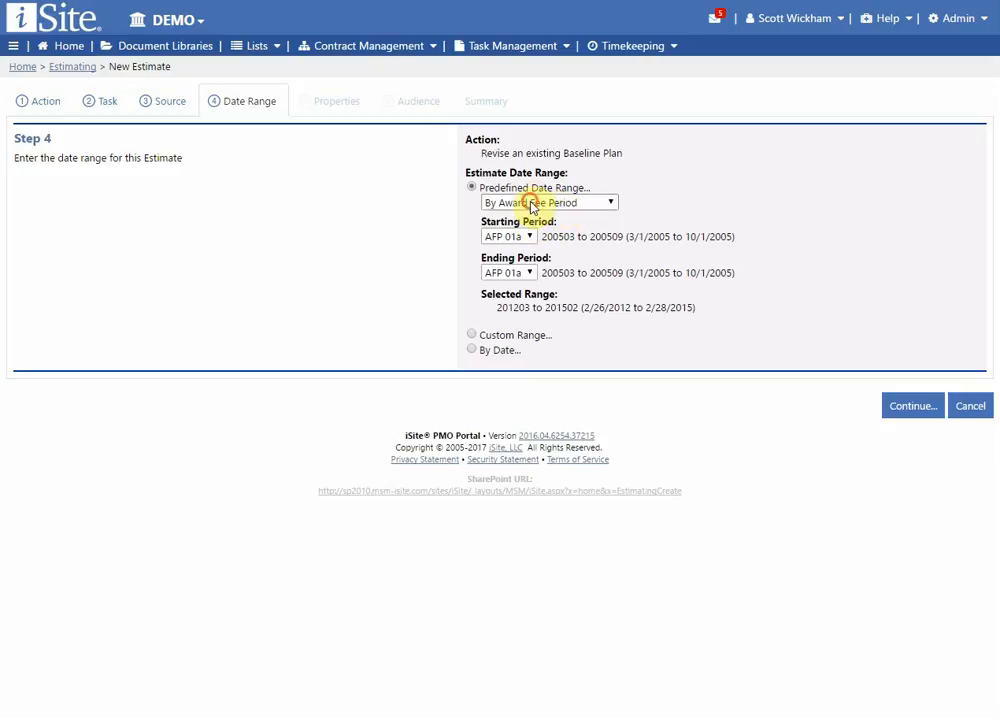
pyautogui.click(531, 205)
pyautogui.click(531, 232)
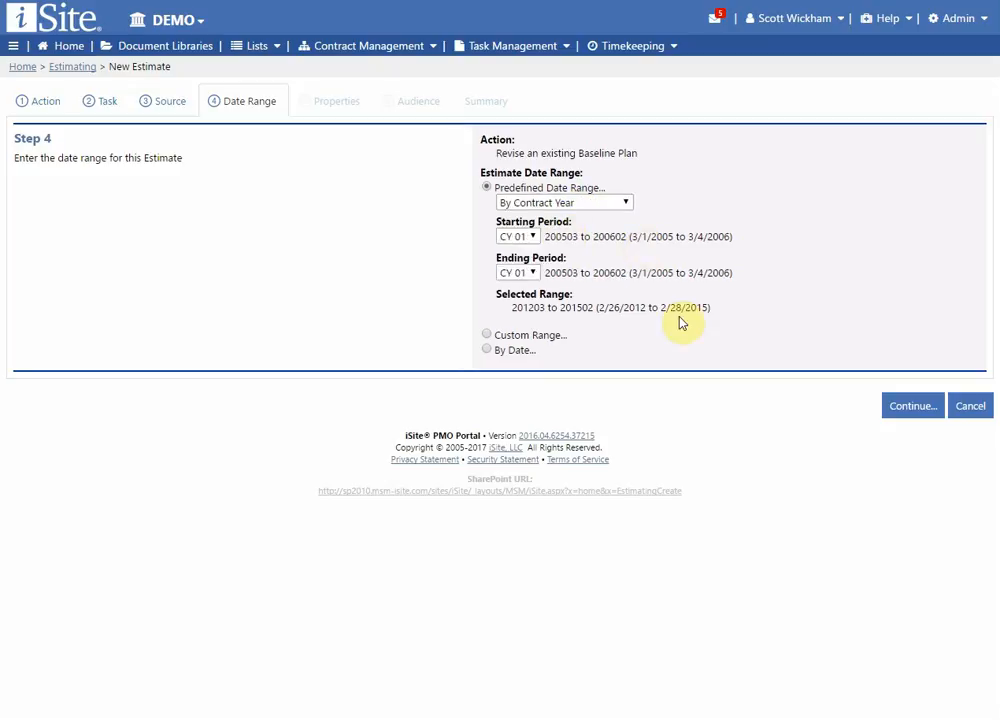
# Step: Examine the custom range's starting and ending financial months and the By Date range option
pyautogui.click(536, 335)
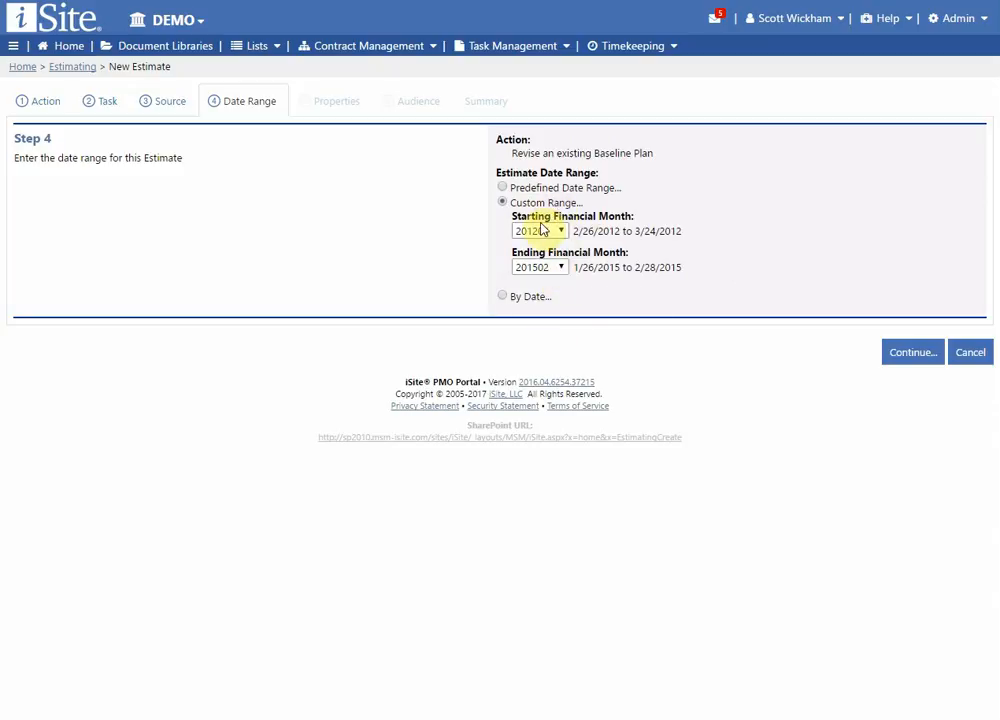
pyautogui.moveTo(577, 231); pyautogui.dragTo(692, 239)
pyautogui.click(670, 232)
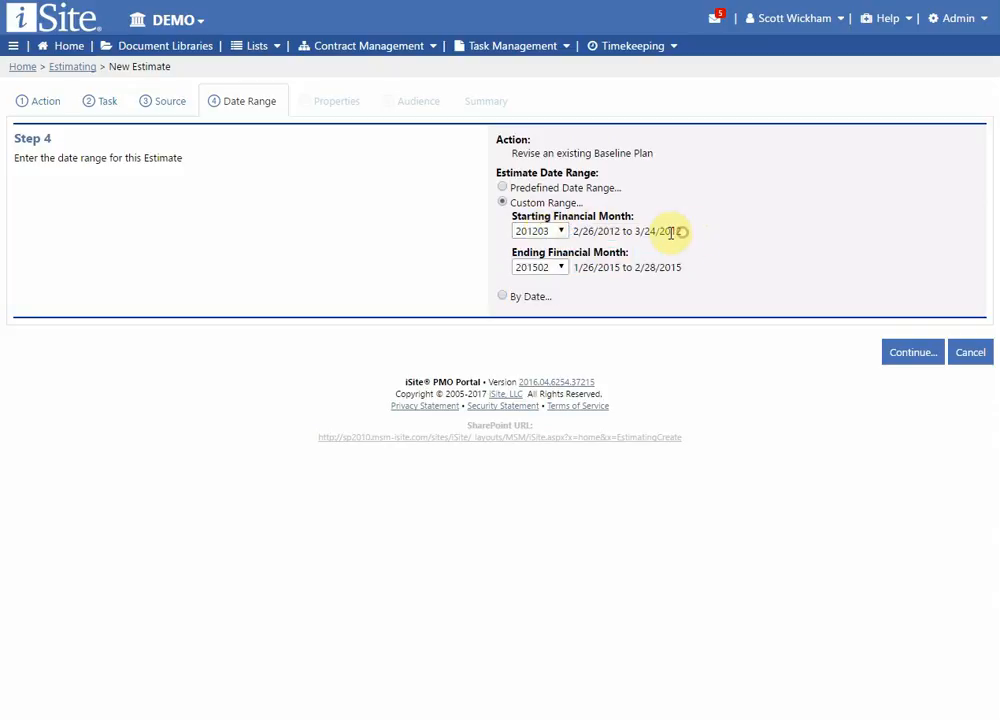
pyautogui.click(528, 297)
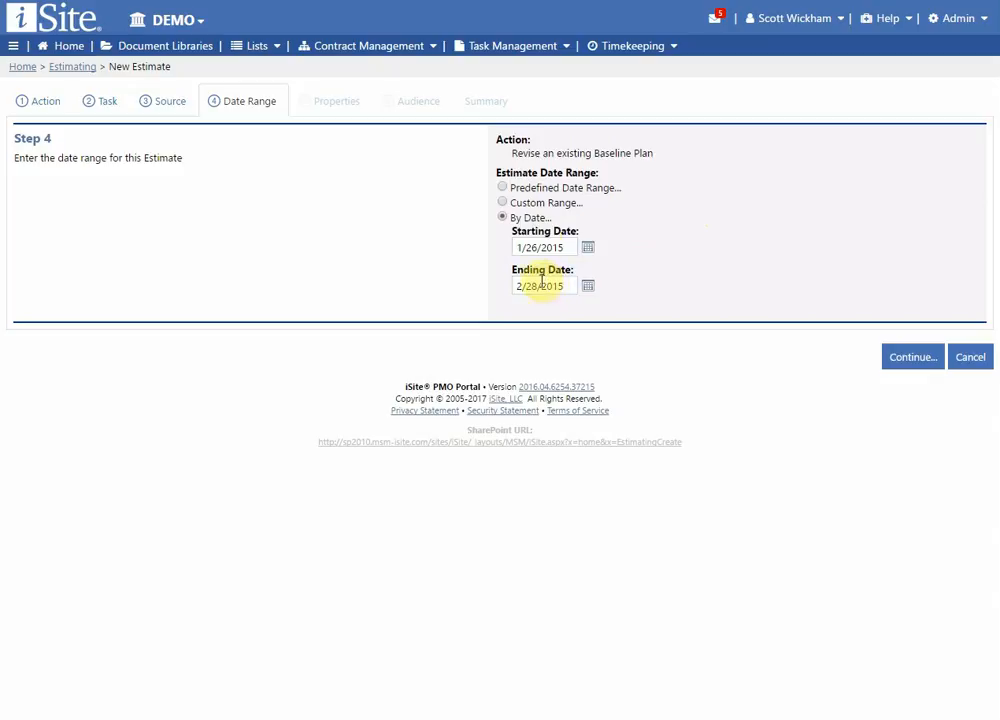
# Step: Set a predefined date range by contract year with CY 09 as starting and ending period, and continue to the properties
pyautogui.click(566, 189)
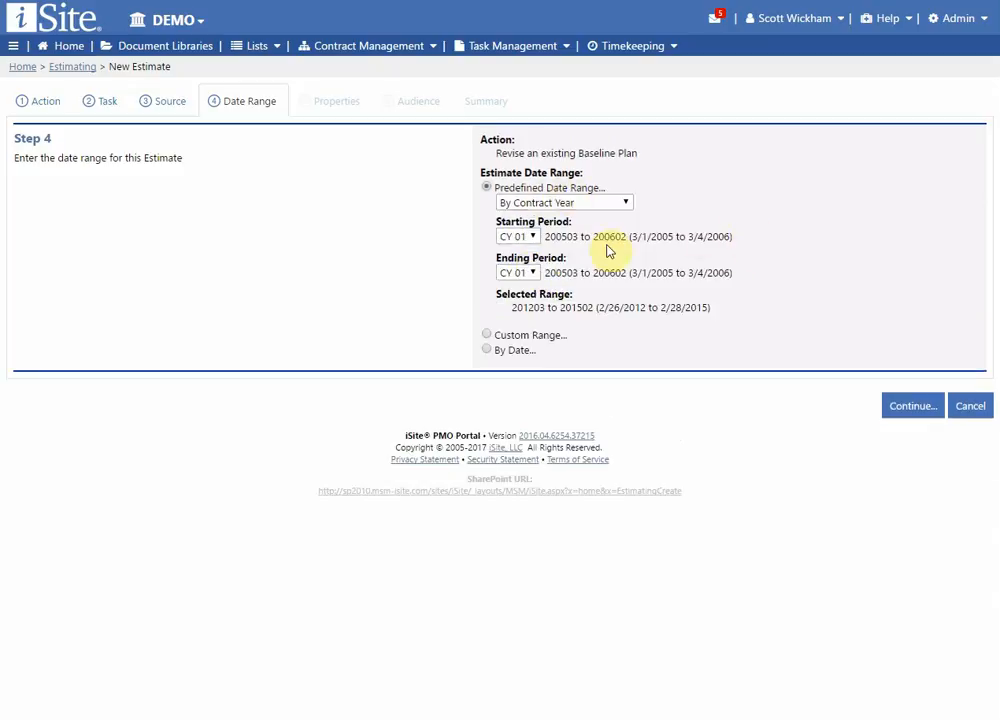
pyautogui.click(527, 238)
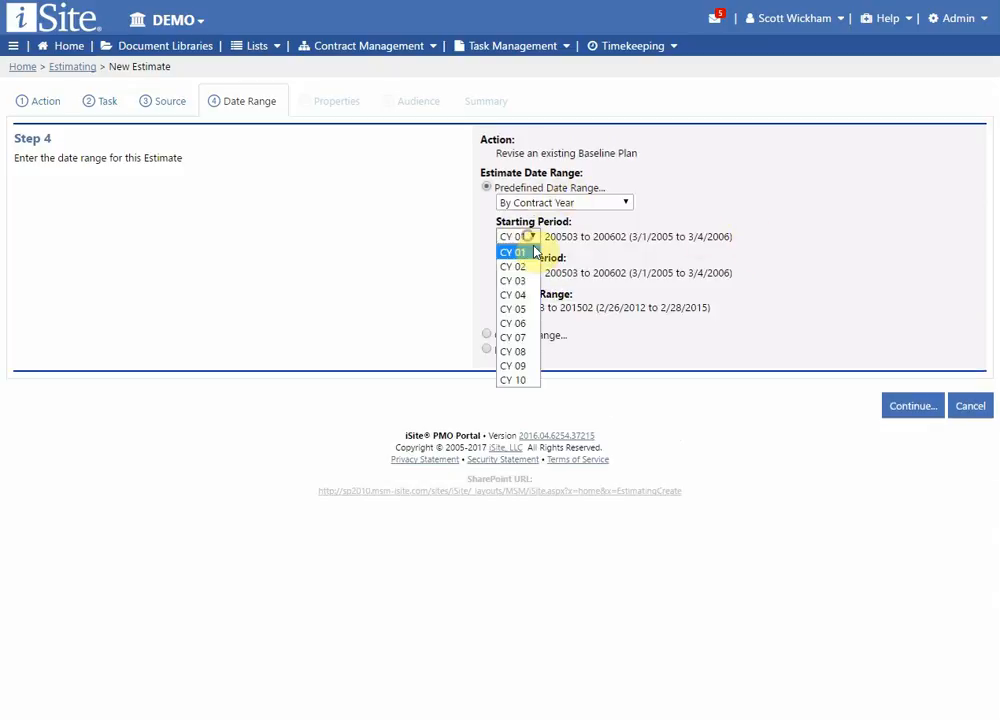
pyautogui.click(520, 367)
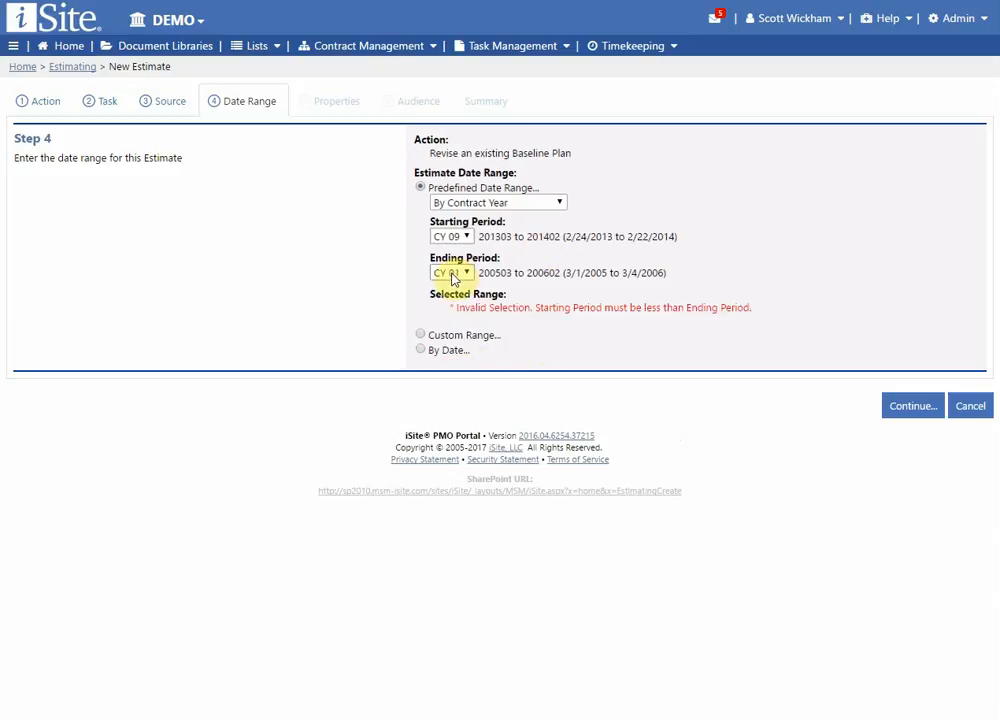
pyautogui.click(450, 273)
pyautogui.click(447, 402)
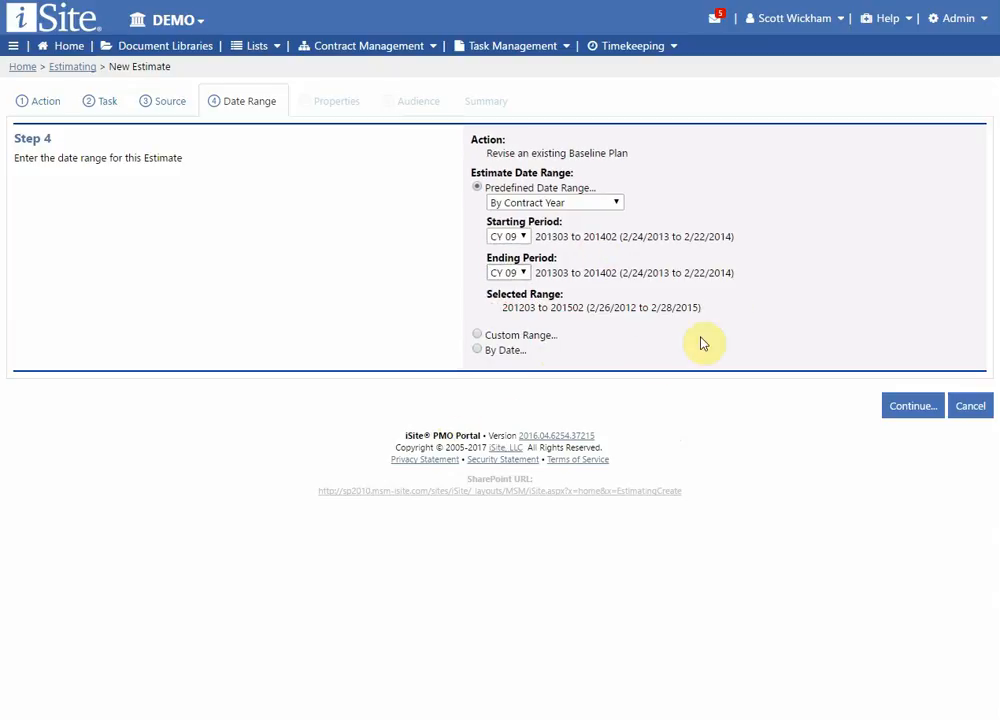
pyautogui.click(921, 410)
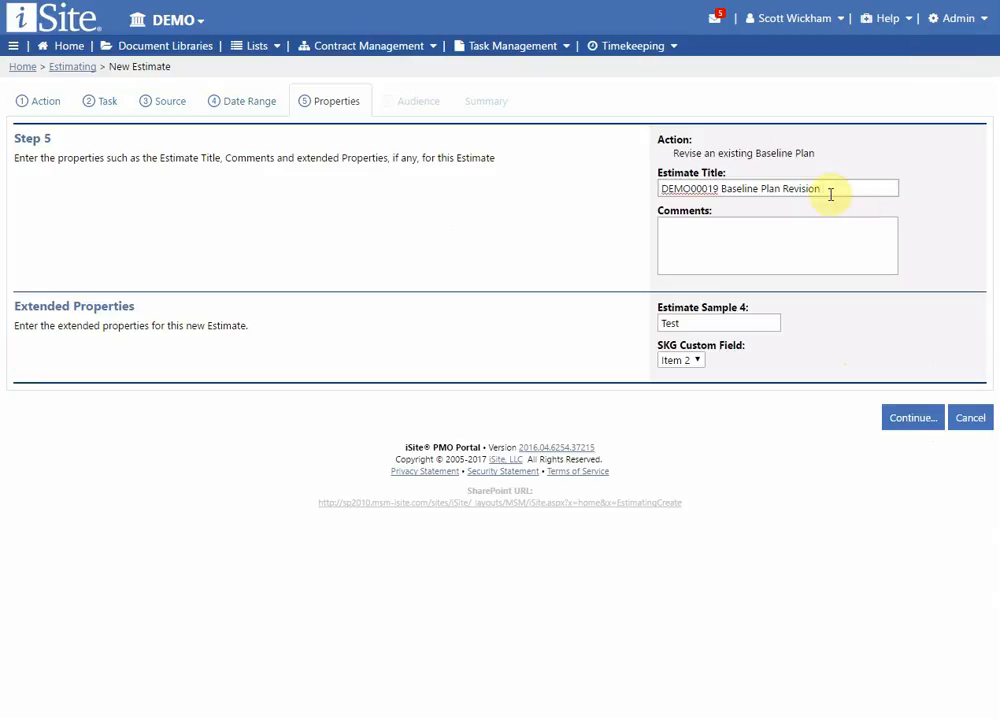
# Step: Append "(Feb 2017)" to the estimate title, look over the comments and extended properties, and continue to the audience
pyautogui.write('(Feb 2017)')
pyautogui.click(757, 227)
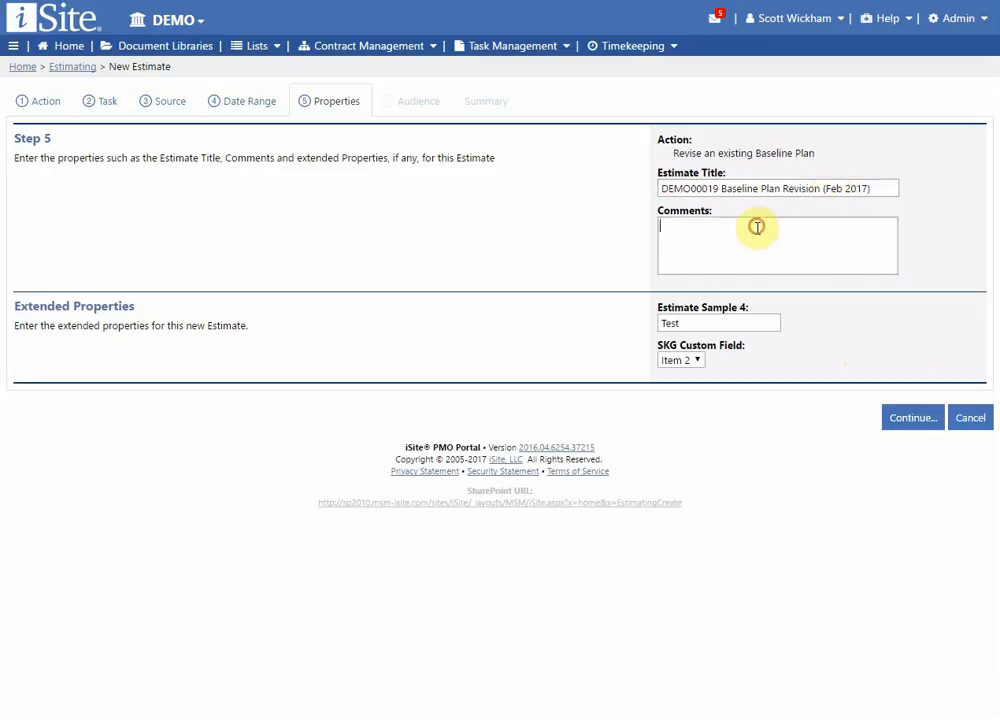
pyautogui.click(840, 327)
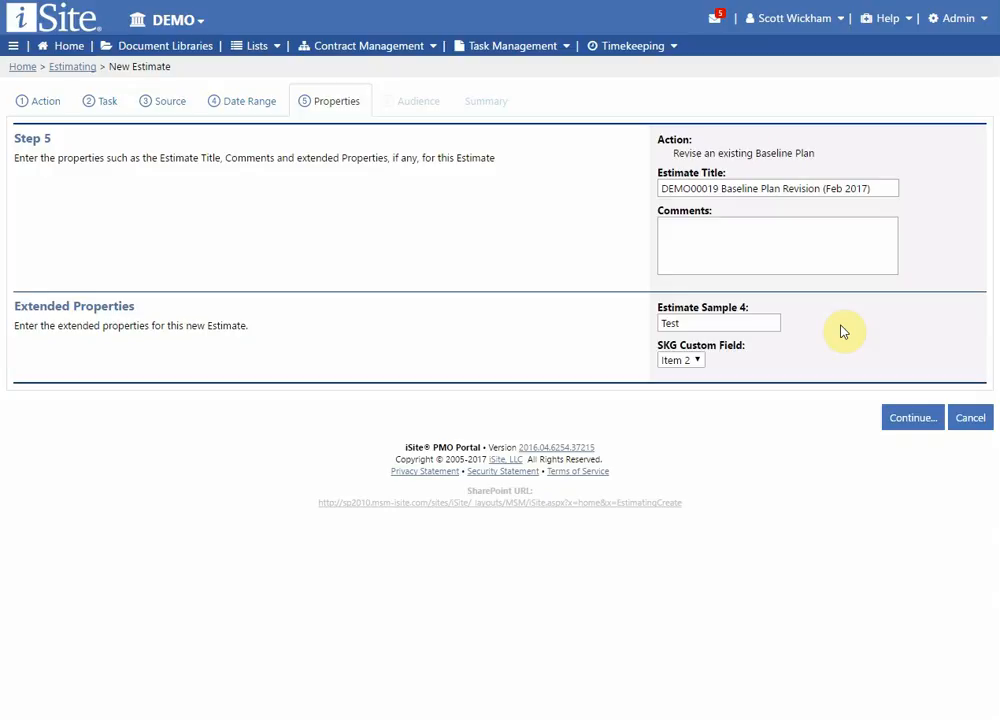
pyautogui.click(720, 323)
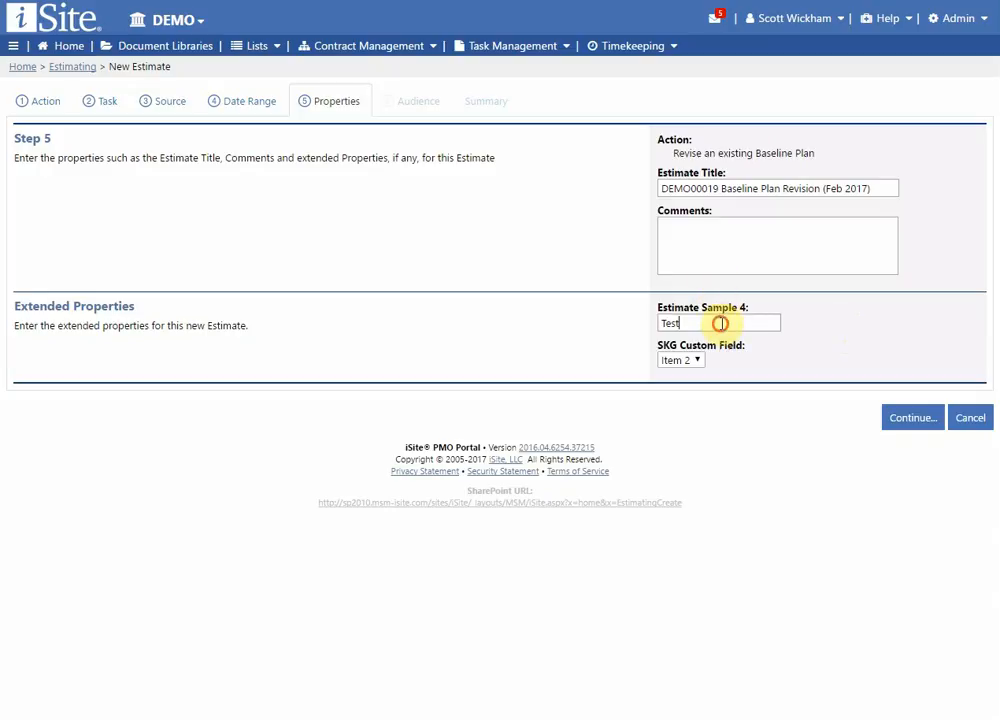
pyautogui.click(754, 363)
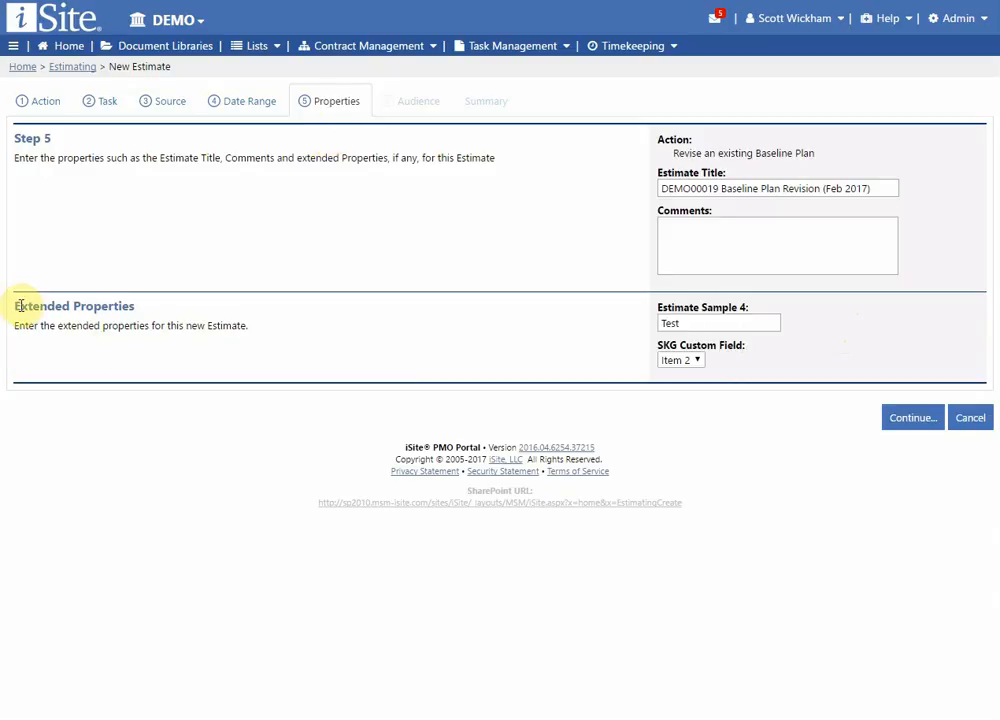
pyautogui.click(270, 337)
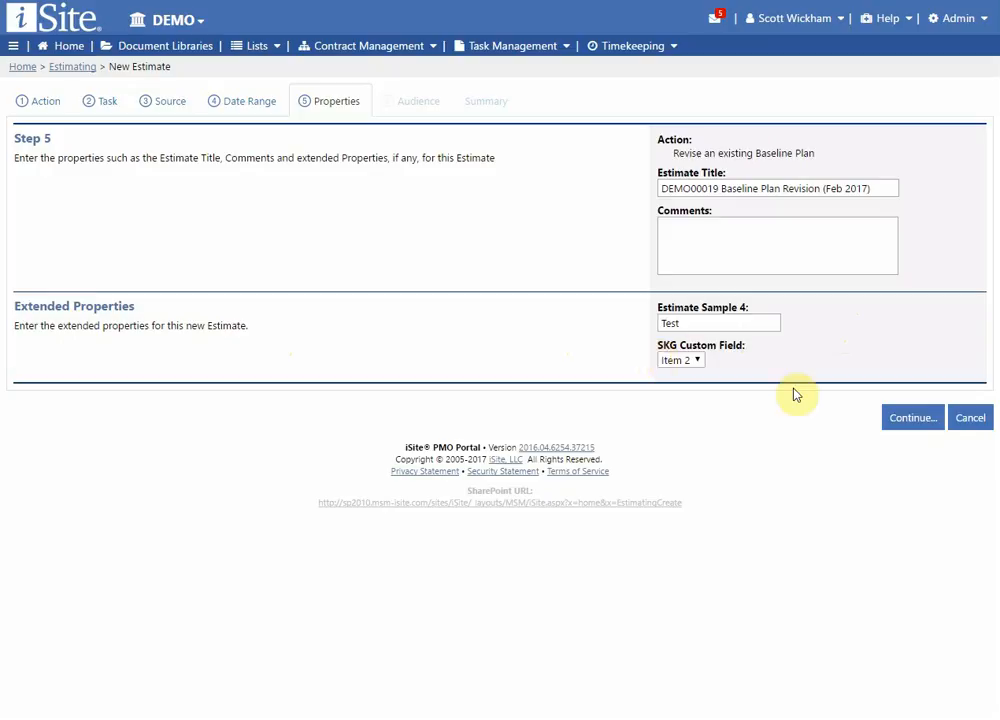
pyautogui.click(908, 418)
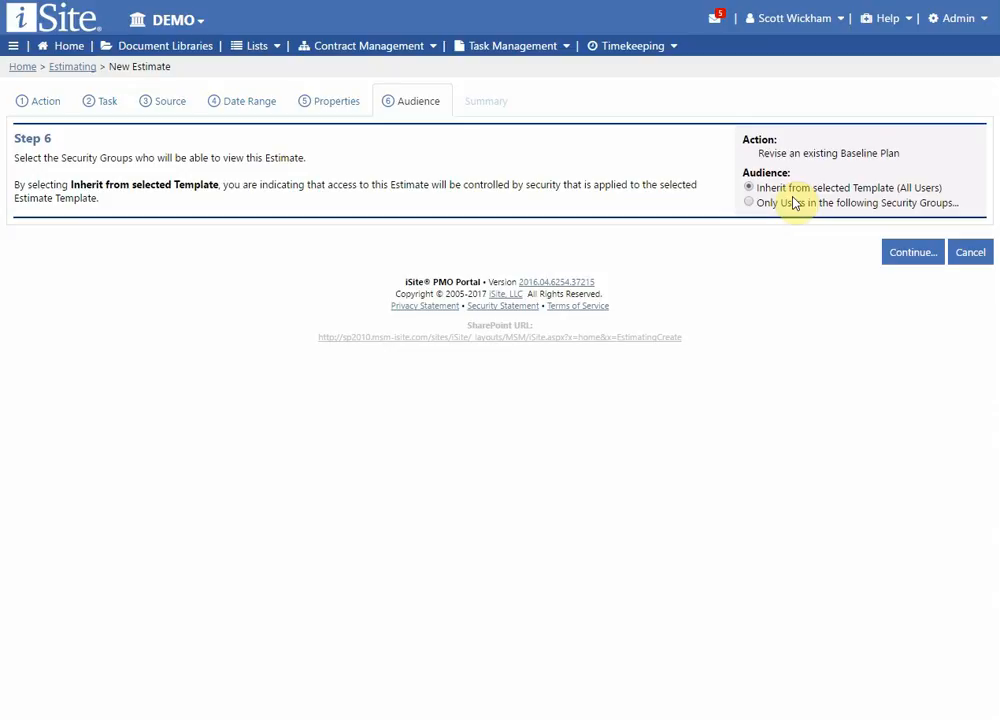
# Step: Try restricting the estimate's audience to only the Funding Reviewers security group
pyautogui.click(893, 205)
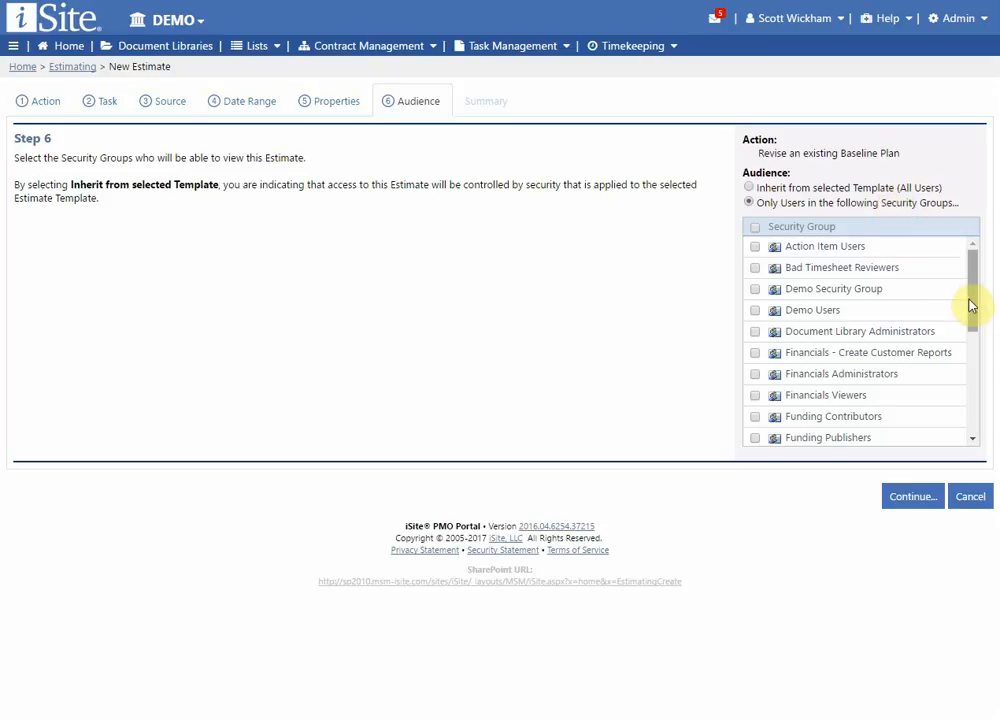
pyautogui.moveTo(971, 308); pyautogui.dragTo(966, 333)
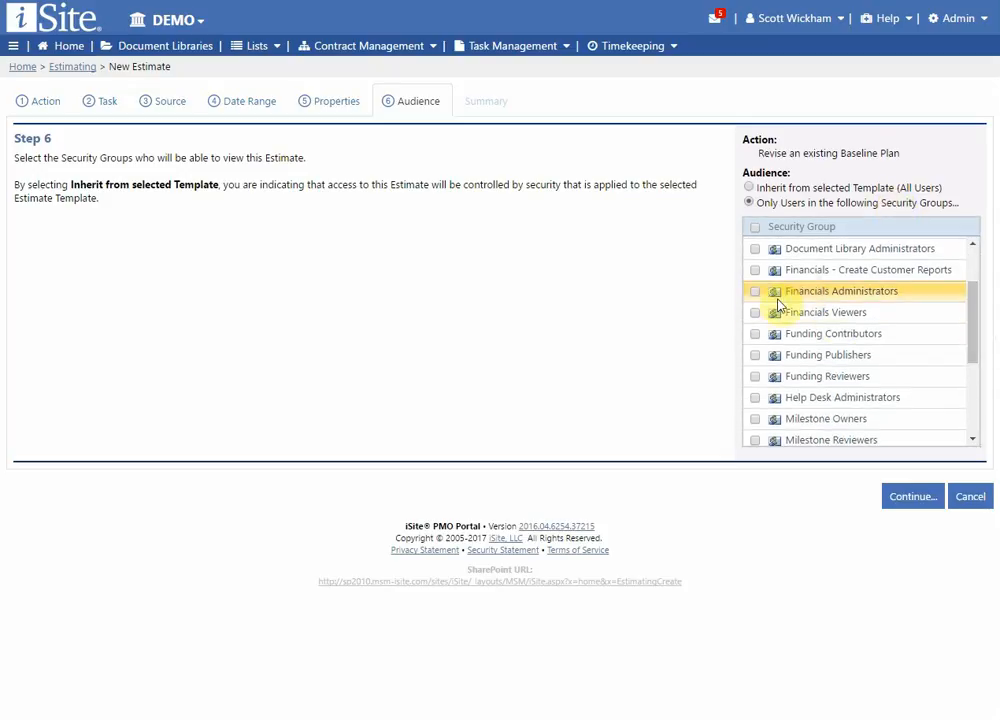
pyautogui.click(756, 377)
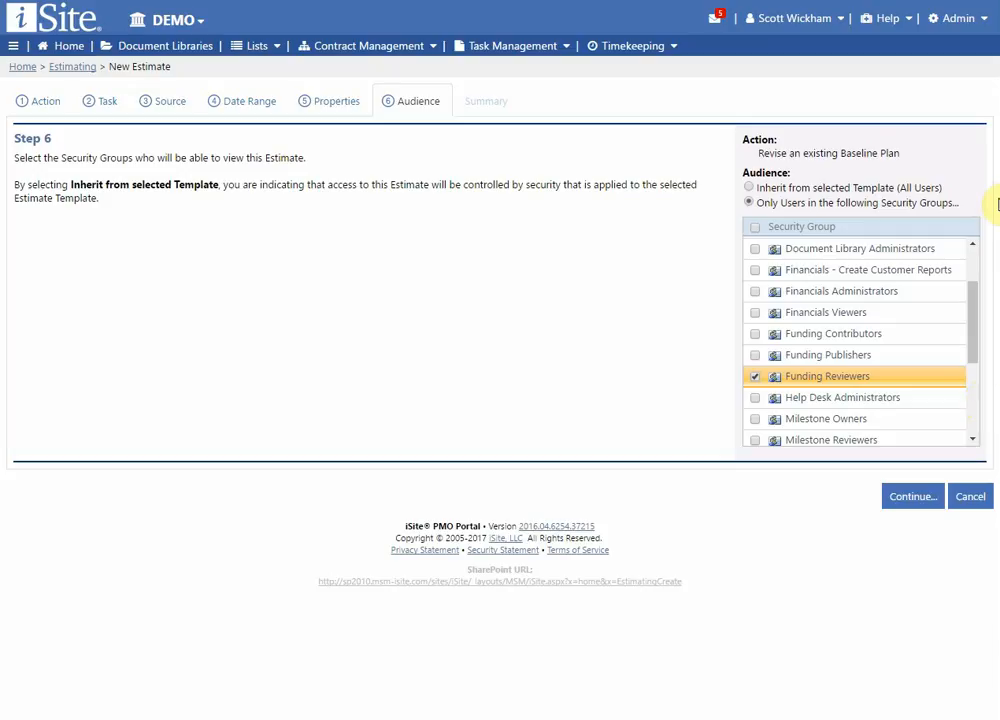
# Step: Set the audience to inherit from the selected template and finish creating the baseline plan revision
pyautogui.click(917, 190)
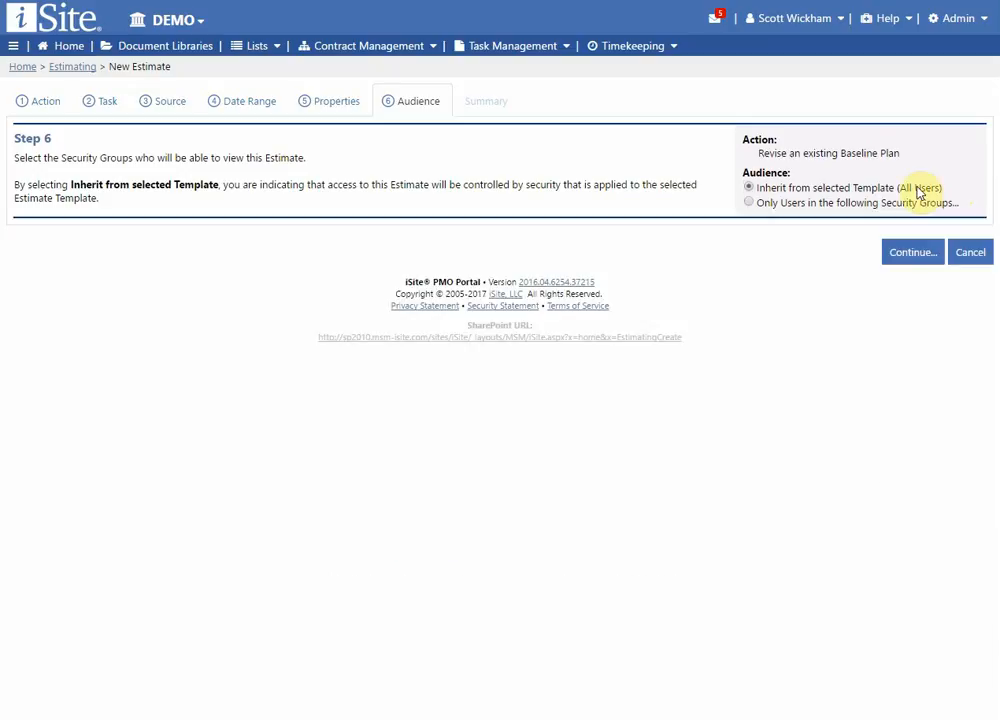
pyautogui.click(921, 253)
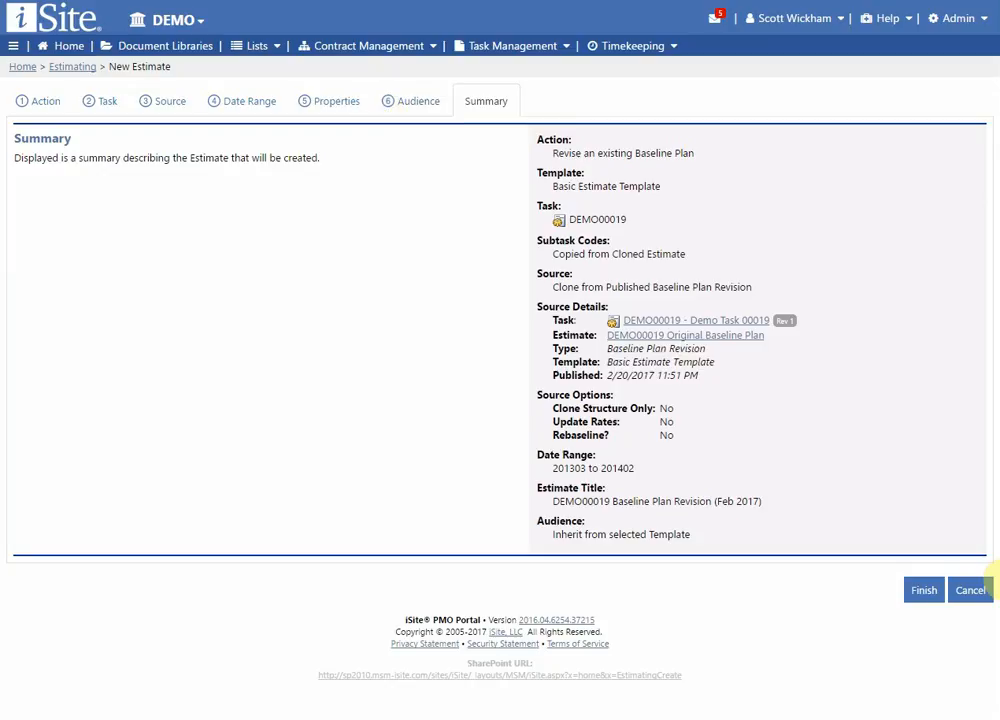
pyautogui.click(924, 592)
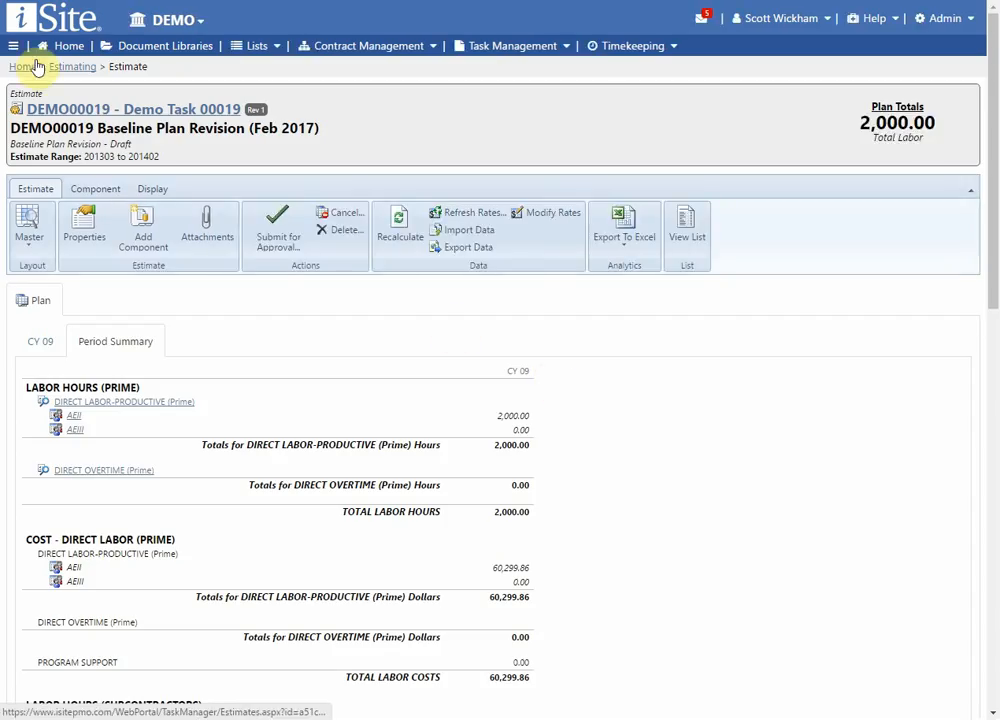
# Step: Start a new estimate as a time-phased baseline plan for existing task DEMO00182 and continue to the source
pyautogui.click(13, 50)
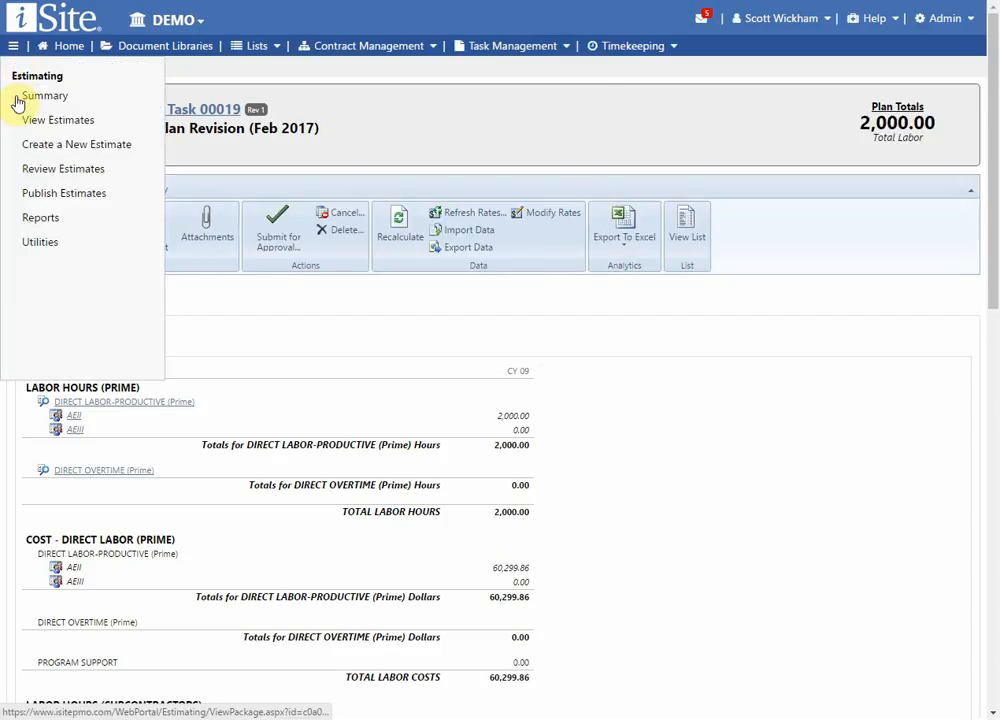
pyautogui.click(22, 143)
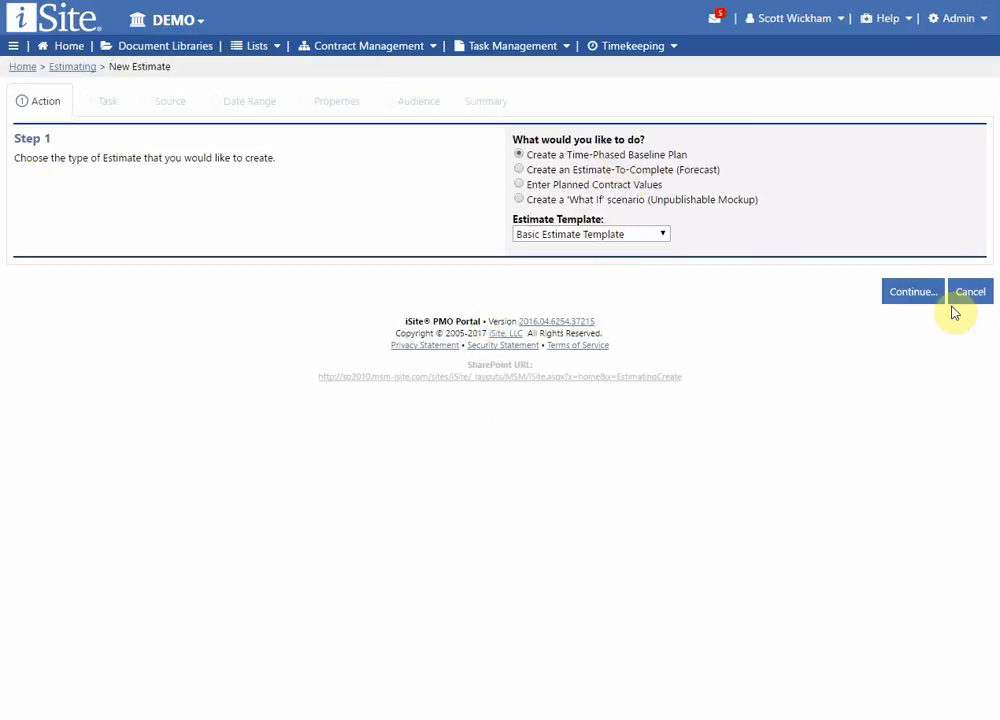
pyautogui.click(910, 297)
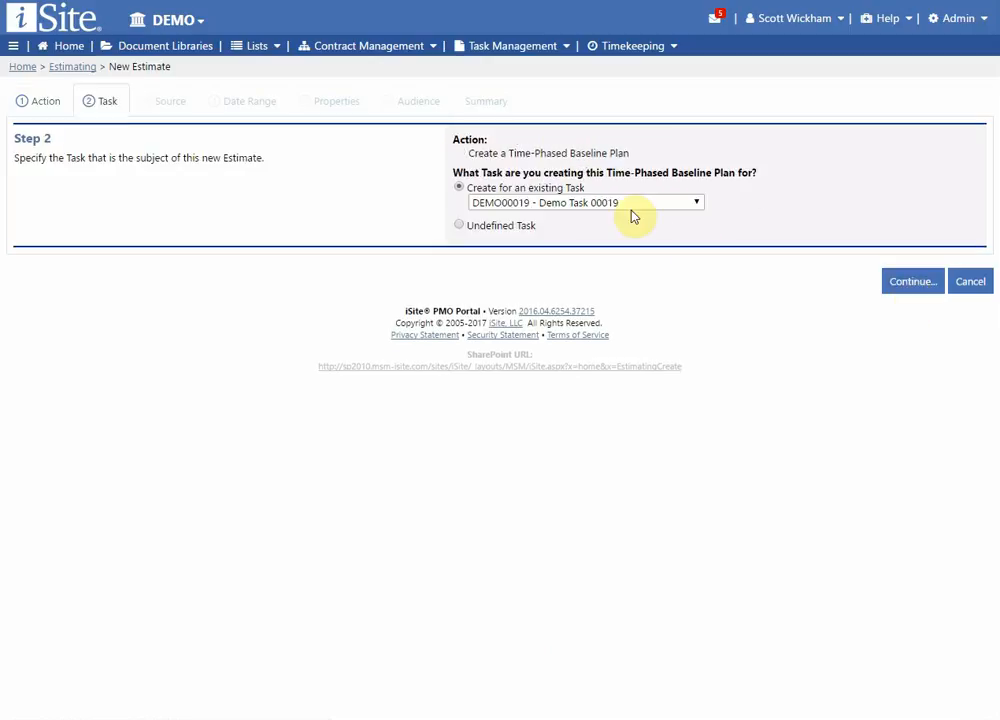
pyautogui.click(630, 205)
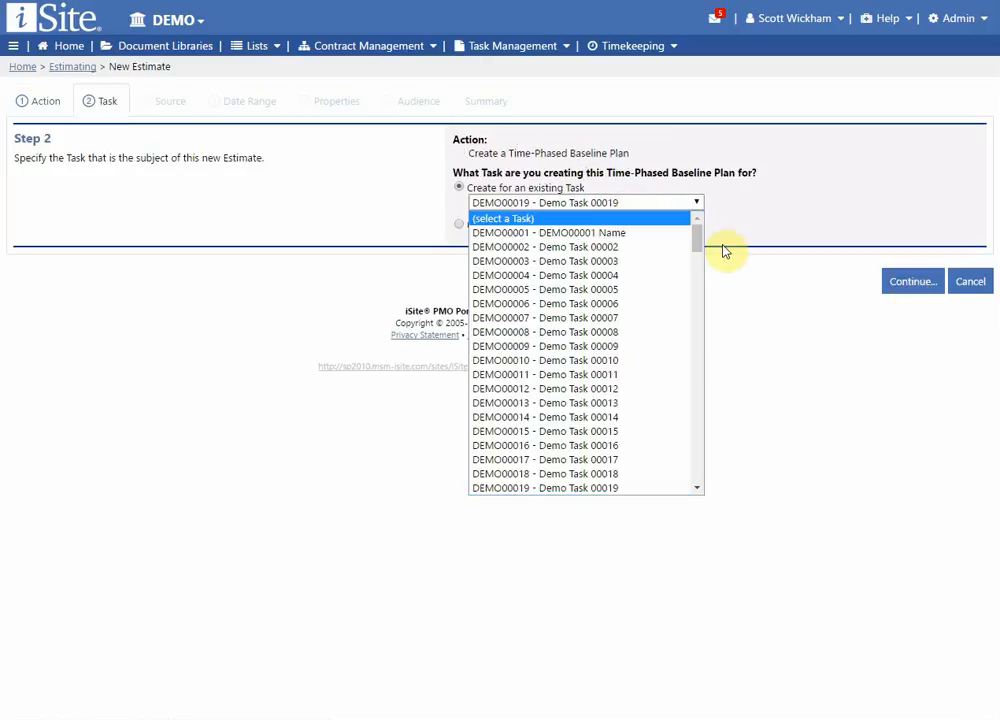
pyautogui.moveTo(697, 240); pyautogui.dragTo(710, 491)
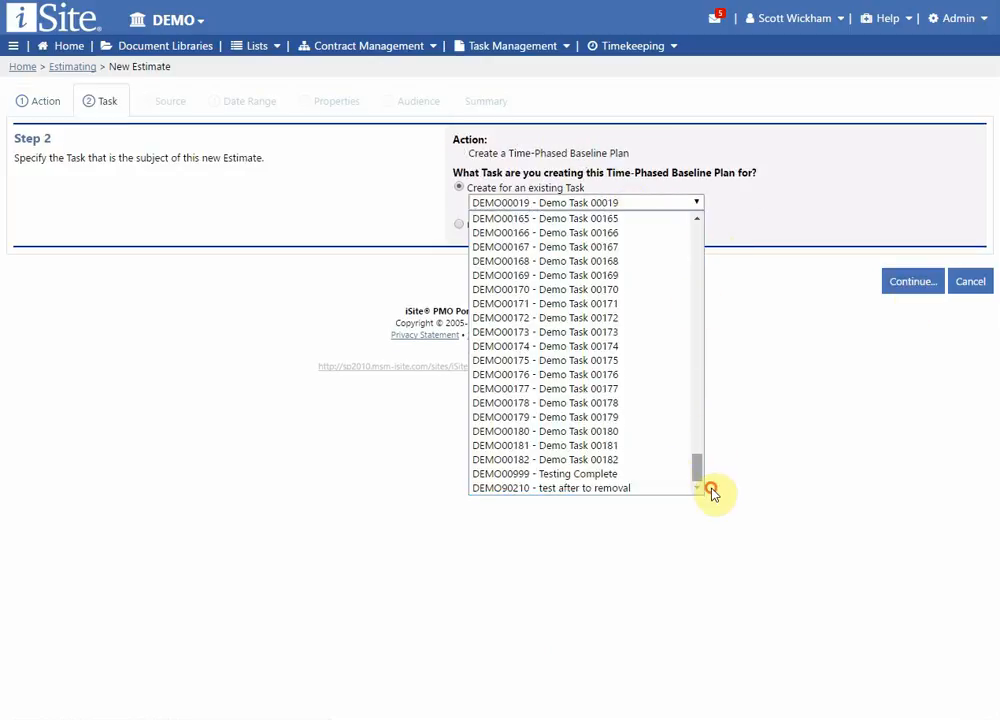
pyautogui.click(600, 459)
pyautogui.click(911, 285)
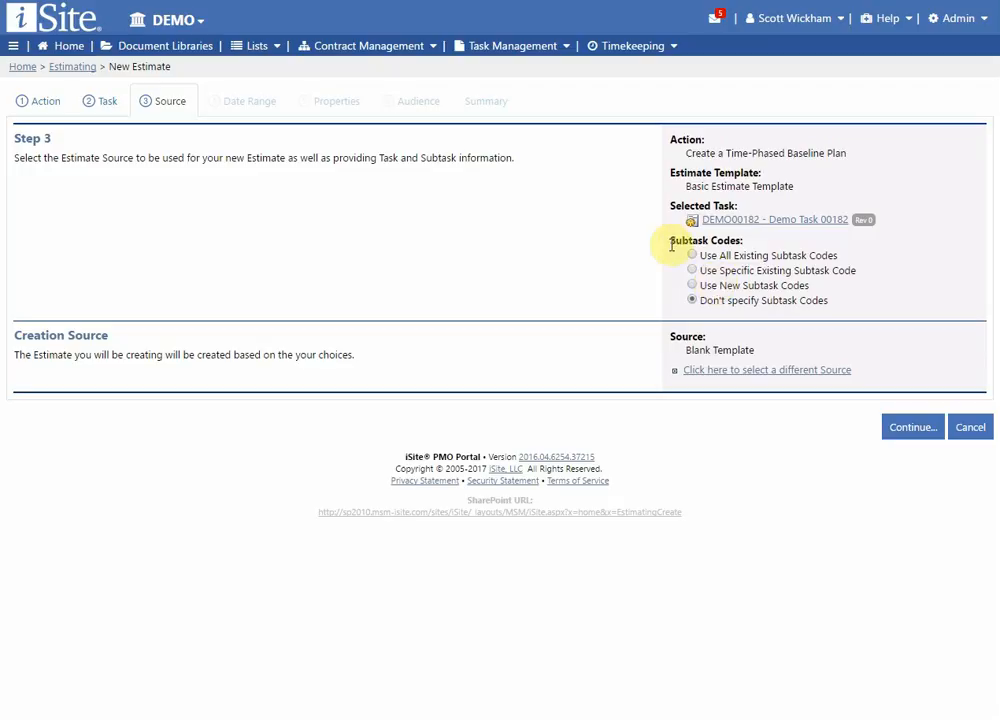
# Step: Try the subtask code options for new codes, specific existing code X512020 and all existing codes, and return to not specifying codes
pyautogui.click(757, 287)
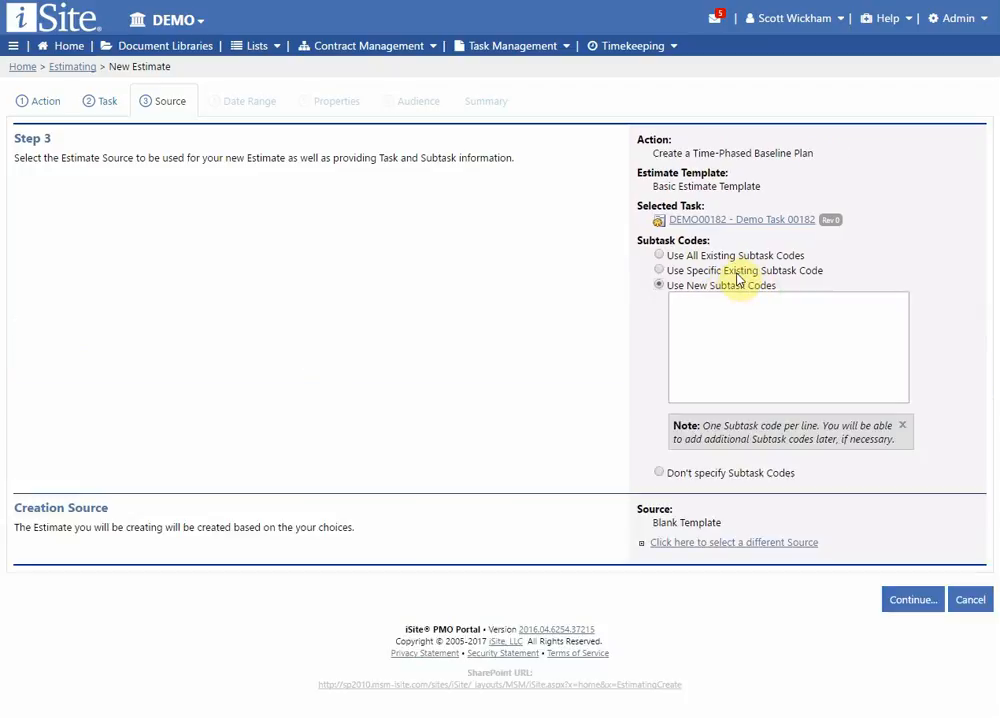
pyautogui.click(738, 273)
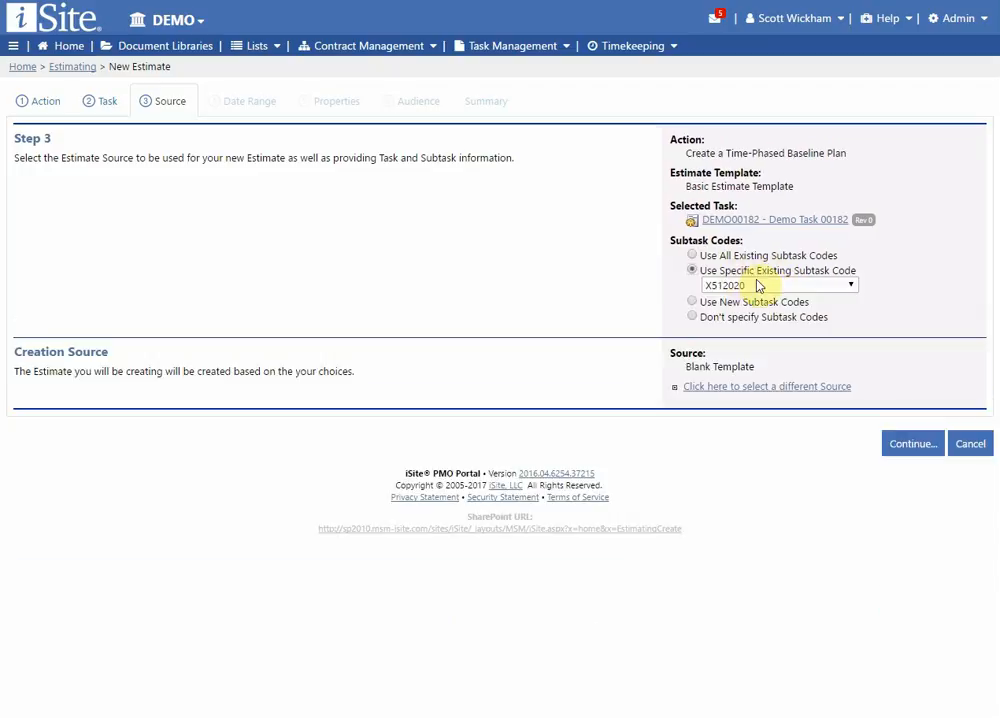
pyautogui.click(758, 290)
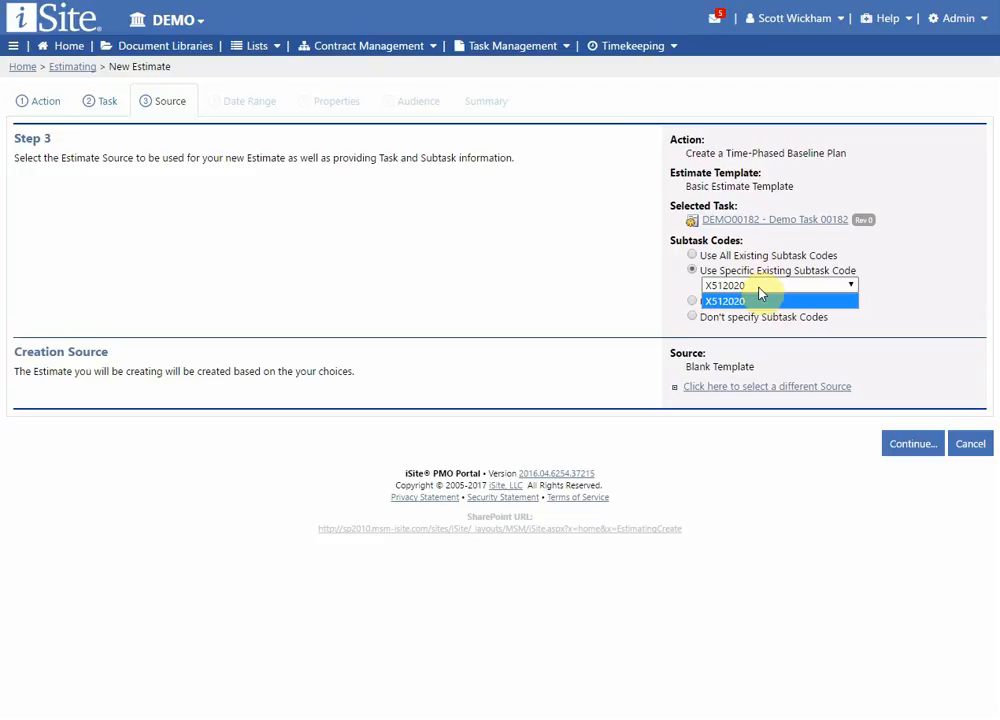
pyautogui.click(758, 292)
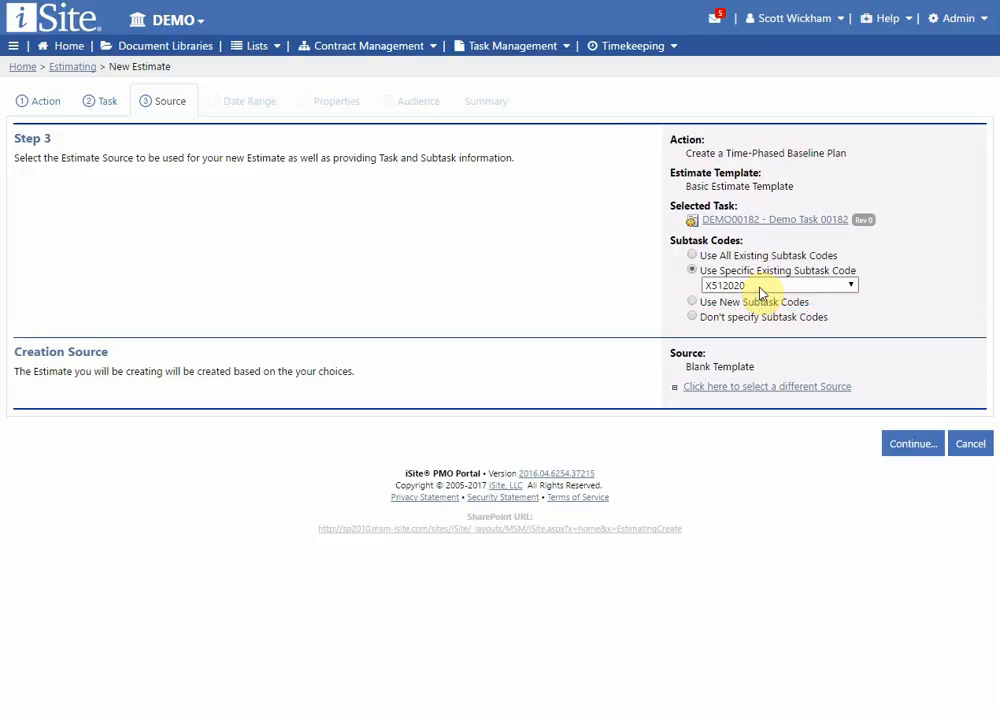
pyautogui.click(770, 257)
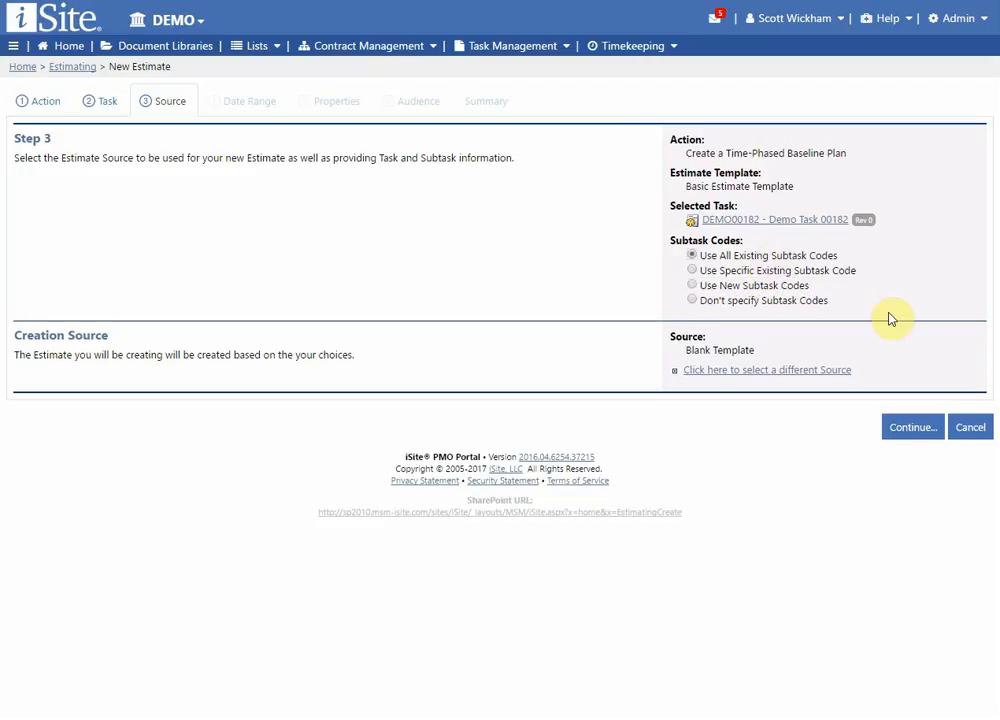
pyautogui.click(739, 304)
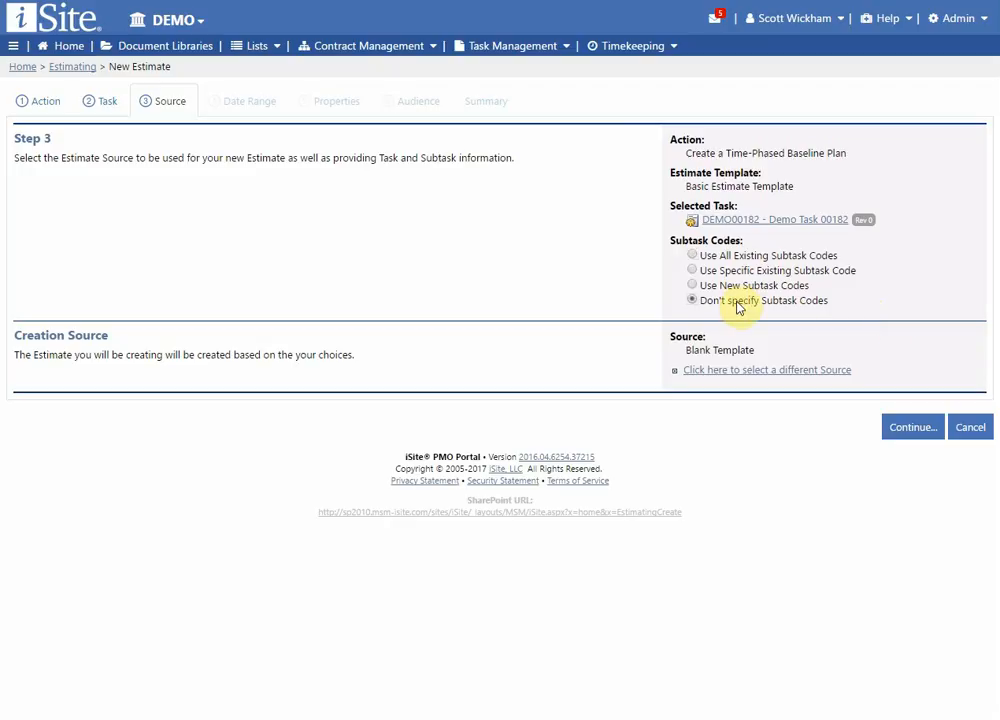
# Step: Go back to the estimate type, change it to Estimate-To-Complete (Forecast), and continue to the task selection
pyautogui.click(37, 105)
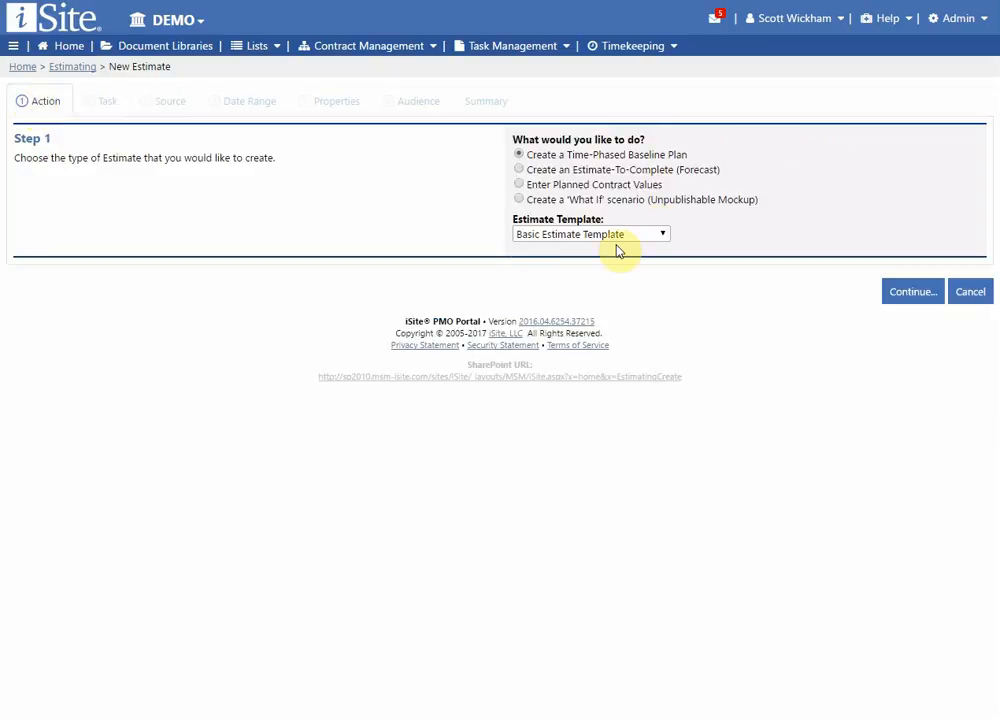
pyautogui.click(628, 172)
pyautogui.click(909, 294)
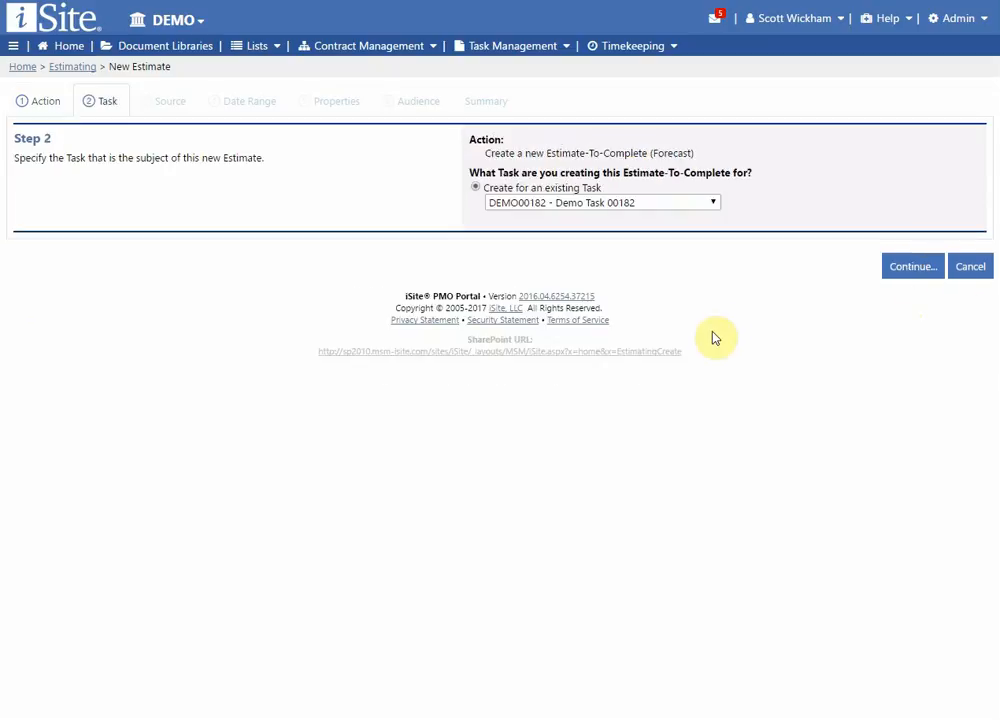
# Step: Try to continue the Estimate-To-Complete with existing task DEMO00019
pyautogui.click(600, 203)
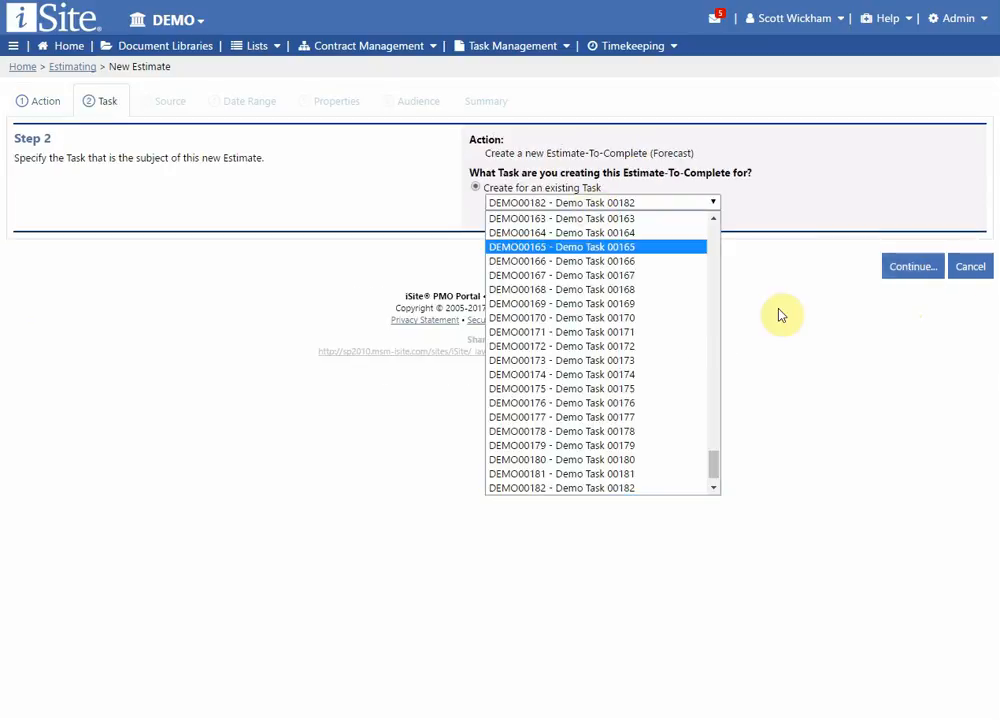
pyautogui.moveTo(719, 241); pyautogui.dragTo(719, 239)
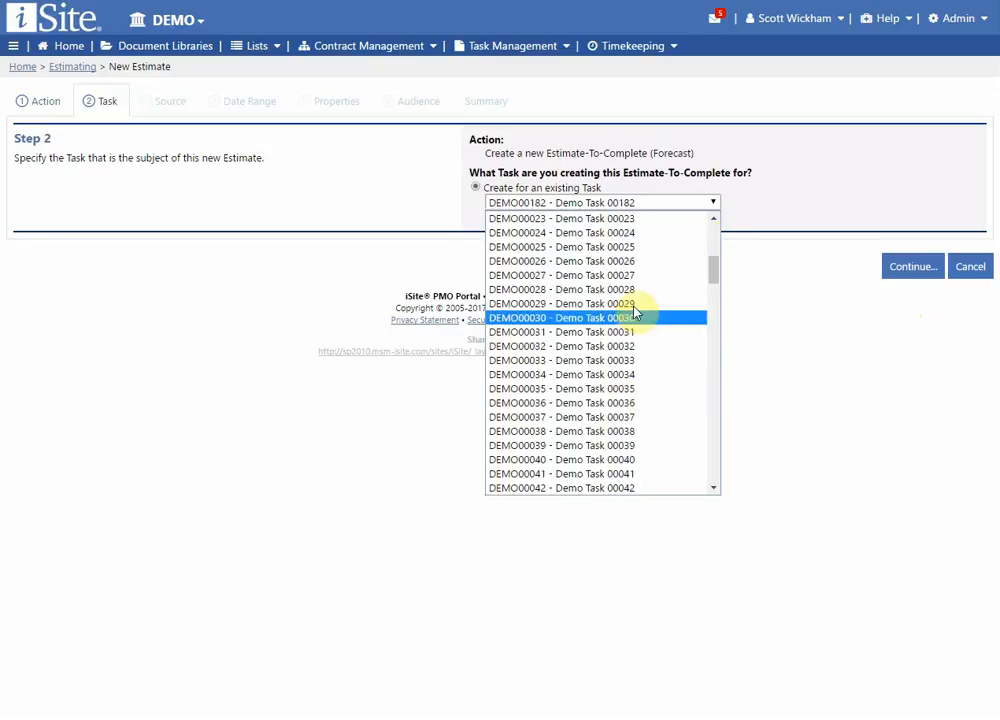
pyautogui.scroll(5, 634, 313)
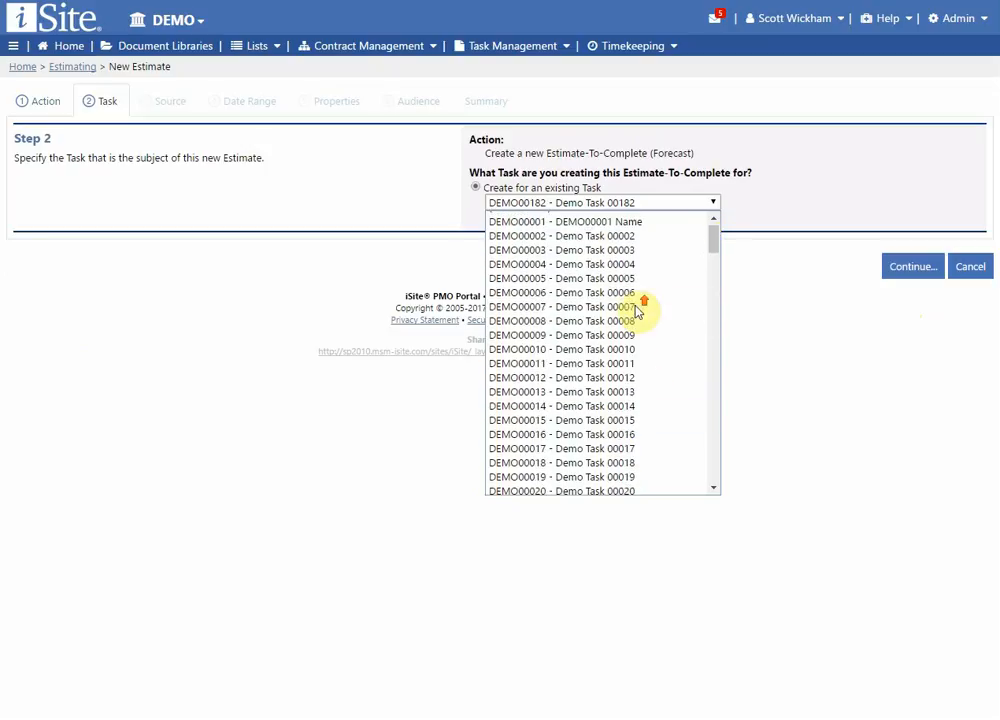
pyautogui.click(591, 477)
pyautogui.click(912, 270)
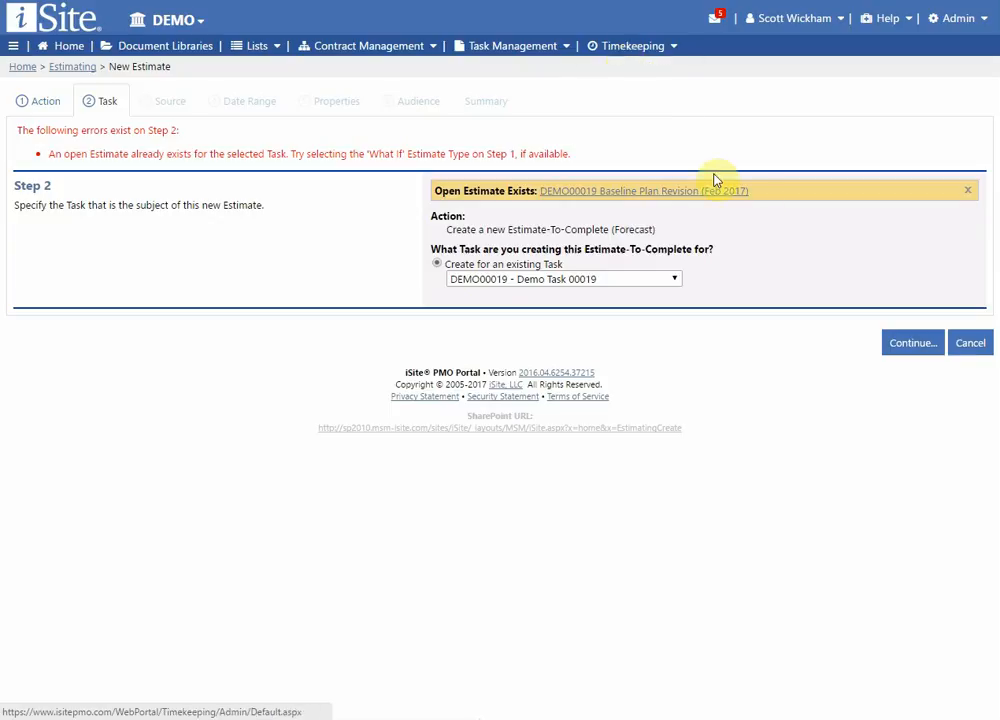
# Step: Try to continue the Estimate-To-Complete with task DEMO00002, and with task DEMO00003
pyautogui.click(603, 281)
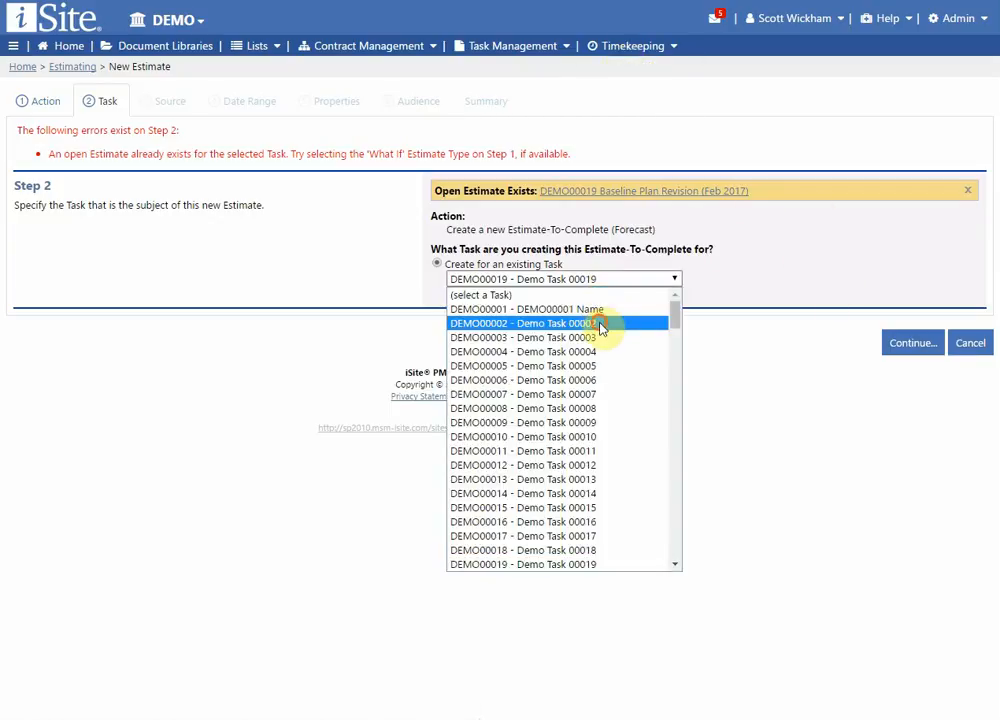
pyautogui.click(600, 324)
pyautogui.click(911, 348)
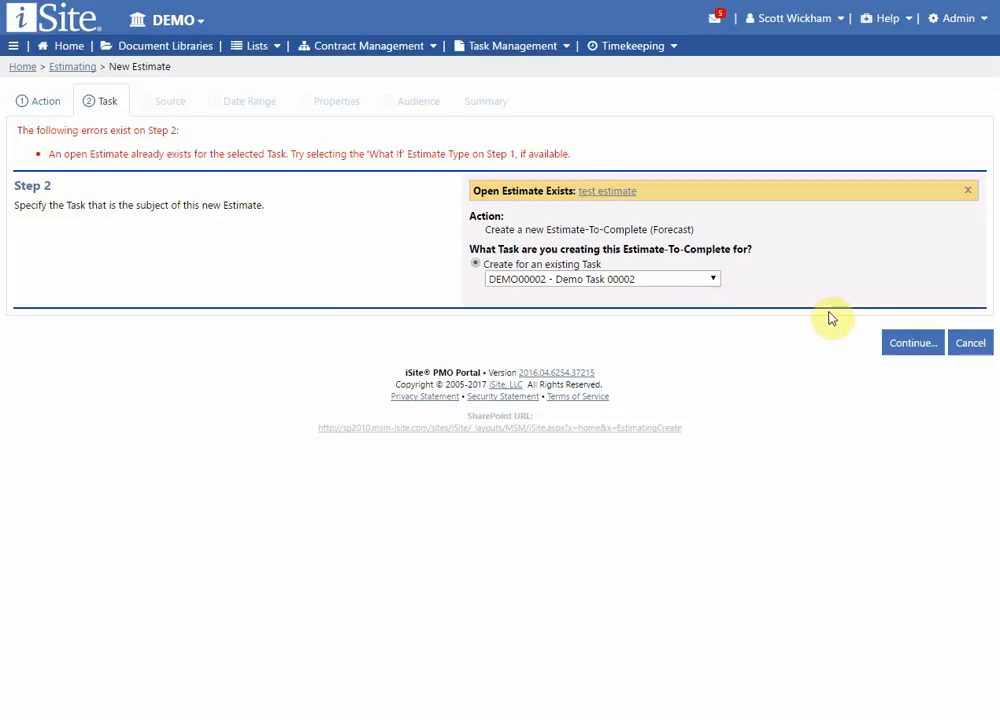
pyautogui.click(609, 281)
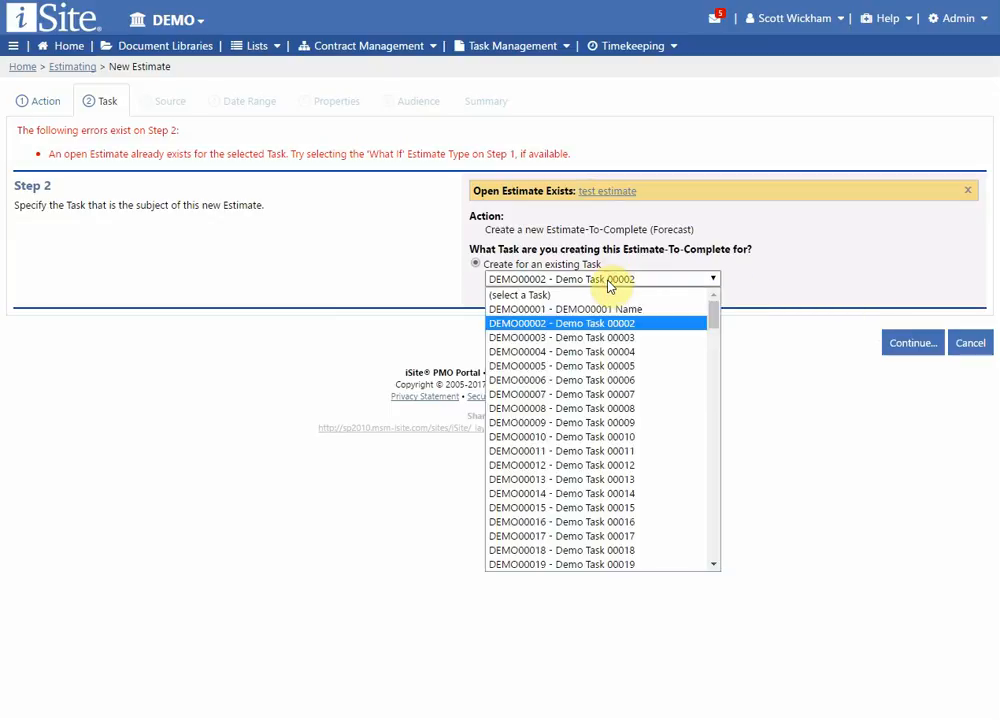
pyautogui.press('Down')
pyautogui.press('Return')
pyautogui.click(895, 350)
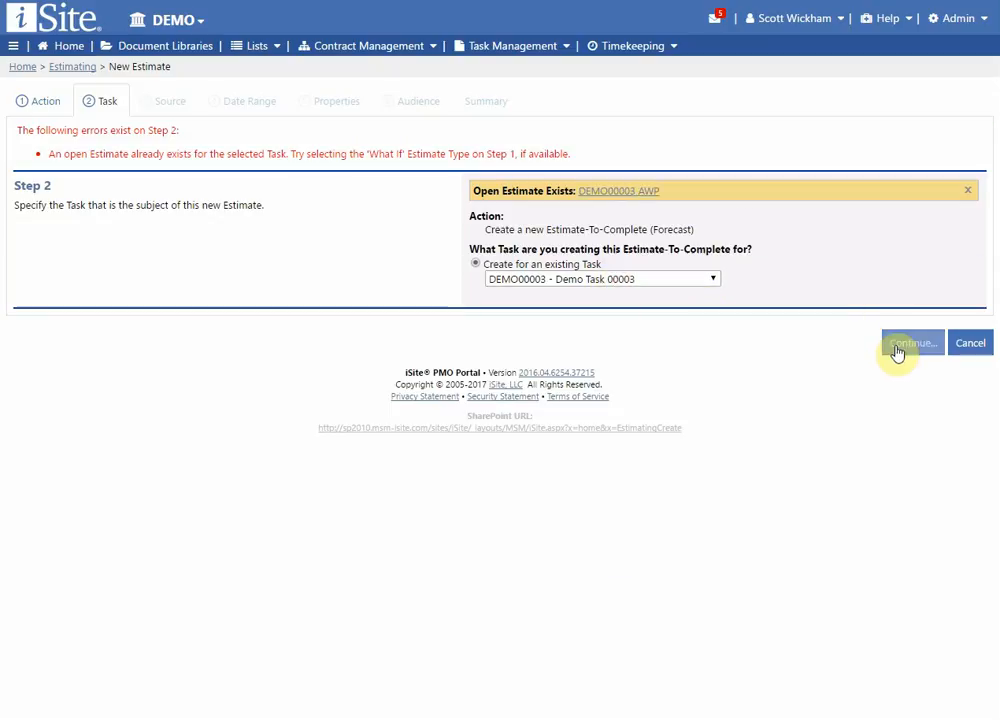
# Step: Continue the Estimate-To-Complete for existing task DEMO00004 to the date range, without specifying subtask codes and with the Blank Template source
pyautogui.click(636, 281)
pyautogui.press('Down')
pyautogui.press('Return')
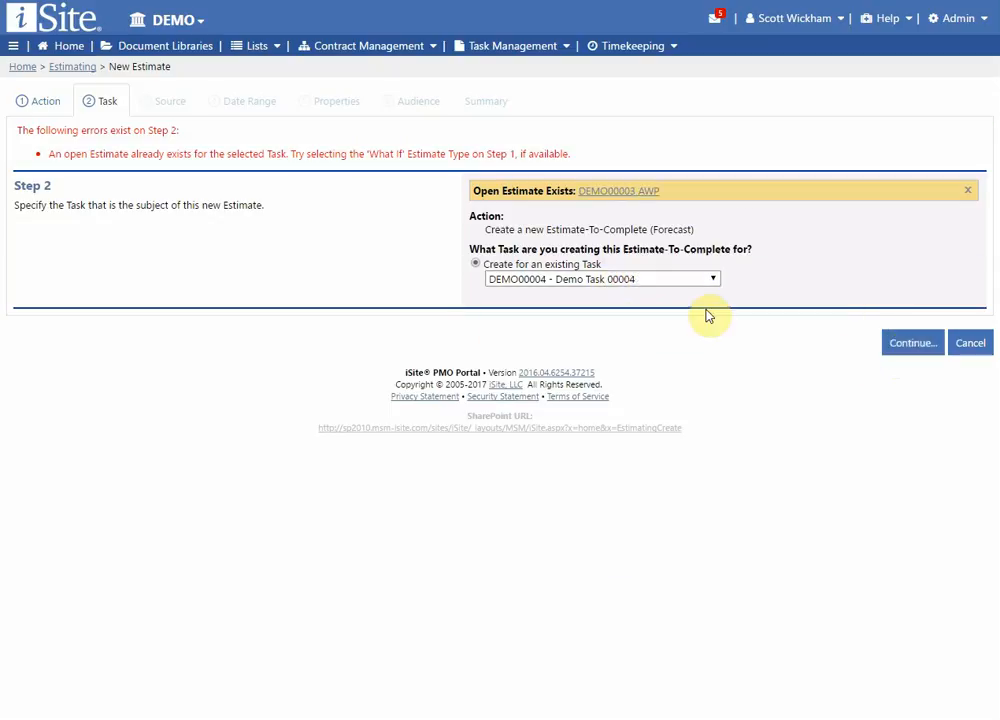
pyautogui.click(905, 345)
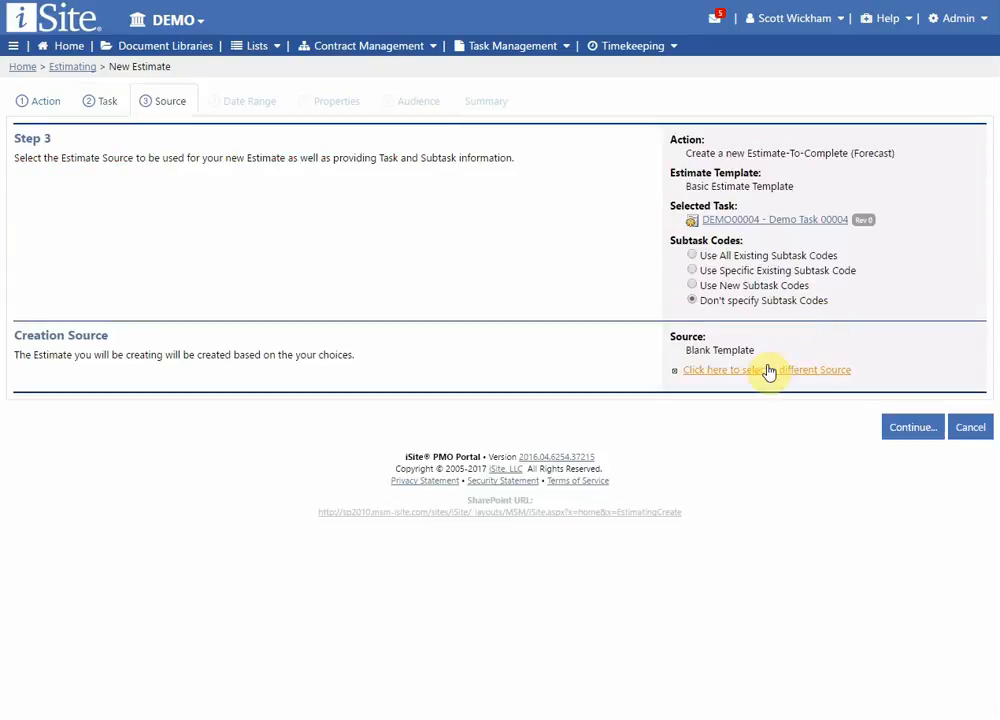
pyautogui.click(910, 430)
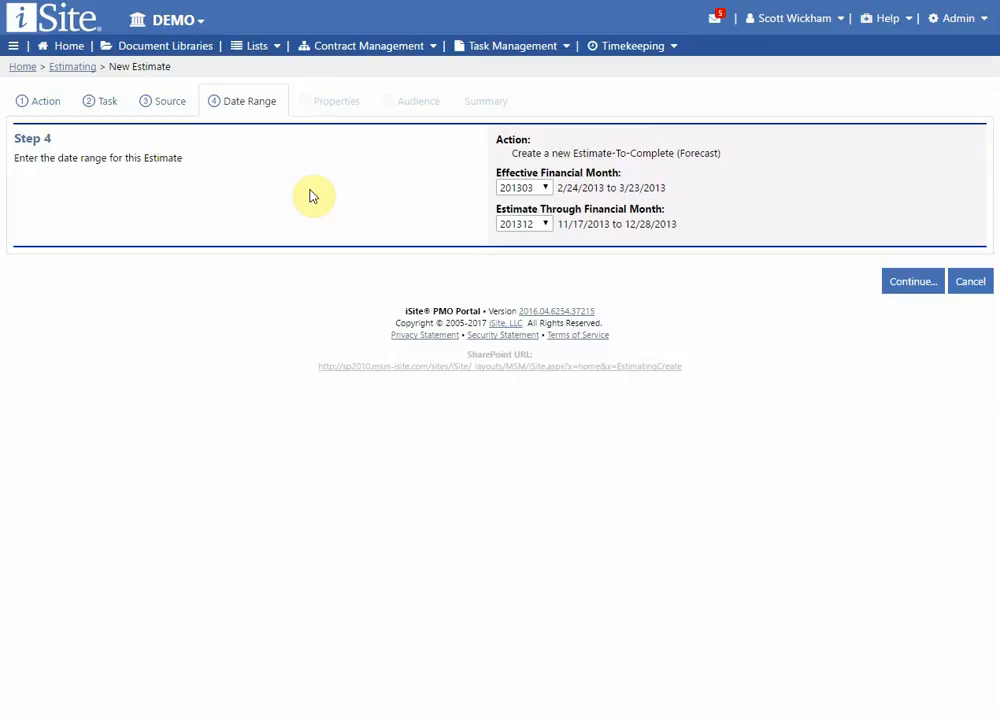
# Step: Look at the effective financial months available for the Estimate-To-Complete
pyautogui.click(545, 190)
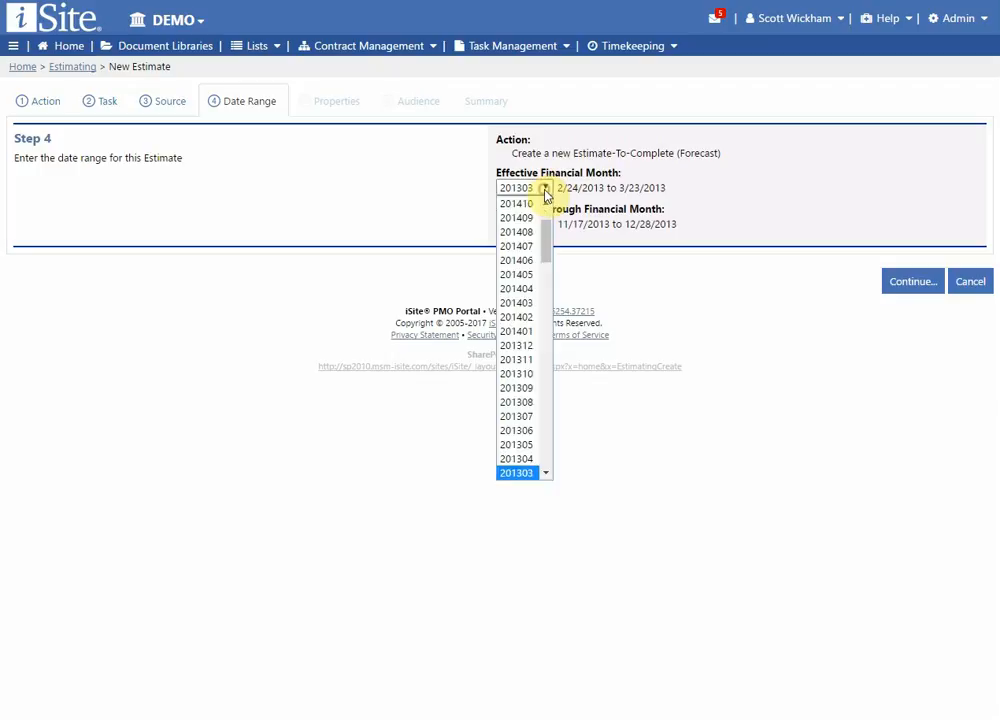
pyautogui.click(545, 190)
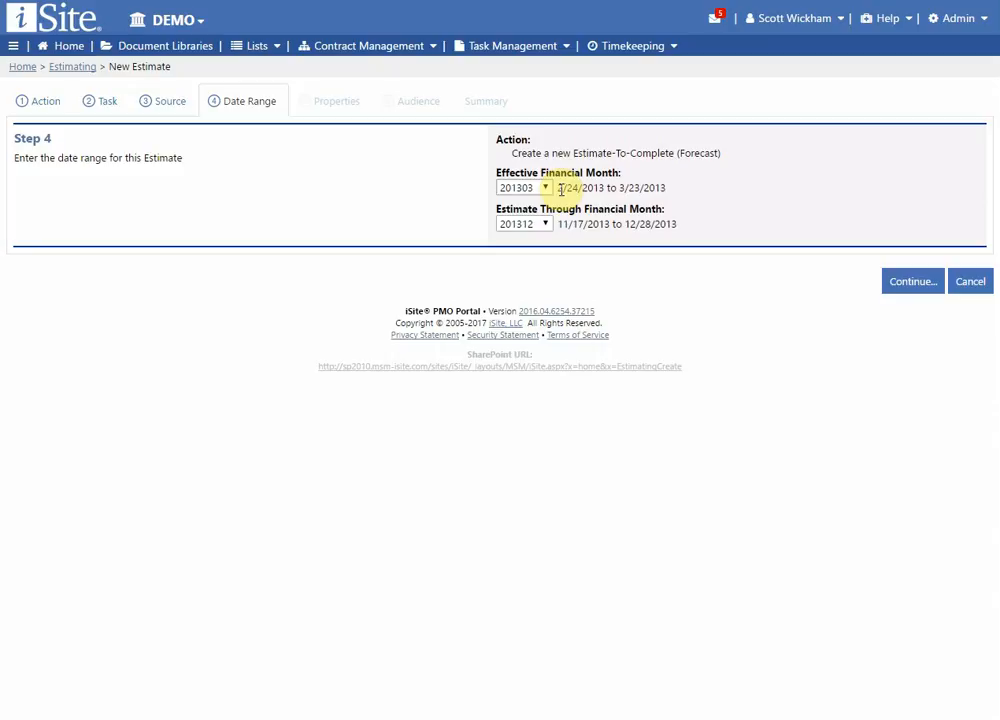
pyautogui.click(527, 189)
pyautogui.click(527, 189)
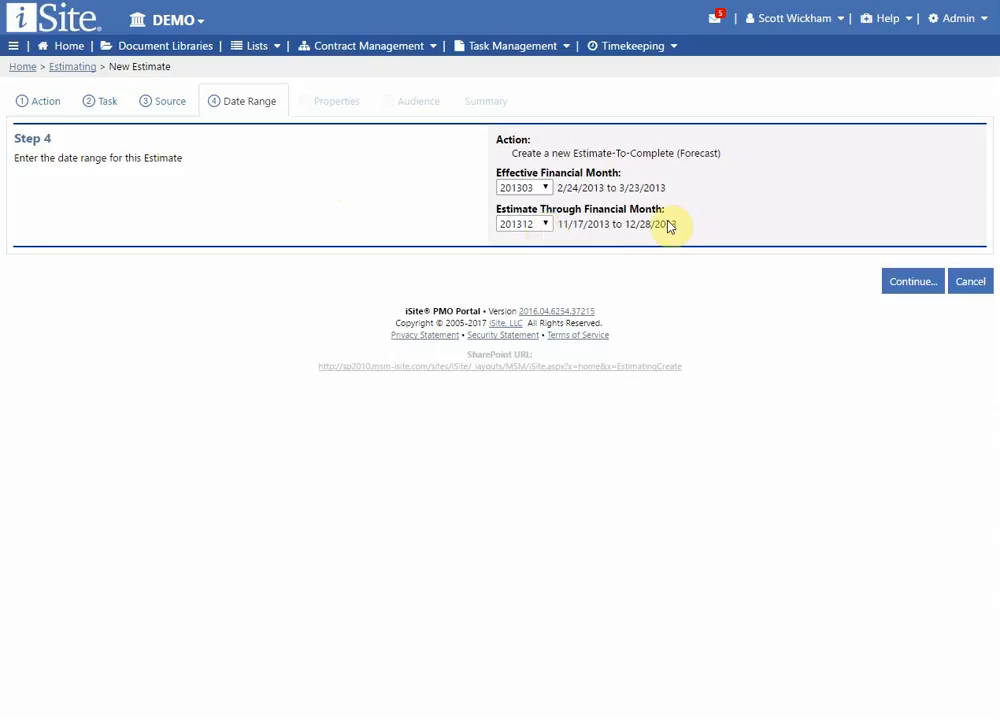
# Step: Go back to the estimate type, change it to Enter Planned Contract Values, and continue to the task selection
pyautogui.click(96, 108)
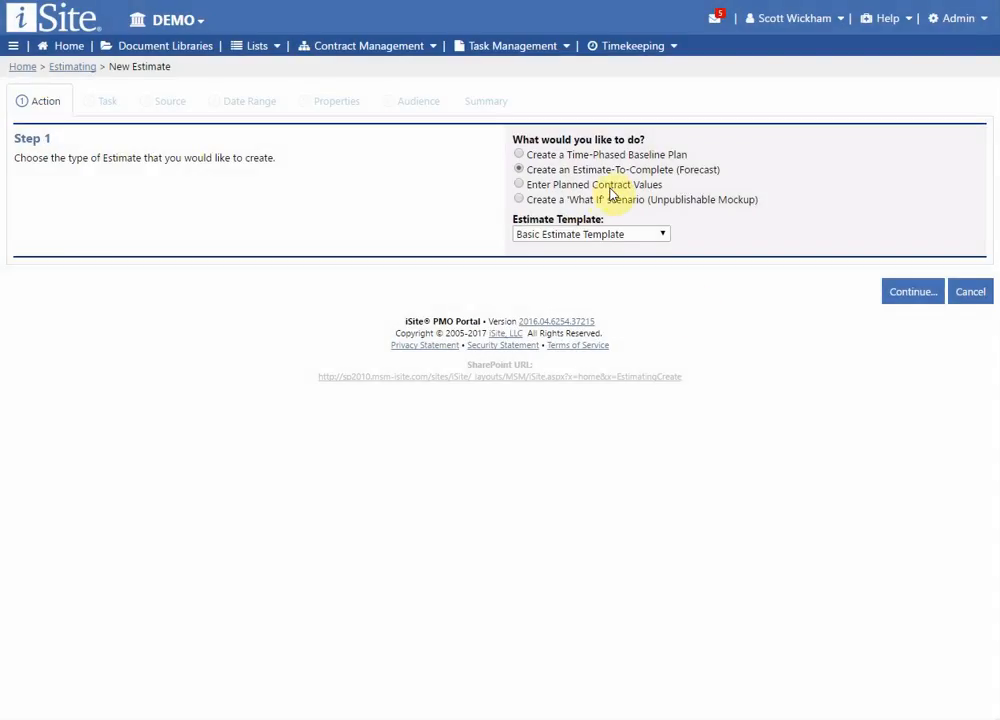
pyautogui.click(608, 185)
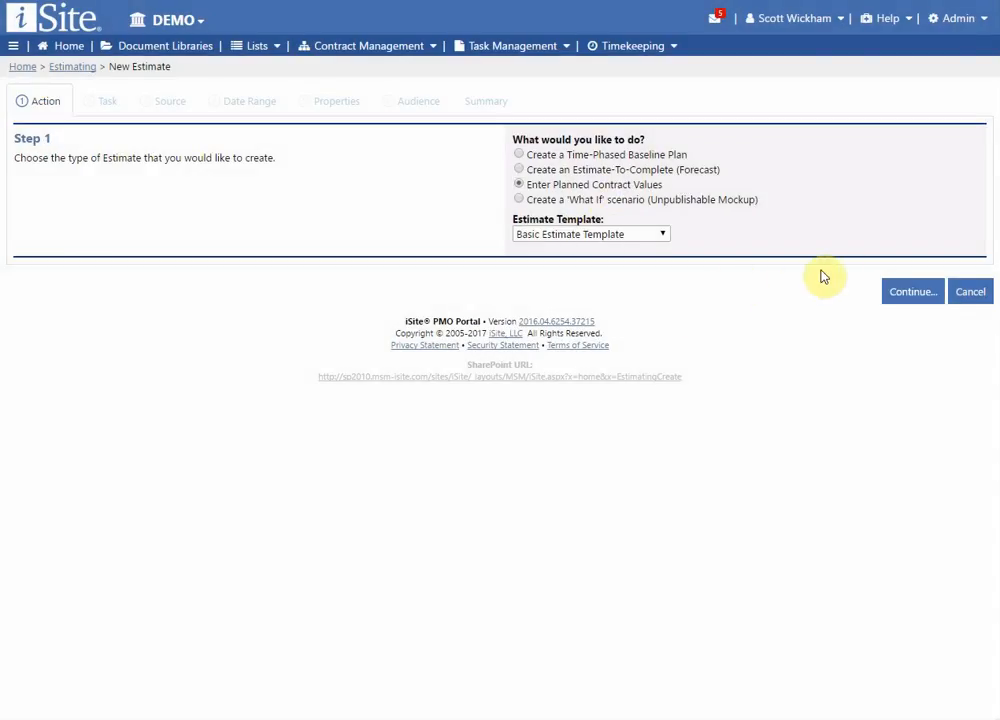
pyautogui.click(766, 245)
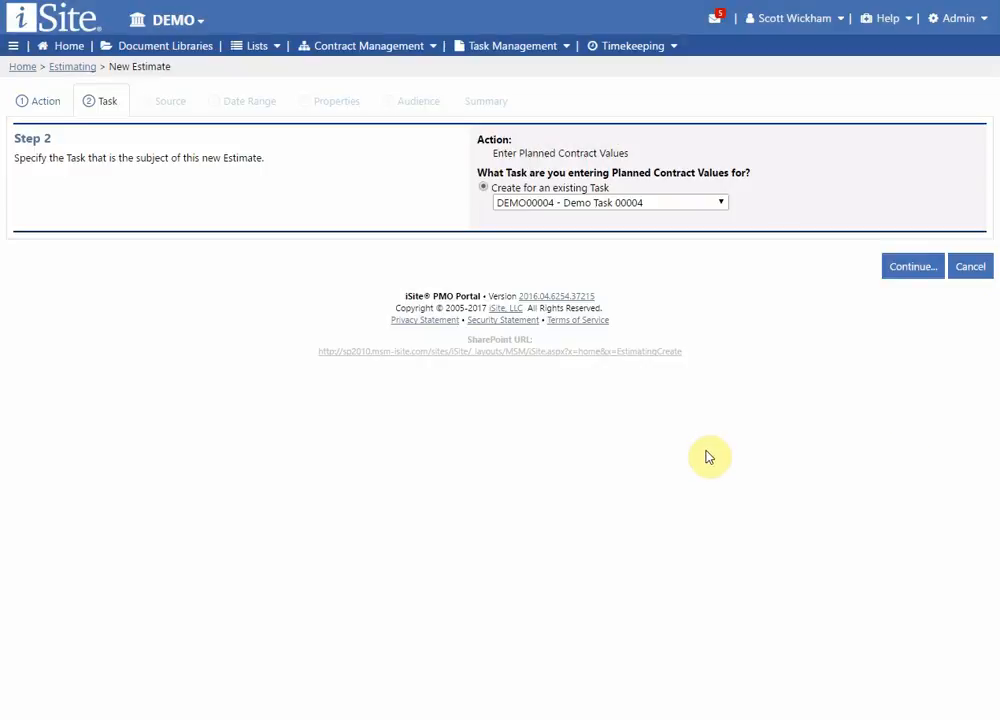
# Step: Continue the planned contract values for existing task DEMO00005 to the date range, without specifying subtask codes
pyautogui.click(596, 206)
pyautogui.click(595, 206)
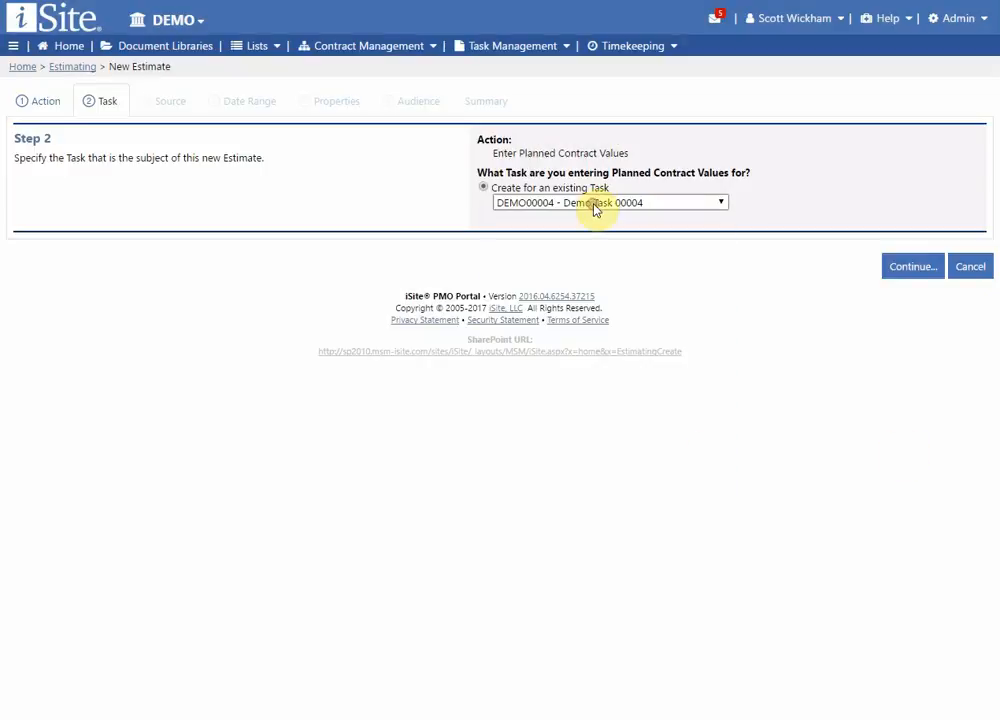
pyautogui.press('Down')
pyautogui.click(924, 268)
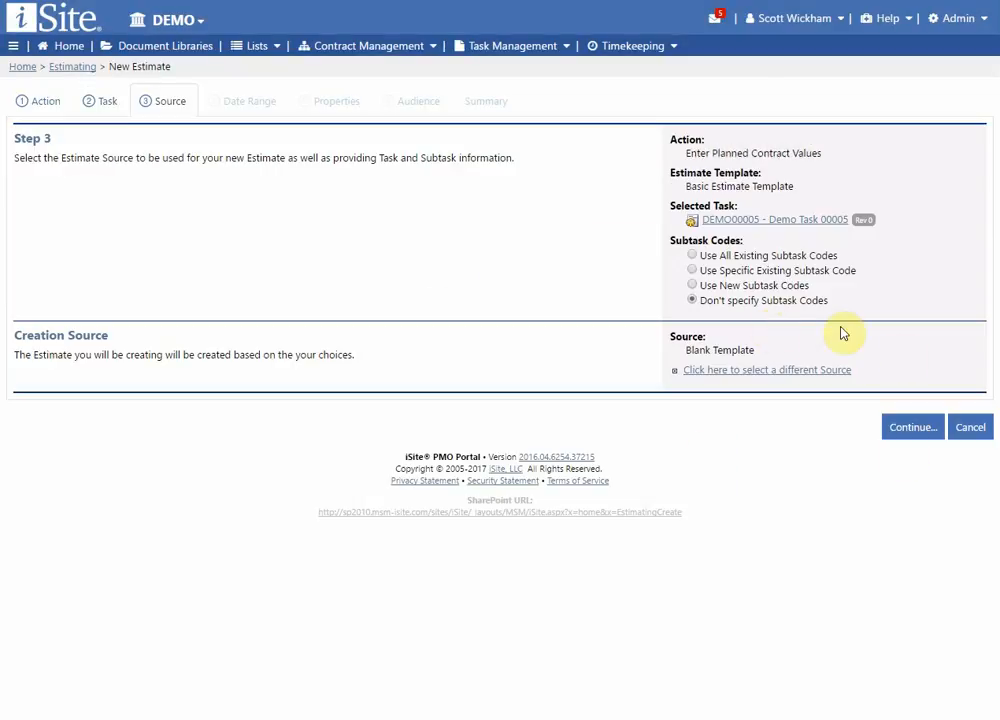
pyautogui.click(908, 430)
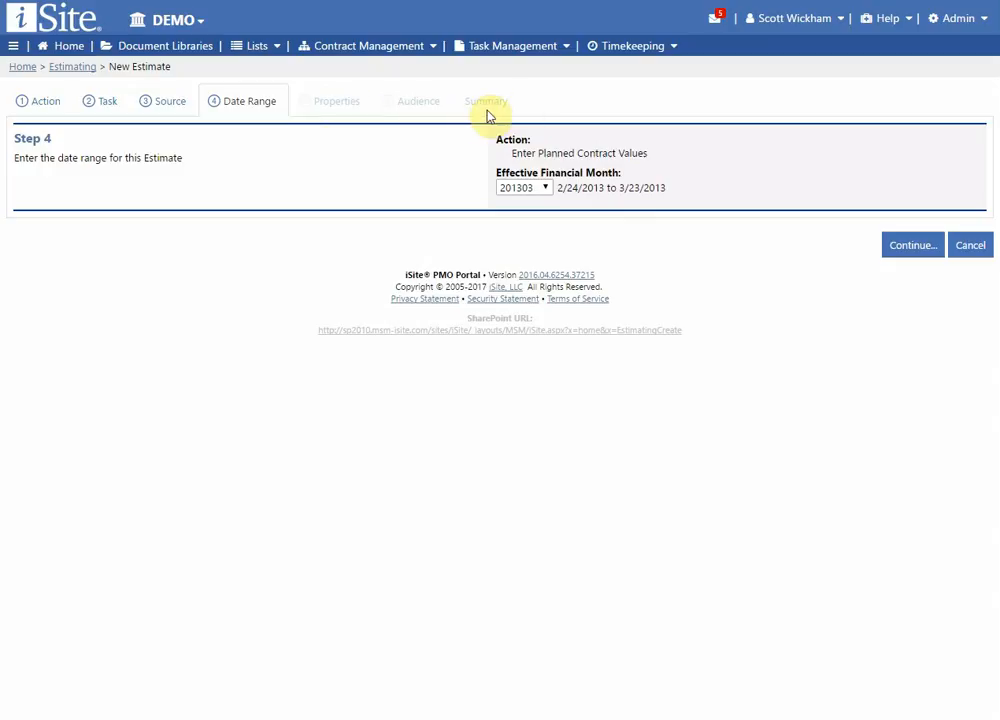
# Step: Leave the new estimate wizard for the Estimating summary and open the list of all estimates
pyautogui.click(70, 67)
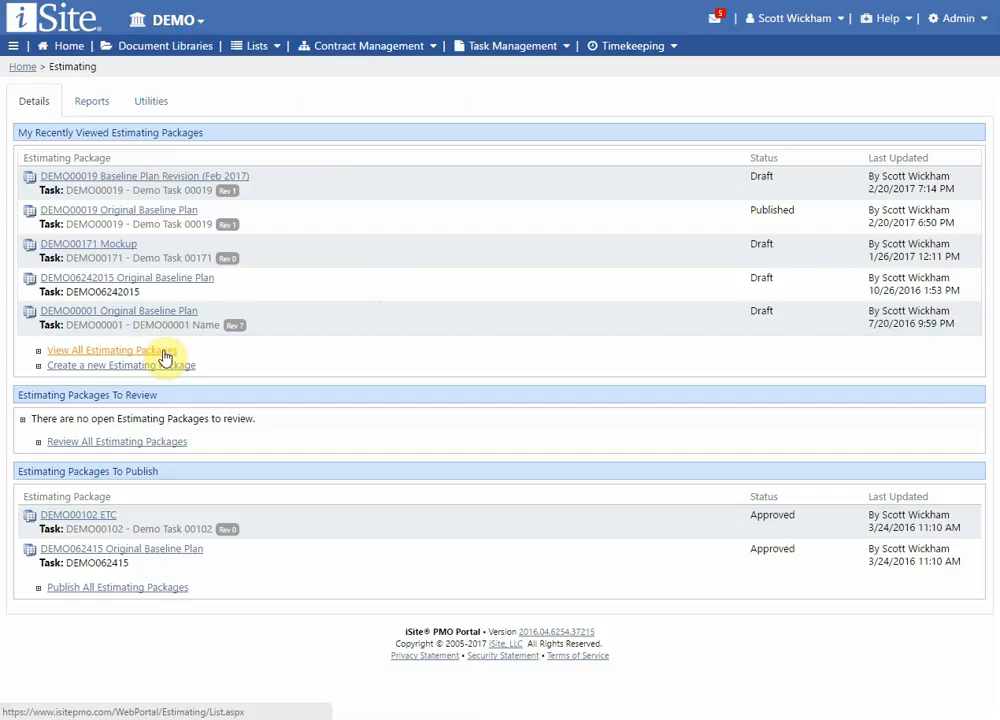
pyautogui.click(15, 46)
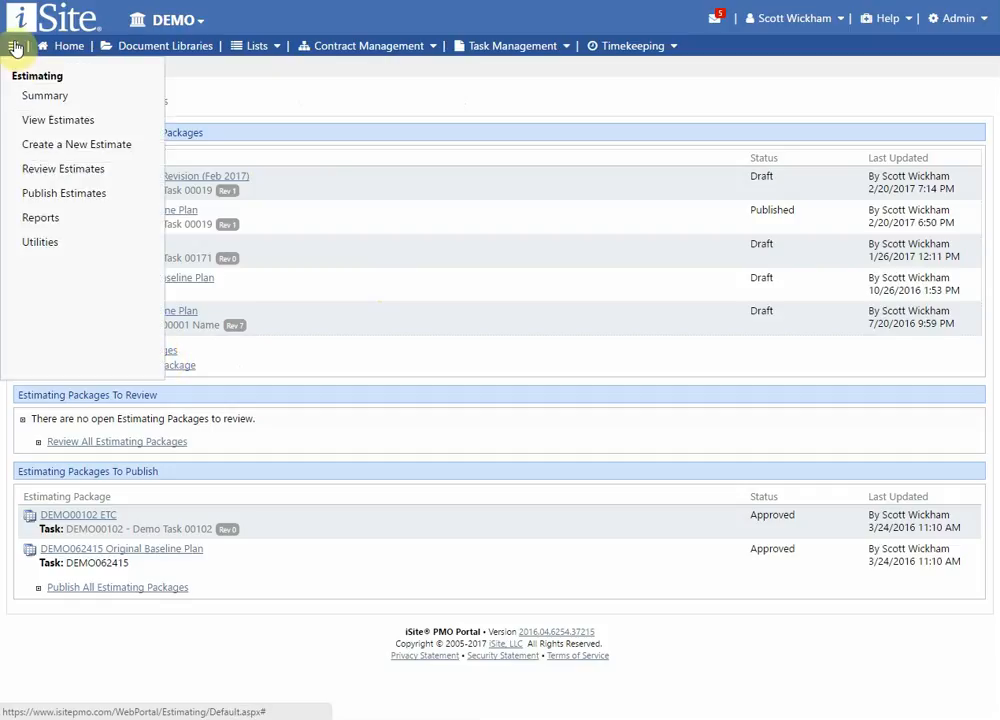
pyautogui.click(45, 121)
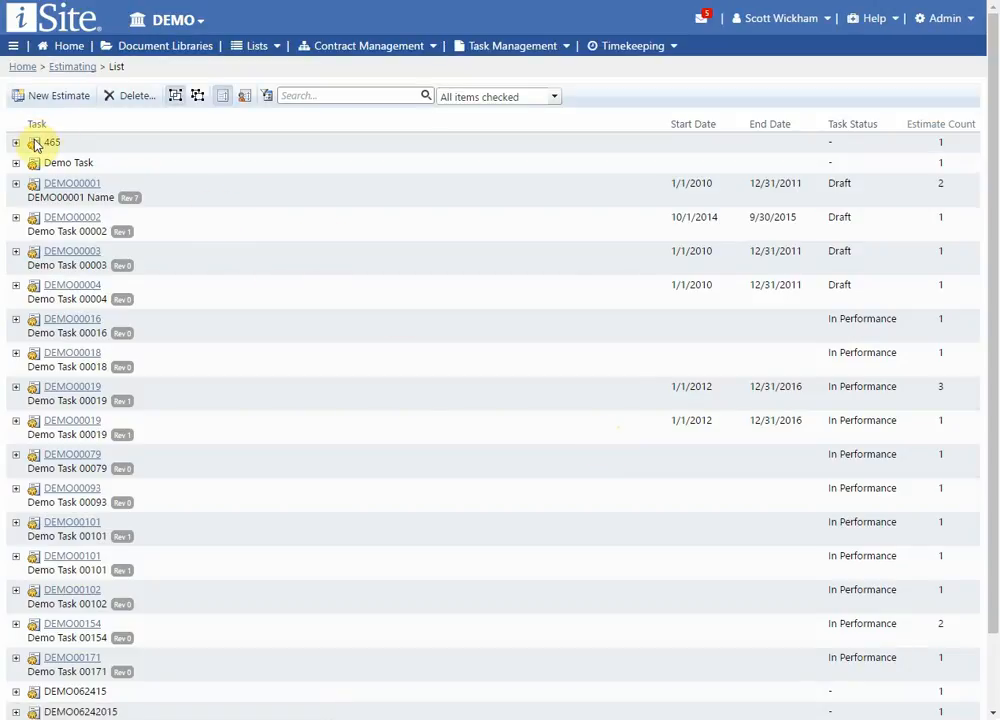
# Step: Ungroup the estimate list and look through the individual estimating packages
pyautogui.click(199, 97)
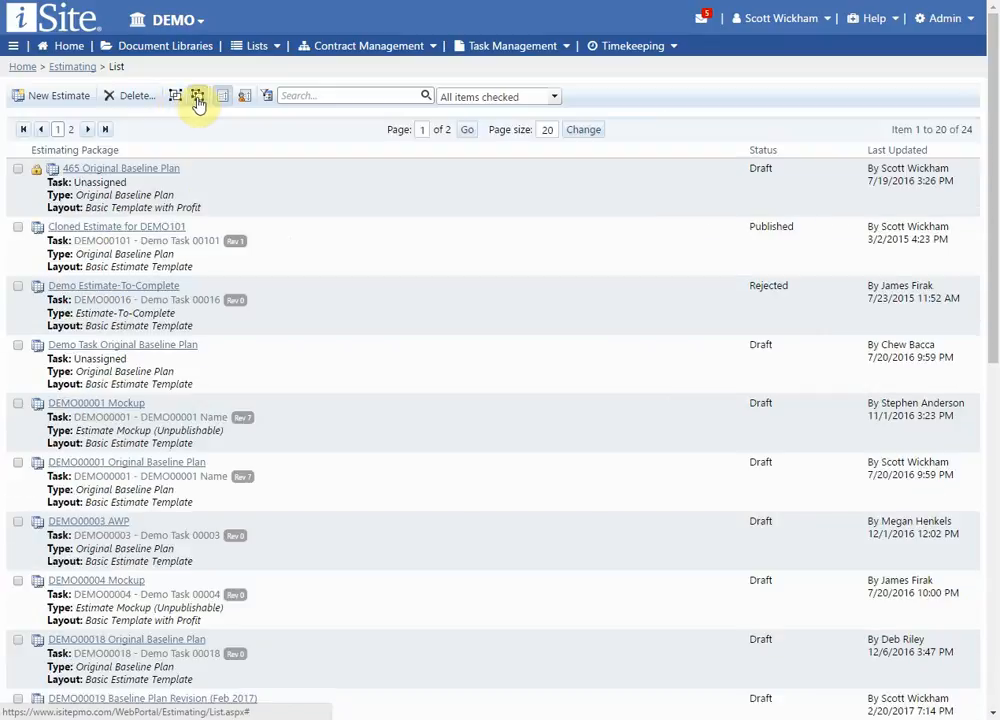
pyautogui.scroll(-4, 270, 354)
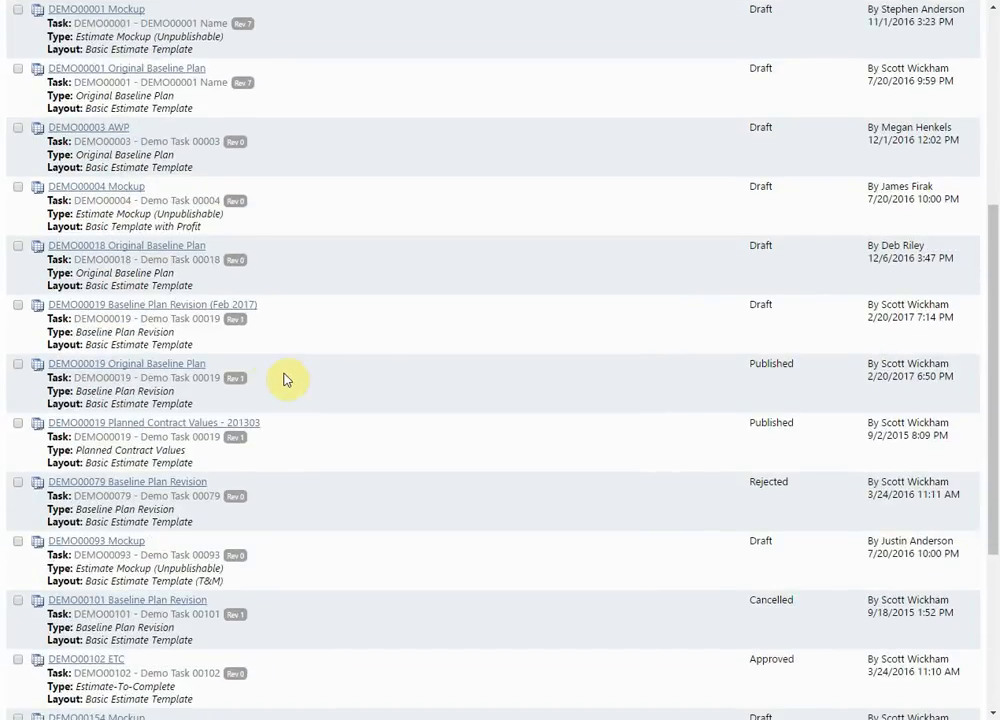
pyautogui.scroll(4, 308, 400)
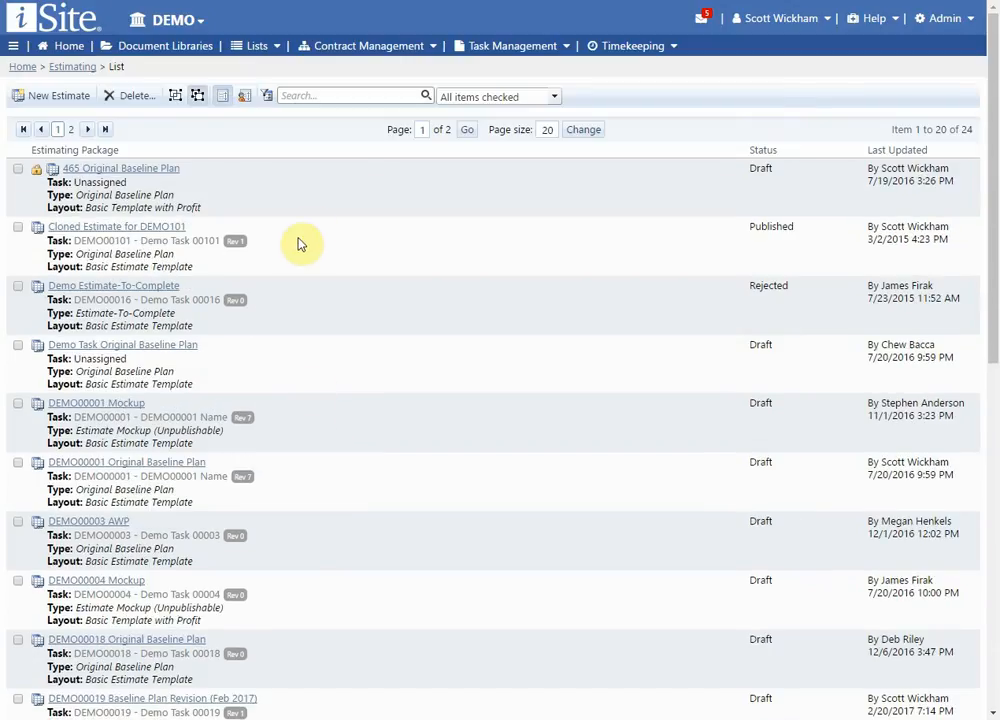
# Step: Group the estimates by task again and expand the estimates under the first DEMO00019 task
pyautogui.click(177, 97)
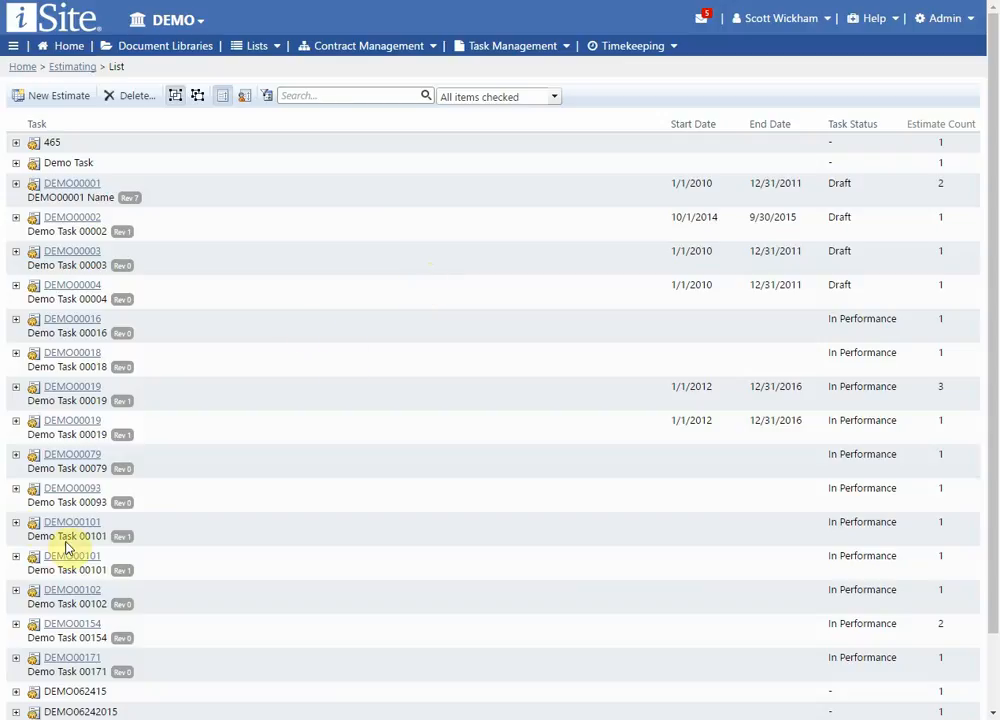
pyautogui.click(16, 389)
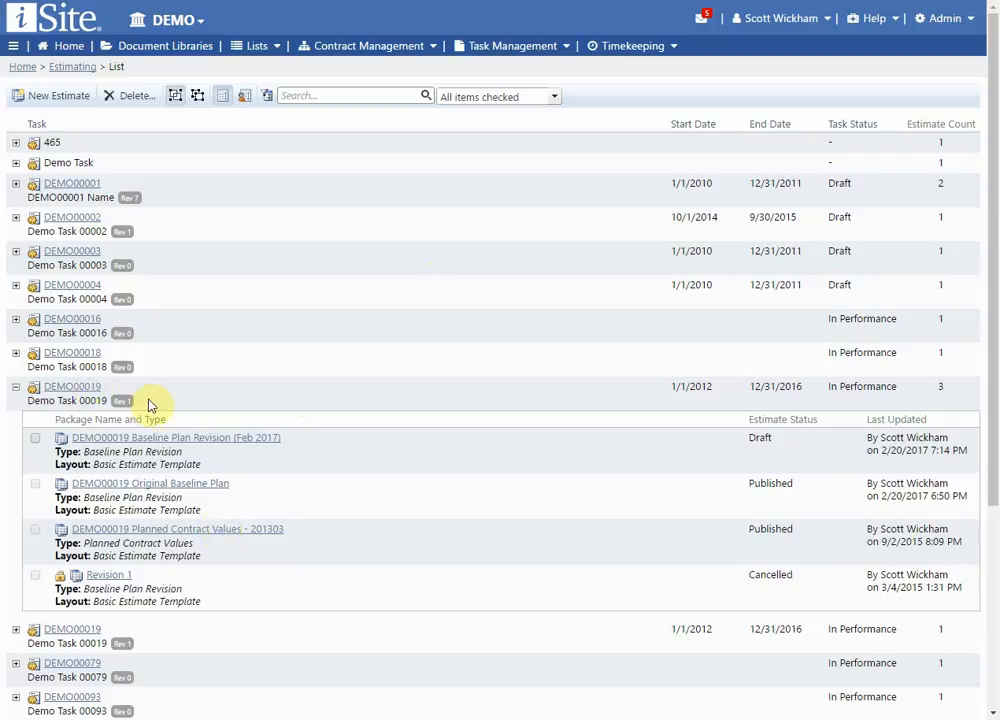
pyautogui.click(223, 104)
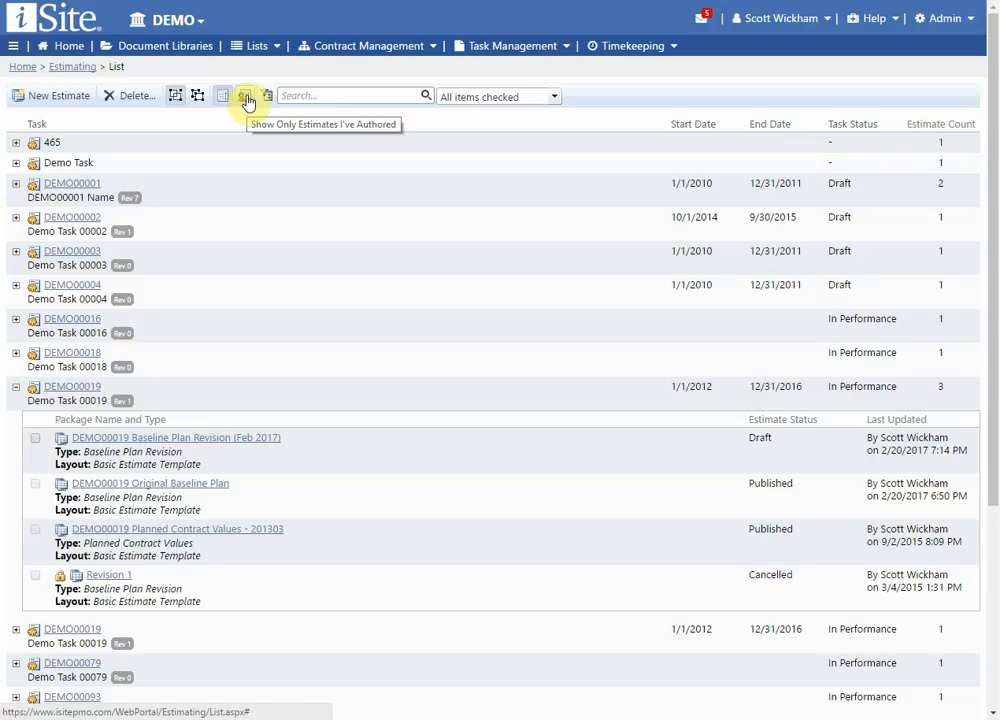
# Step: Search the estimate list for "Feb" and expand task DEMO00019
pyautogui.click(316, 95)
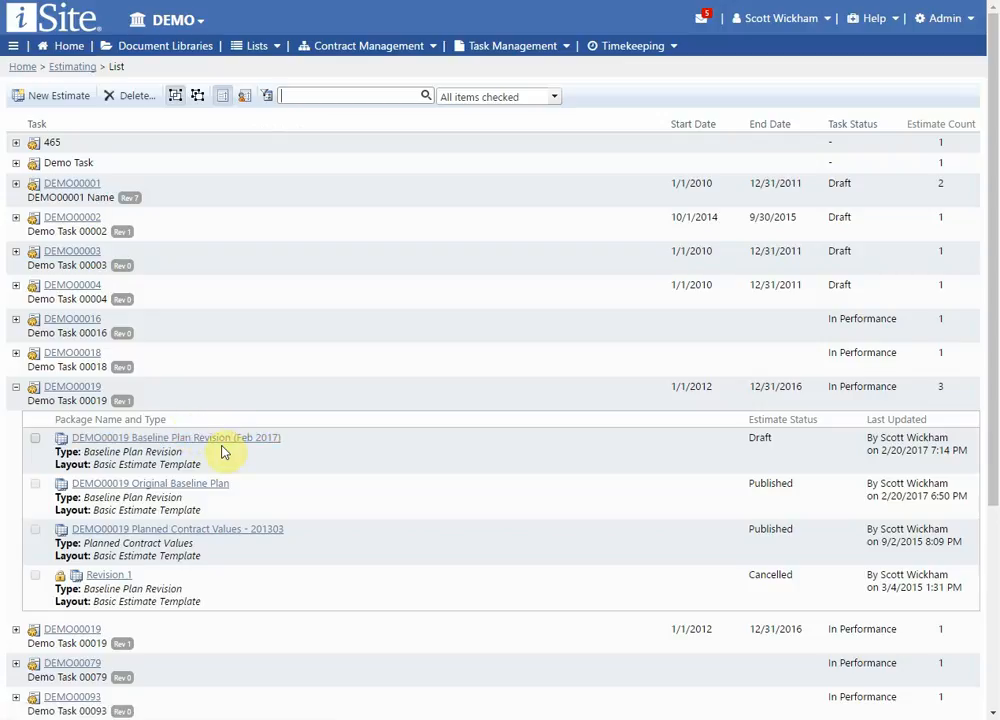
pyautogui.click(311, 90)
pyautogui.write('Feb')
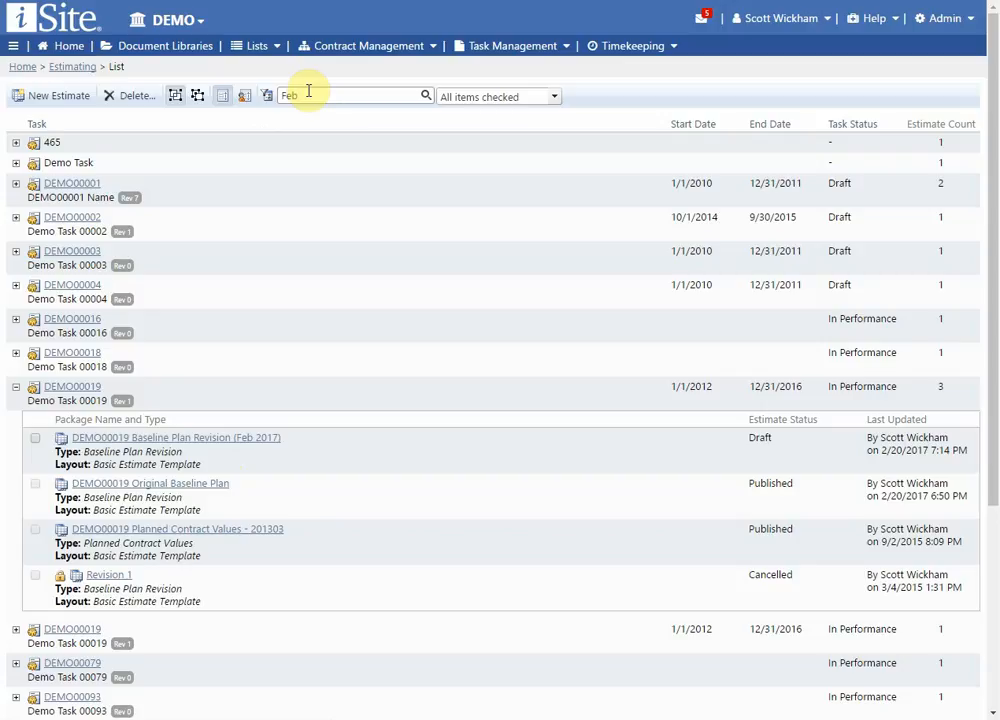
pyautogui.press('Return')
pyautogui.click(15, 143)
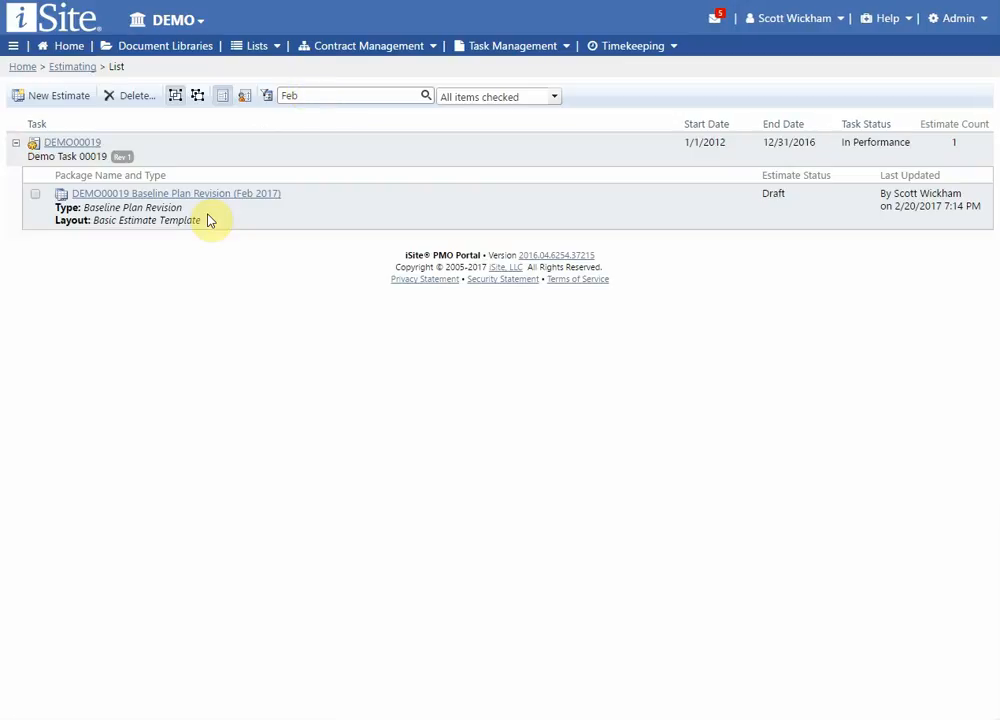
# Step: Clear the "Feb" search to list the estimates without a search term
pyautogui.click(315, 97)
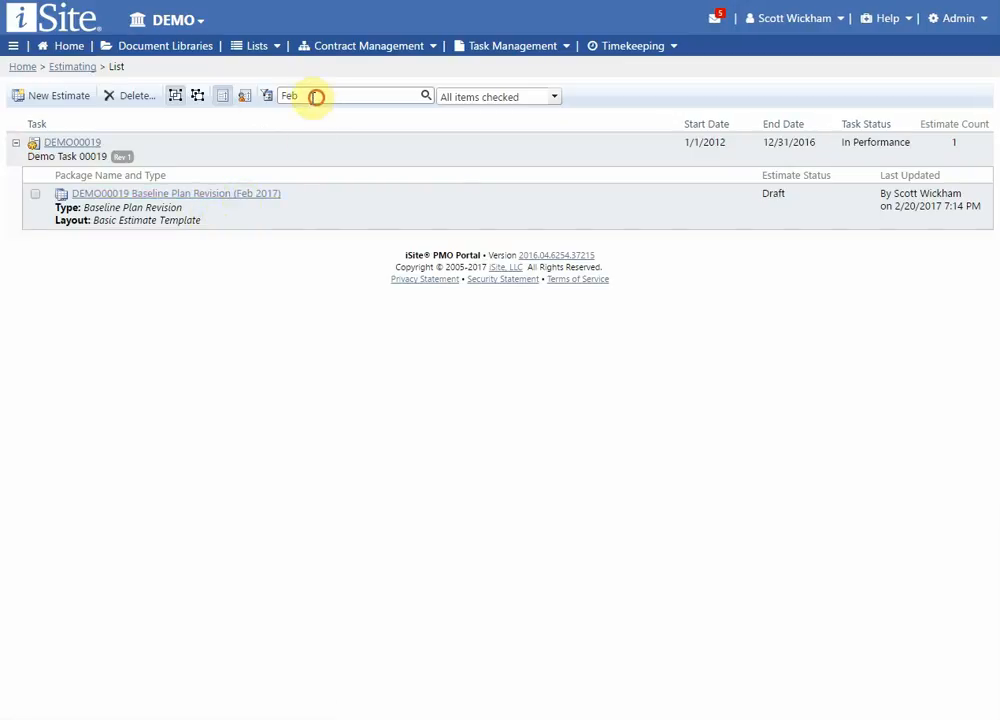
pyautogui.press('BackSpace')
pyautogui.press('BackSpace')
pyautogui.press('BackSpace')
pyautogui.press('Return')
# Step: Filter the estimate list to Draft status only, then expand and collapse task DEMO00001
pyautogui.click(525, 96)
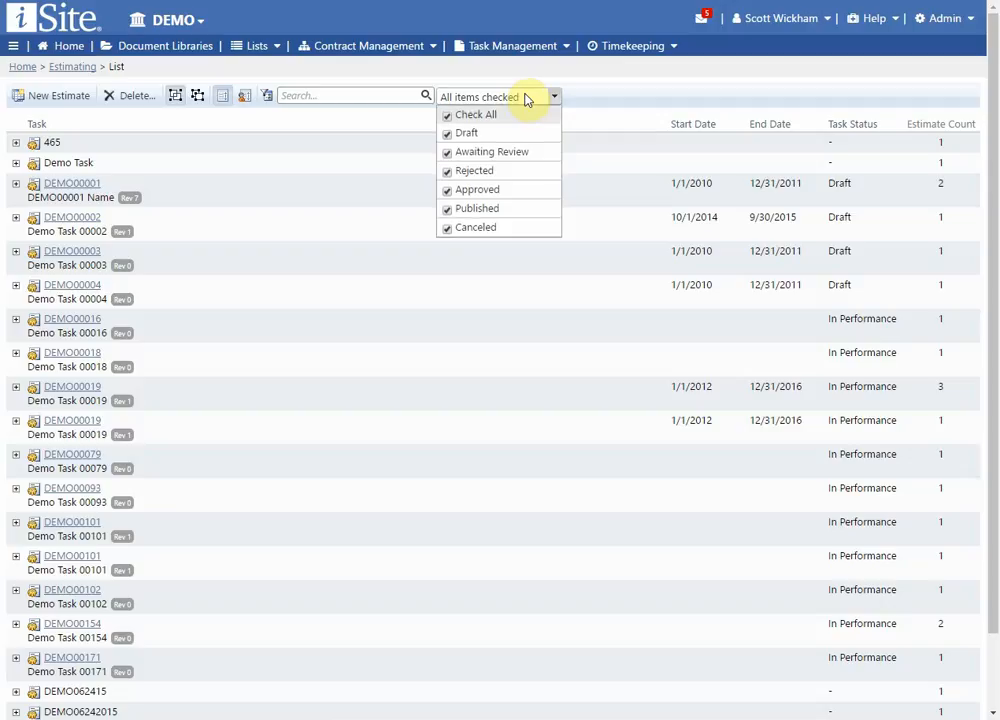
pyautogui.click(447, 118)
pyautogui.click(447, 133)
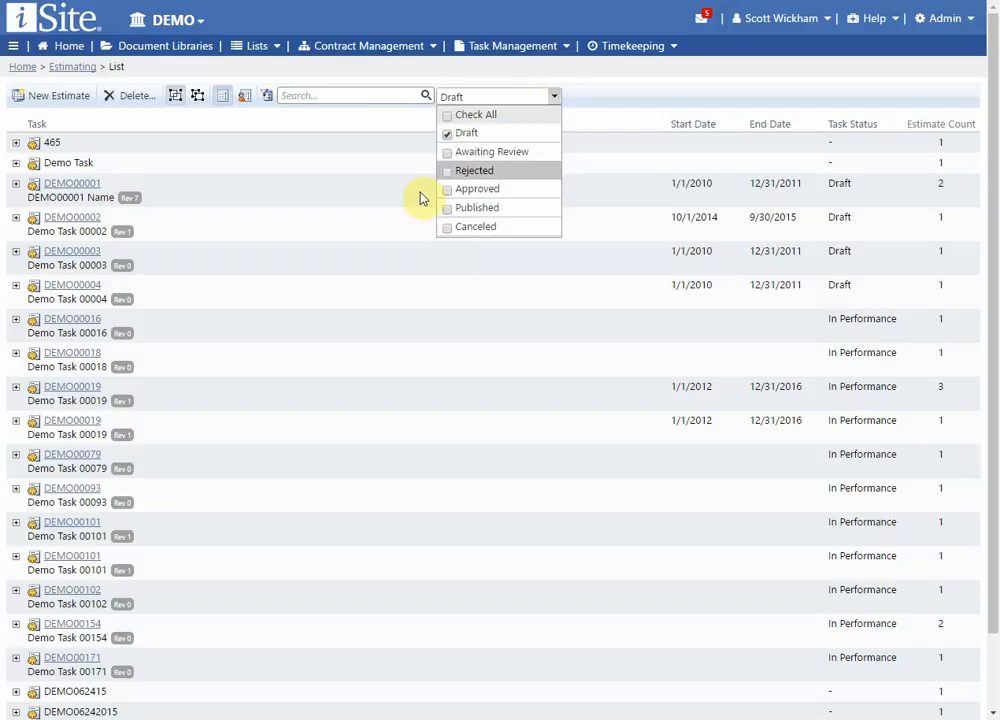
pyautogui.click(358, 216)
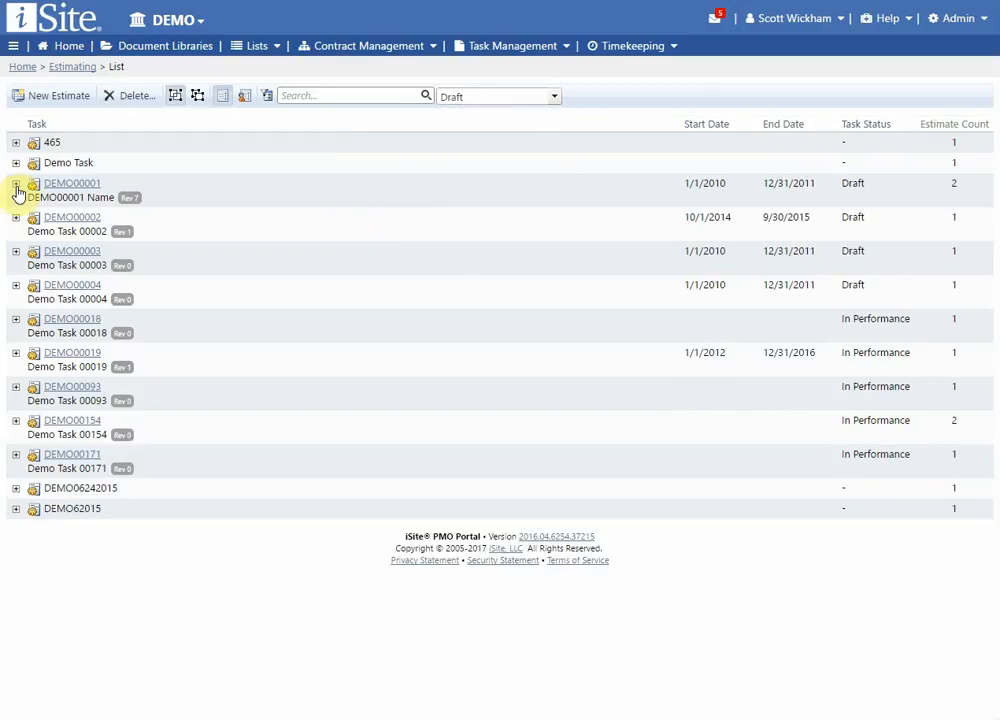
pyautogui.click(17, 185)
pyautogui.click(17, 185)
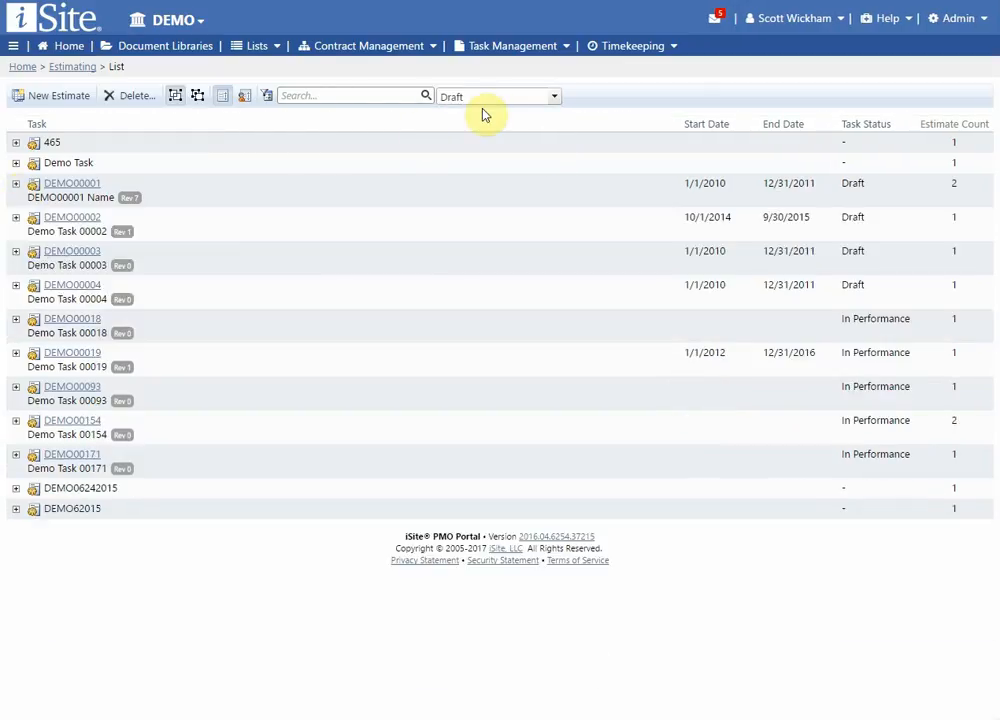
# Step: Change the status filter from Draft to Published only, then expand and collapse task DEMO00019
pyautogui.click(498, 100)
pyautogui.click(447, 133)
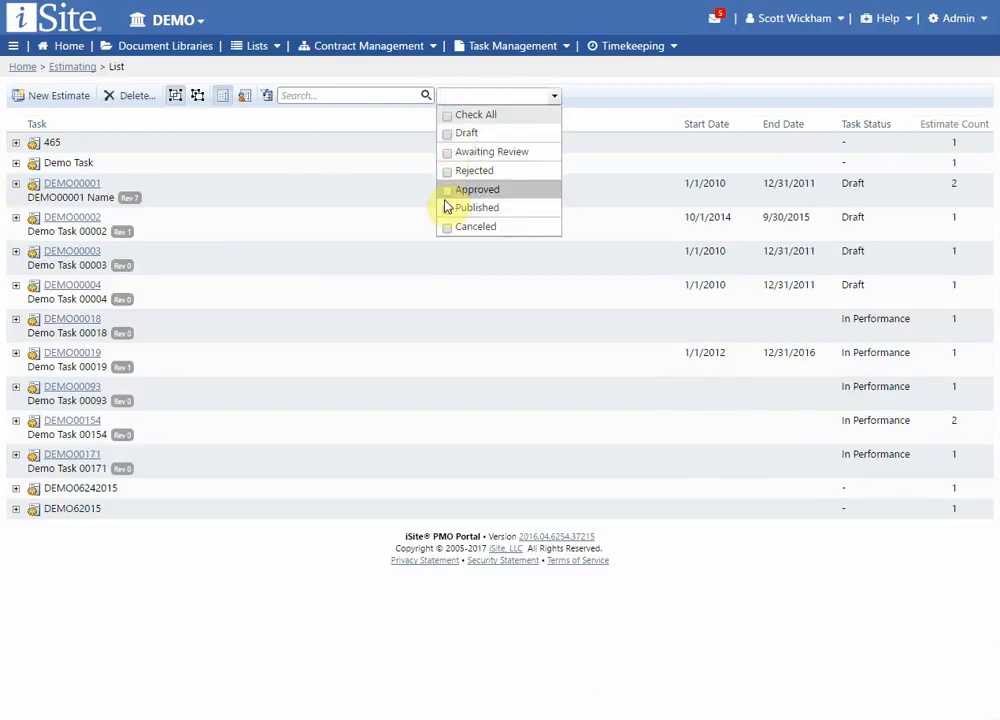
pyautogui.click(447, 210)
pyautogui.click(362, 172)
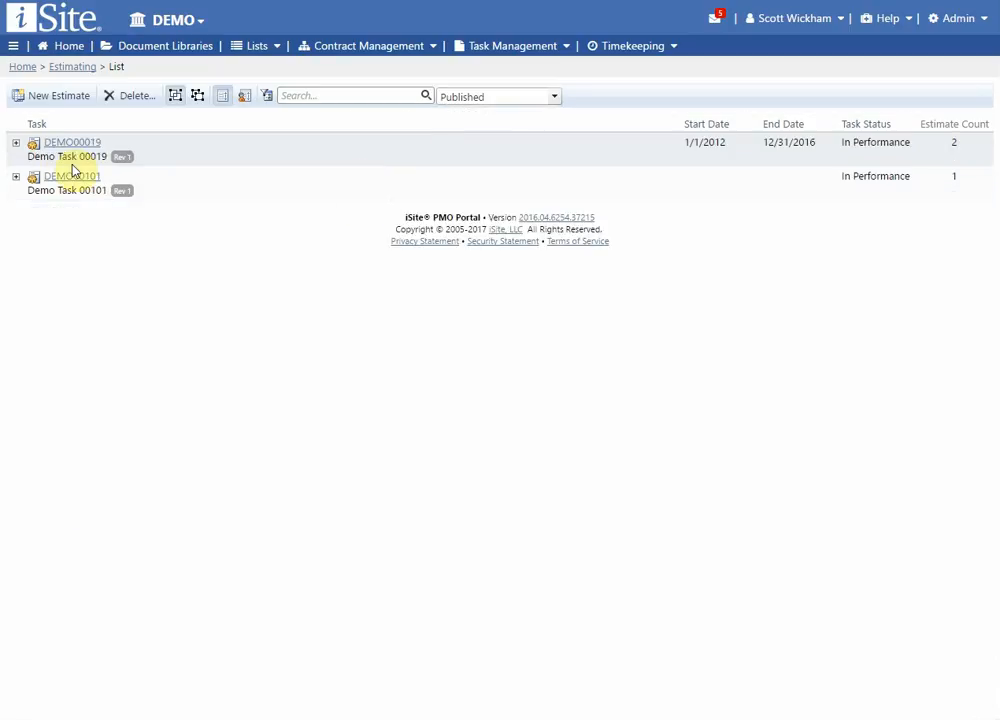
pyautogui.click(17, 145)
pyautogui.click(17, 145)
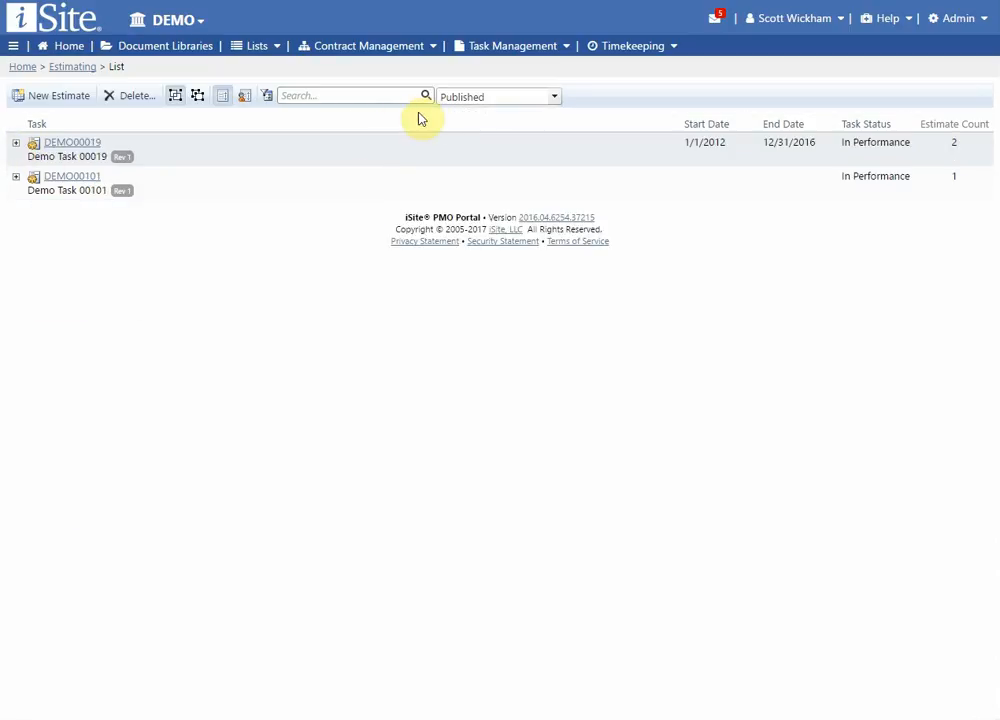
# Step: Reset the filter to include all estimate statuses, and expand the estimates of tasks DEMO00001 and DEMO00003
pyautogui.click(498, 100)
pyautogui.click(449, 116)
pyautogui.click(326, 246)
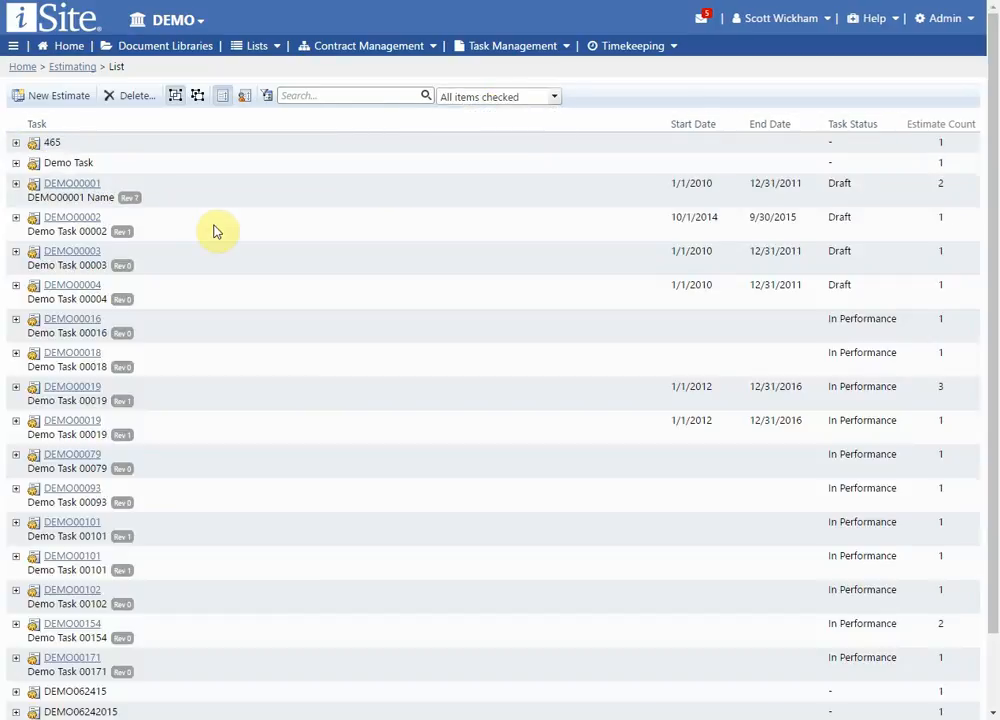
pyautogui.click(15, 183)
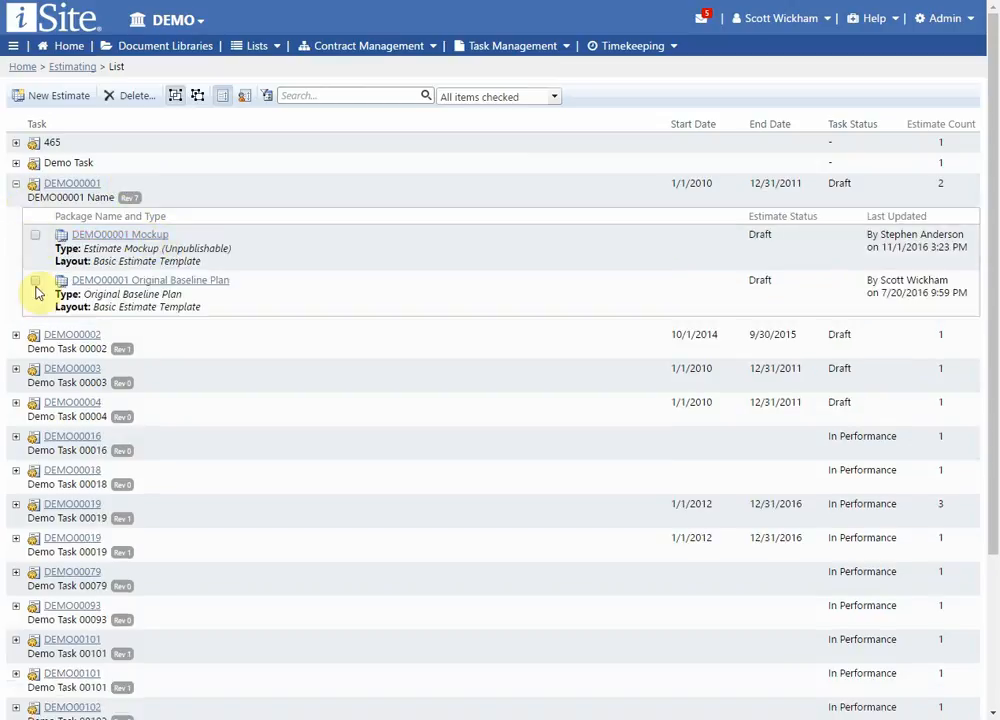
pyautogui.click(15, 369)
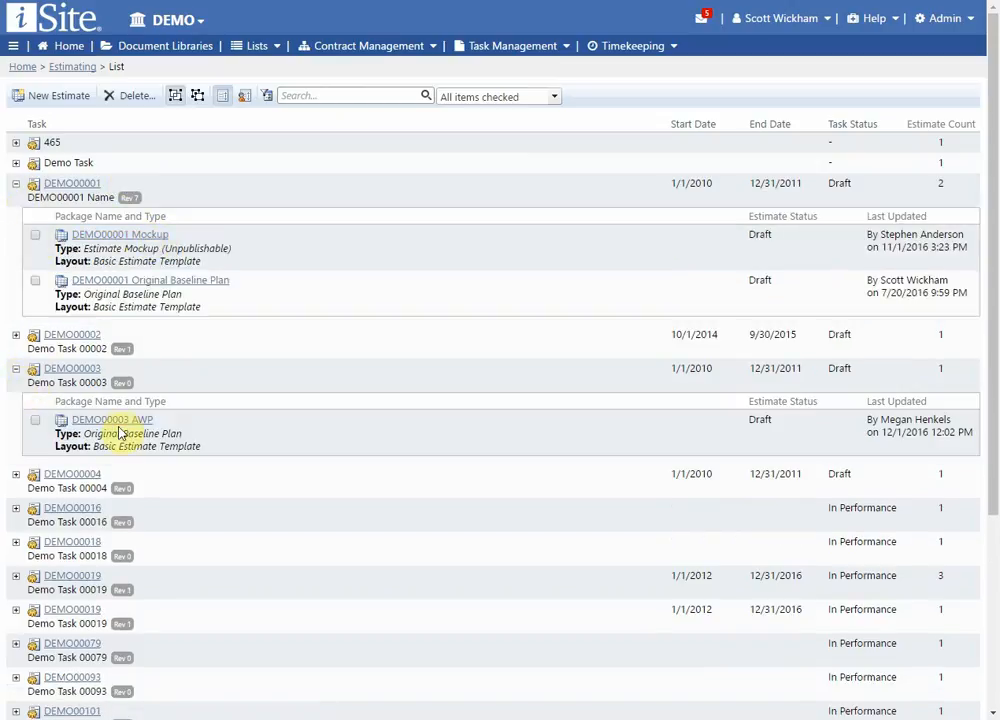
# Step: Filter the estimate list to Published status only and expand the estimates of tasks DEMO00101 and DEMO00019
pyautogui.click(513, 97)
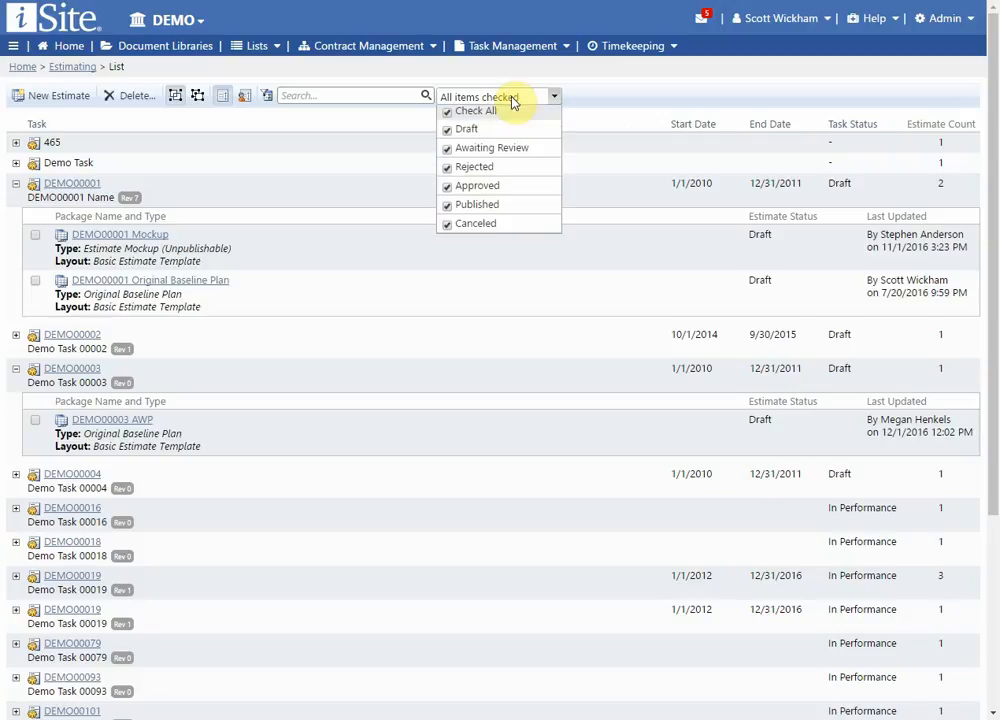
pyautogui.click(455, 115)
pyautogui.click(447, 208)
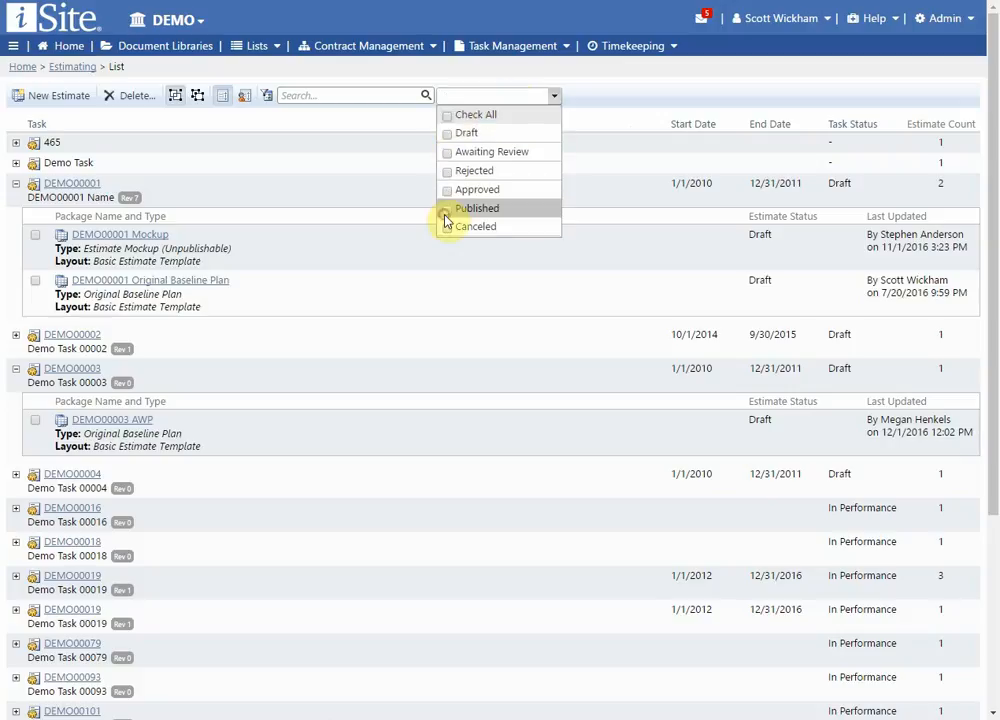
pyautogui.click(376, 205)
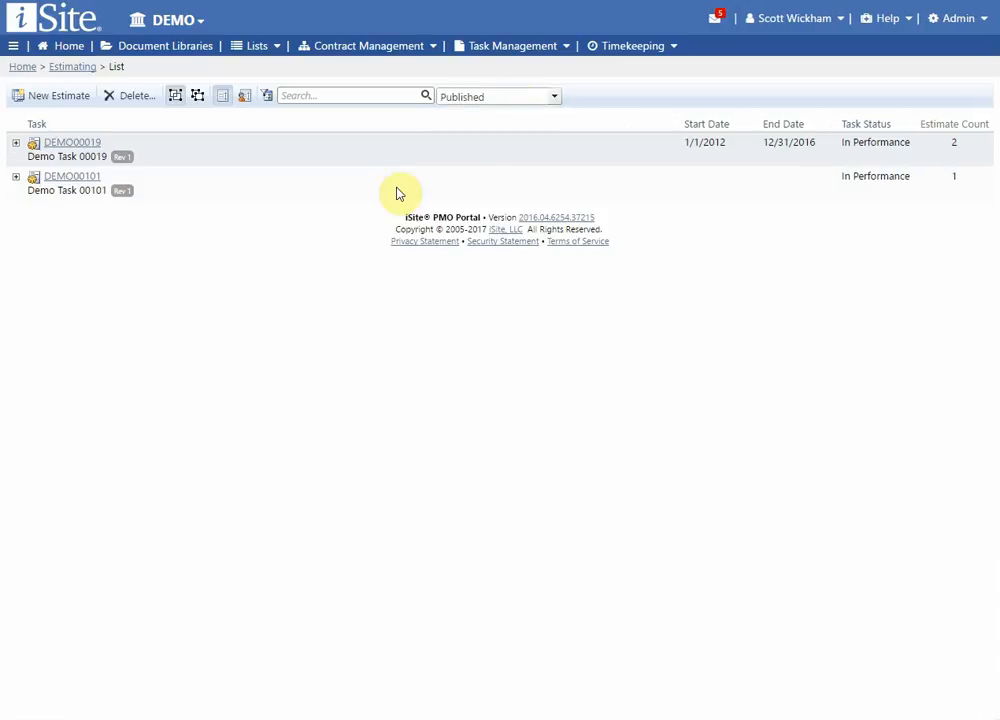
pyautogui.click(16, 176)
pyautogui.click(16, 143)
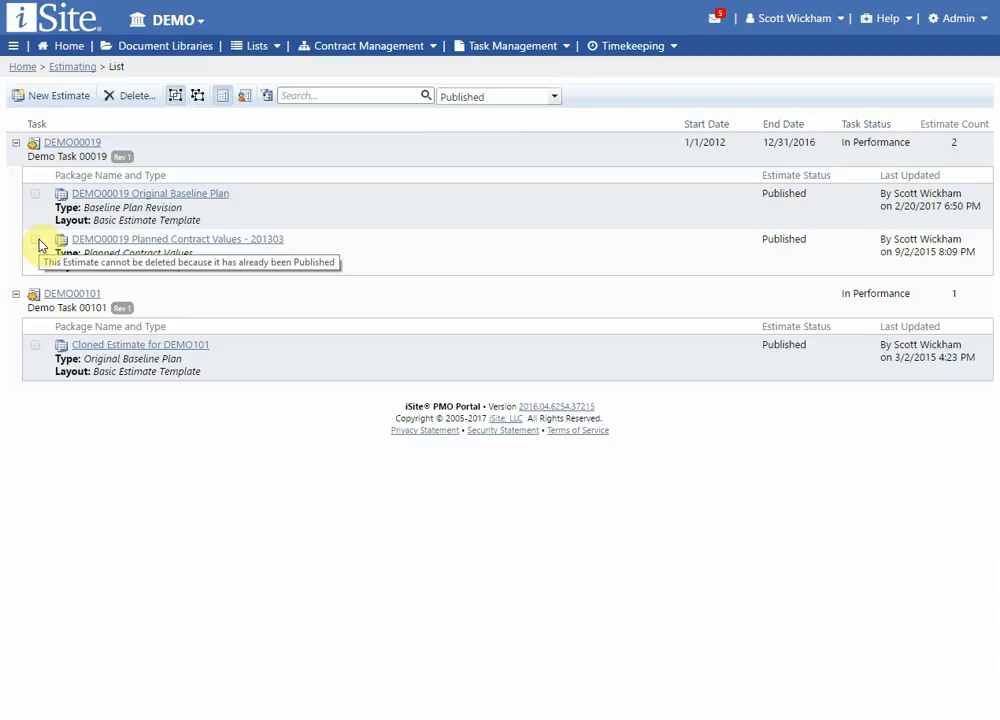
# Step: Restore the status filter so the list includes estimates of every status
pyautogui.click(492, 100)
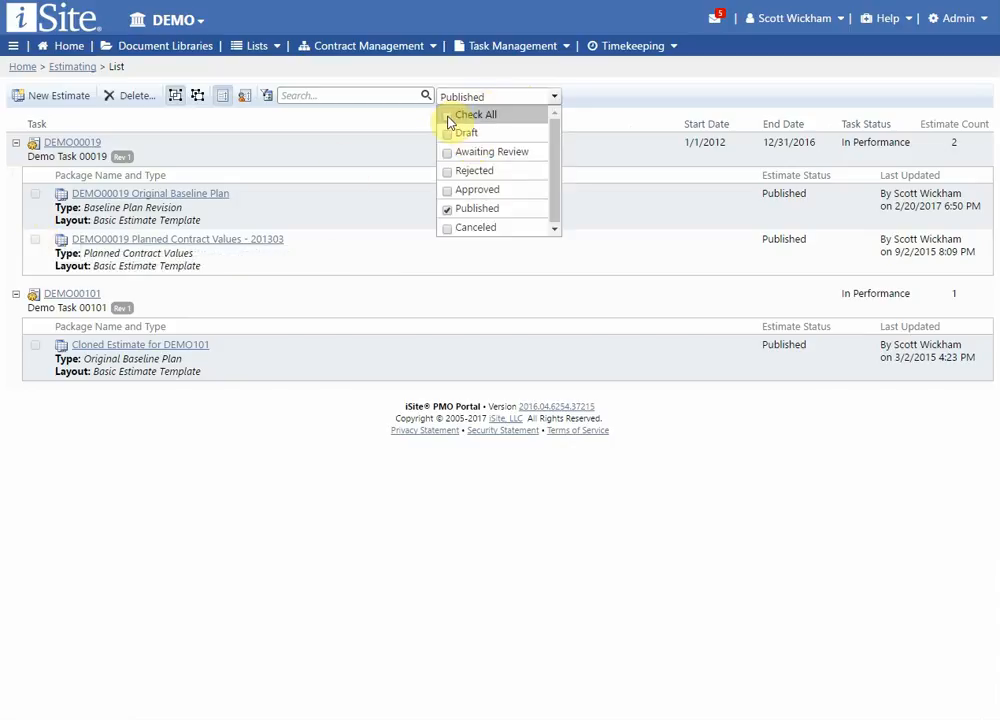
pyautogui.click(449, 121)
pyautogui.click(357, 200)
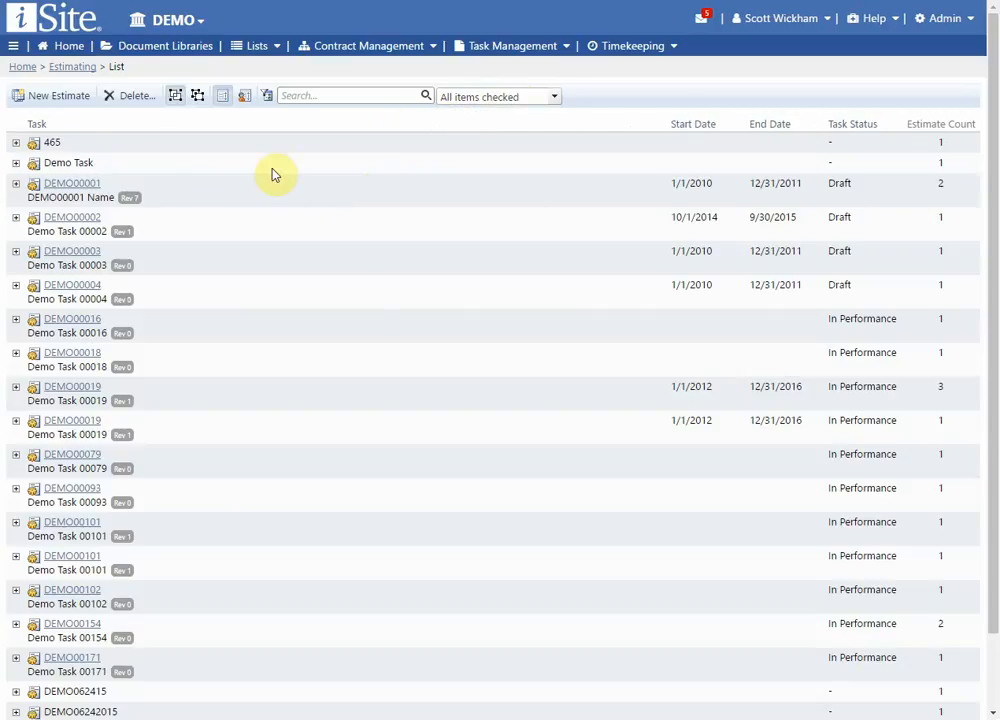
# Step: Try to delete the Mockup and Original Baseline Plan estimates under task DEMO00001, cancelling at the confirmation
pyautogui.click(15, 184)
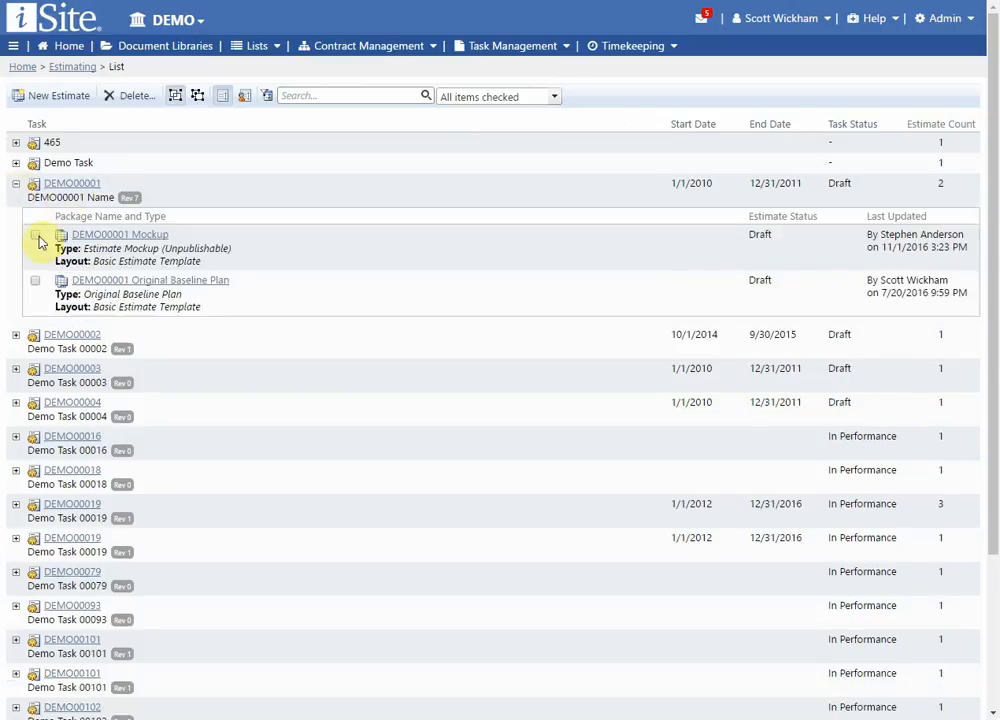
pyautogui.click(35, 236)
pyautogui.click(35, 281)
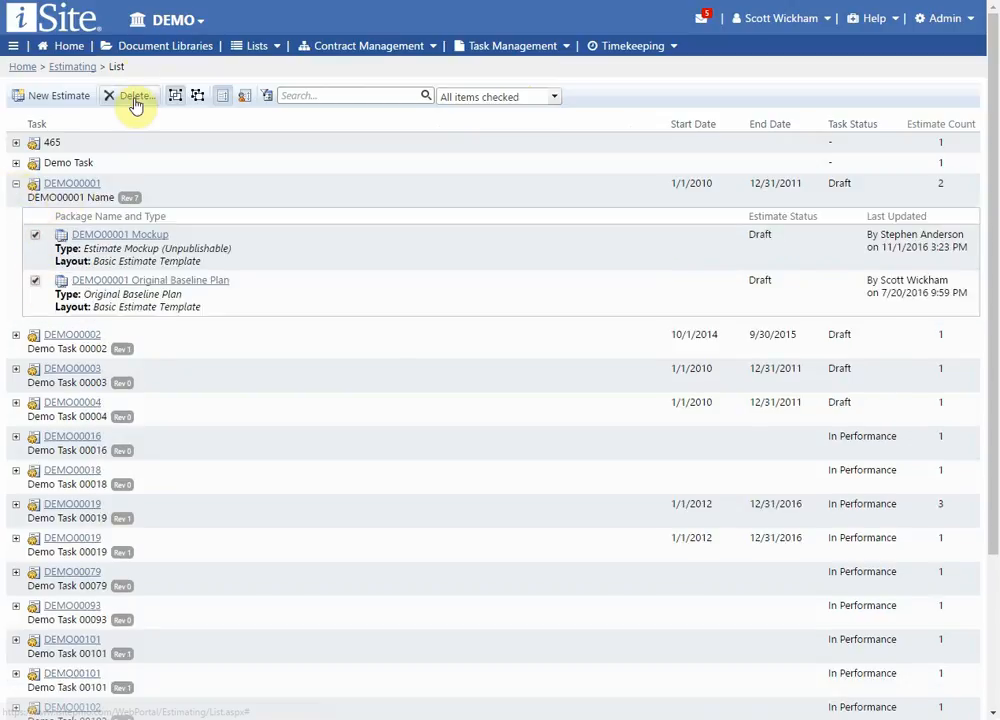
pyautogui.click(135, 97)
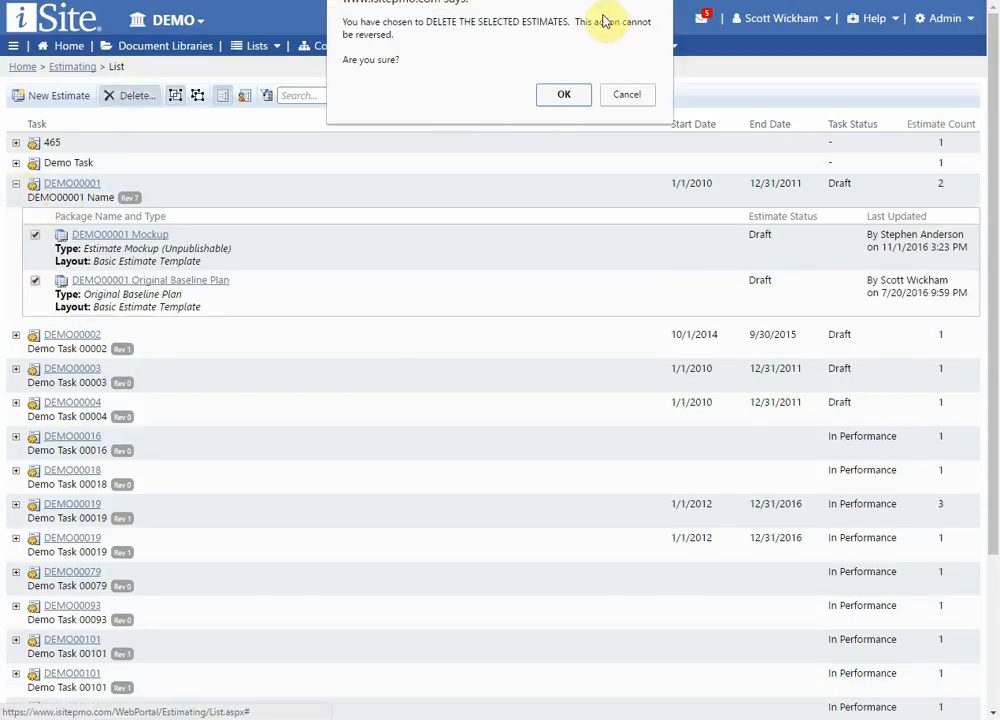
pyautogui.click(643, 100)
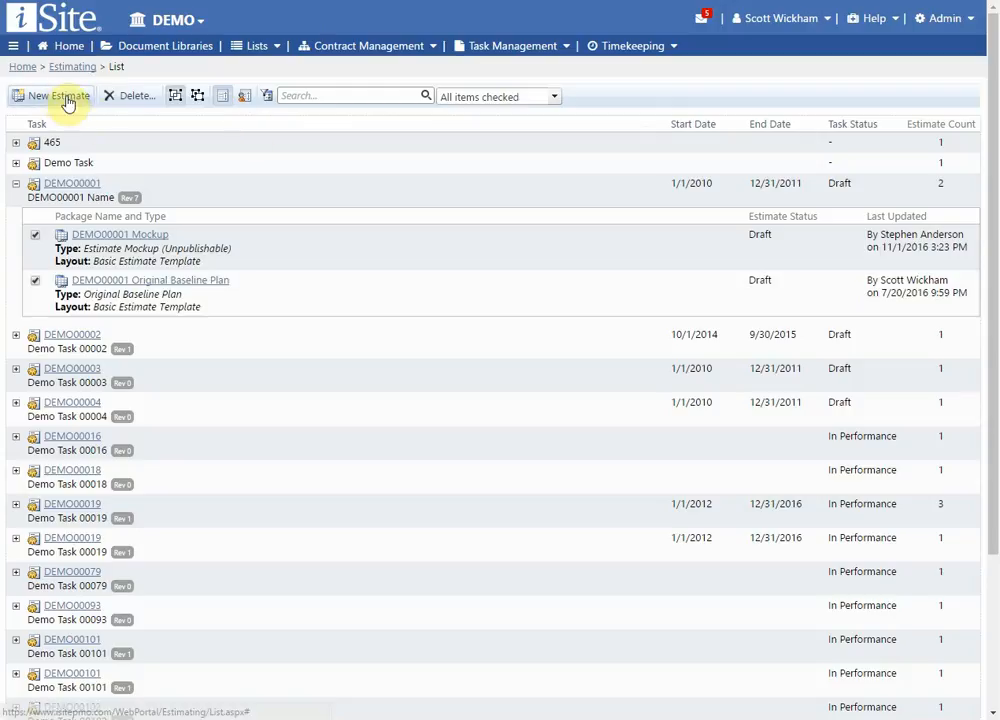
pyautogui.click(13, 46)
pyautogui.click(47, 152)
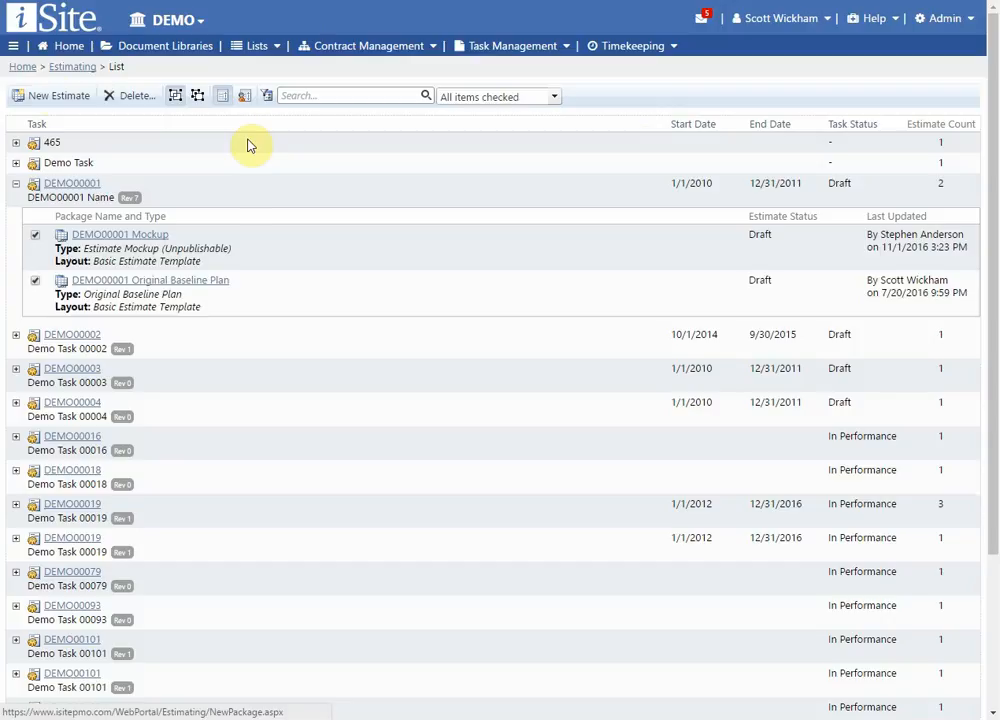
pyautogui.click(328, 165)
# Step: Return to the Estimating home page and open the DEMO00019 Baseline Plan Revision (Feb 2017) package
pyautogui.click(80, 67)
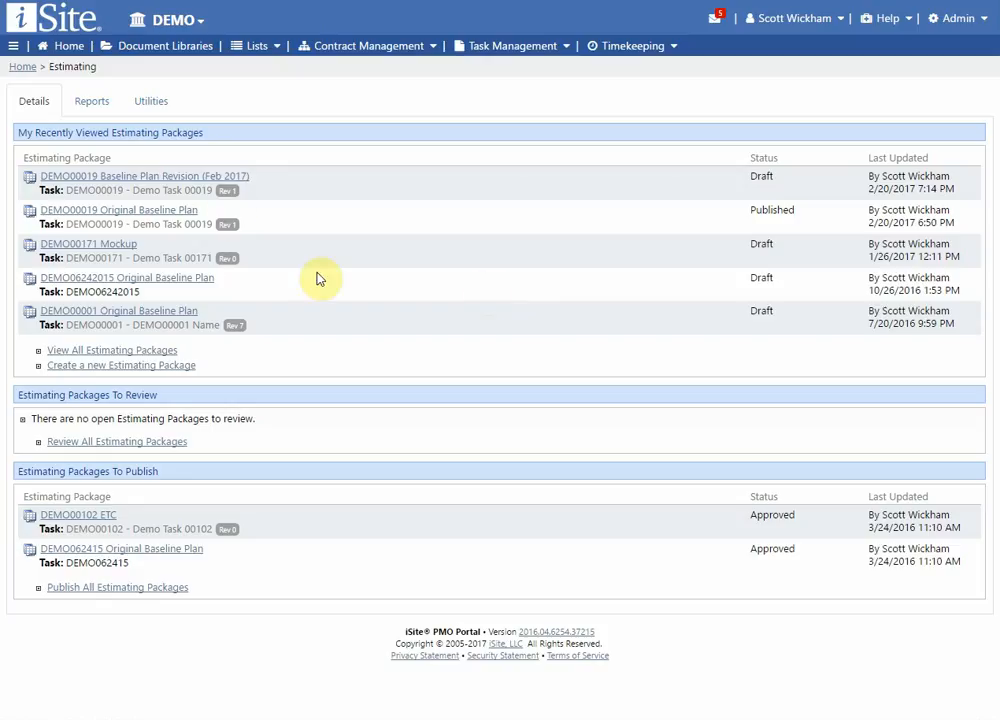
pyautogui.click(210, 180)
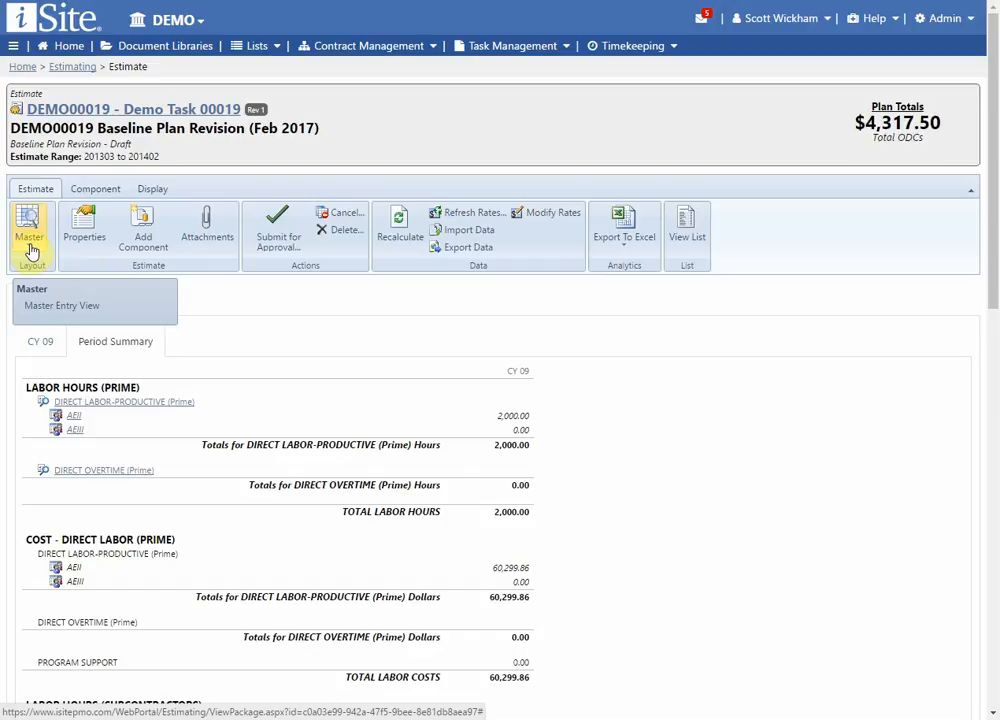
# Step: Switch the estimate layout to View Only - Cost Report View and examine its Period Summary and CY 09 figures
pyautogui.click(31, 250)
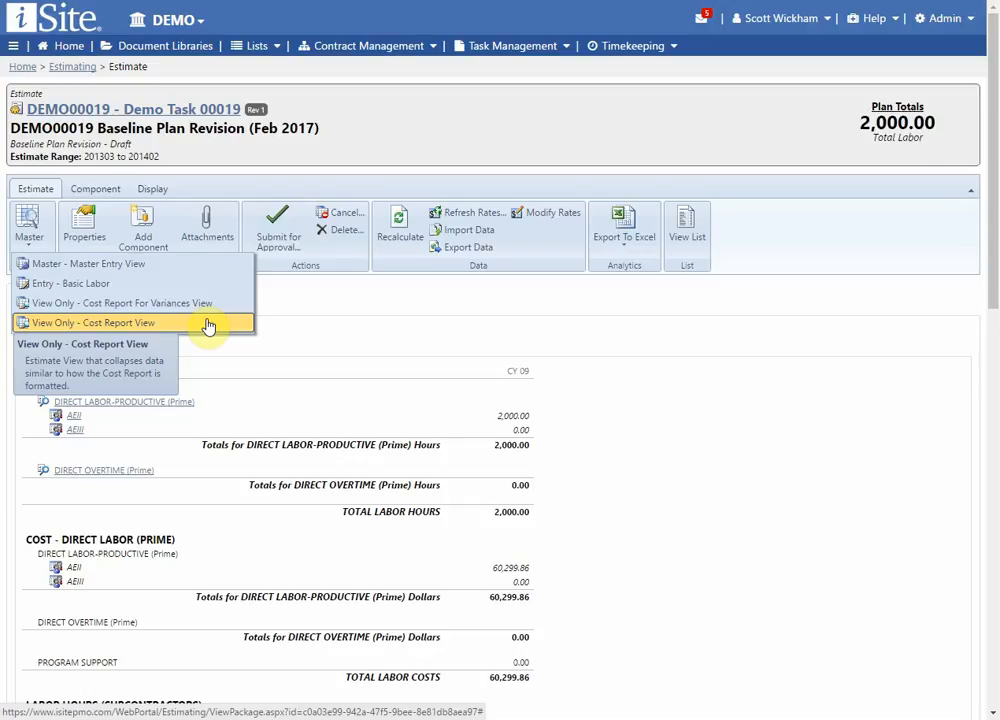
pyautogui.click(208, 324)
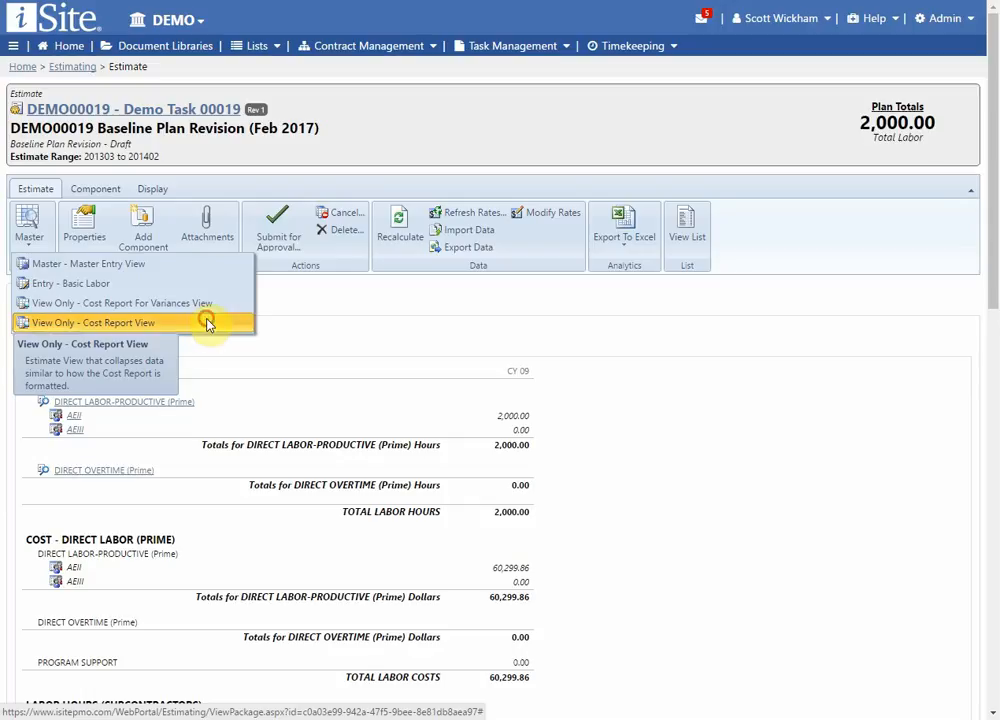
pyautogui.click(41, 346)
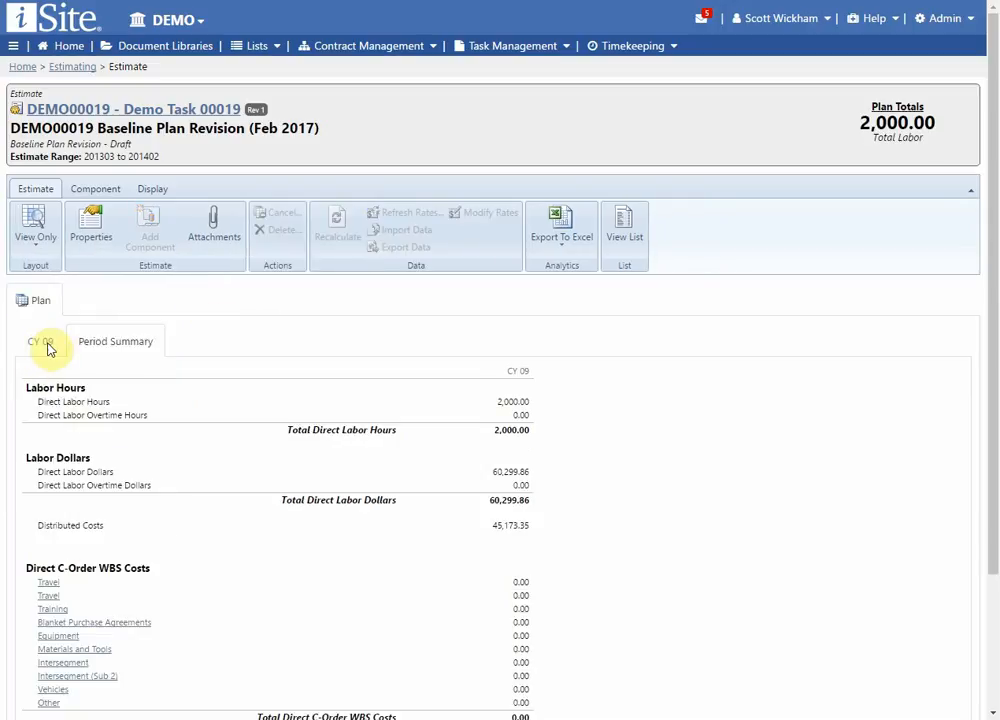
pyautogui.click(107, 347)
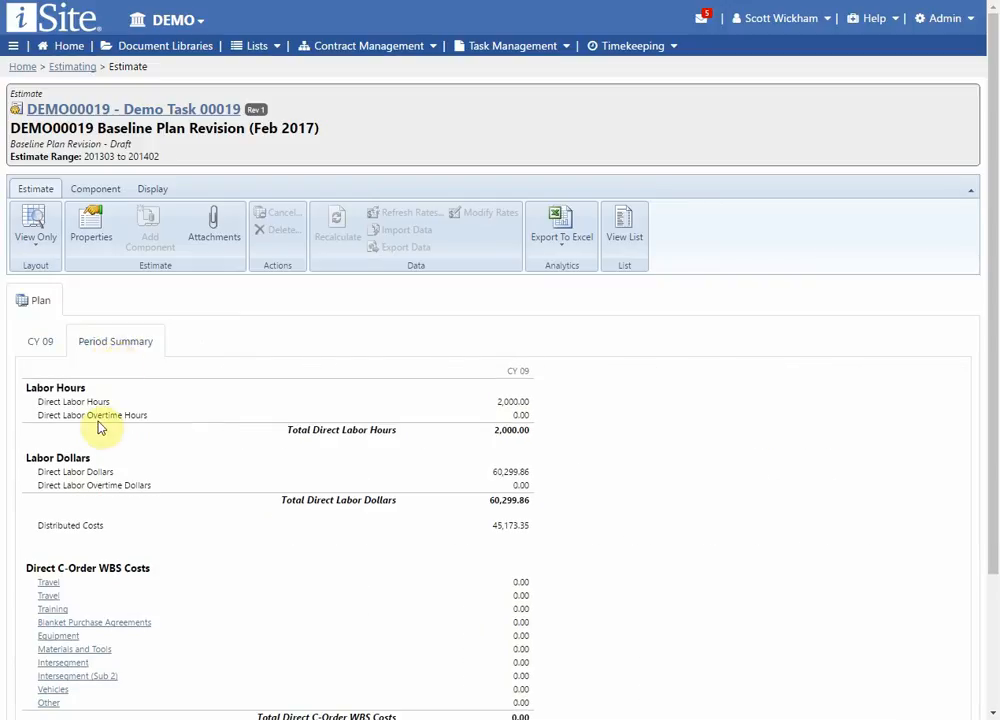
pyautogui.click(41, 345)
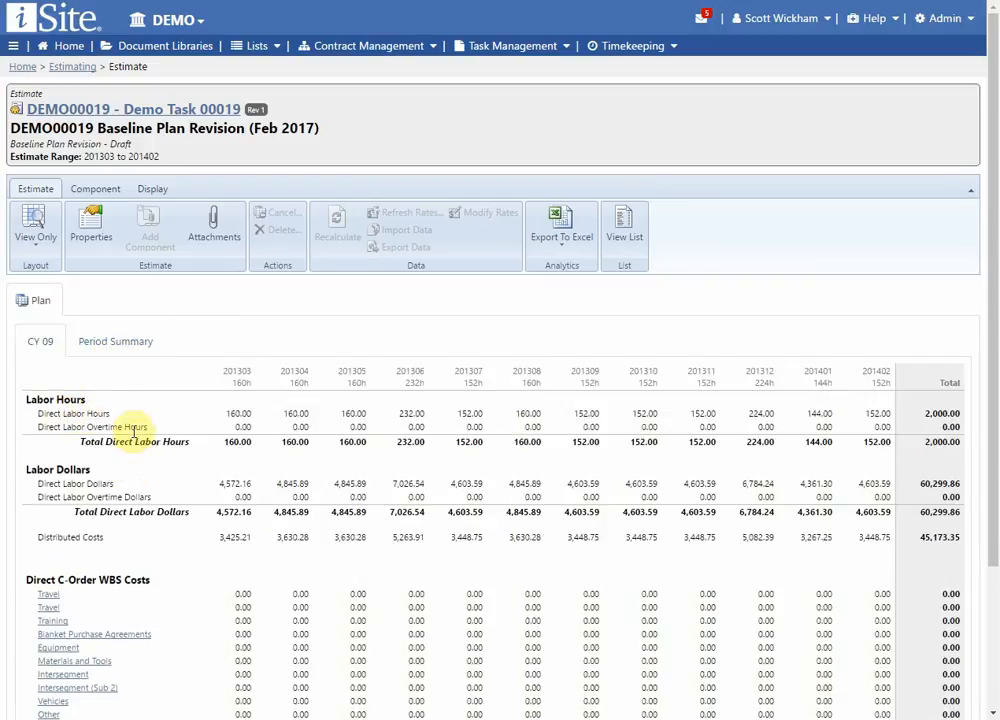
# Step: Switch the estimate layout back to Master - Master Entry View
pyautogui.click(39, 249)
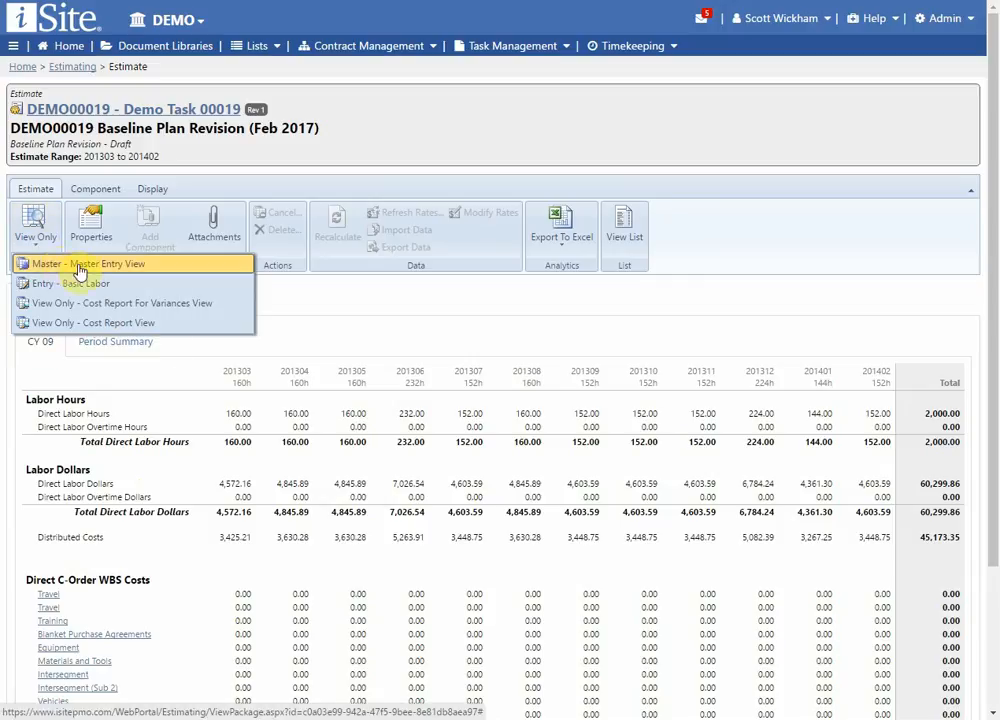
pyautogui.click(62, 264)
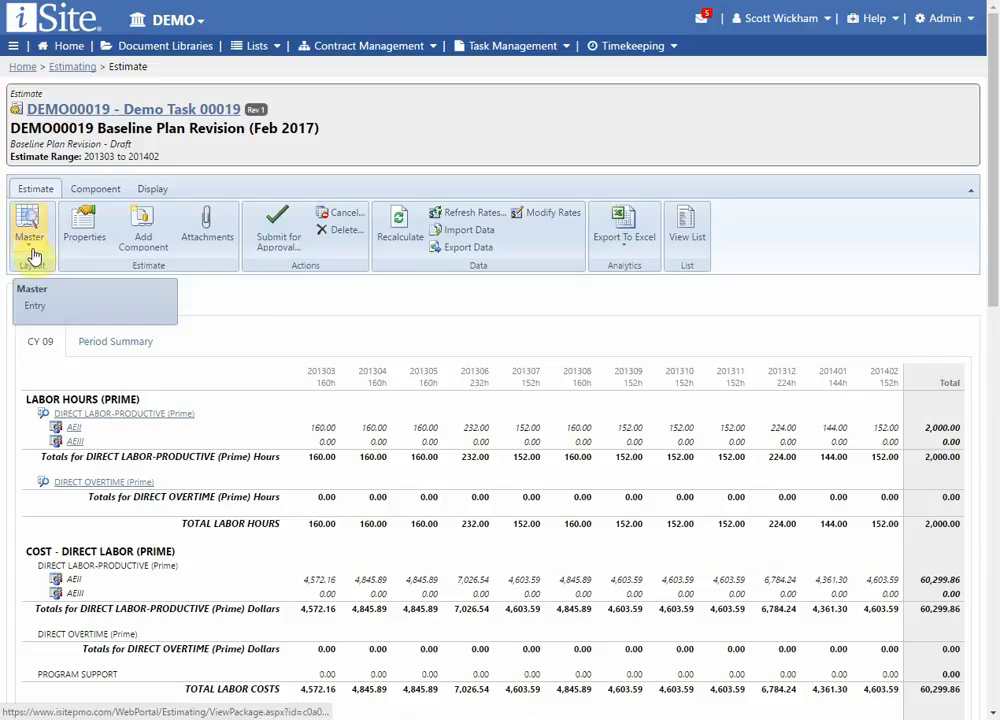
pyautogui.click(260, 316)
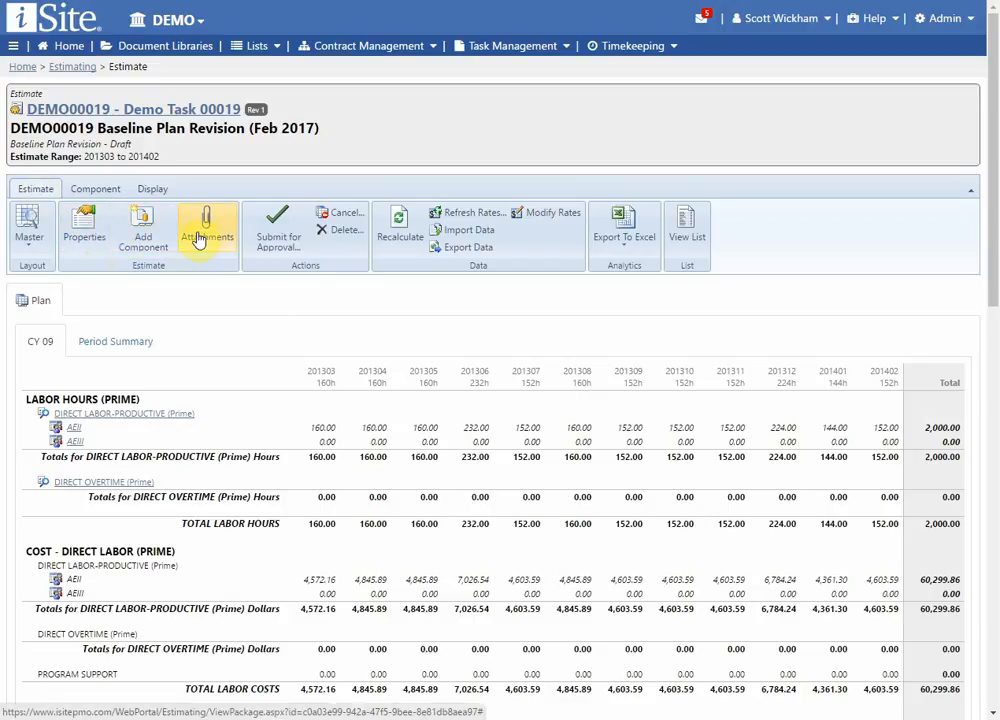
# Step: Open the estimate's properties and review its general fields, financial month range and status details
pyautogui.click(92, 236)
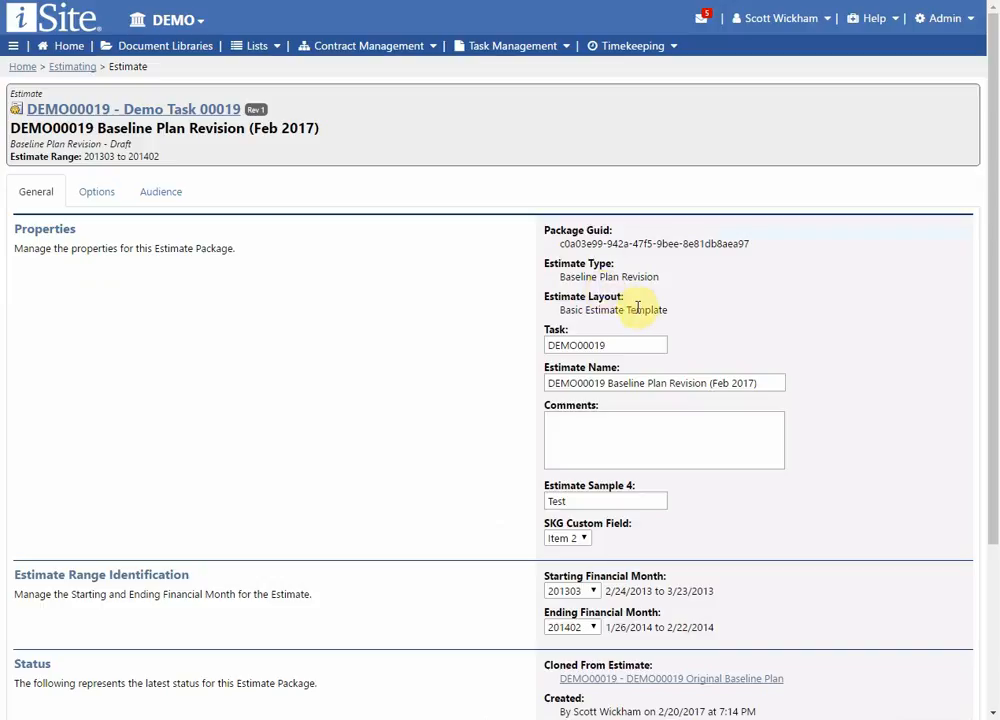
pyautogui.click(570, 345)
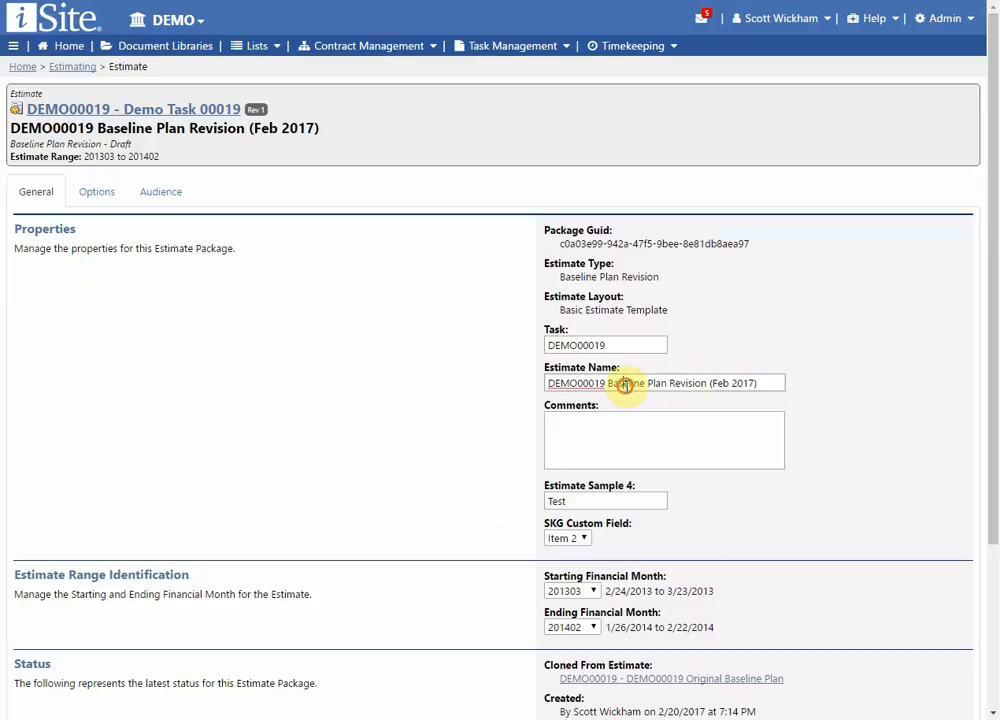
pyautogui.click(622, 425)
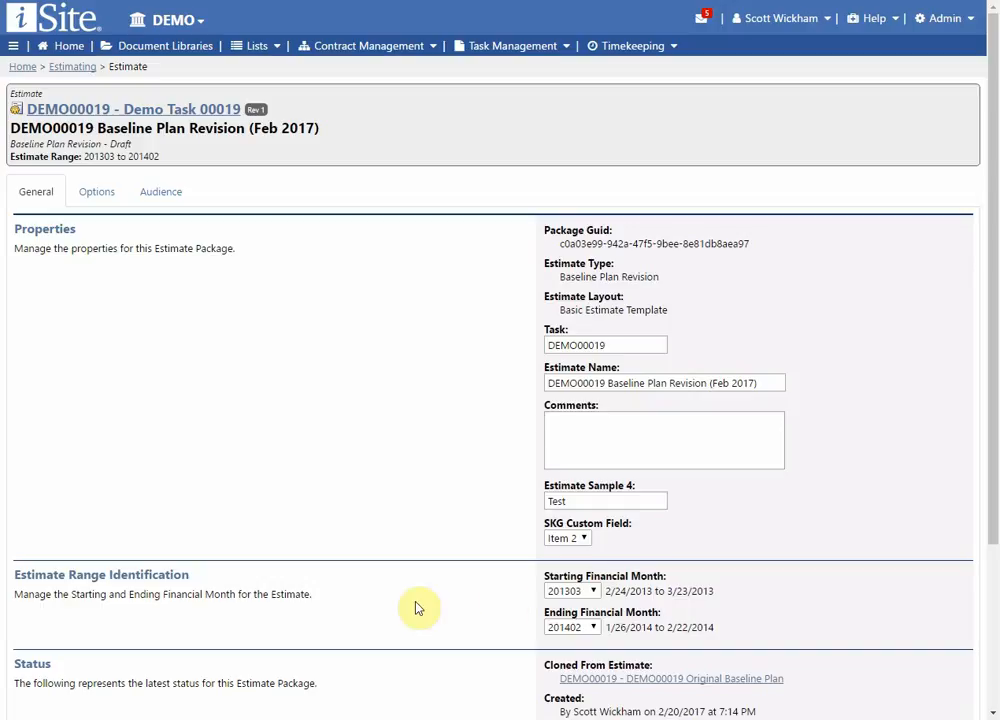
pyautogui.scroll(-3, 425, 564)
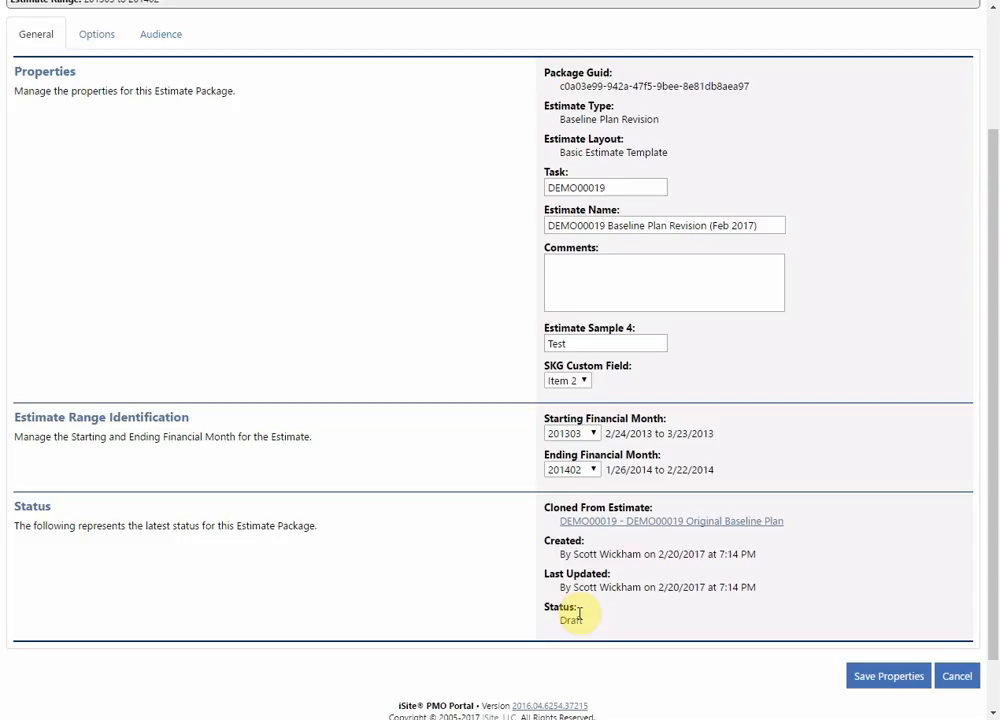
pyautogui.scroll(2, 433, 512)
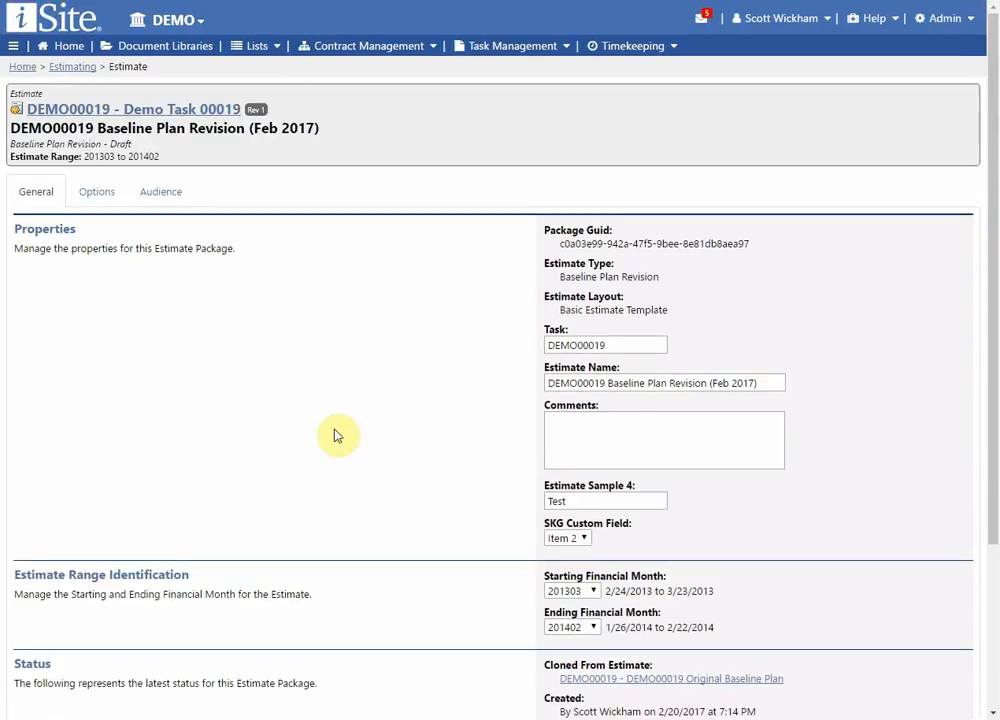
# Step: Review the estimate's options, including the choices for the display and publishing numeric formats
pyautogui.click(91, 199)
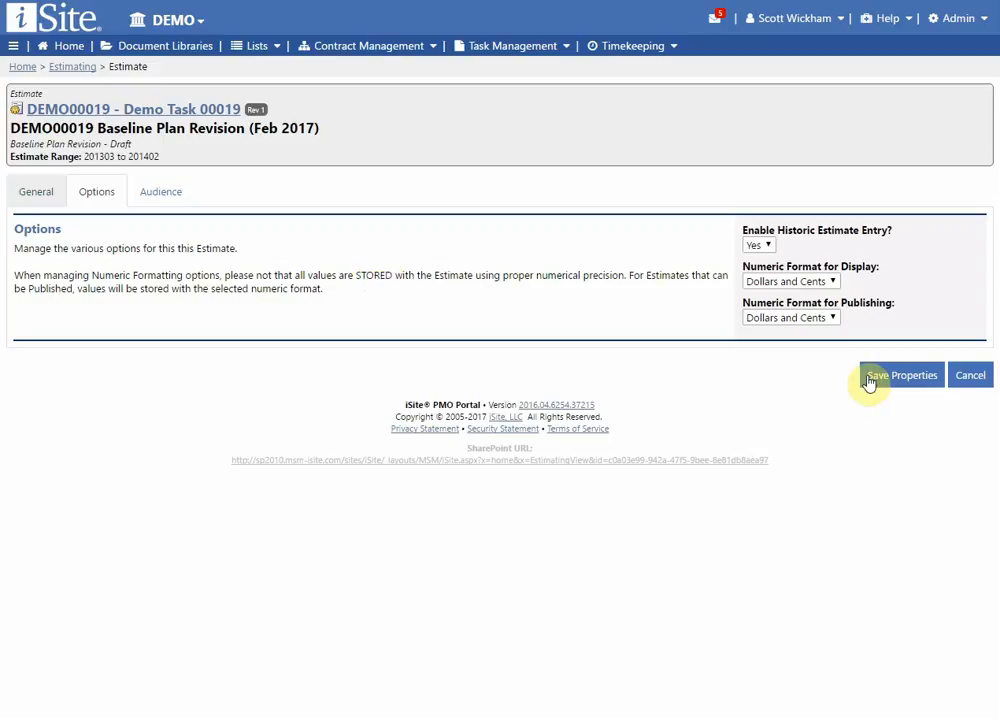
pyautogui.click(815, 284)
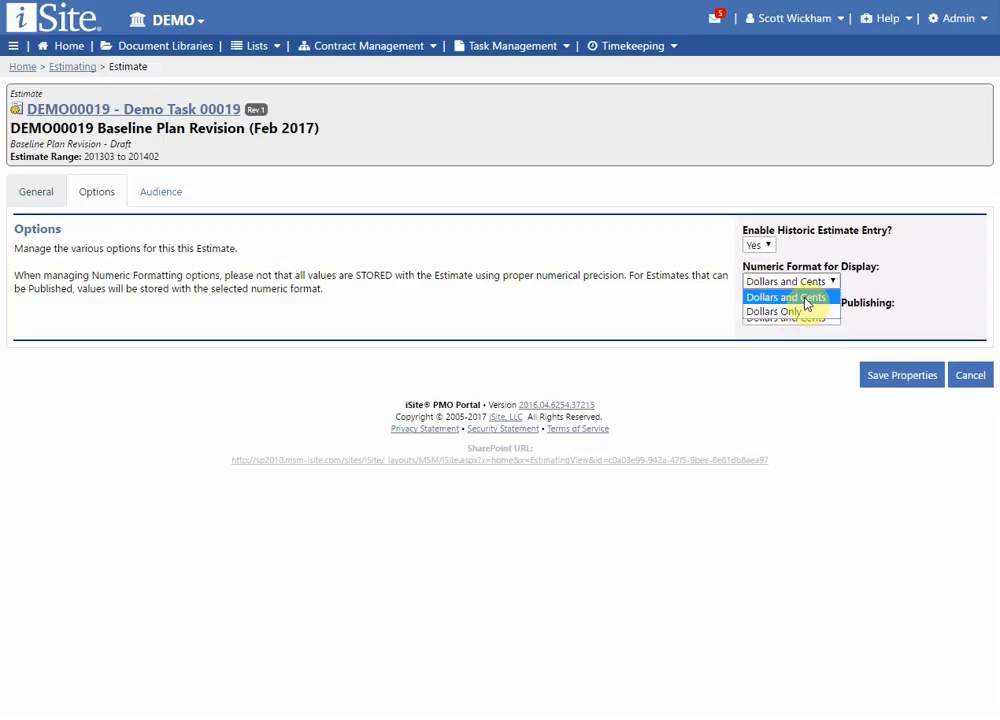
pyautogui.click(905, 280)
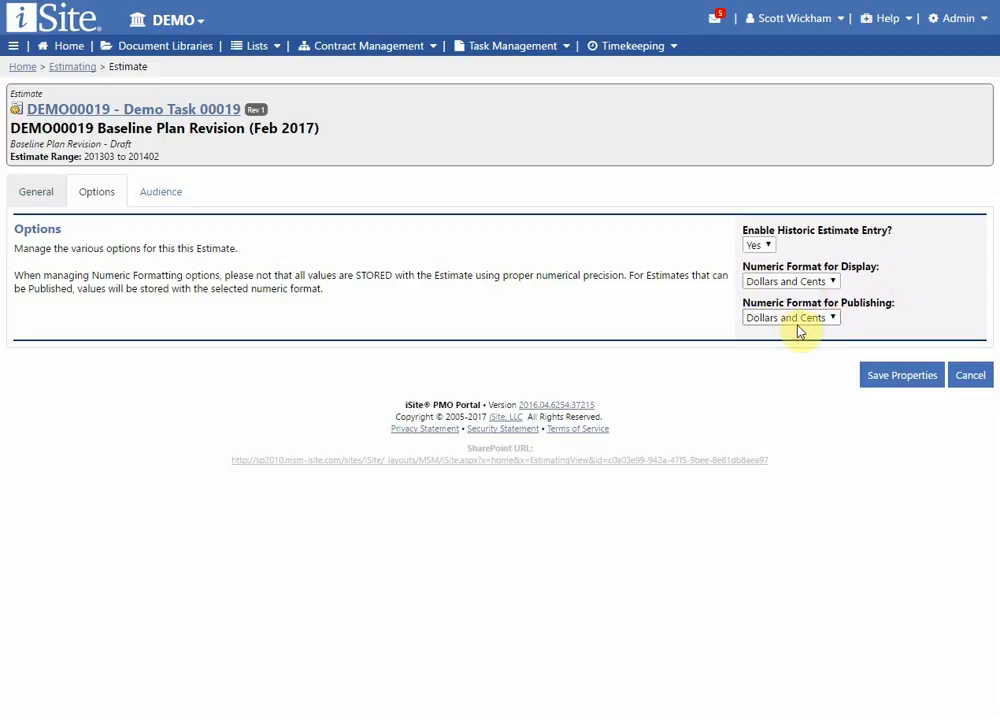
pyautogui.click(803, 318)
pyautogui.click(805, 318)
pyautogui.click(806, 319)
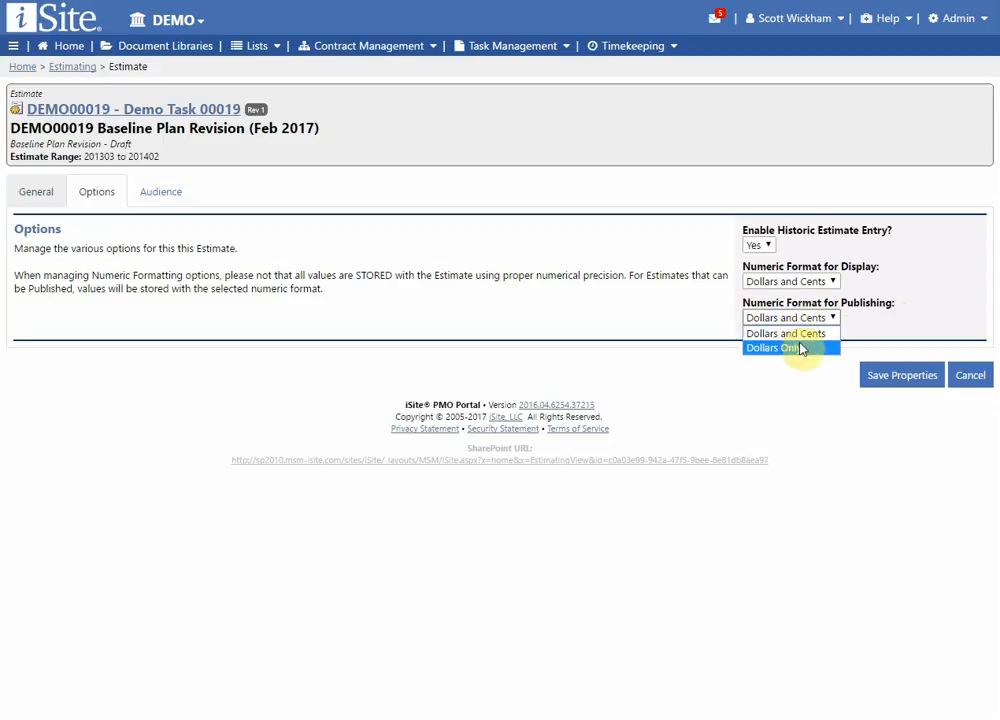
pyautogui.click(875, 285)
# Step: Review the estimate's audience settings and general properties, and return to the estimate
pyautogui.click(161, 200)
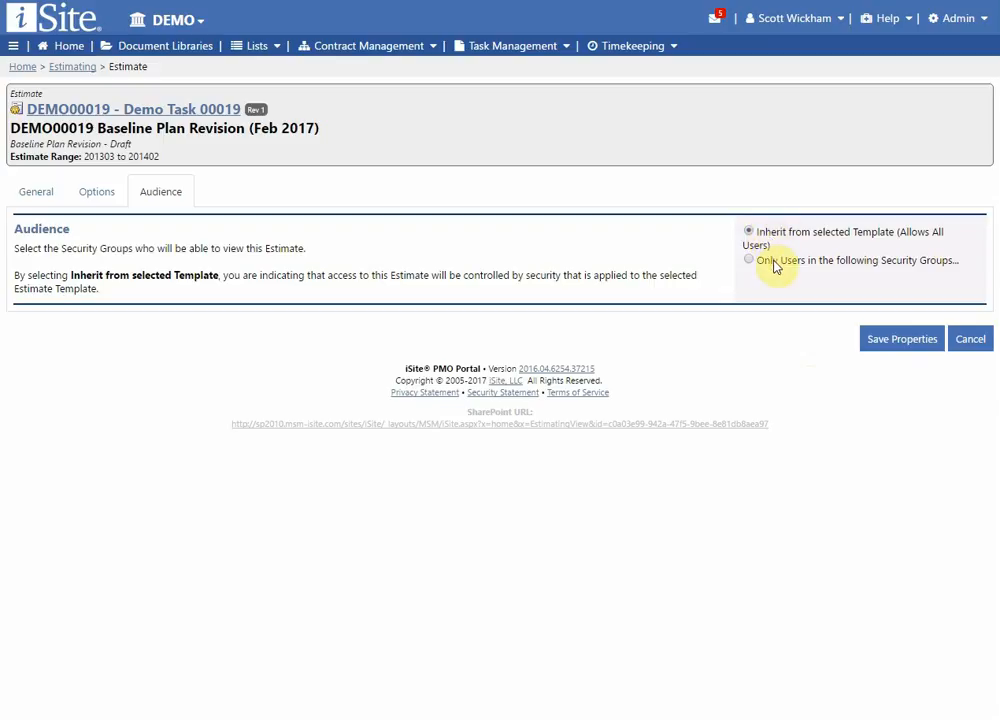
pyautogui.click(24, 194)
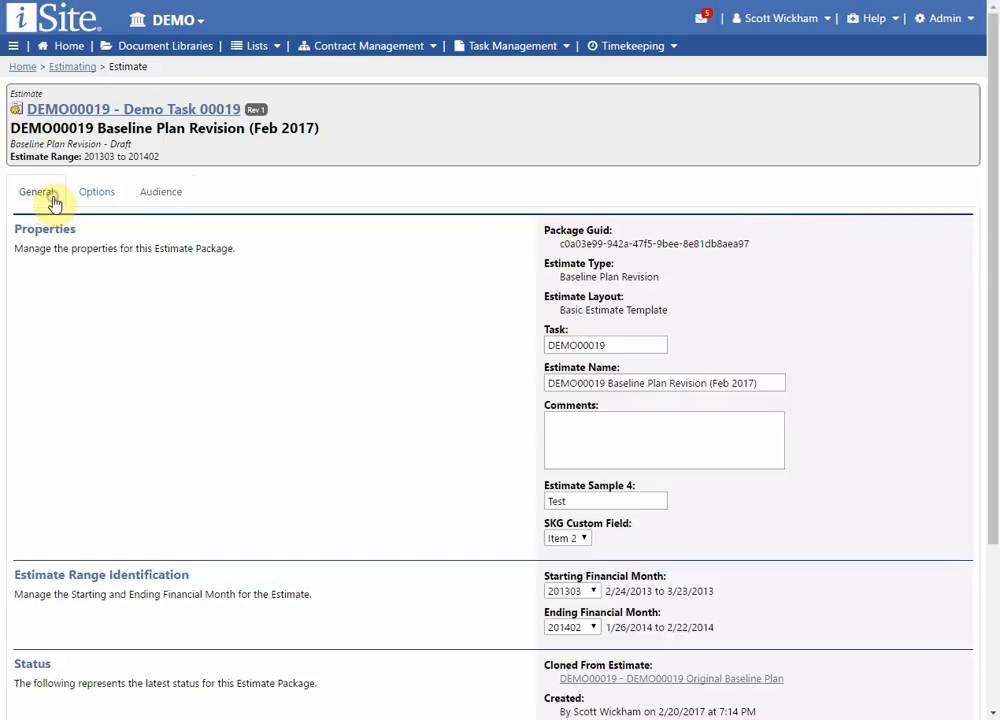
pyautogui.click(143, 189)
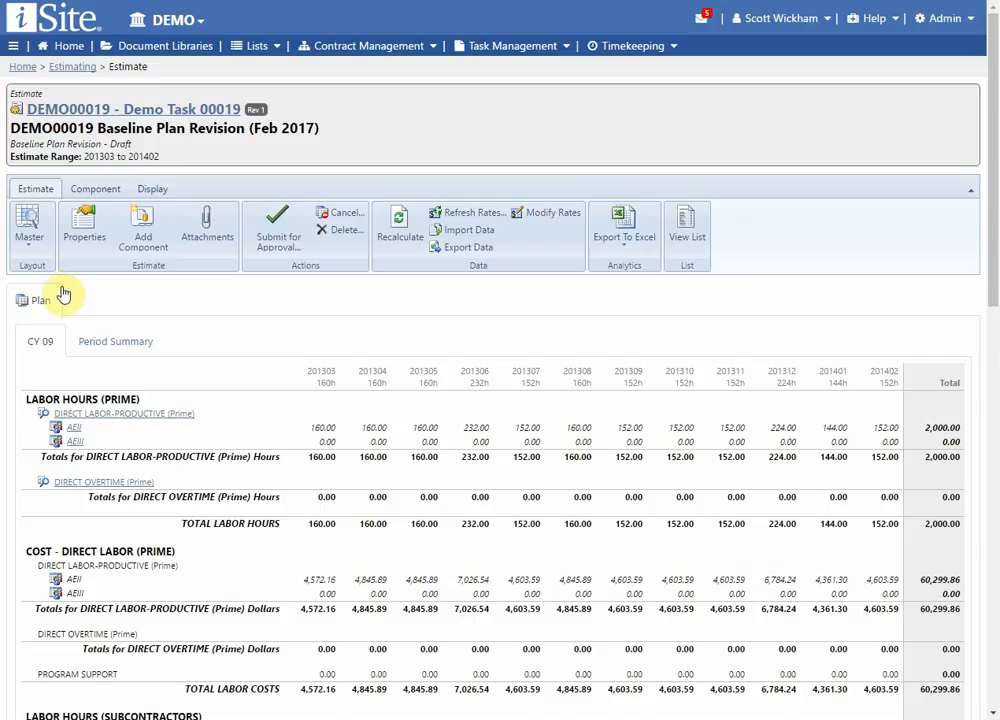
# Step: Add a new component to the estimate with subtask 001 and the name SubTask 001
pyautogui.click(147, 244)
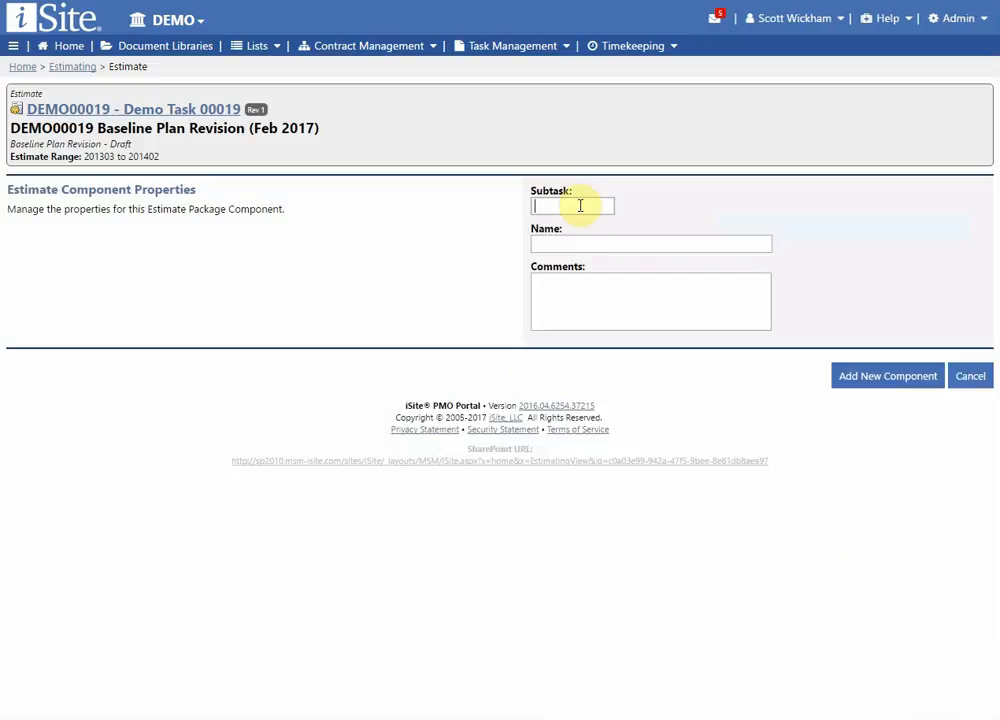
pyautogui.write('001')
pyautogui.press('Tab')
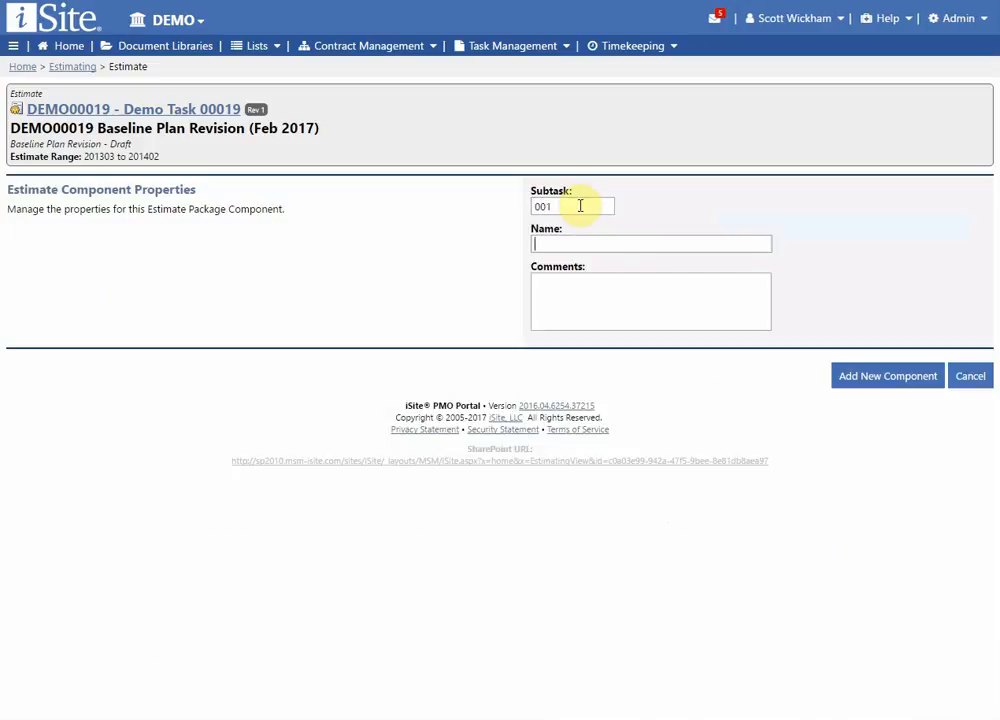
pyautogui.write('SubTask 001')
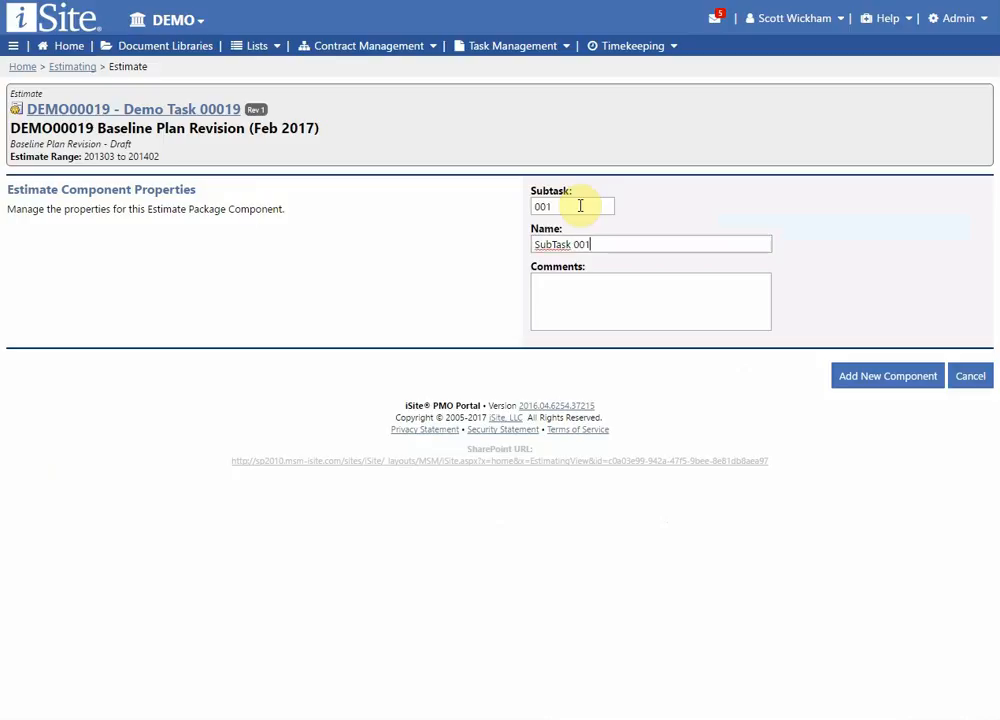
pyautogui.click(886, 375)
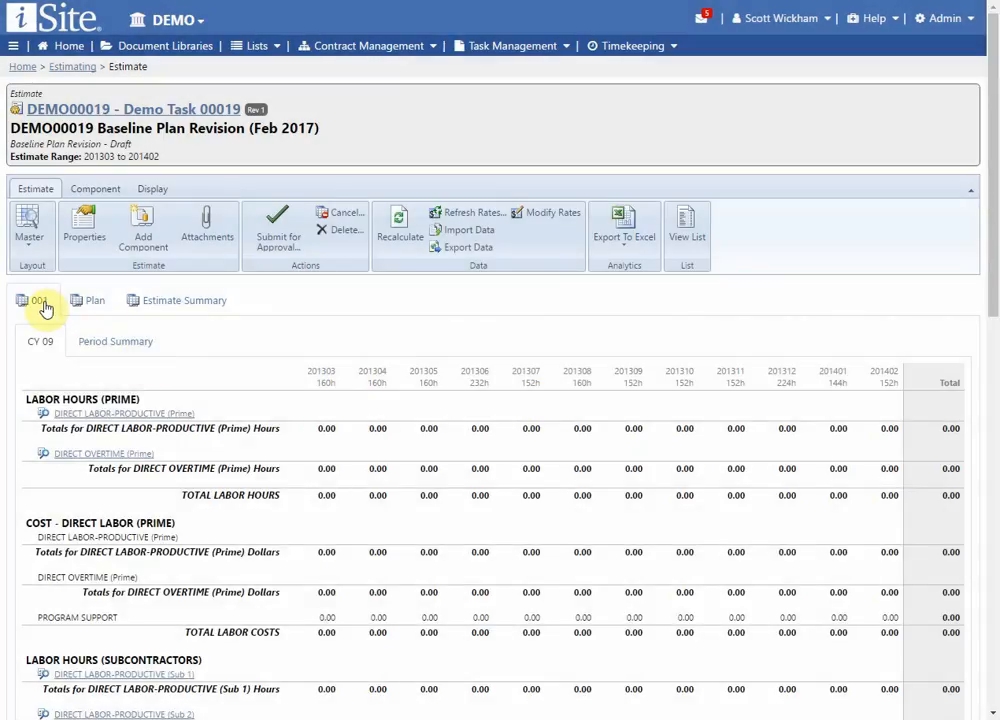
# Step: Add another estimate component with subtask 002 and the name 002
pyautogui.click(146, 238)
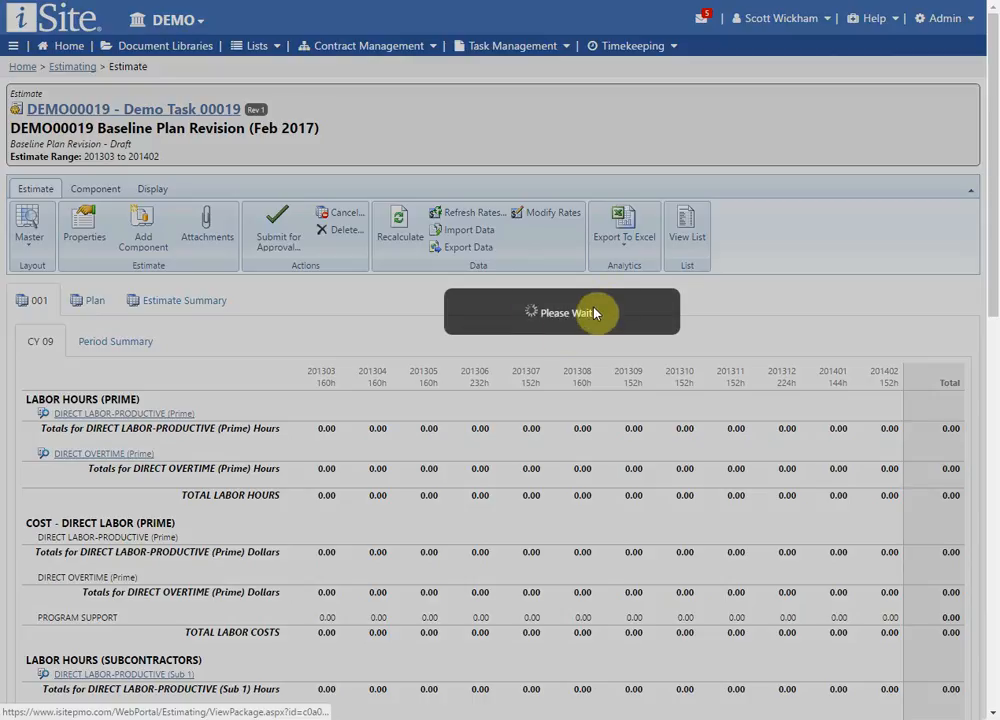
pyautogui.write('002')
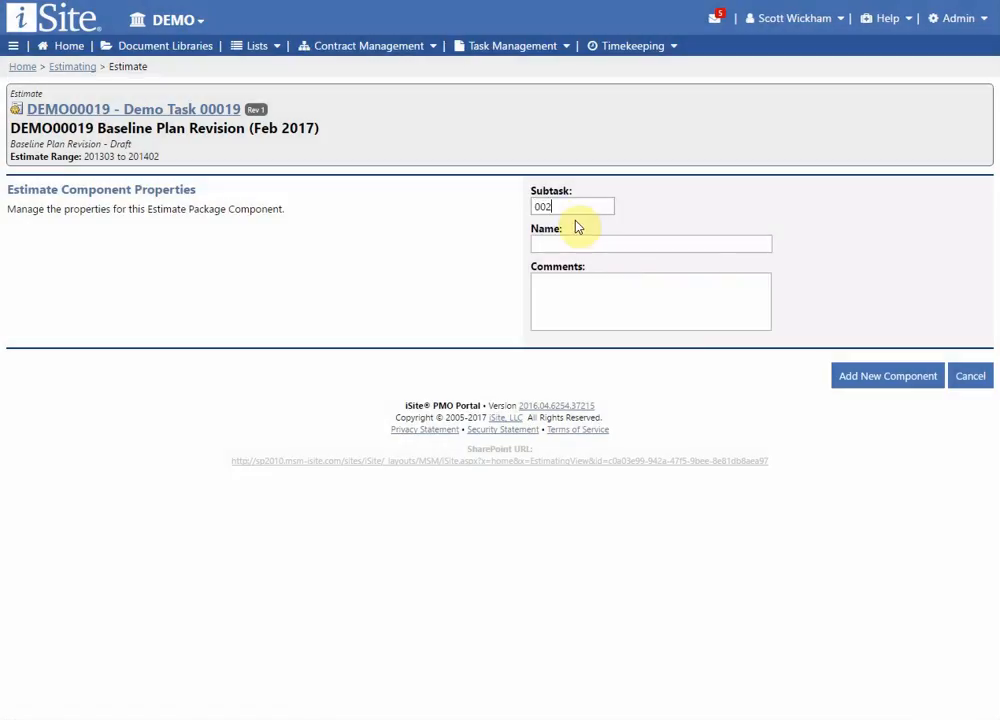
pyautogui.press('Tab')
pyautogui.write('00')
pyautogui.press('Tab')
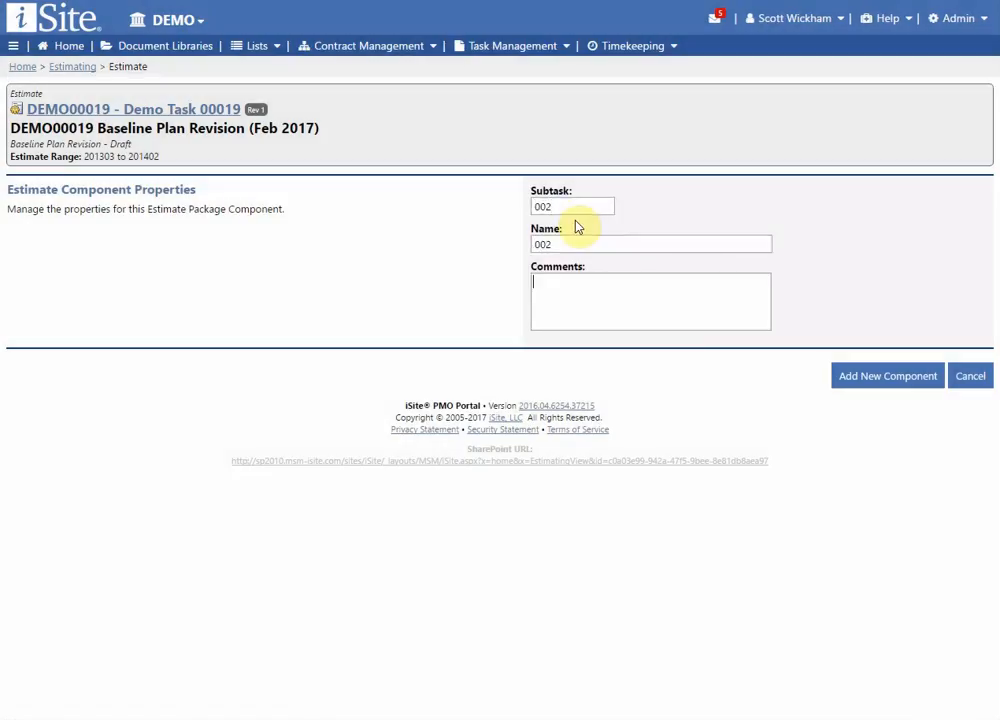
pyautogui.click(888, 376)
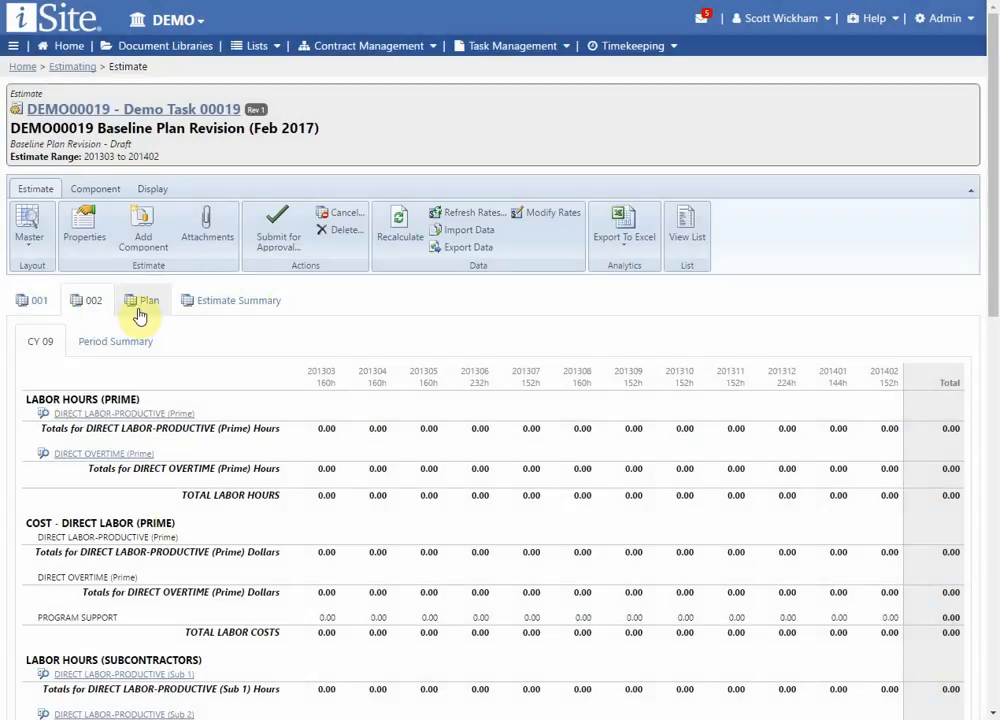
# Step: Delete components 002 and 001 from the estimate, confirming each deletion
pyautogui.click(88, 189)
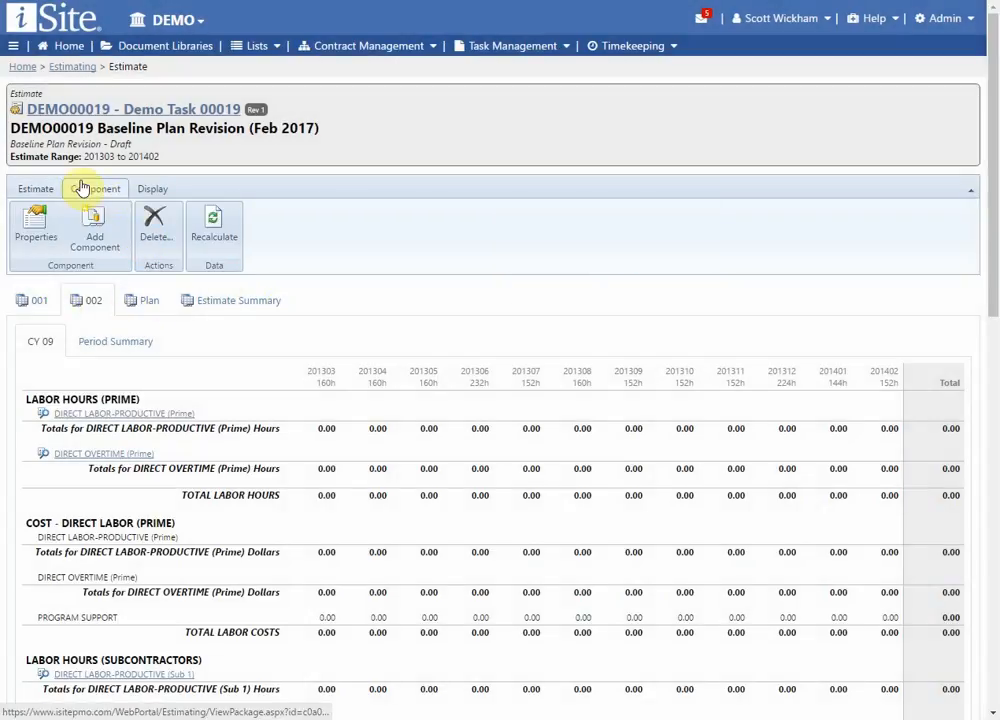
pyautogui.click(116, 297)
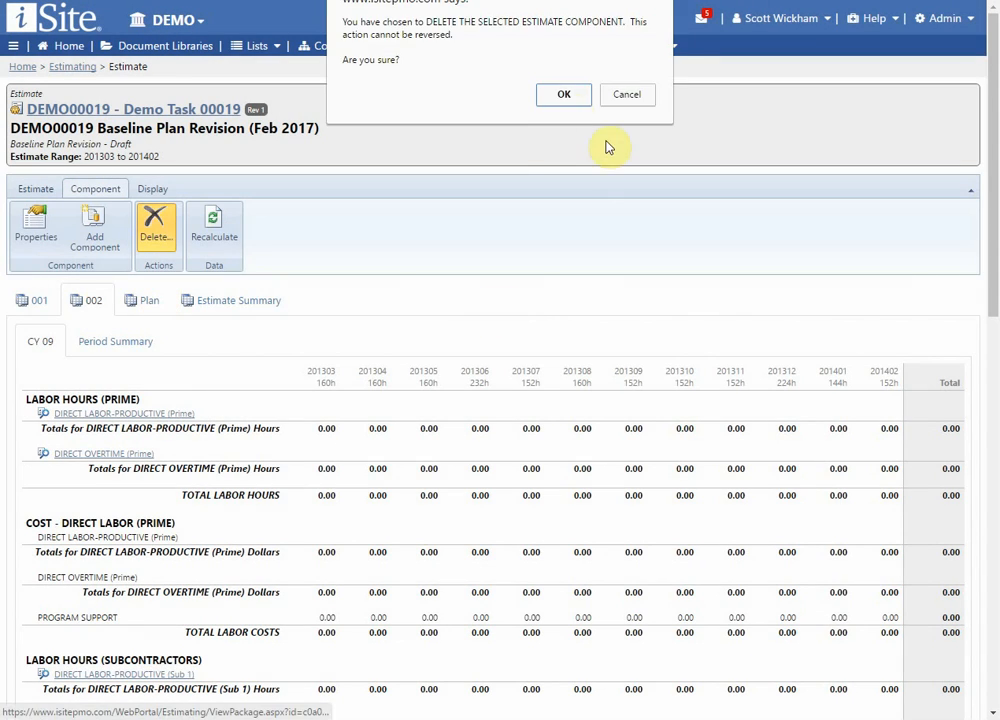
pyautogui.click(567, 97)
pyautogui.click(48, 299)
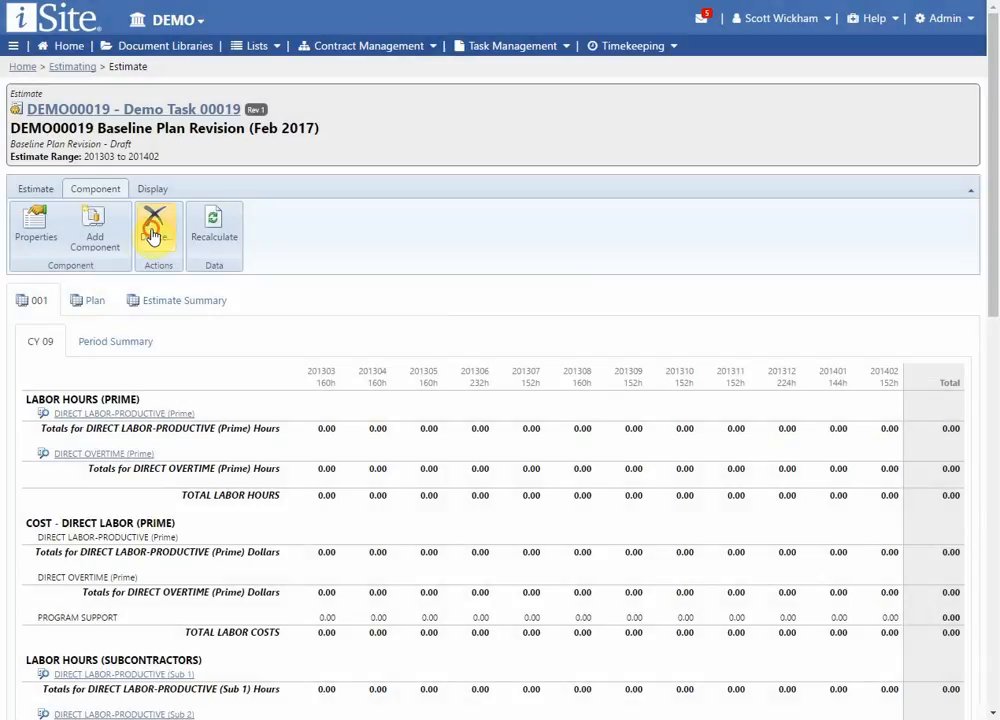
pyautogui.click(153, 228)
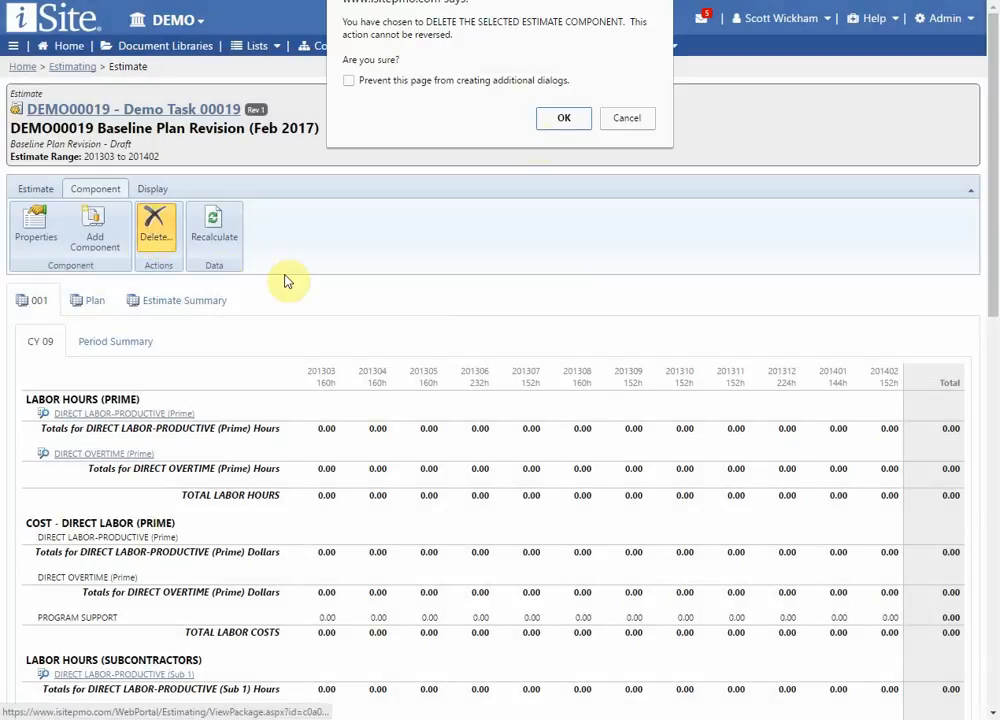
pyautogui.click(563, 118)
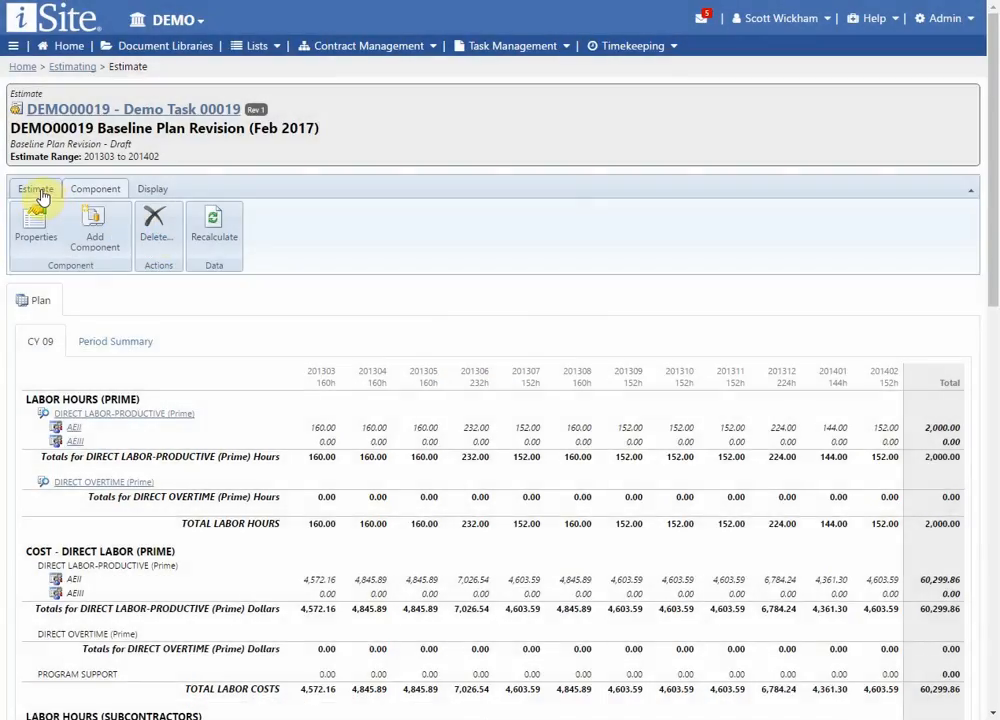
# Step: Open the estimate's attachments, look over the file upload options, and close the window
pyautogui.click(40, 190)
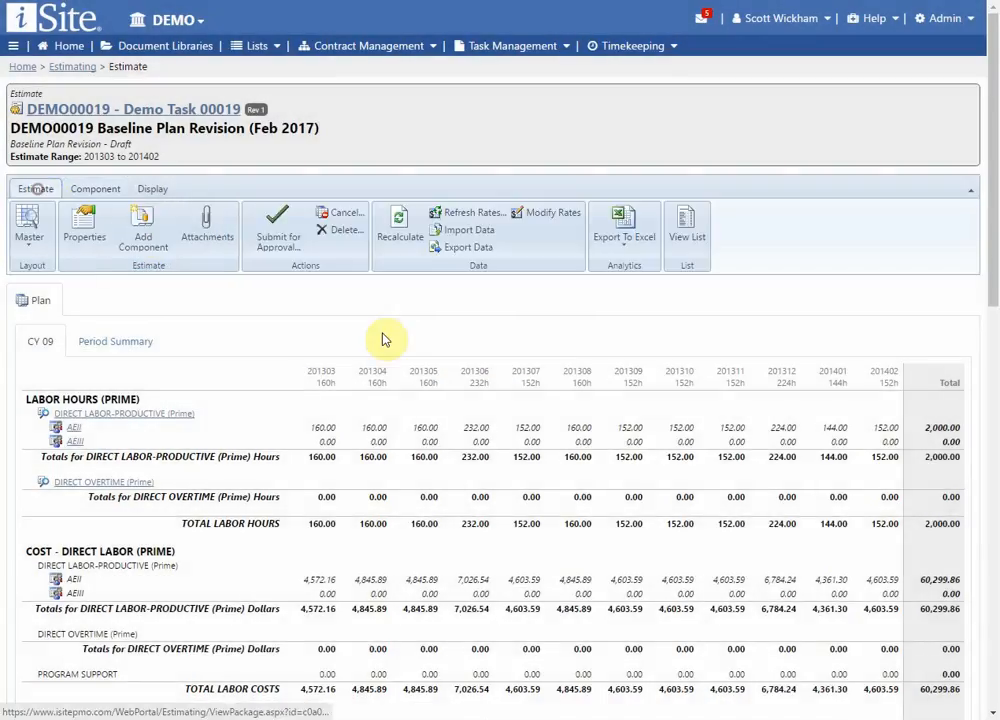
pyautogui.click(197, 241)
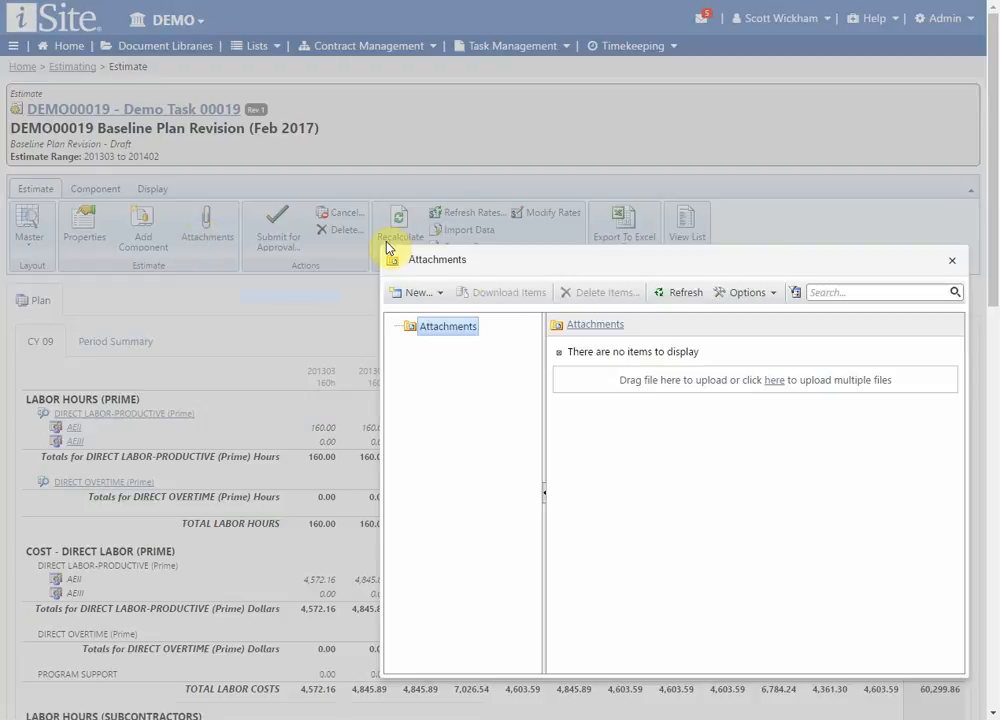
pyautogui.moveTo(530, 265); pyautogui.dragTo(376, 191)
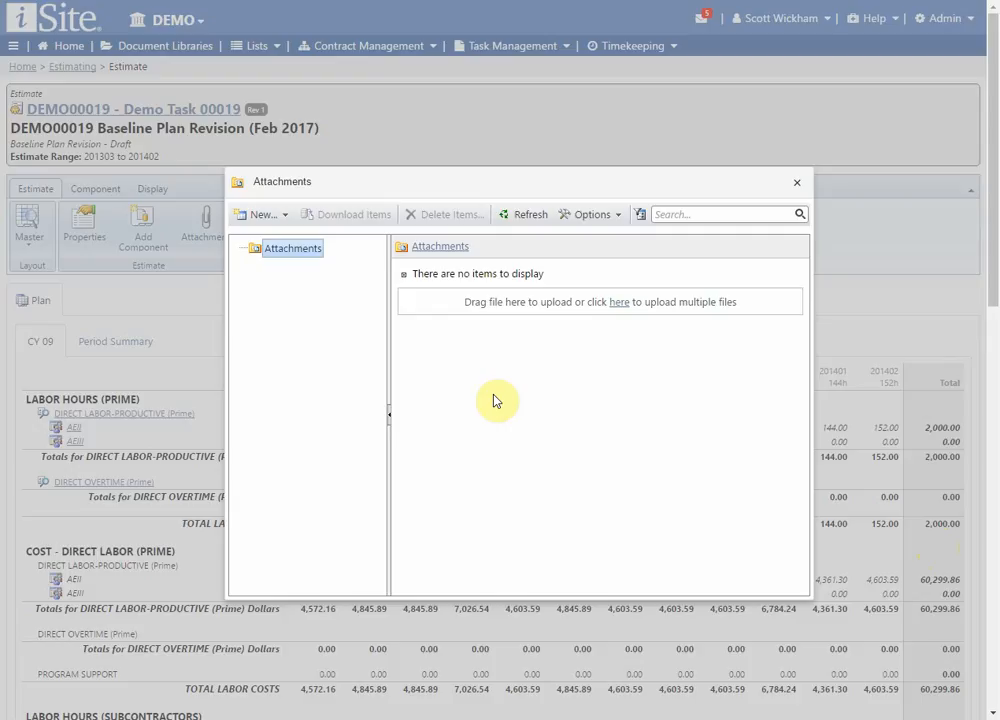
pyautogui.click(797, 183)
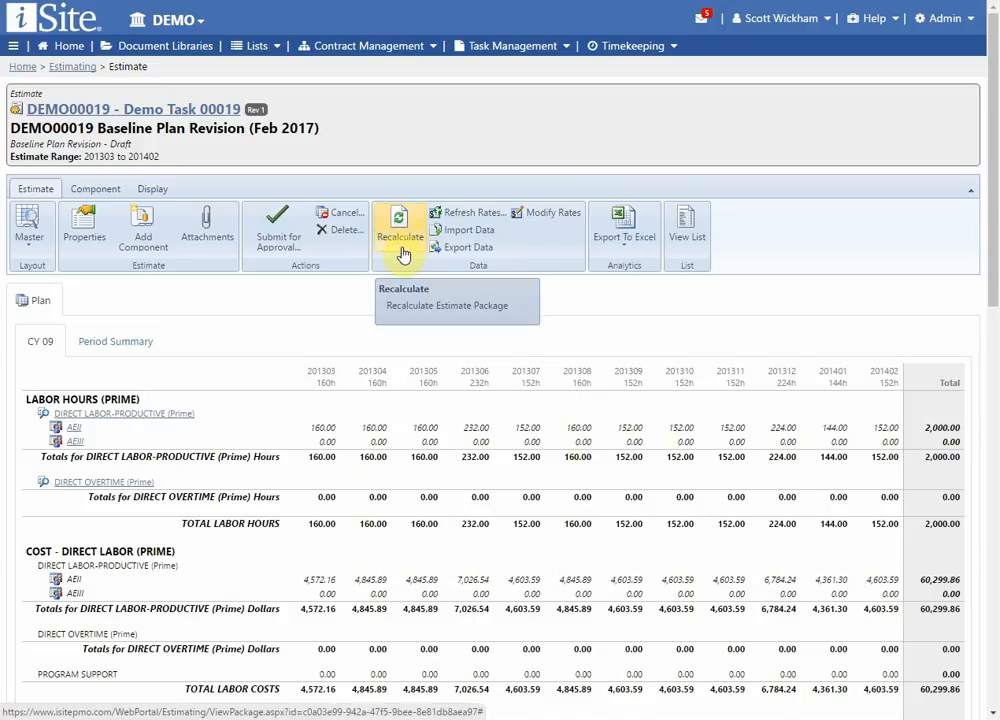
# Step: Review the estimate data import options, including the file format and allowed month range notes, and cancel without importing
pyautogui.scroll(-5, 408, 377)
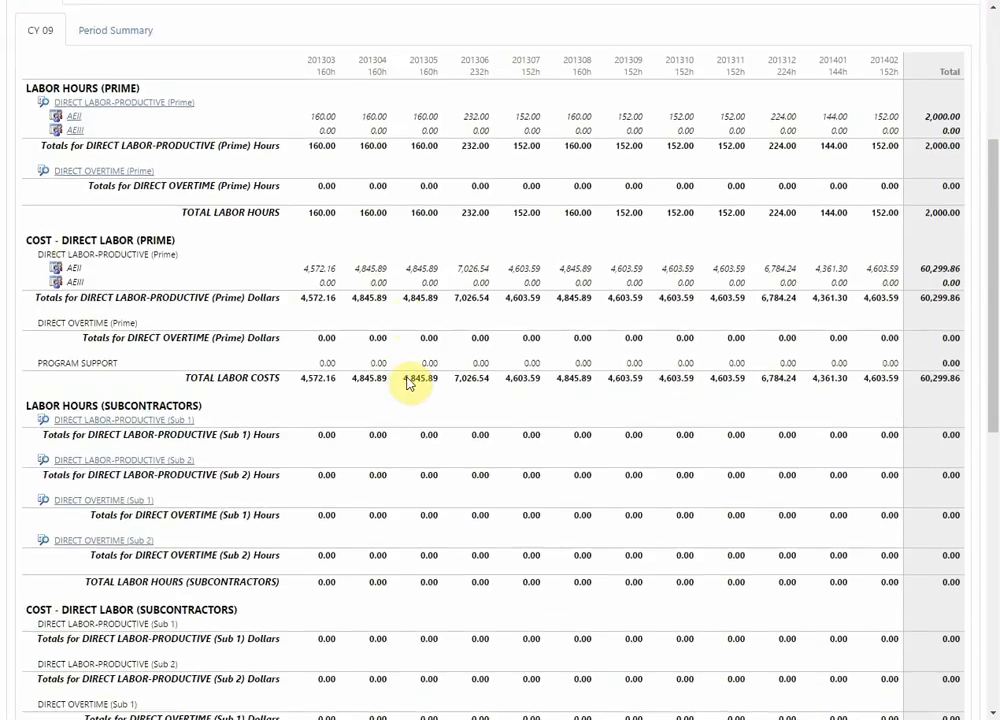
pyautogui.scroll(5, 410, 380)
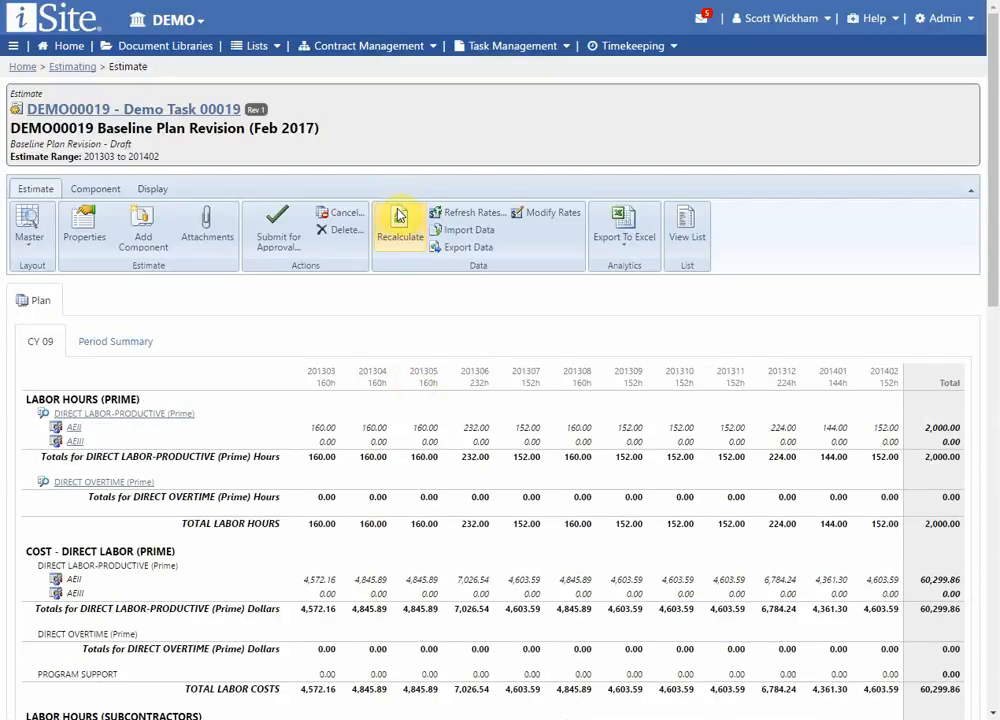
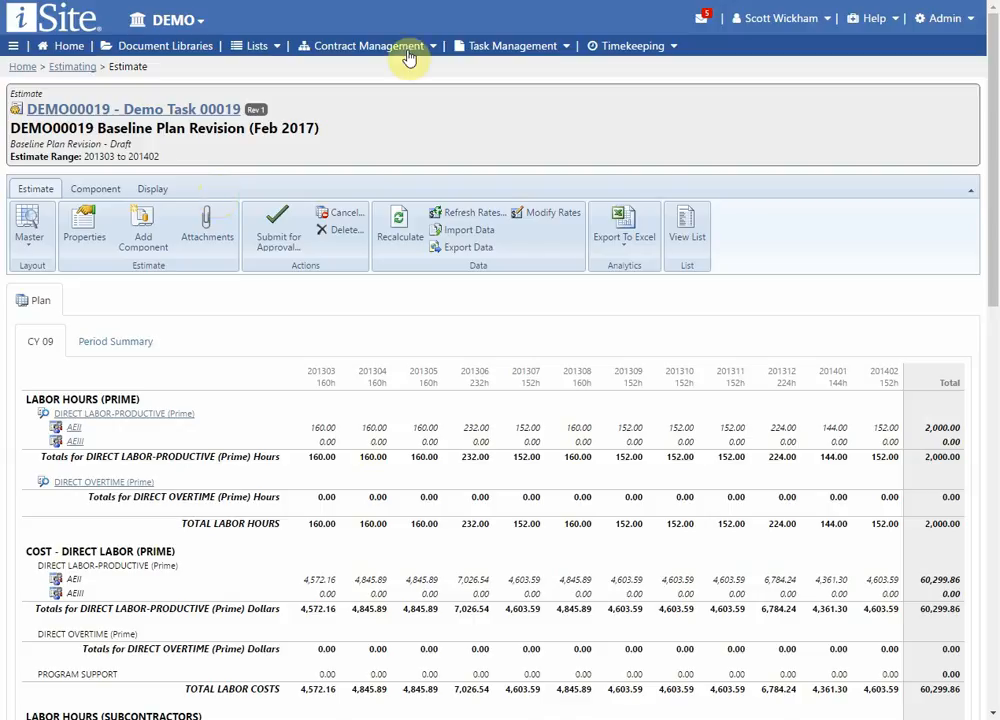
pyautogui.click(469, 231)
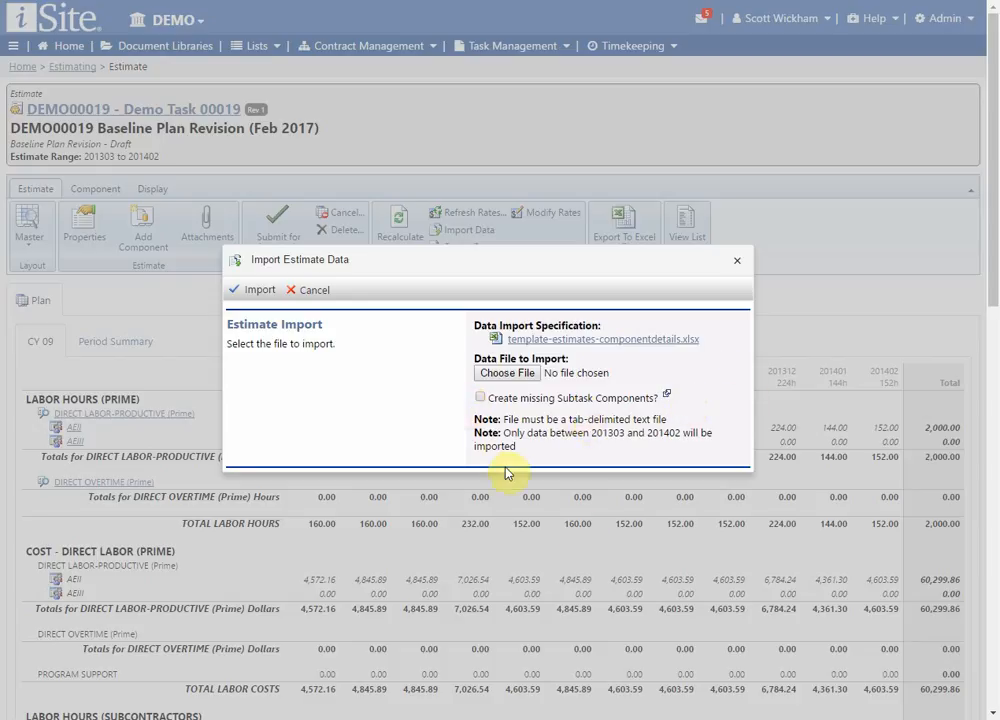
pyautogui.doubleClick(603, 437)
pyautogui.doubleClick(668, 432)
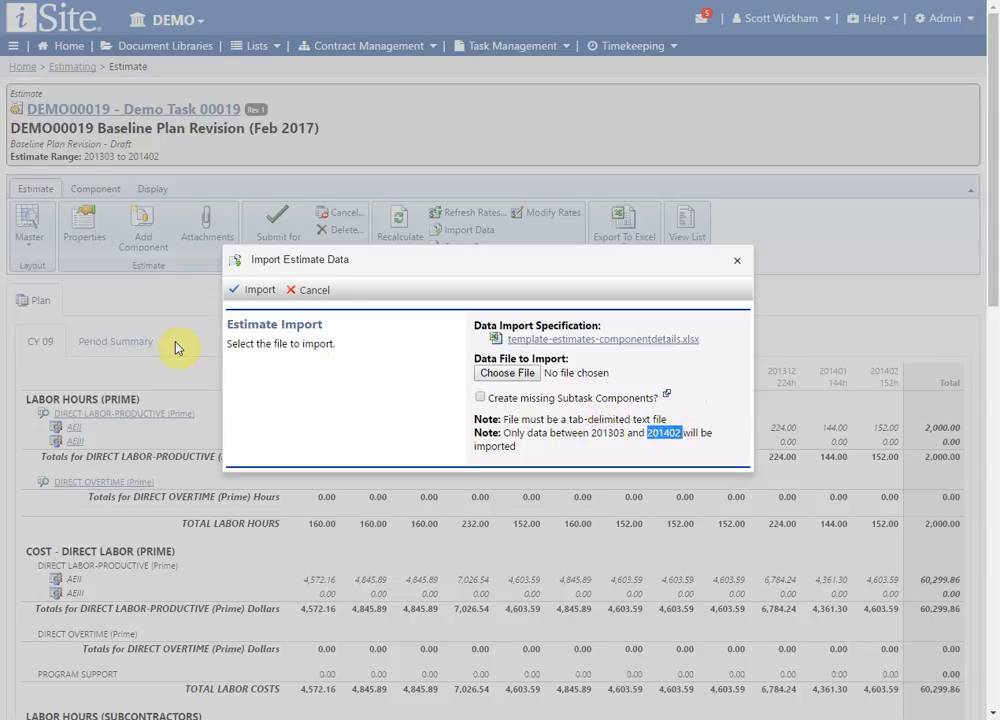
pyautogui.click(557, 443)
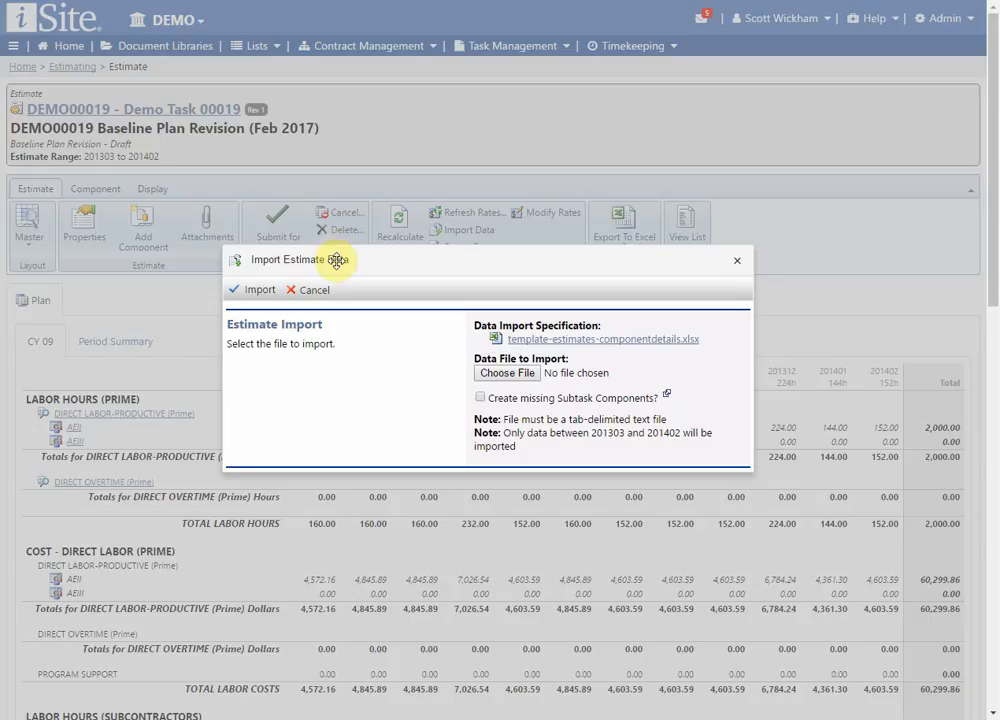
pyautogui.click(324, 292)
# Step: Export the estimate's data to a spreadsheet file
pyautogui.click(473, 247)
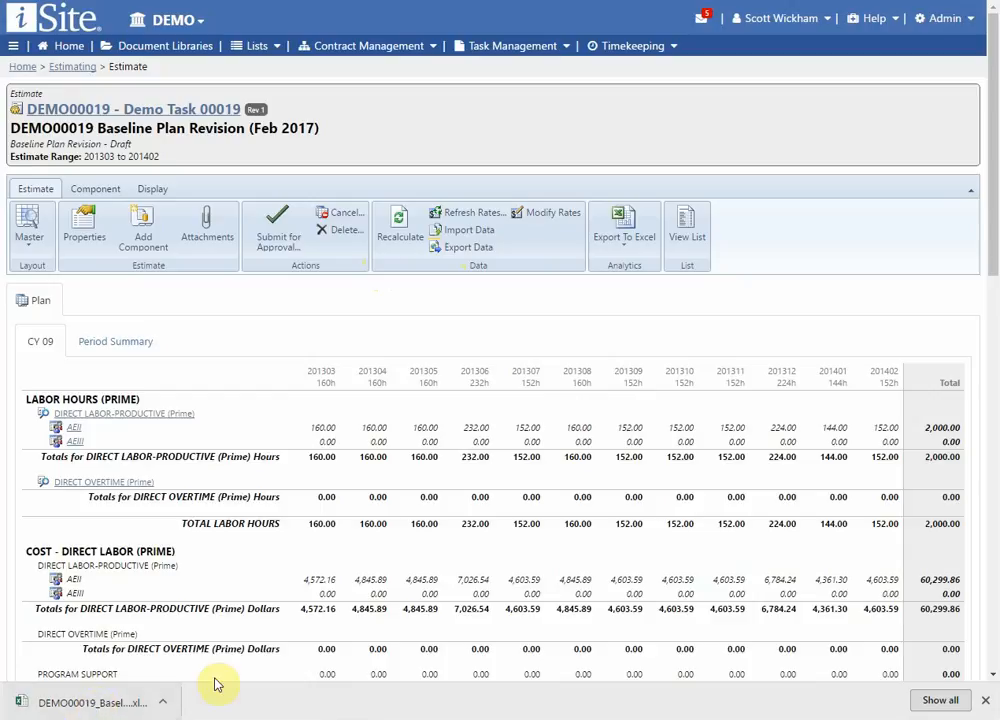
# Step: Review the estimate's burden and labor class rate records, and return to the estimate display
pyautogui.click(548, 224)
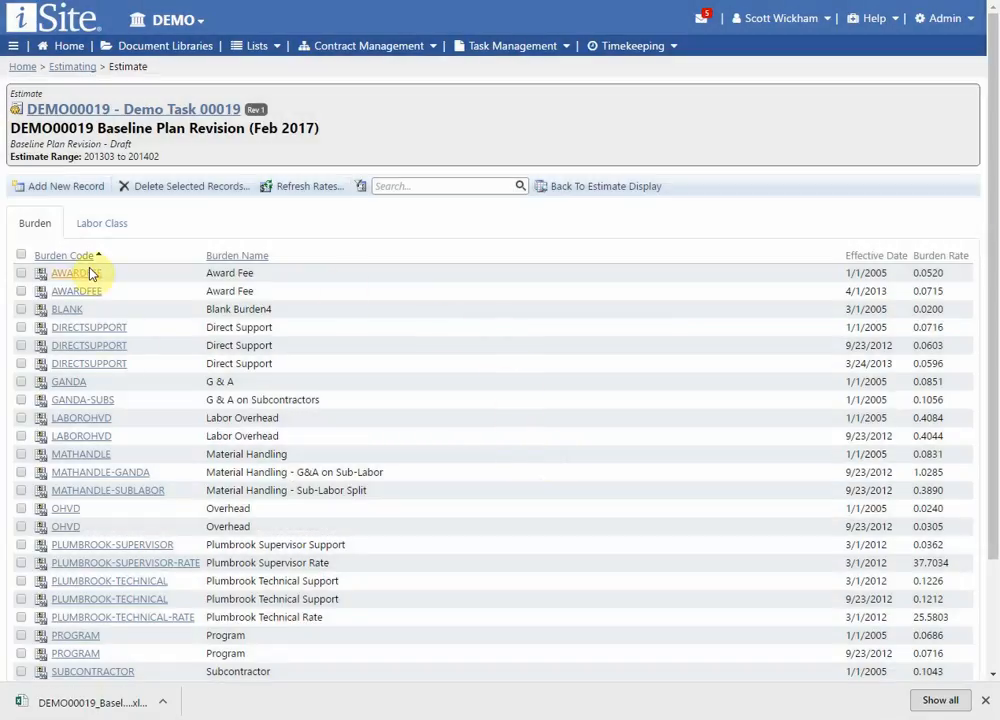
pyautogui.click(118, 226)
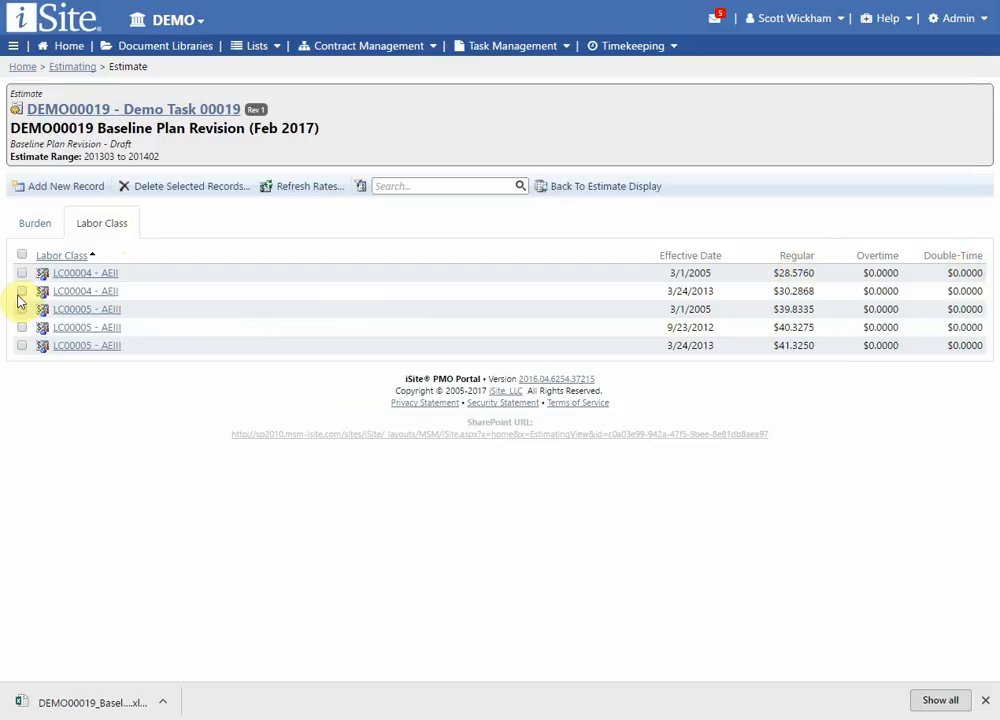
pyautogui.click(38, 227)
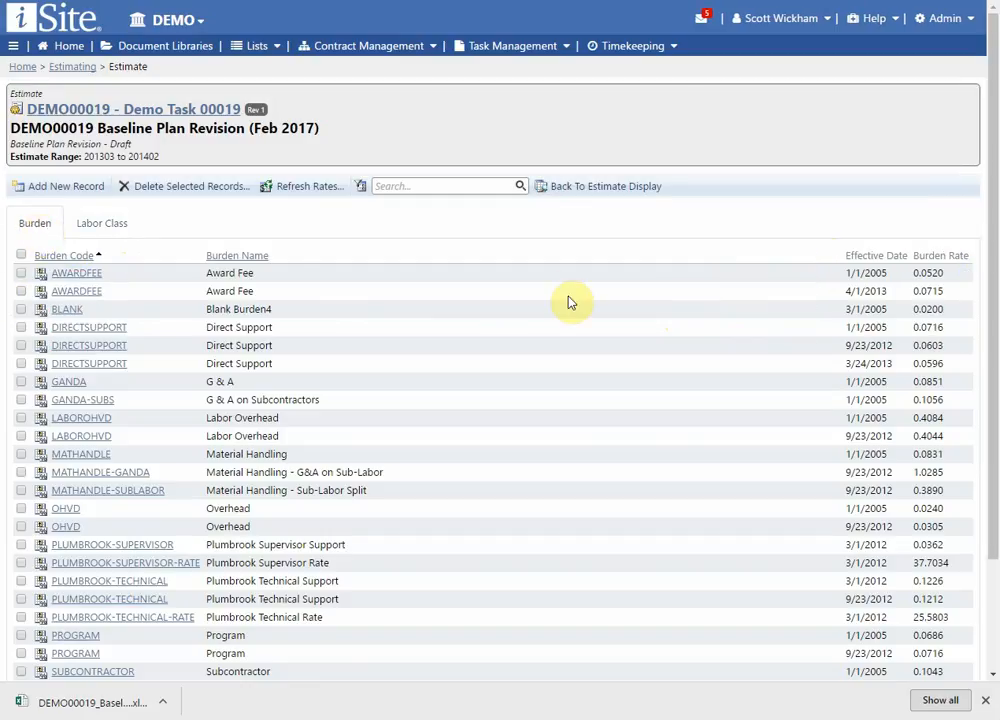
pyautogui.scroll(-3, 490, 393)
pyautogui.scroll(3, 474, 393)
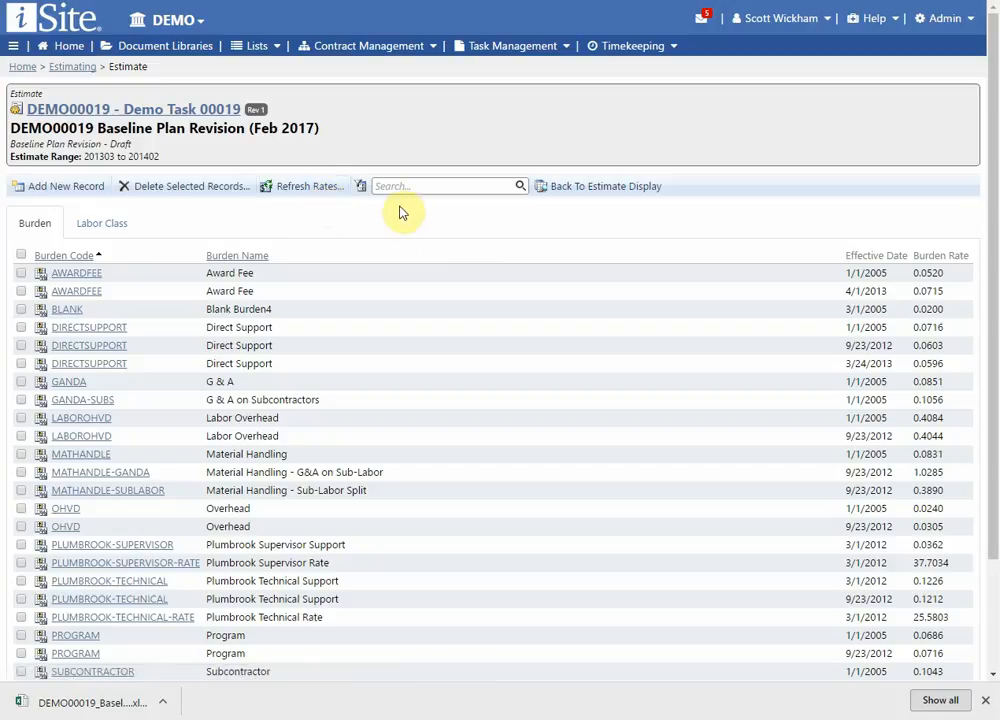
pyautogui.click(580, 192)
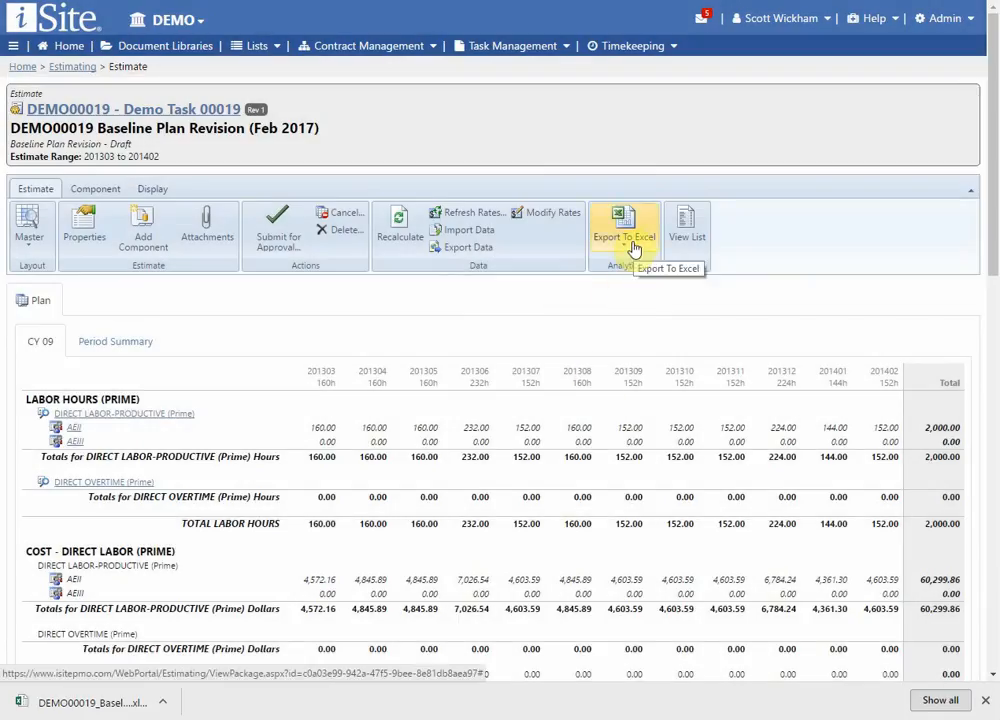
# Step: Check the estimate's Excel export choices and view the plan's Period Summary and CY 09 data
pyautogui.click(633, 248)
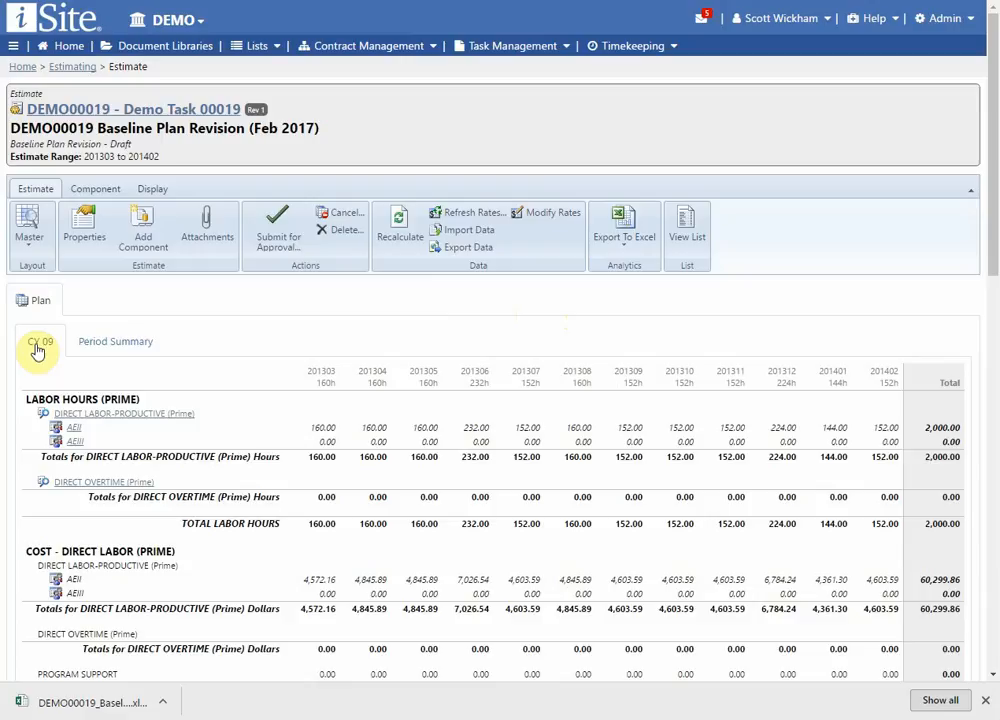
pyautogui.click(133, 353)
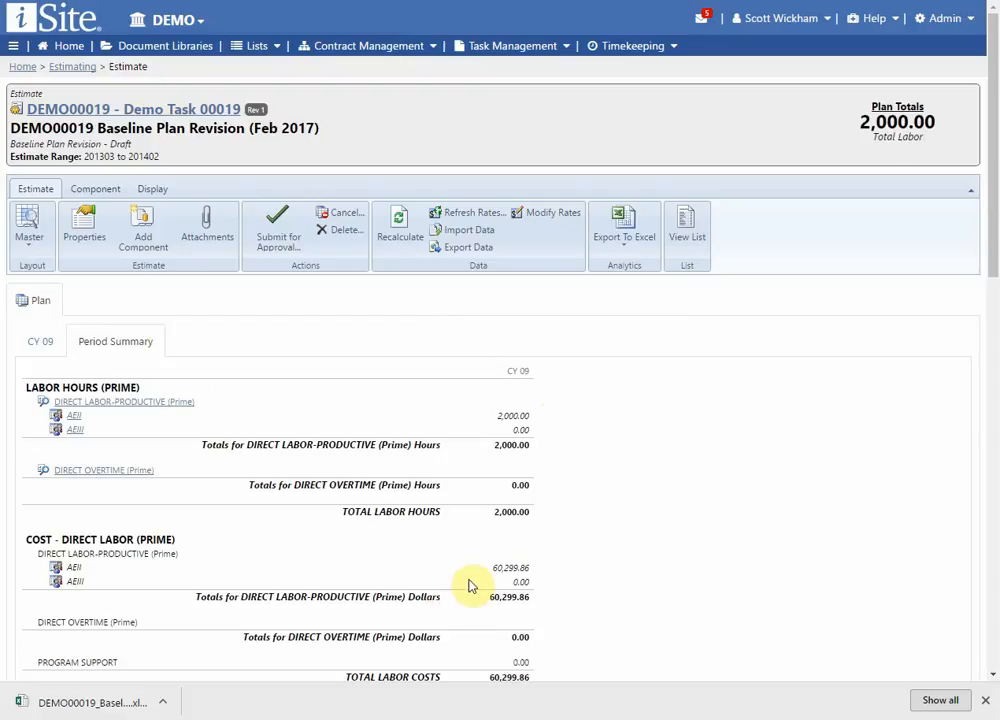
pyautogui.click(40, 345)
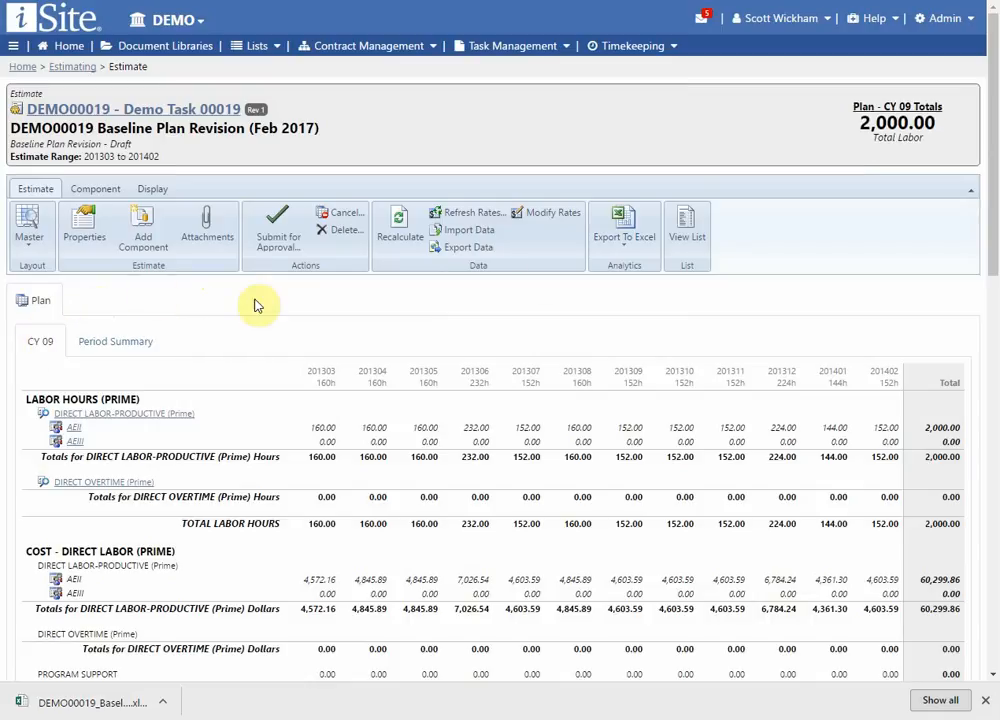
pyautogui.click(626, 230)
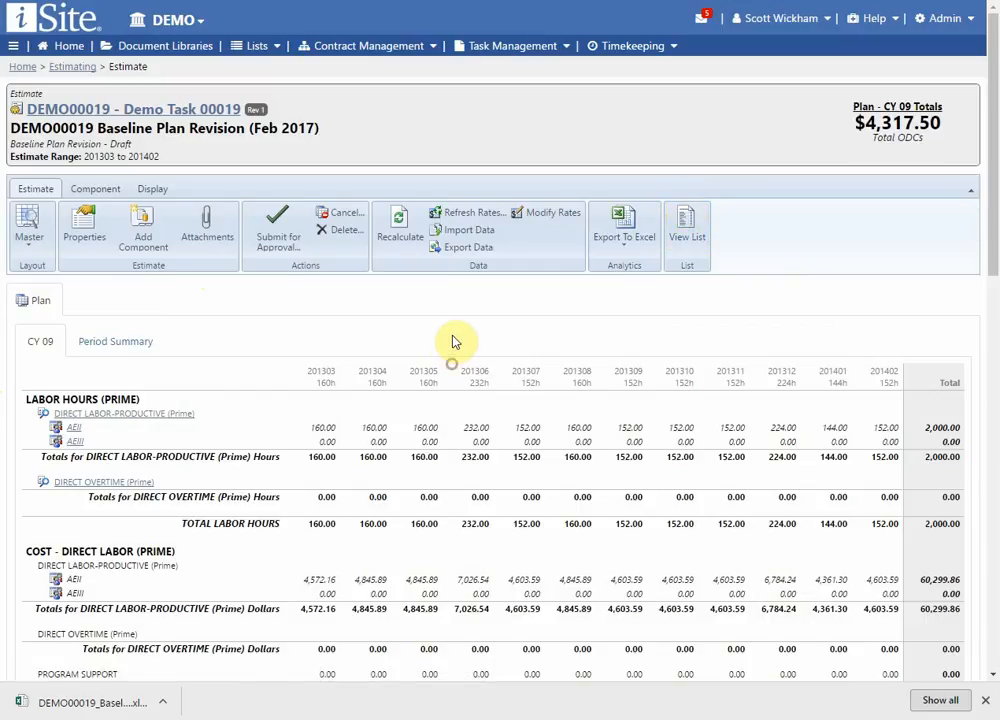
# Step: Rename the Plan component by setting its subtask and name to MyPlan, and save the component properties
pyautogui.click(110, 189)
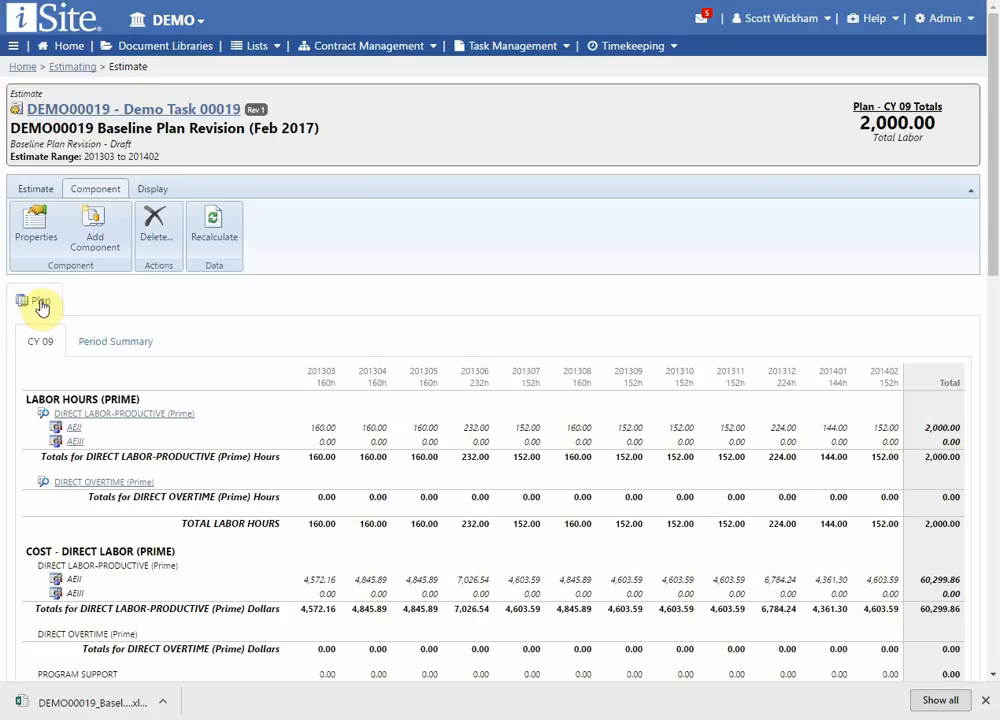
pyautogui.click(35, 222)
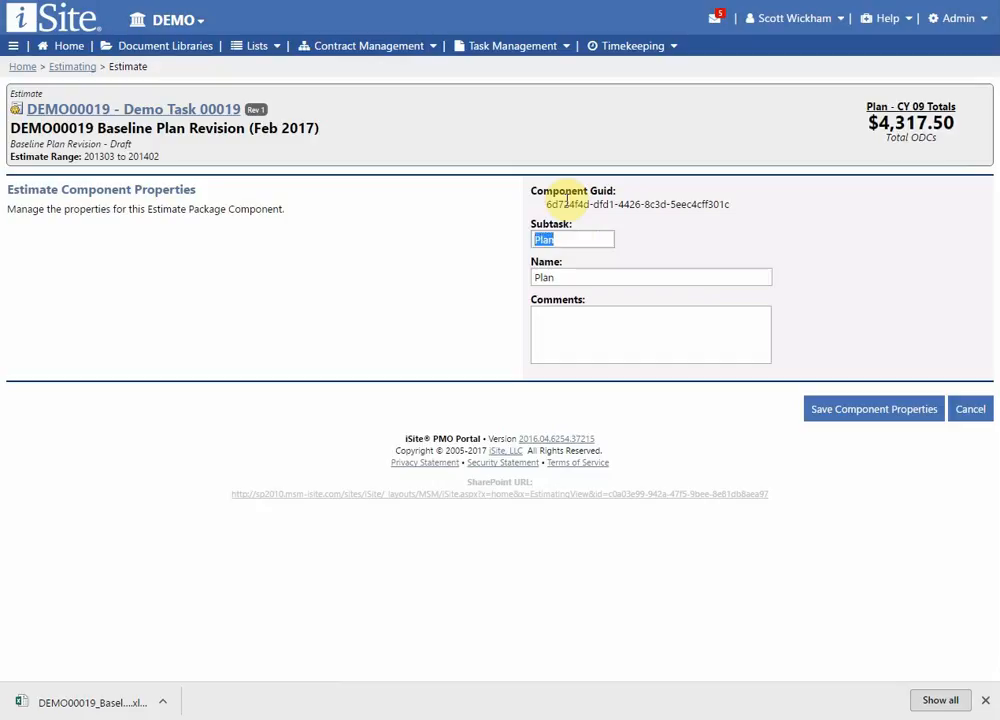
pyautogui.write('MyPlan')
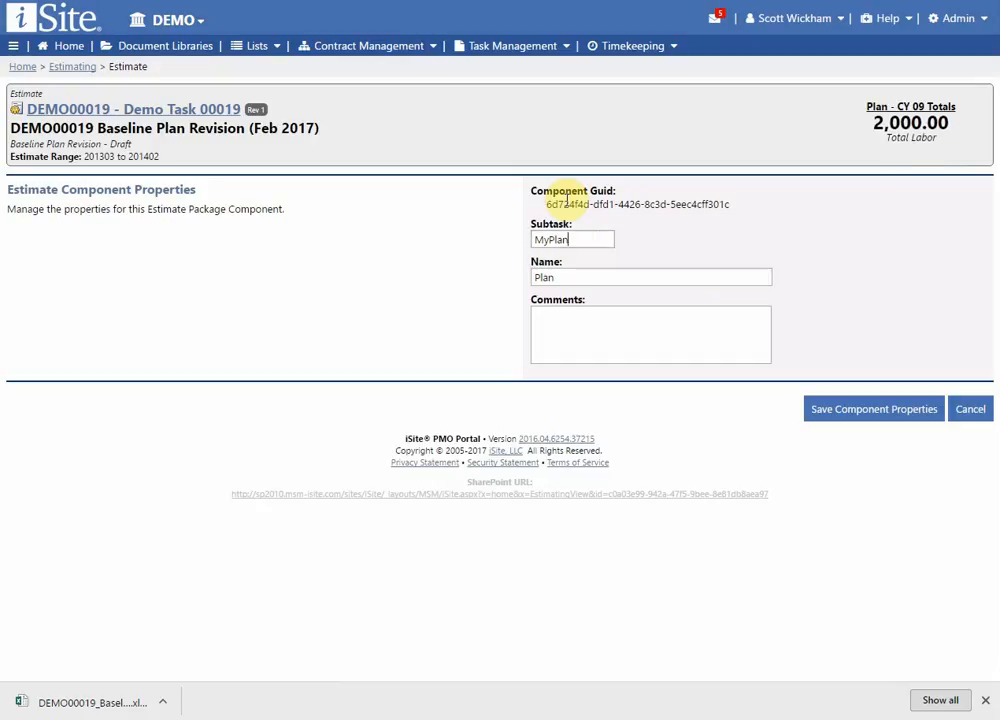
pyautogui.press('Tab')
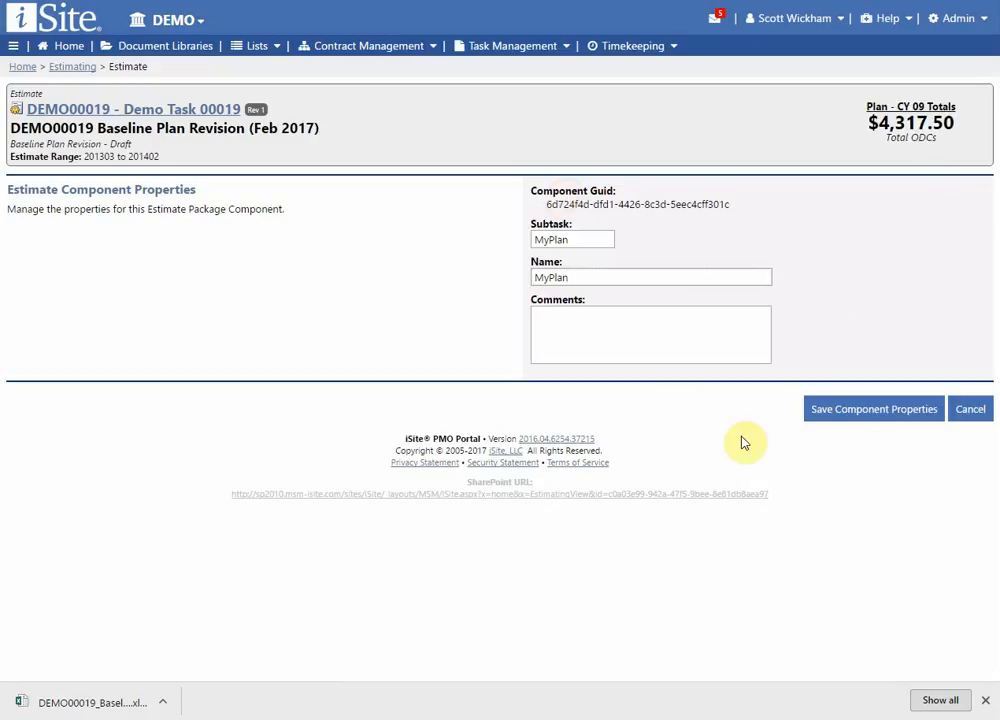
pyautogui.click(817, 406)
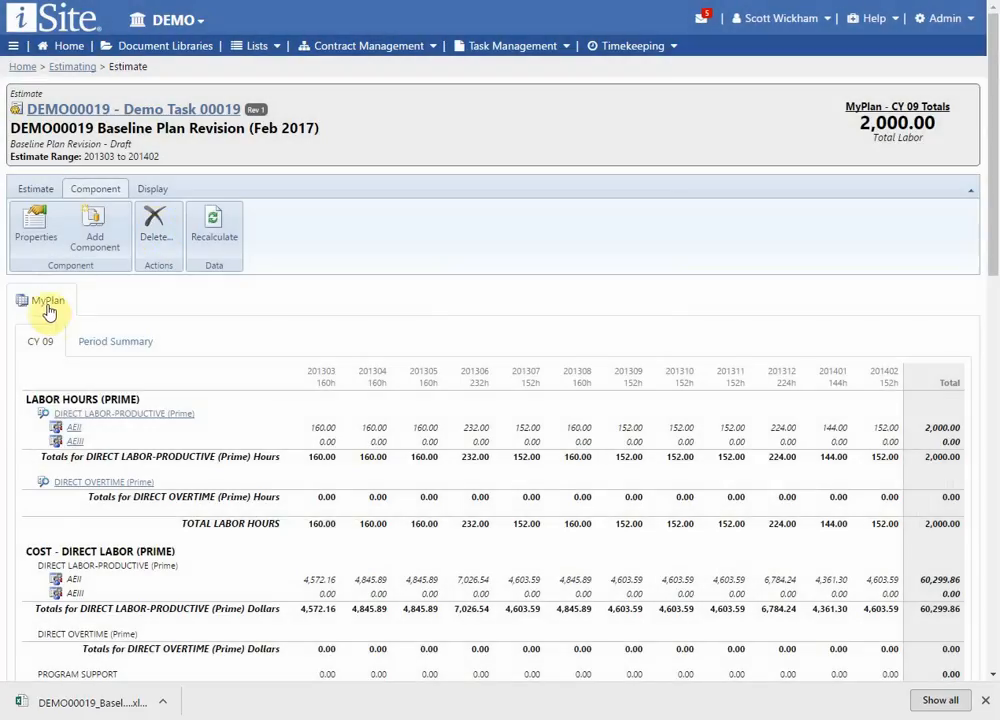
# Step: Restore the component's subtask and name to Plan and save the component properties
pyautogui.click(40, 228)
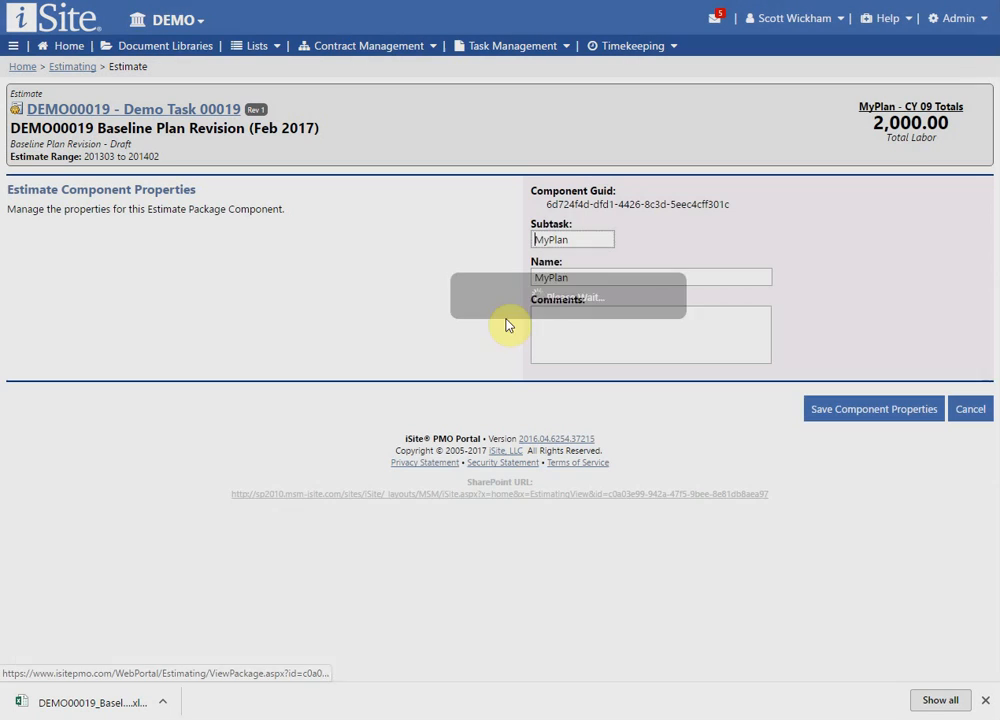
pyautogui.press('Delete')
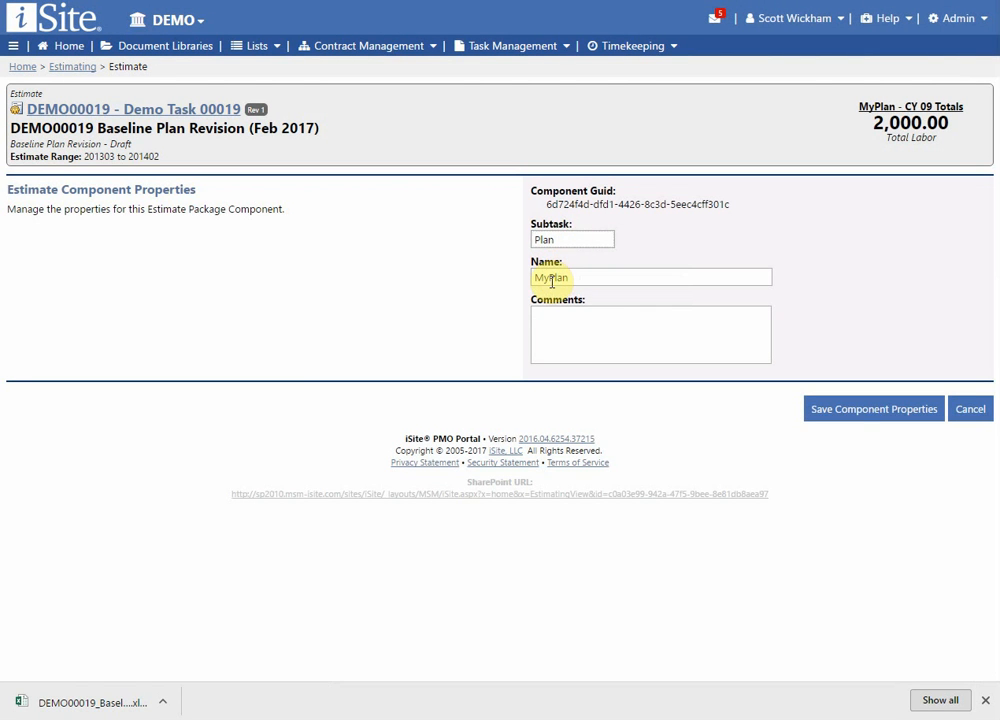
pyautogui.press('Delete')
pyautogui.click(850, 405)
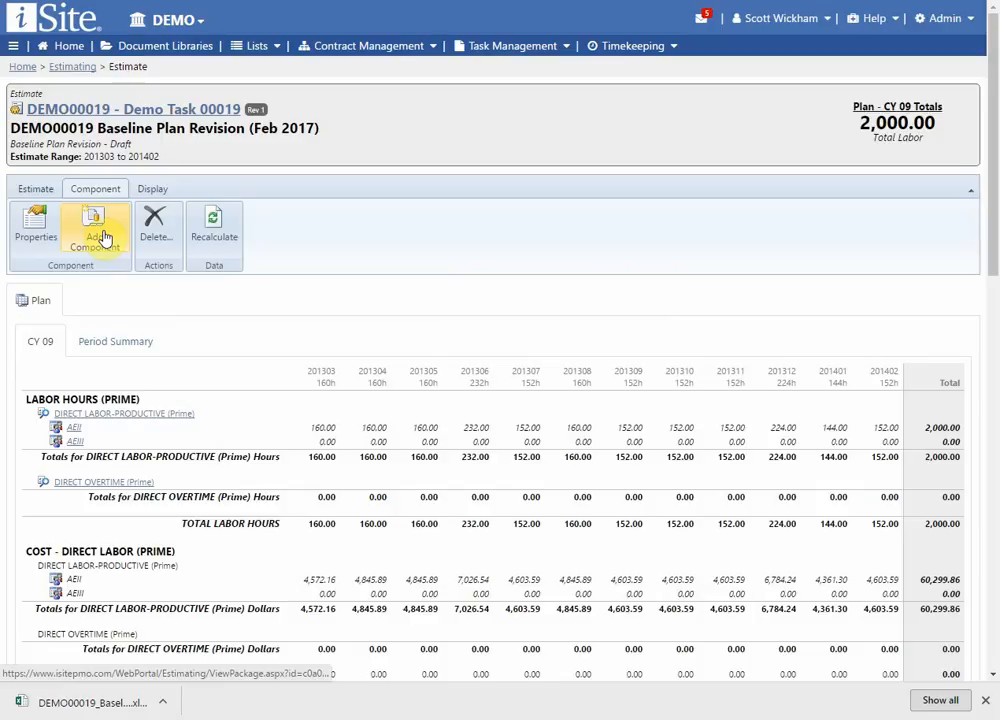
pyautogui.click(40, 189)
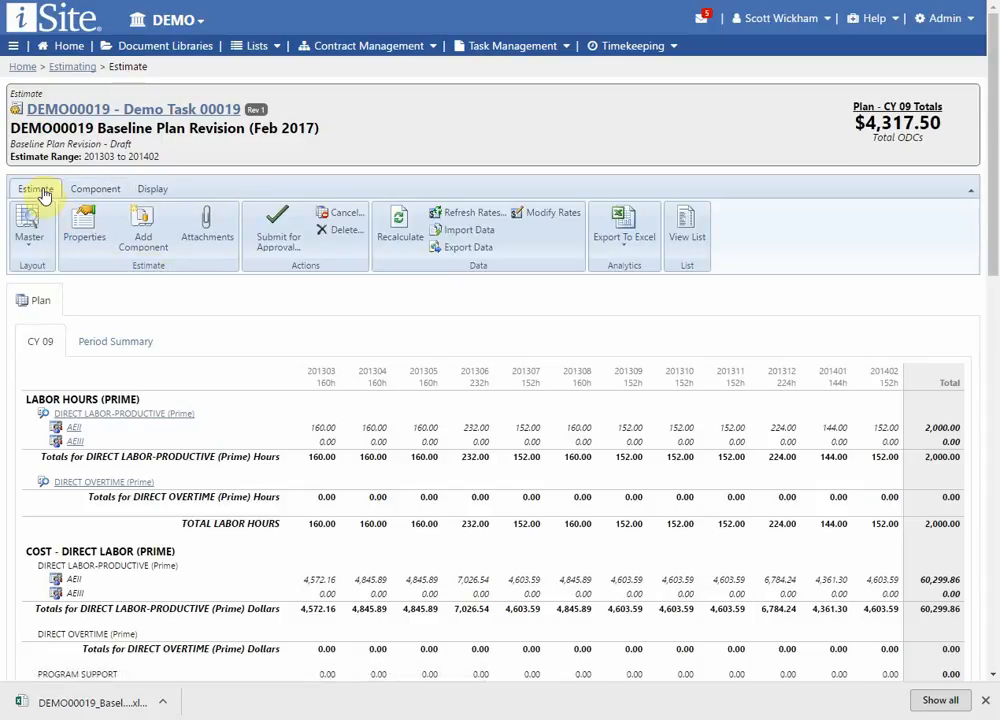
pyautogui.click(100, 190)
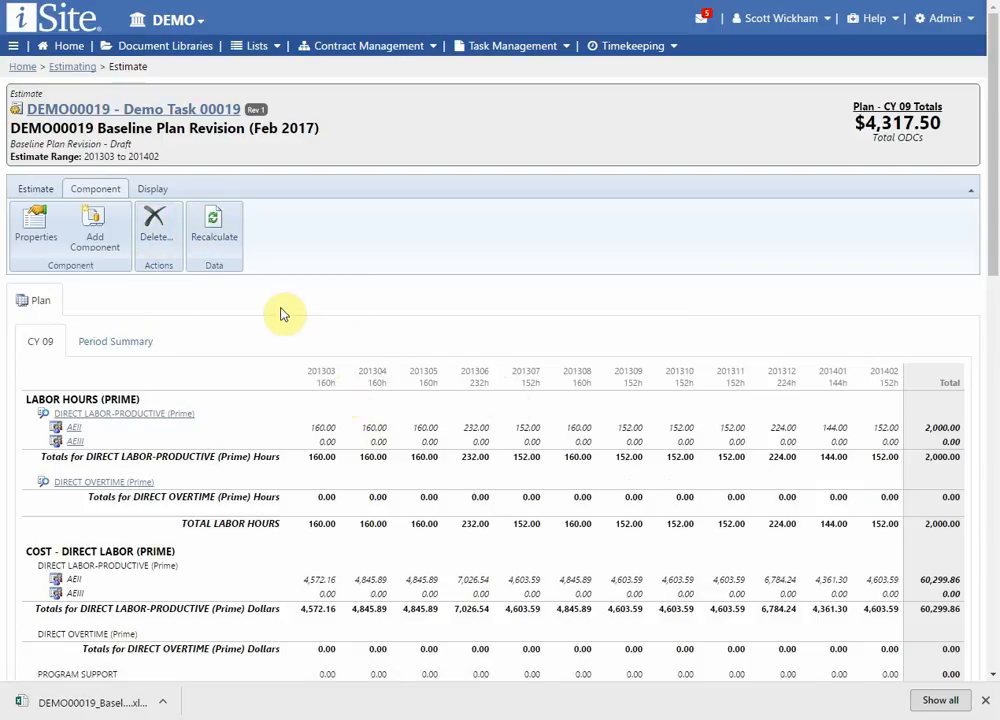
# Step: Include the historical baseline plans in the estimate display and review the CY 07, CY 06 and CY 05 data
pyautogui.click(155, 189)
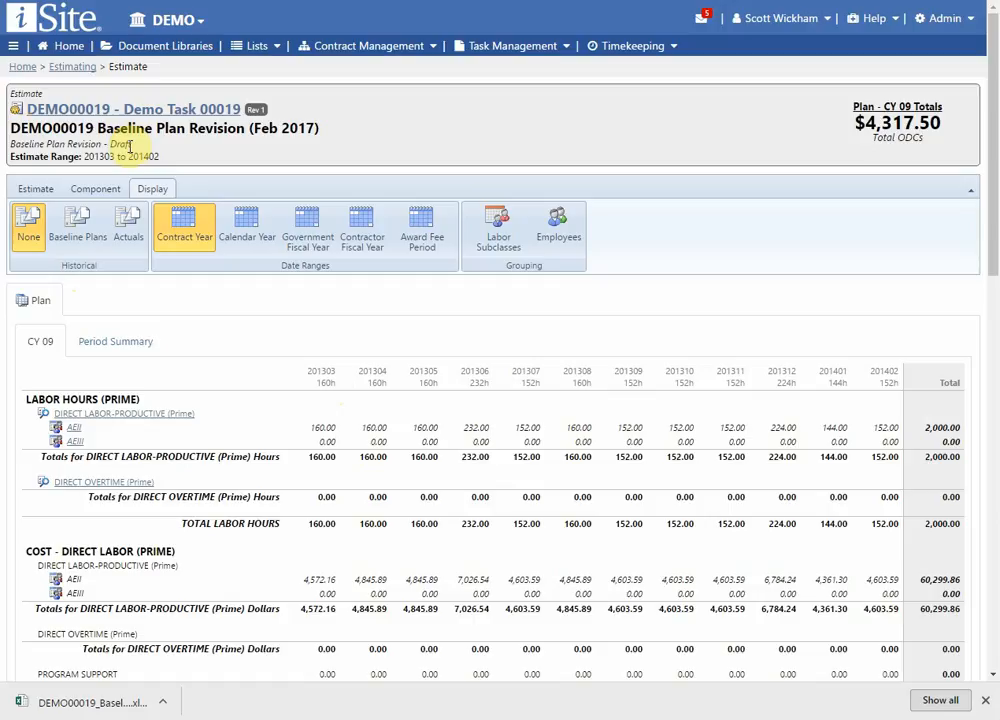
pyautogui.click(85, 243)
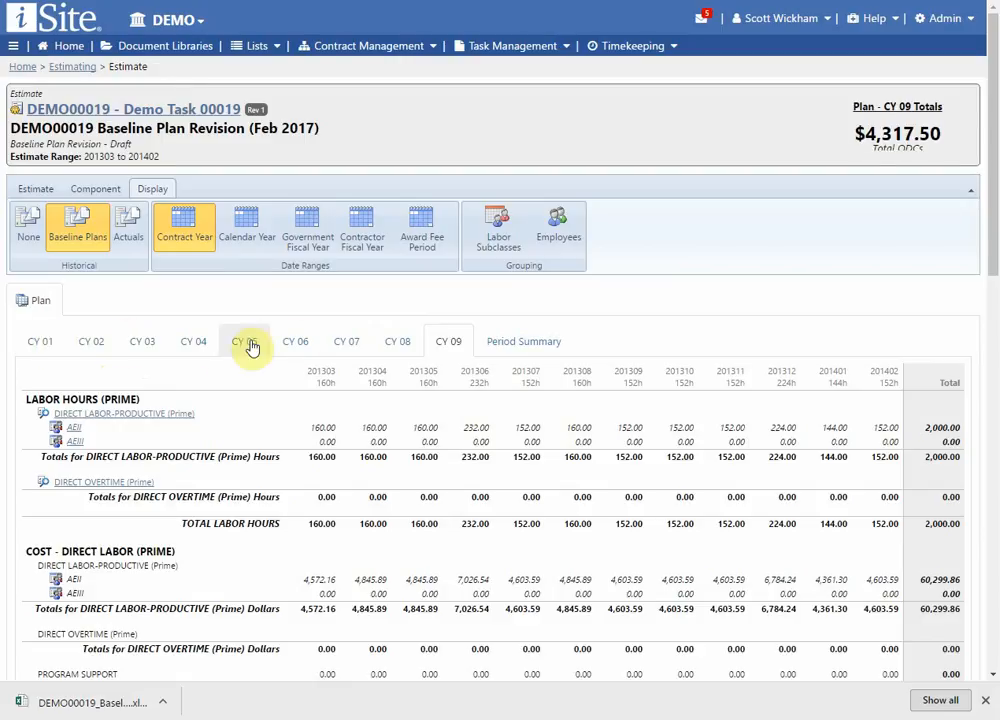
pyautogui.click(351, 342)
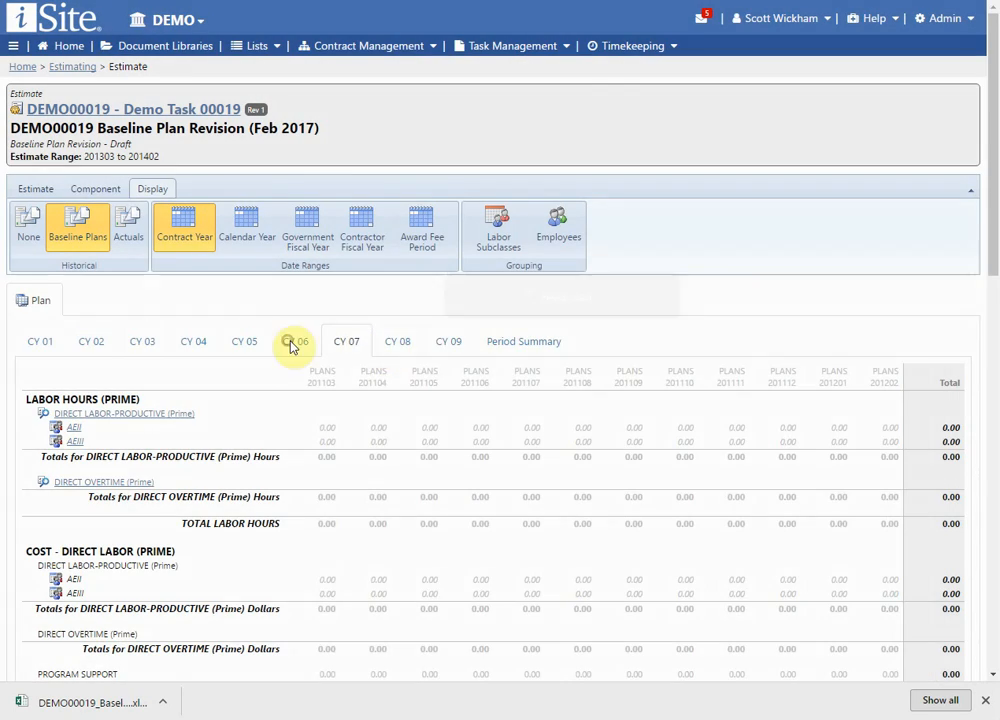
pyautogui.click(287, 344)
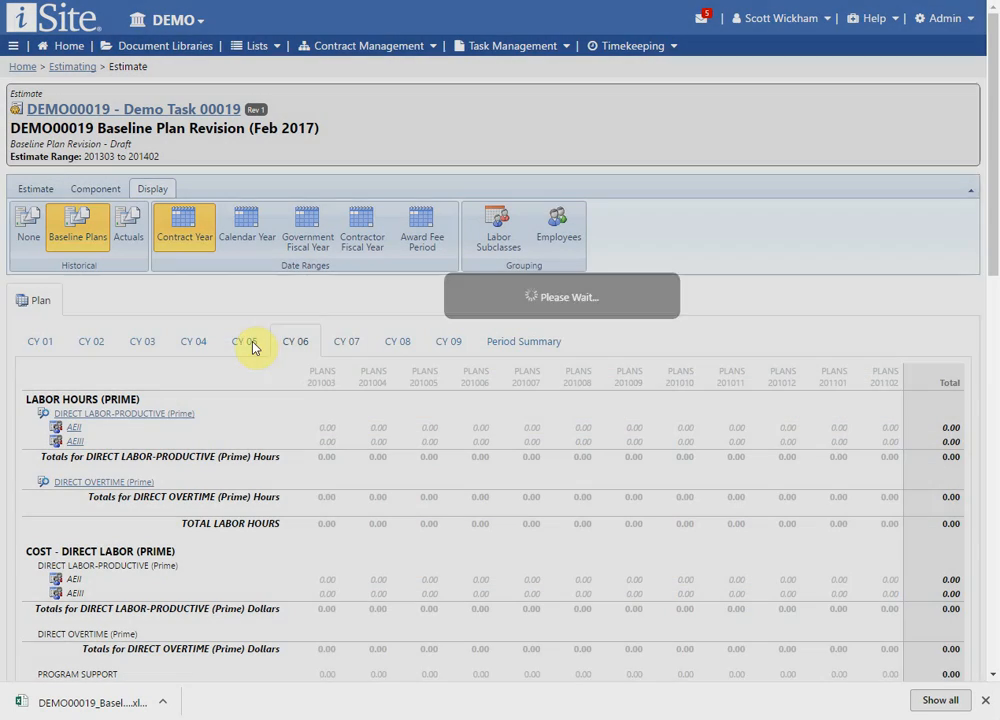
pyautogui.click(251, 345)
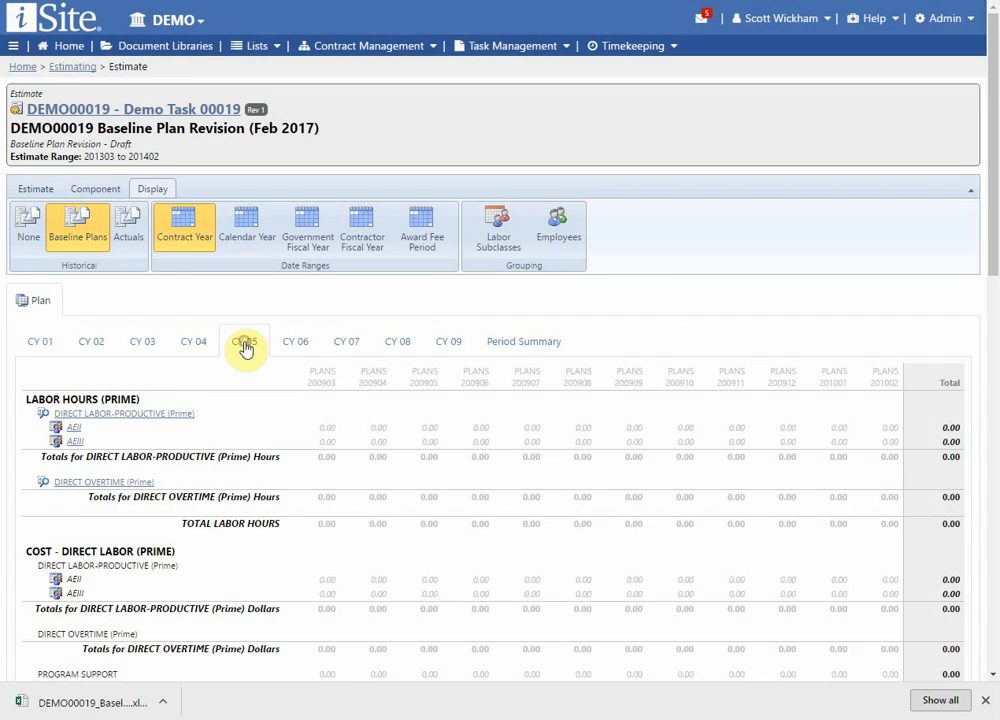
pyautogui.click(246, 345)
pyautogui.scroll(-4, 446, 473)
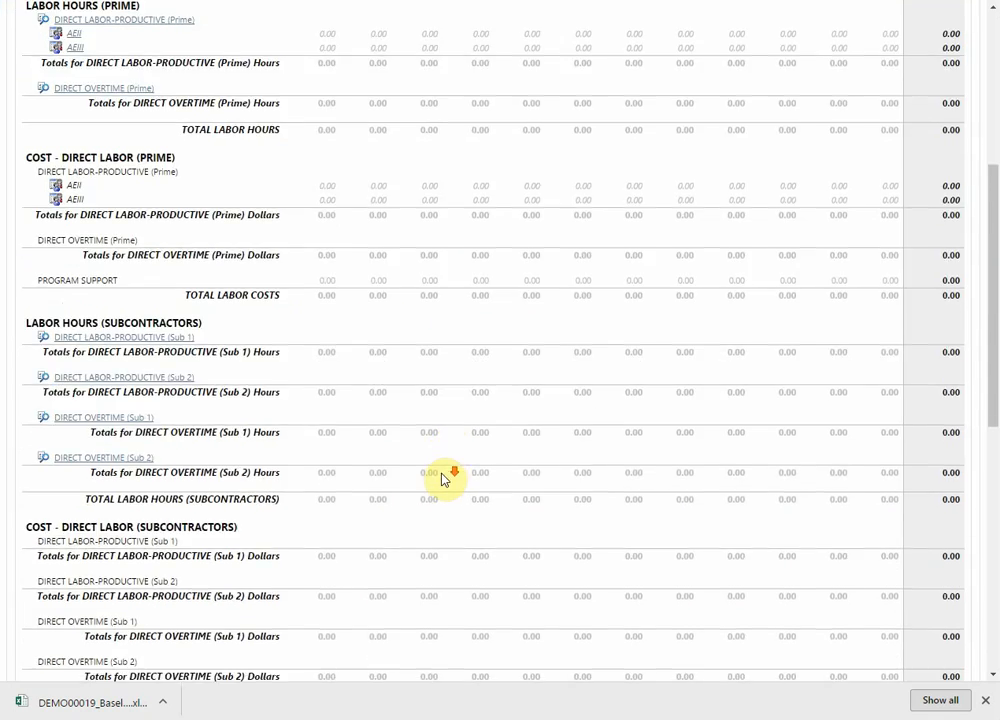
pyautogui.scroll(-4, 446, 476)
pyautogui.scroll(8, 446, 476)
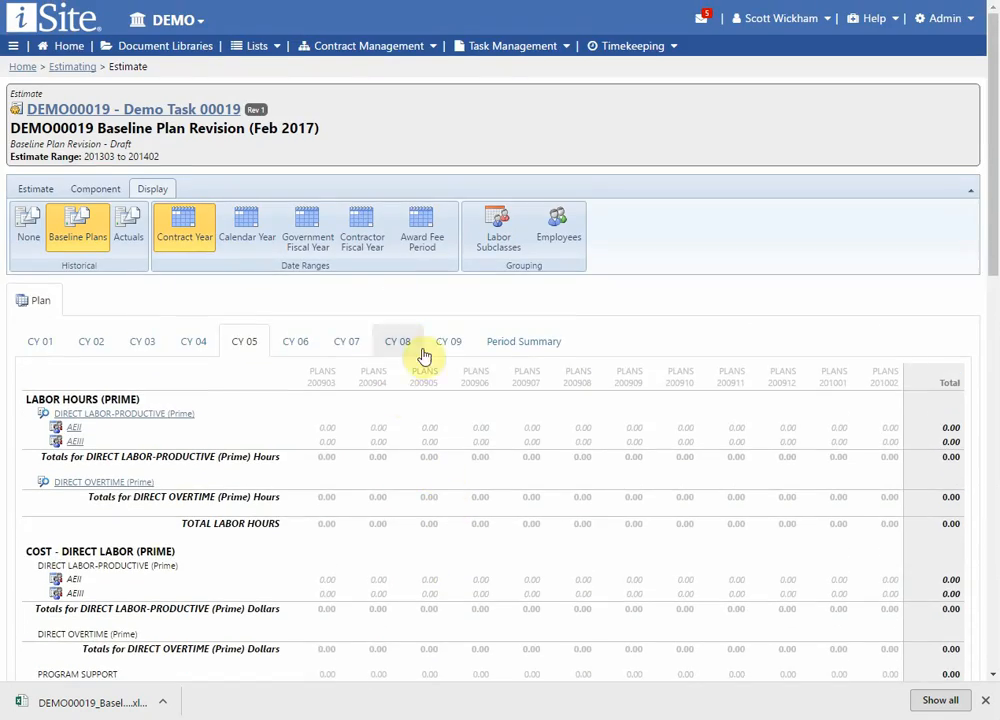
# Step: Compare the plan data of CY 09, CY 08 and CY 07, ending on the CY 08 baseline plan figures
pyautogui.click(437, 342)
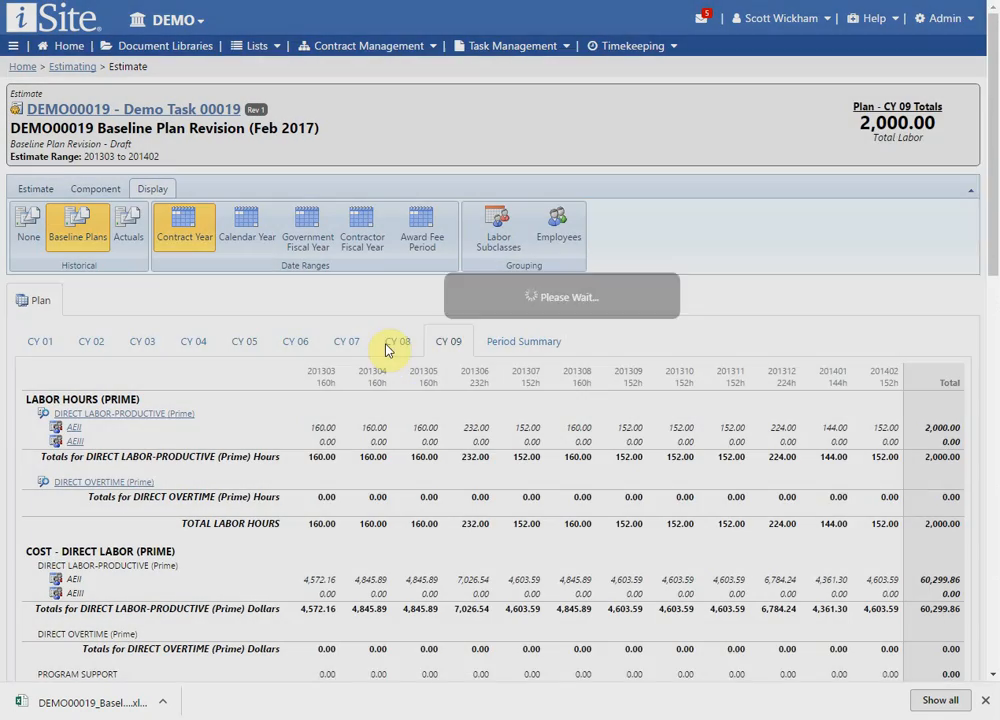
pyautogui.click(398, 345)
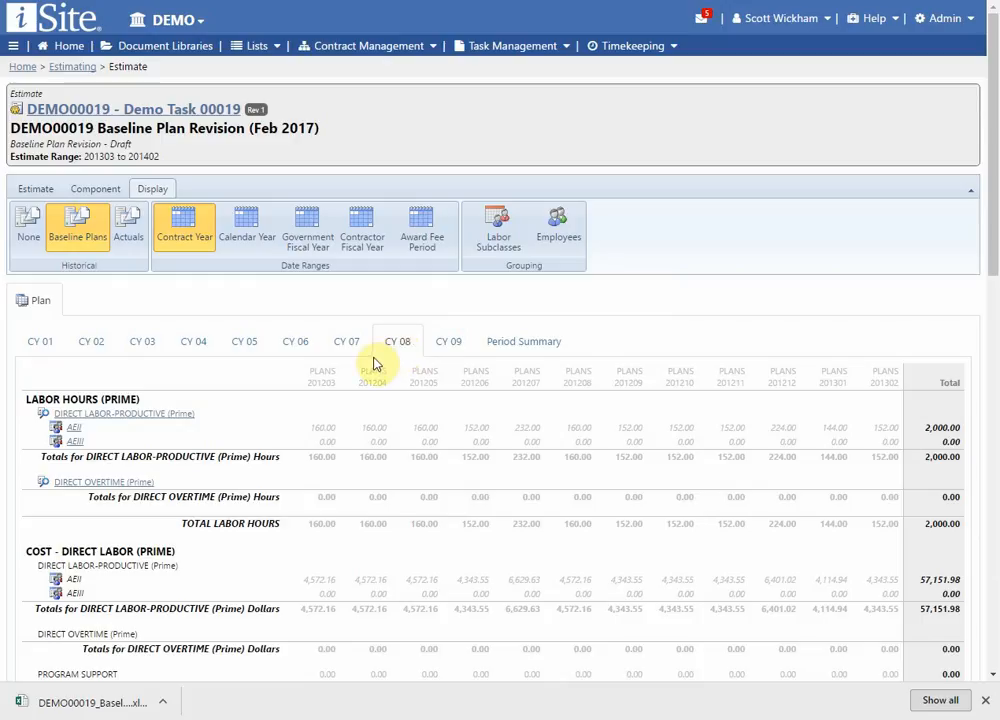
pyautogui.click(354, 343)
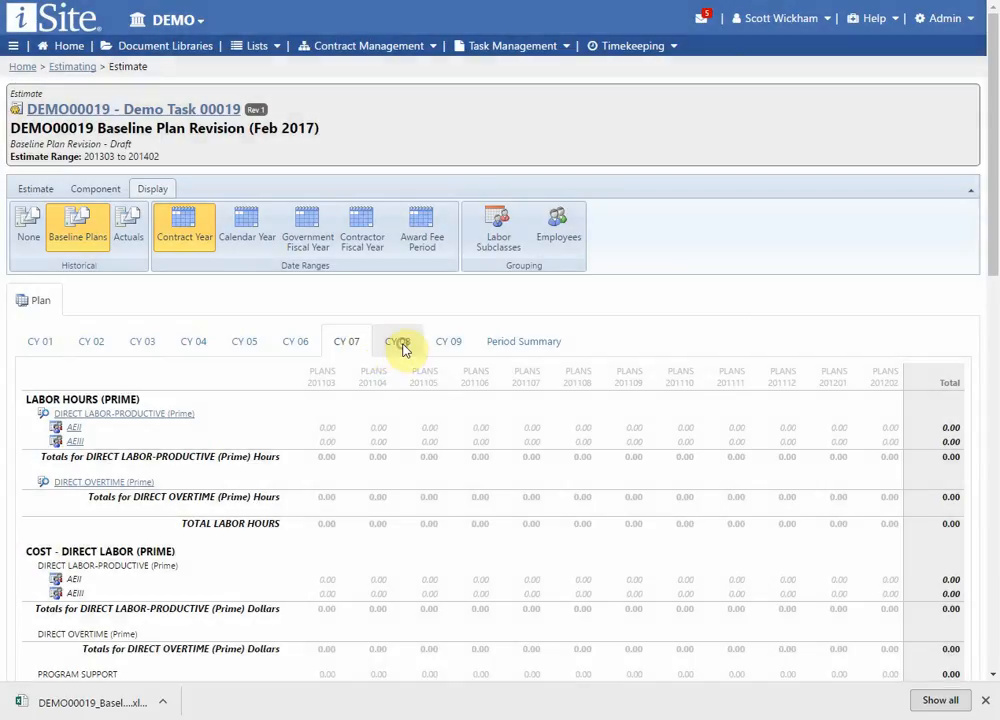
pyautogui.click(402, 346)
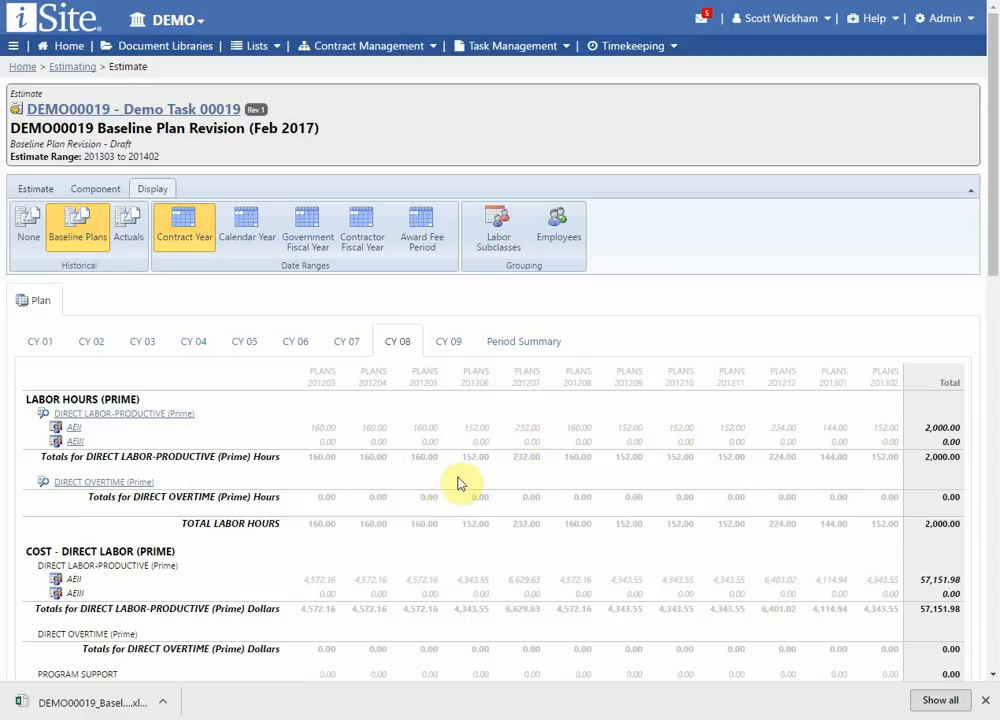
pyautogui.scroll(-1, 433, 505)
pyautogui.scroll(1, 430, 502)
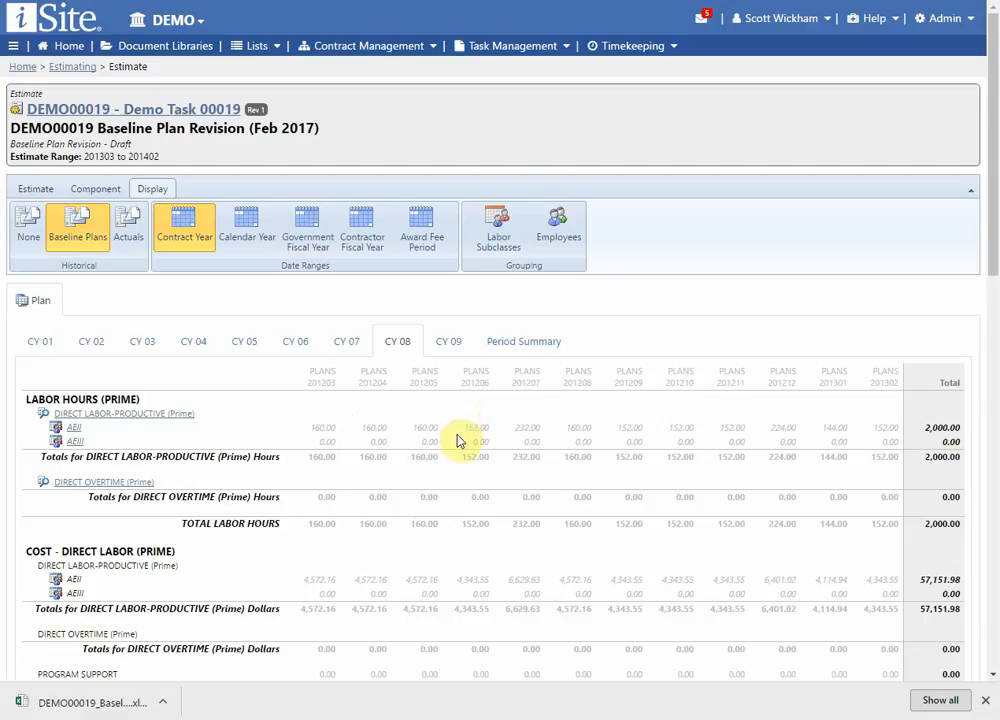
# Step: Review the historical actuals for CY 08, and return to the CY 09 data with no historical data shown
pyautogui.click(129, 236)
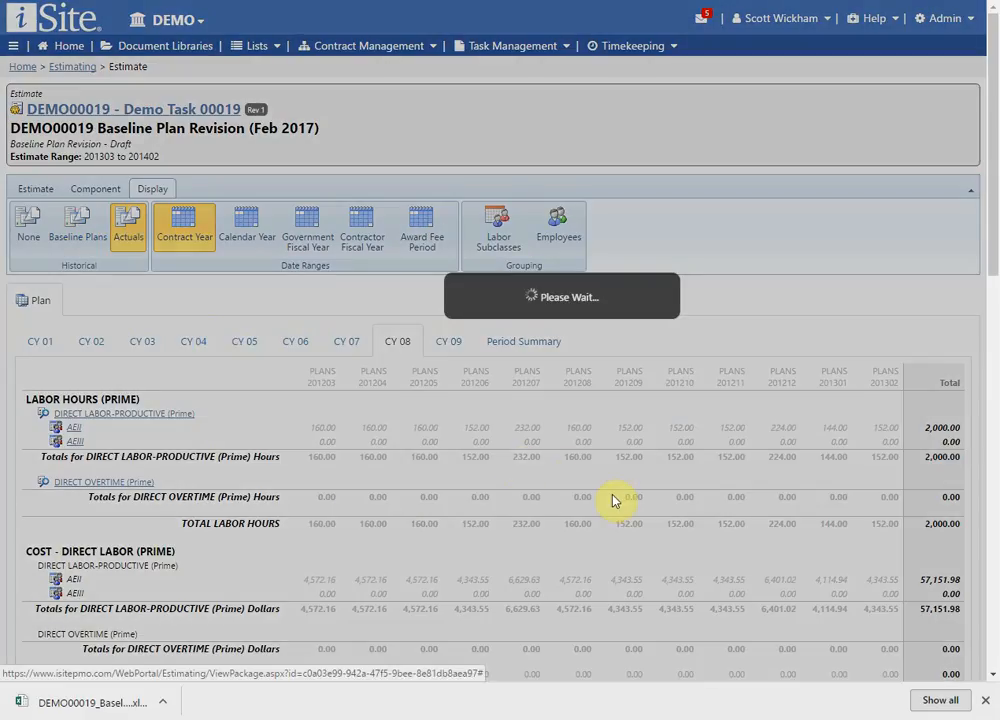
pyautogui.scroll(-8, 518, 457)
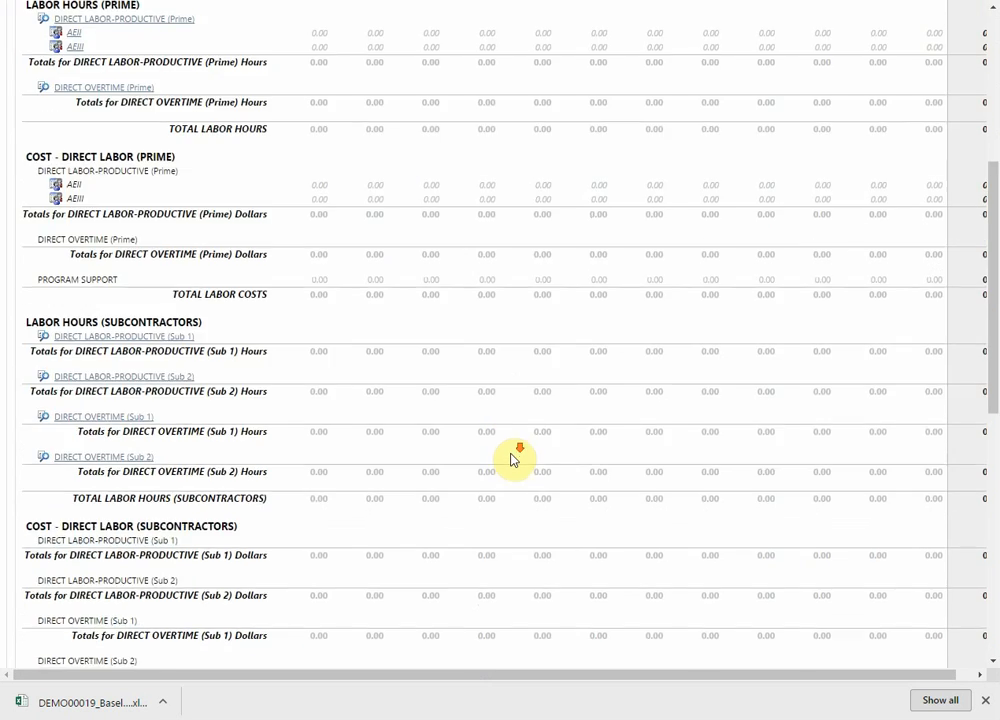
pyautogui.scroll(-3, 512, 459)
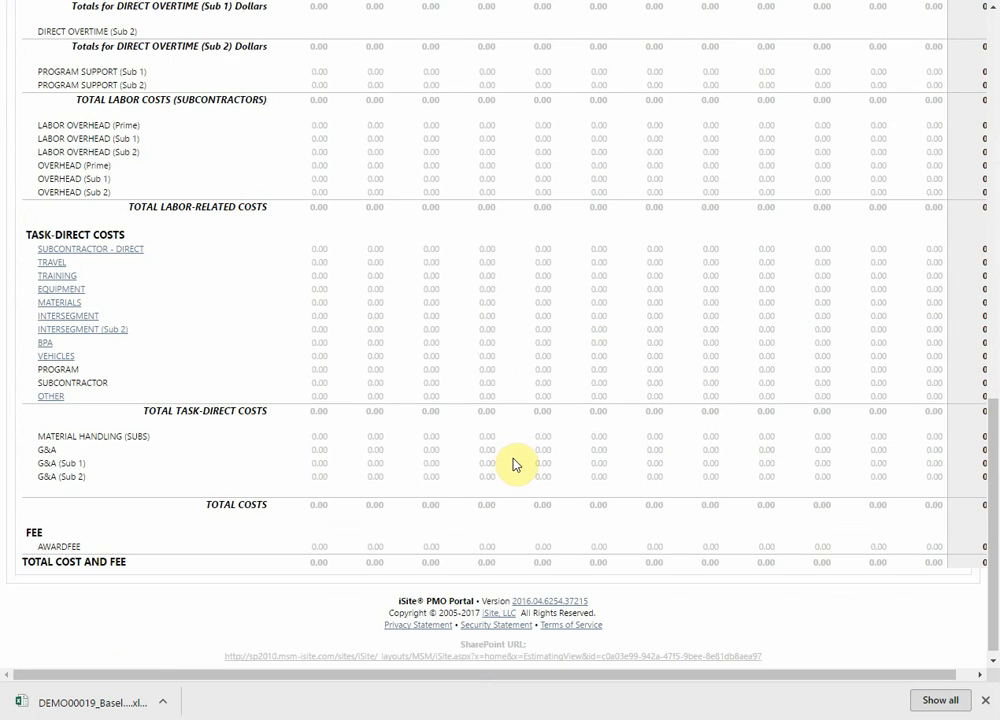
pyautogui.scroll(15, 513, 463)
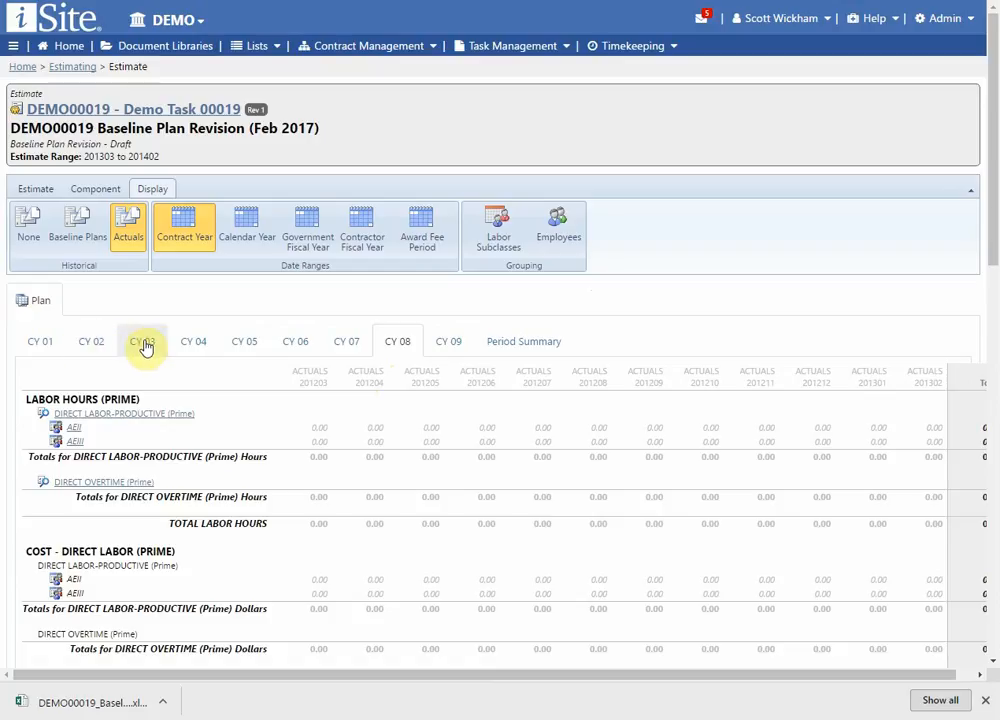
pyautogui.click(27, 222)
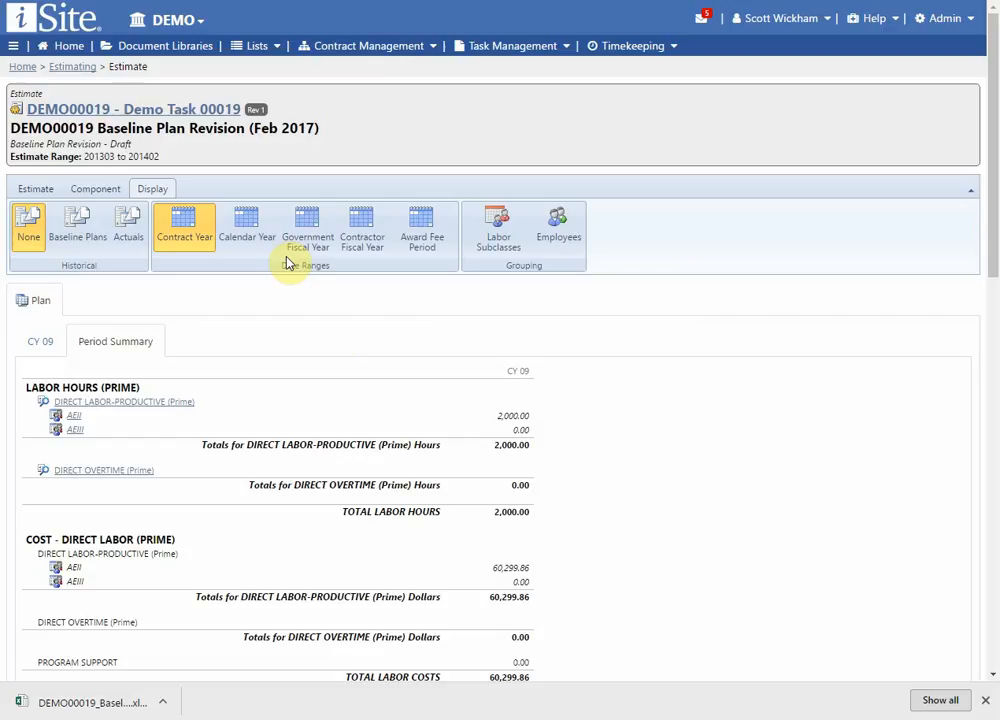
pyautogui.click(50, 341)
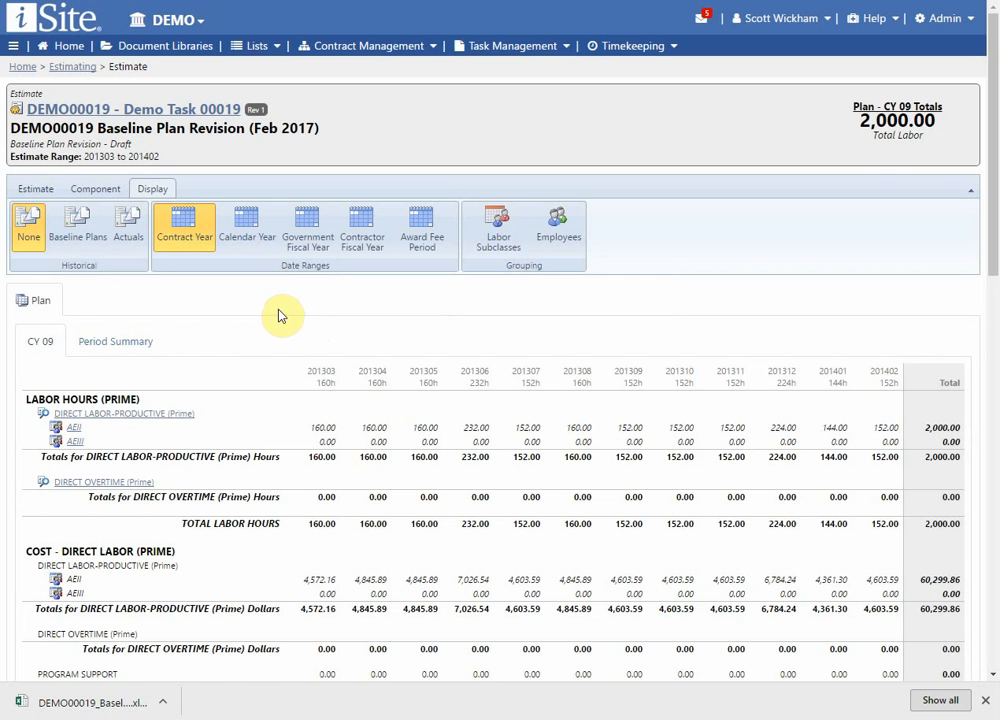
# Step: Display the estimate by calendar year and view the 2014 and 2013 data
pyautogui.click(248, 236)
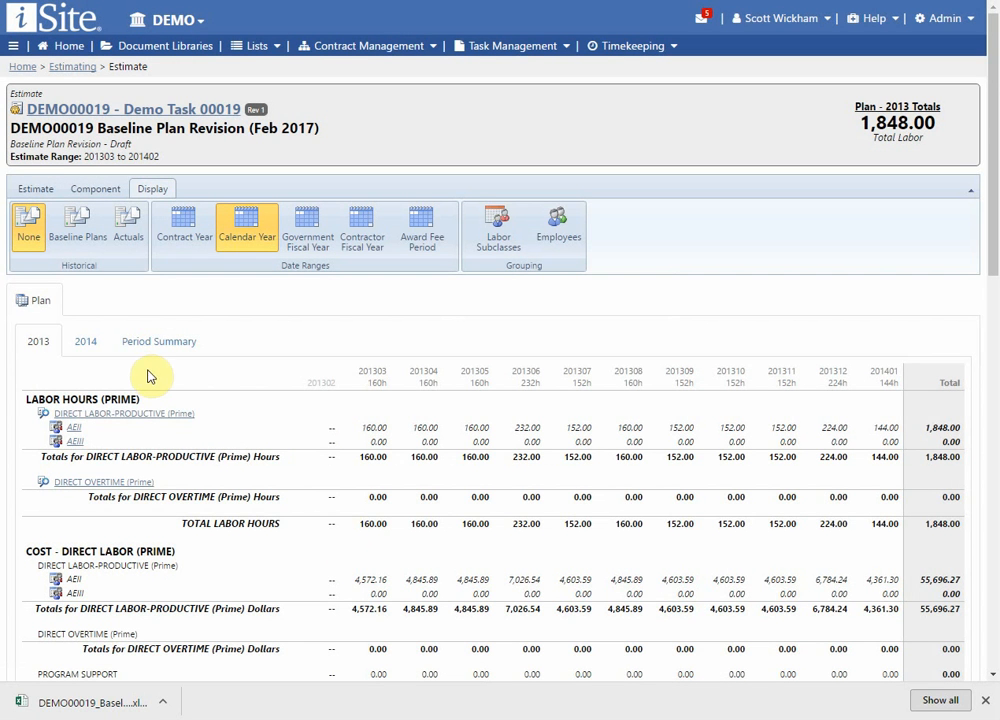
pyautogui.click(85, 343)
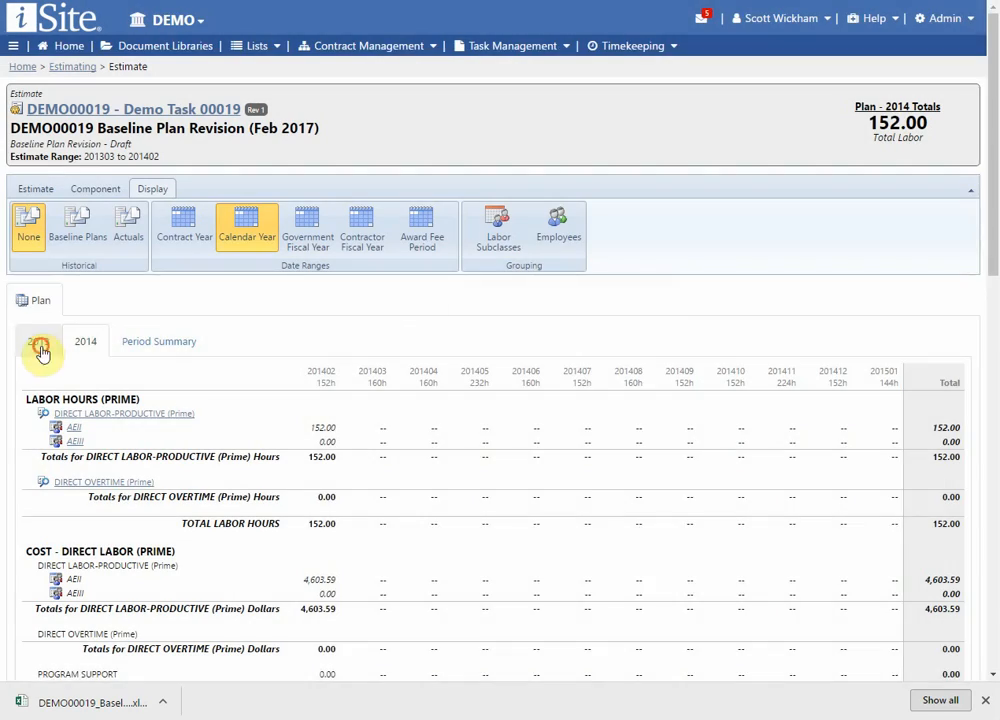
pyautogui.click(39, 345)
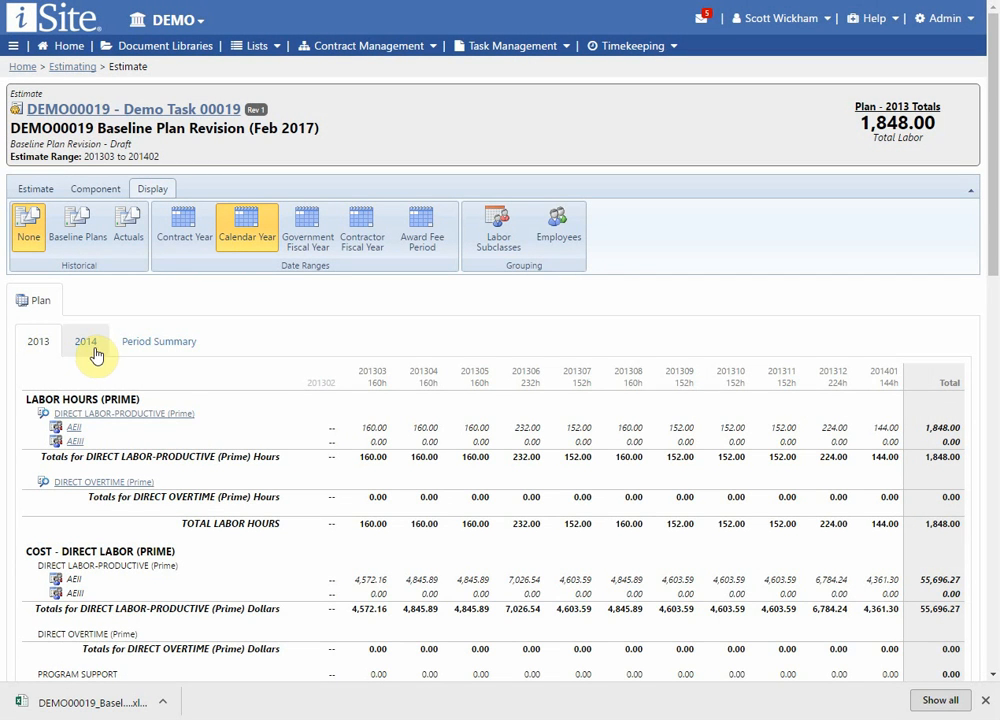
# Step: View the estimate by government fiscal year, contractor fiscal year and award fee period, including the AFP 09b data
pyautogui.click(310, 240)
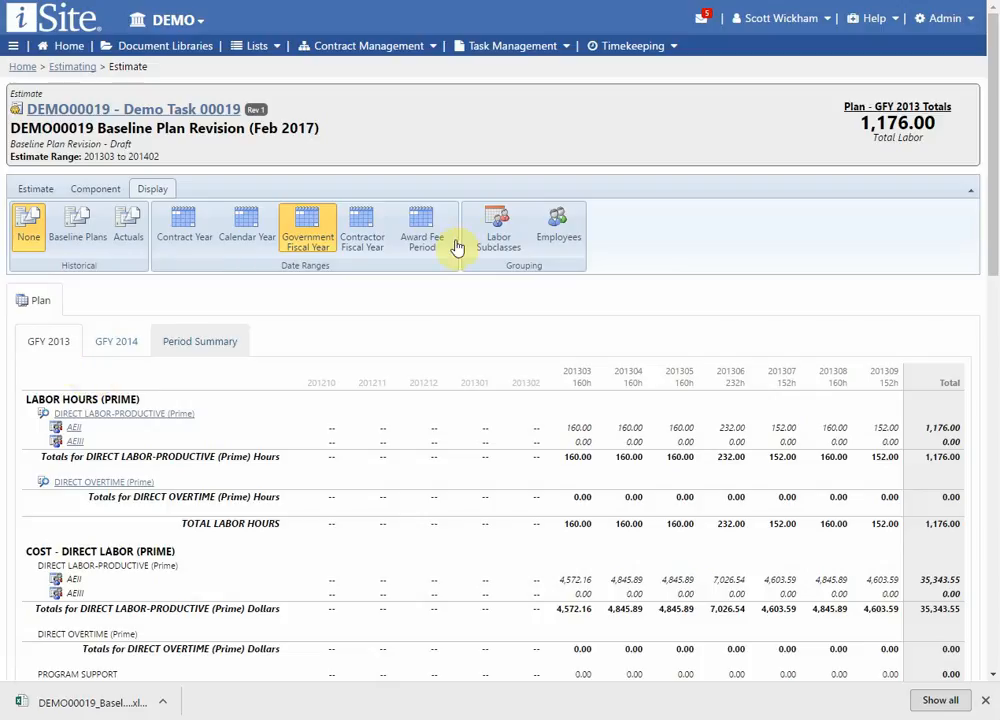
pyautogui.click(370, 244)
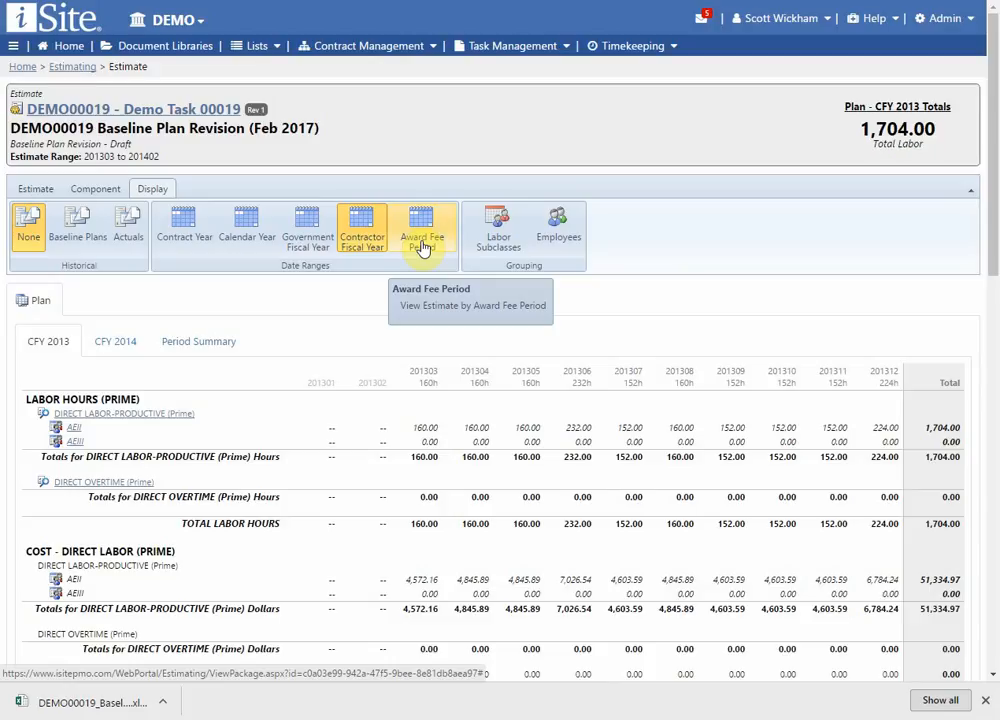
pyautogui.click(422, 246)
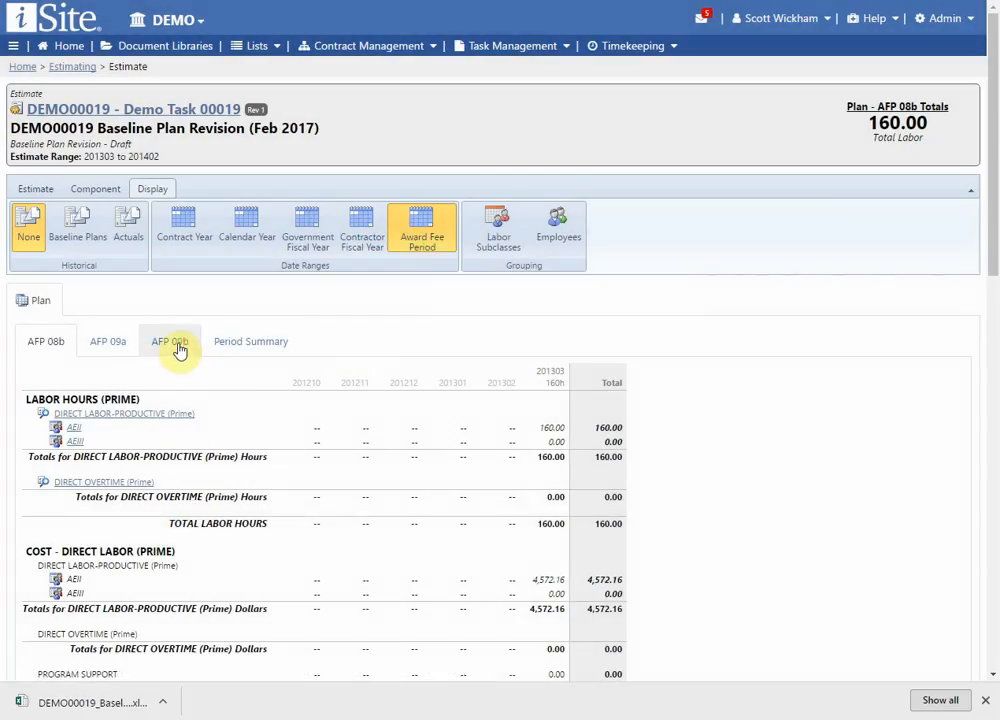
pyautogui.click(176, 343)
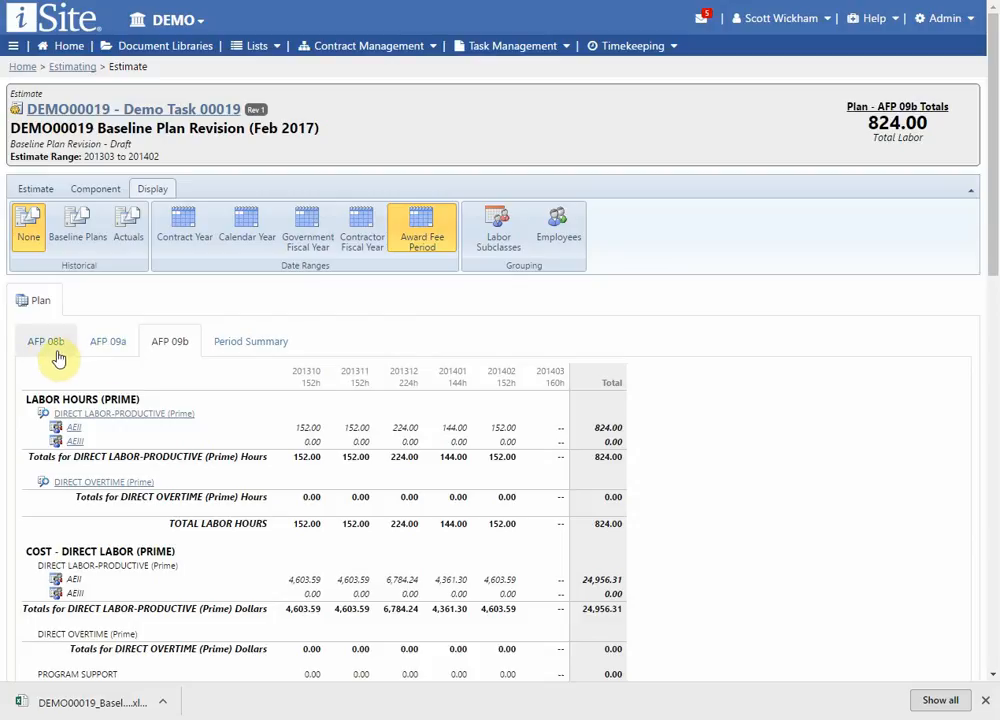
# Step: View the AFP 09a data, and return the estimate to contract year ranges with the CY 09 data and estimate commands shown
pyautogui.click(100, 344)
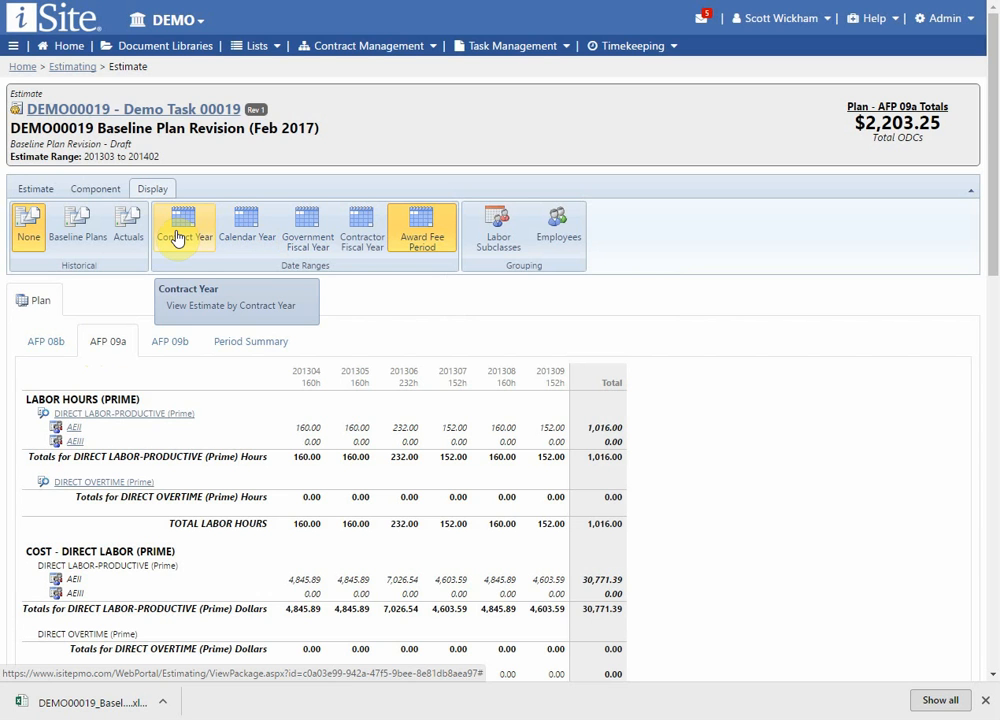
pyautogui.click(197, 237)
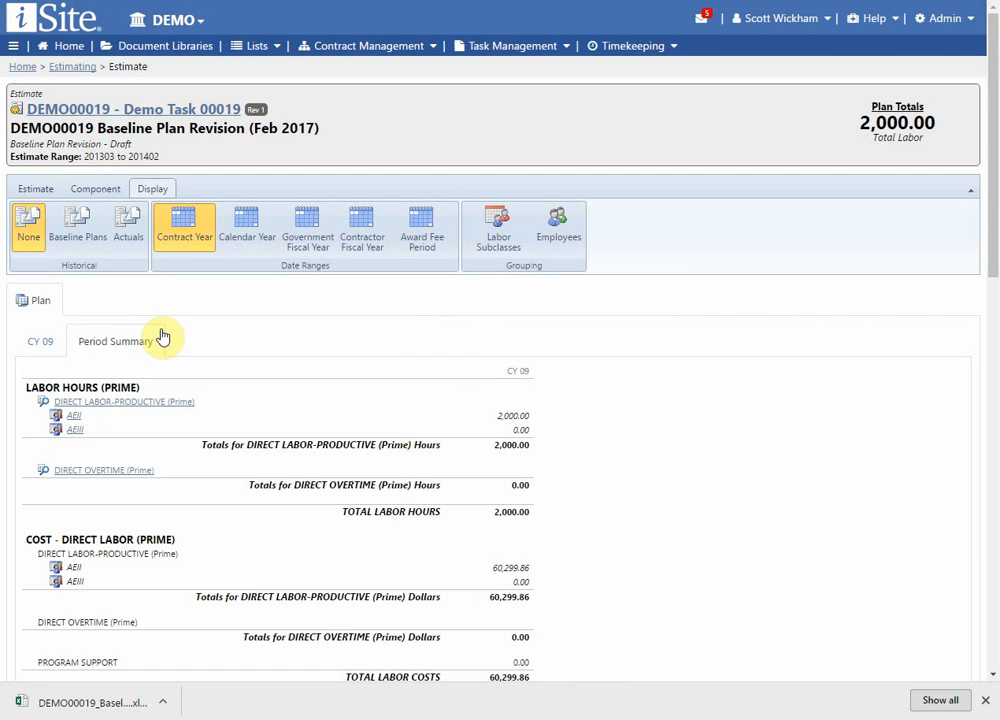
pyautogui.click(36, 345)
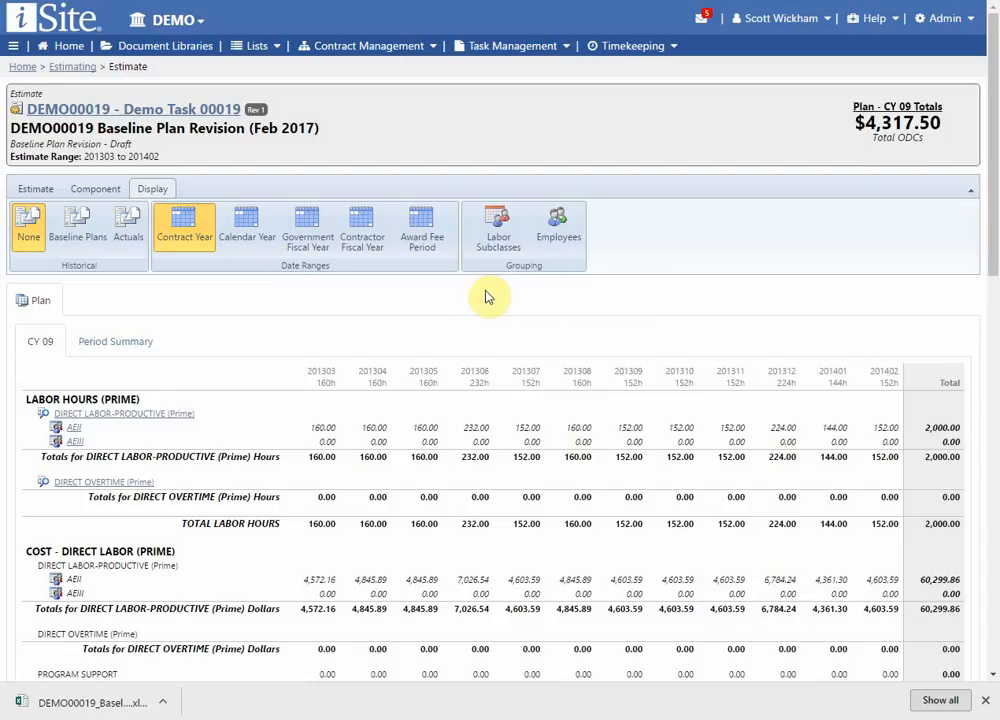
pyautogui.click(499, 248)
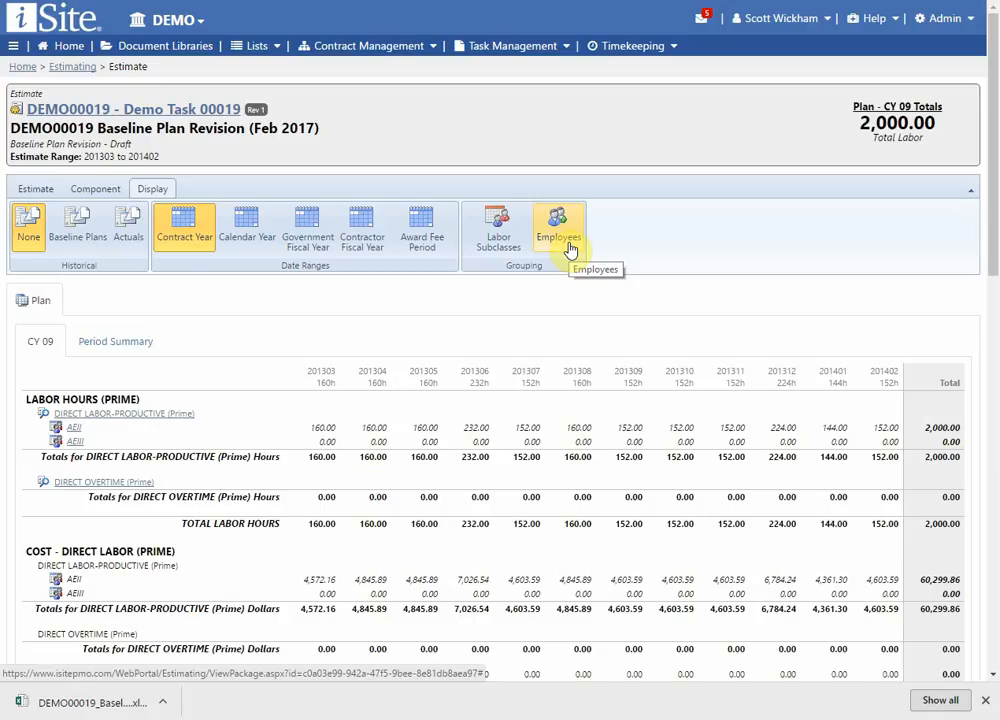
pyautogui.click(30, 188)
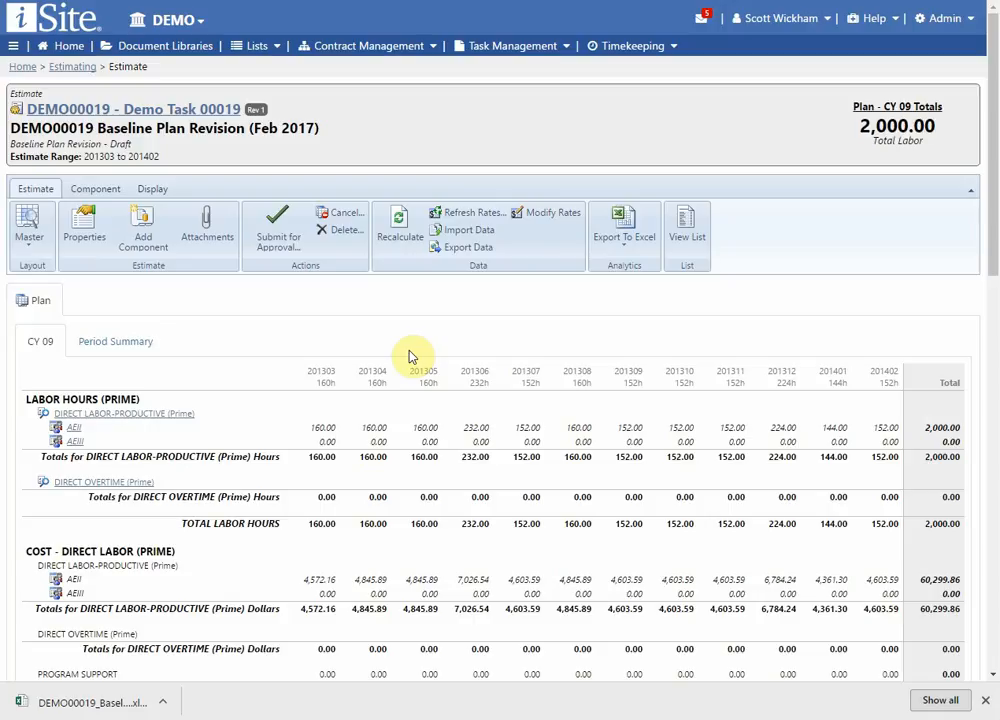
# Step: Examine the CY 09 plan's labor hours, labor costs, overheads, task-direct costs such as PROGRAM, G&A and fee
pyautogui.scroll(-3, 409, 356)
pyautogui.scroll(3, 409, 356)
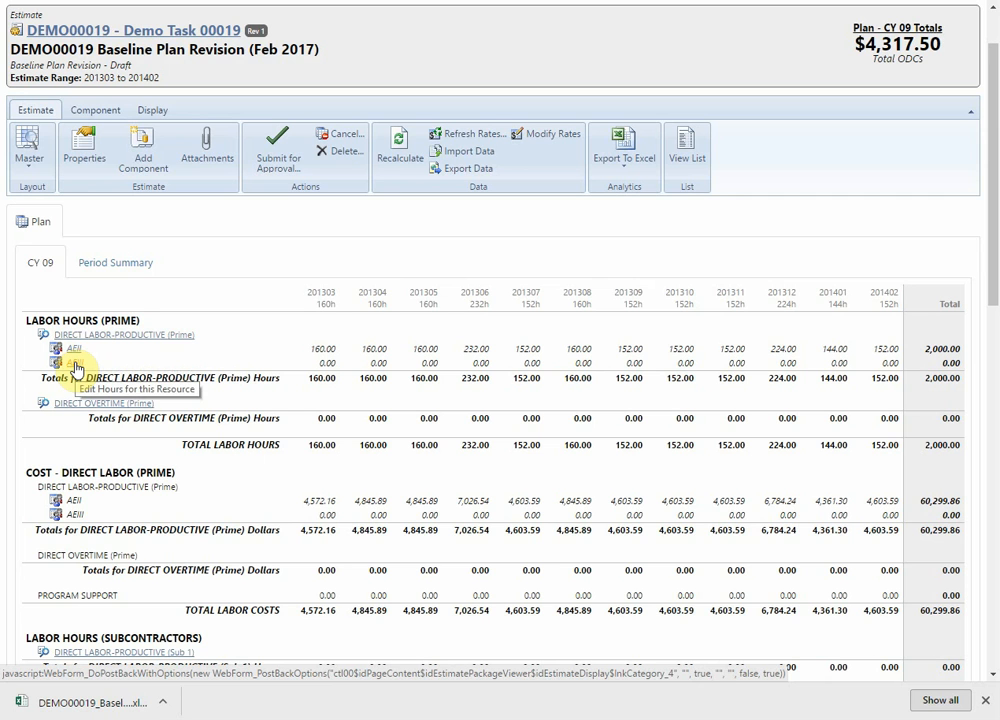
pyautogui.scroll(-3, 245, 378)
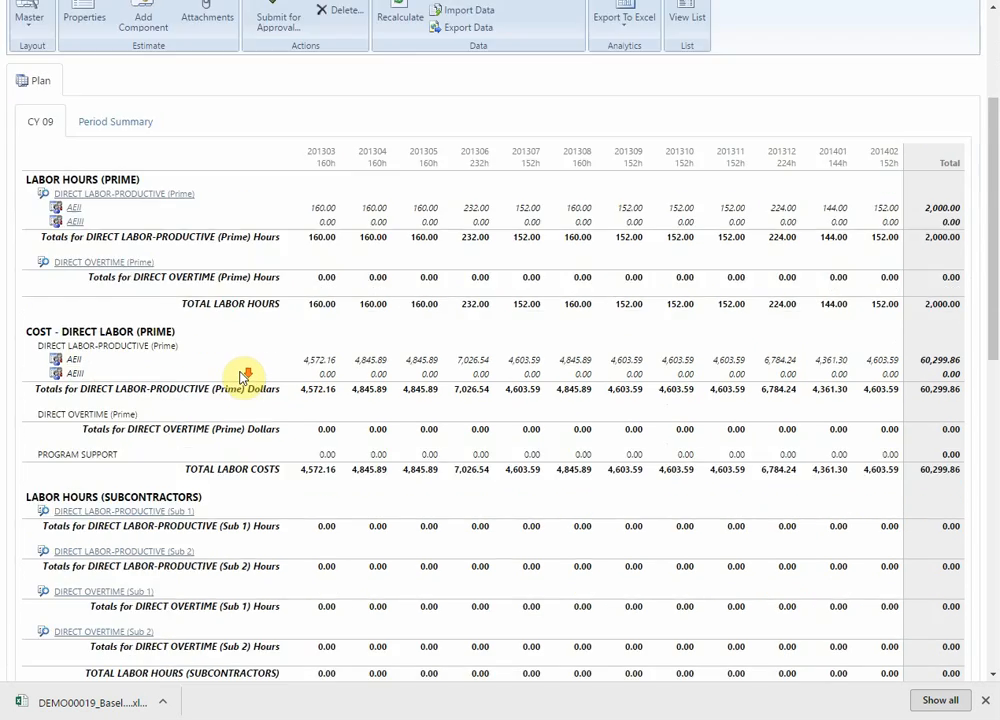
pyautogui.scroll(-5, 250, 378)
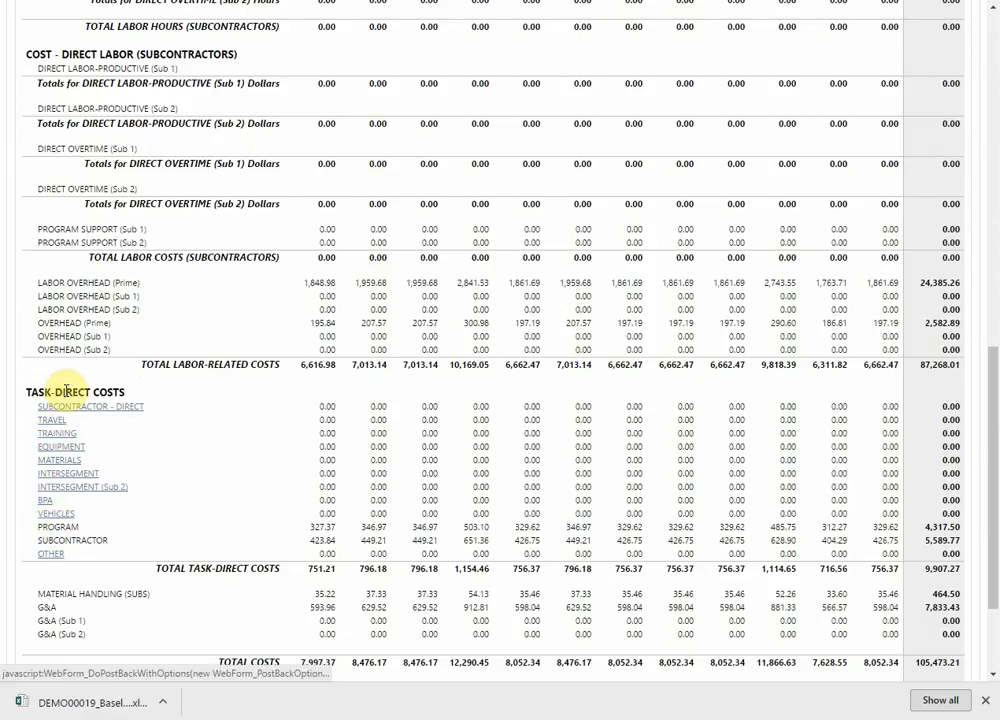
pyautogui.scroll(-3, 65, 414)
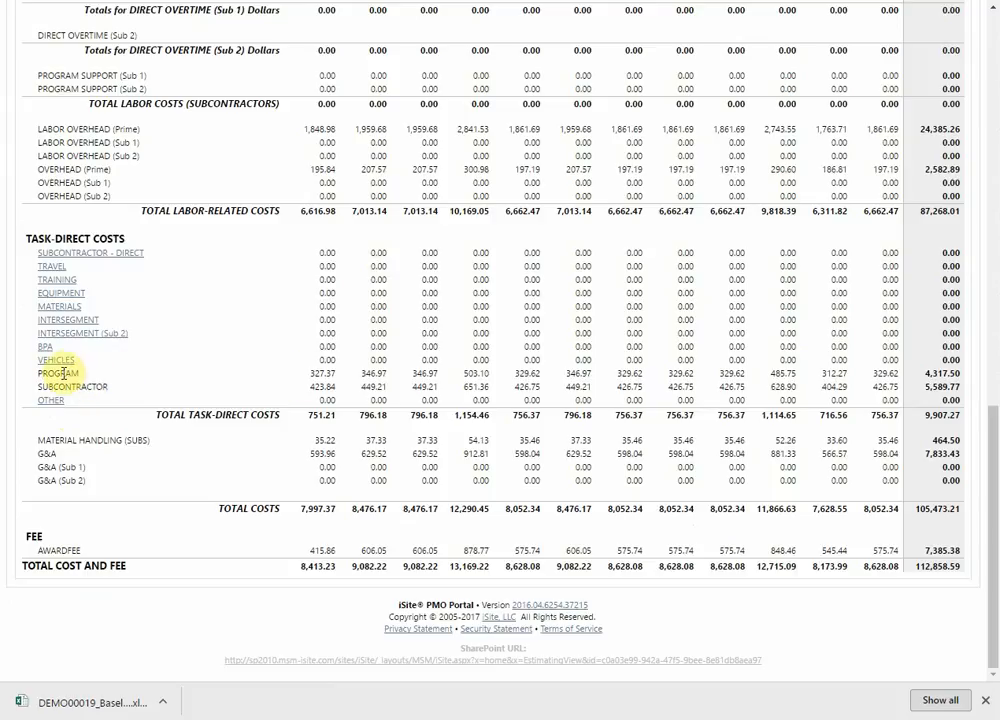
pyautogui.doubleClick(70, 373)
pyautogui.click(305, 372)
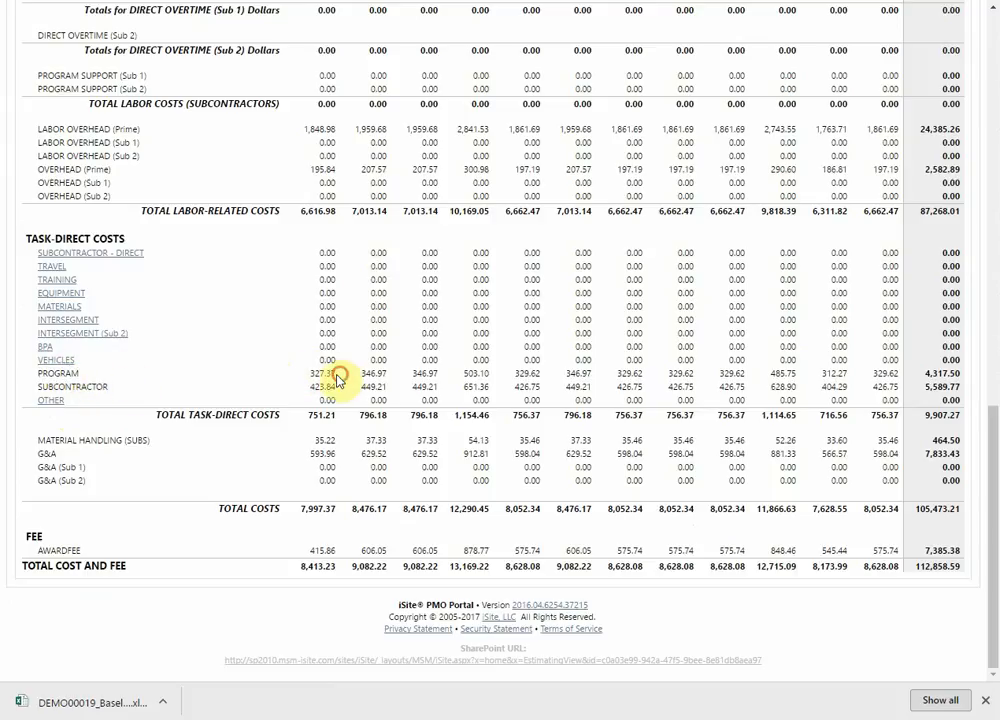
pyautogui.moveTo(338, 375); pyautogui.dragTo(302, 380)
pyautogui.click(302, 380)
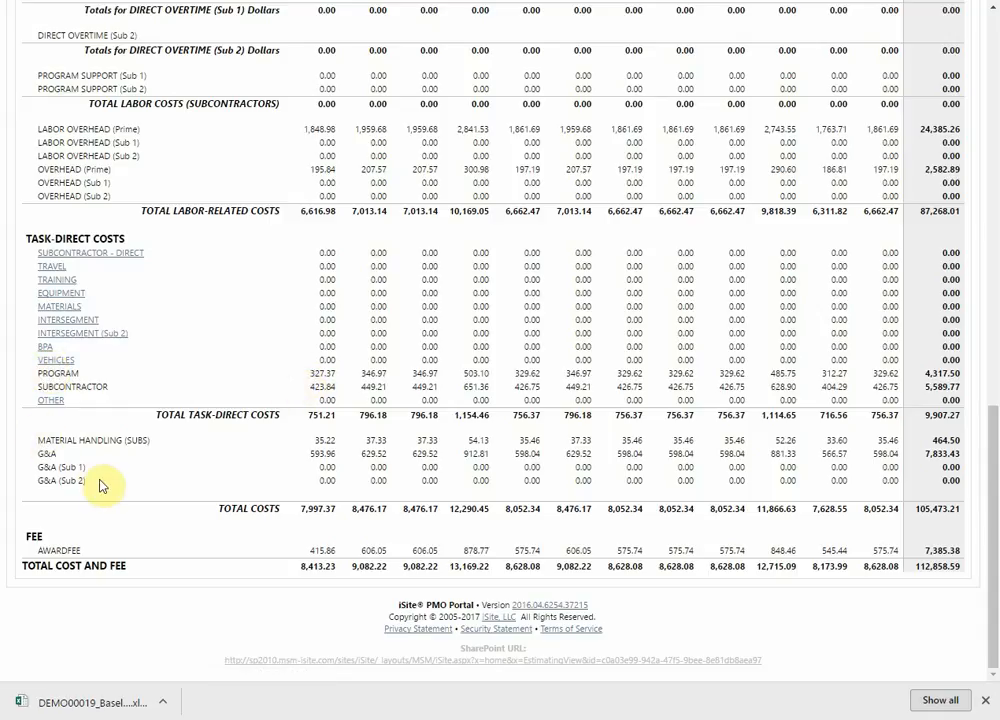
pyautogui.moveTo(99, 480); pyautogui.dragTo(40, 455)
pyautogui.click(36, 450)
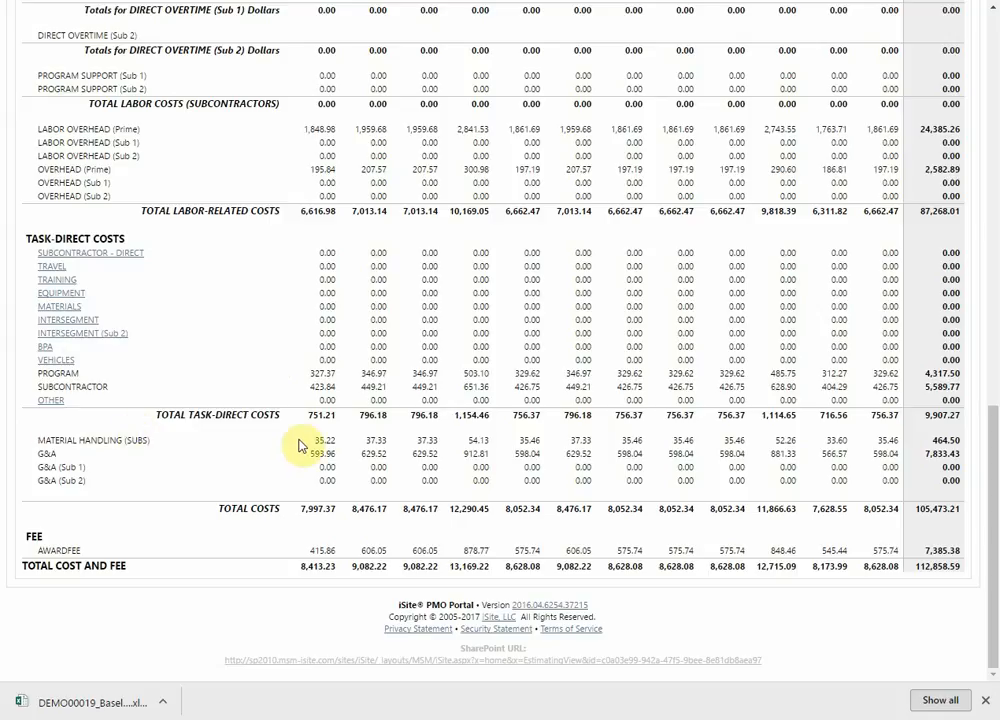
pyautogui.scroll(3, 292, 529)
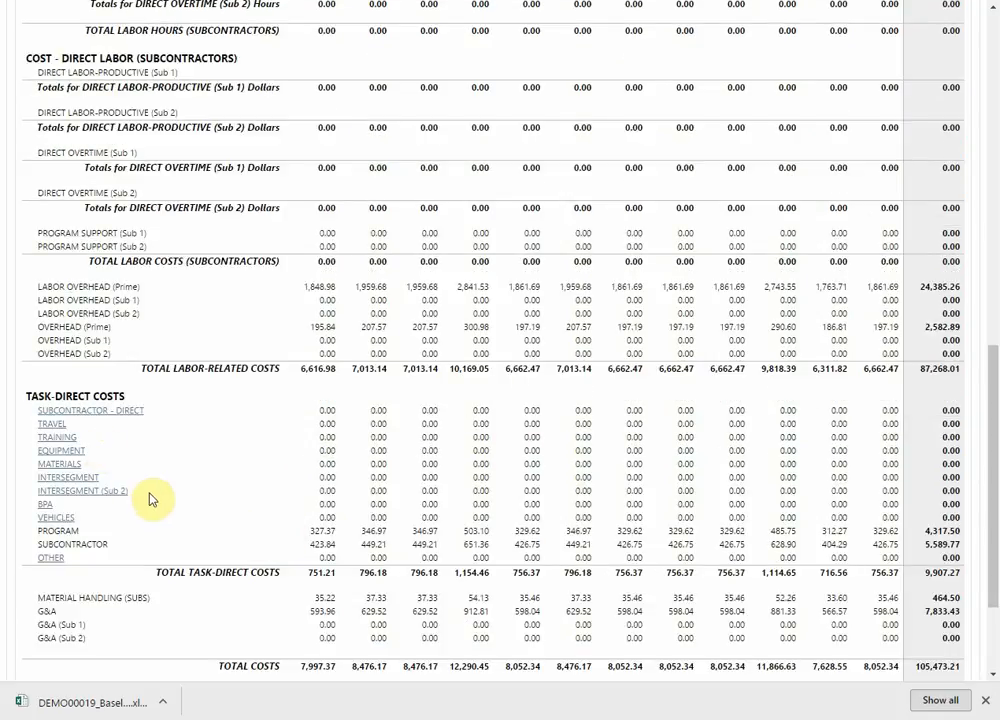
pyautogui.scroll(7, 125, 480)
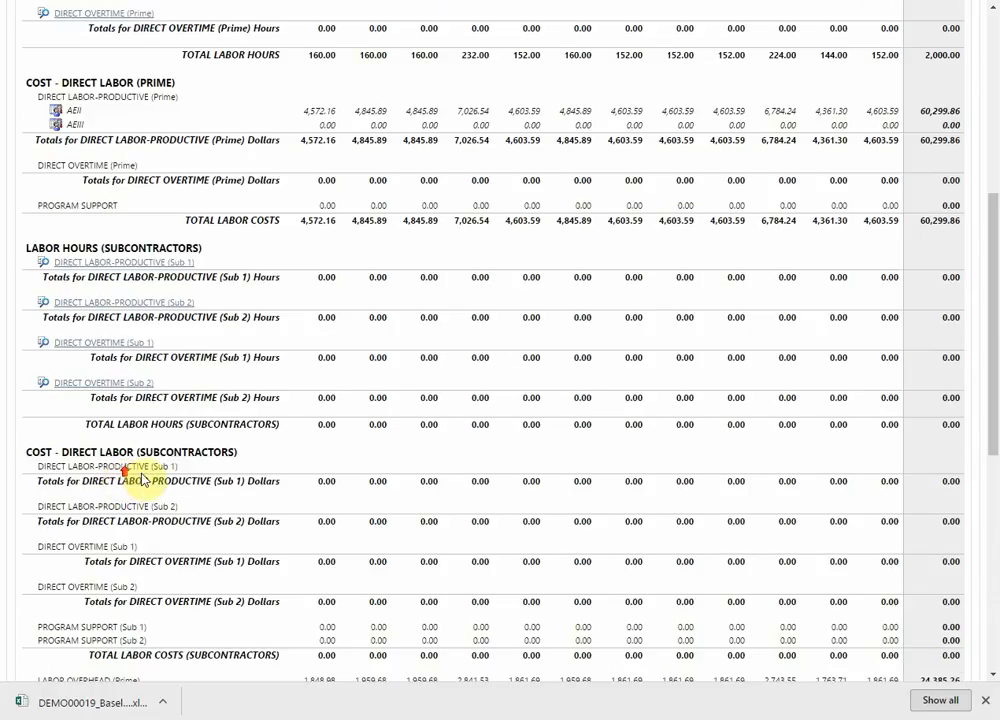
pyautogui.scroll(8, 140, 478)
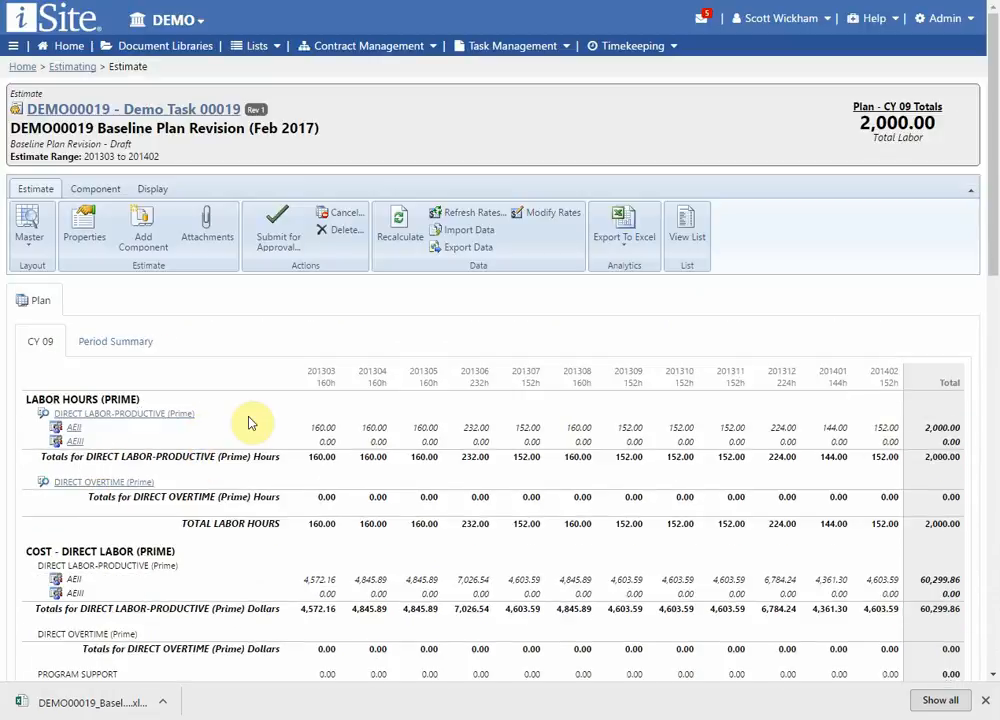
# Step: Add the labor classes LC00006 - AEIV and LC00009 - AETIII to DIRECT LABOR-PRODUCTIVE (Prime), and return to the estimate display
pyautogui.scroll(-3, 263, 425)
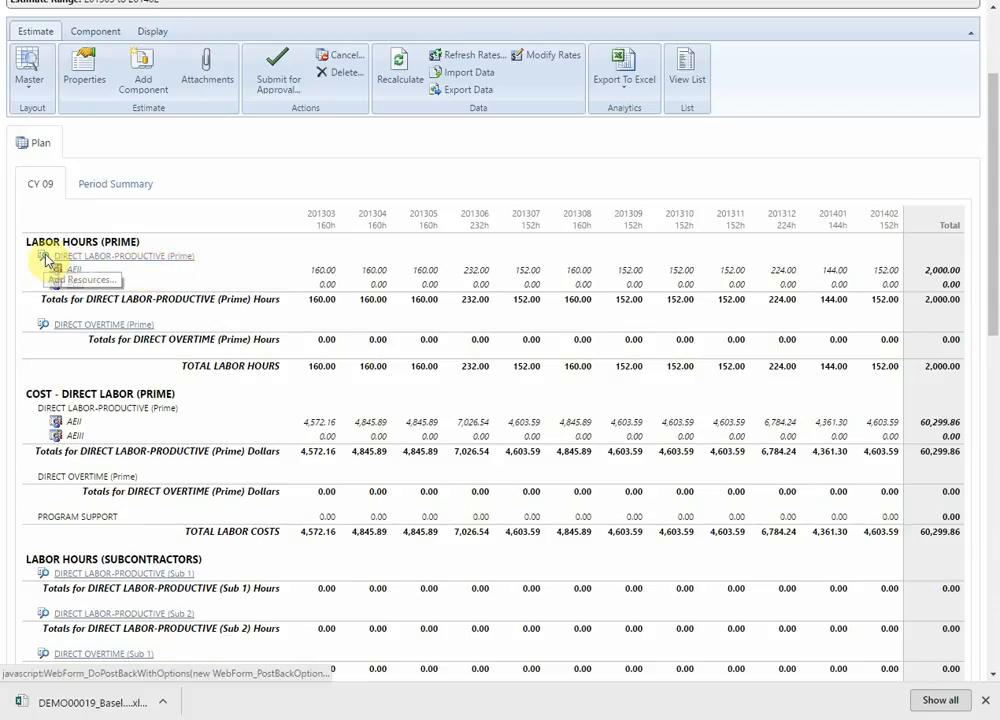
pyautogui.click(117, 260)
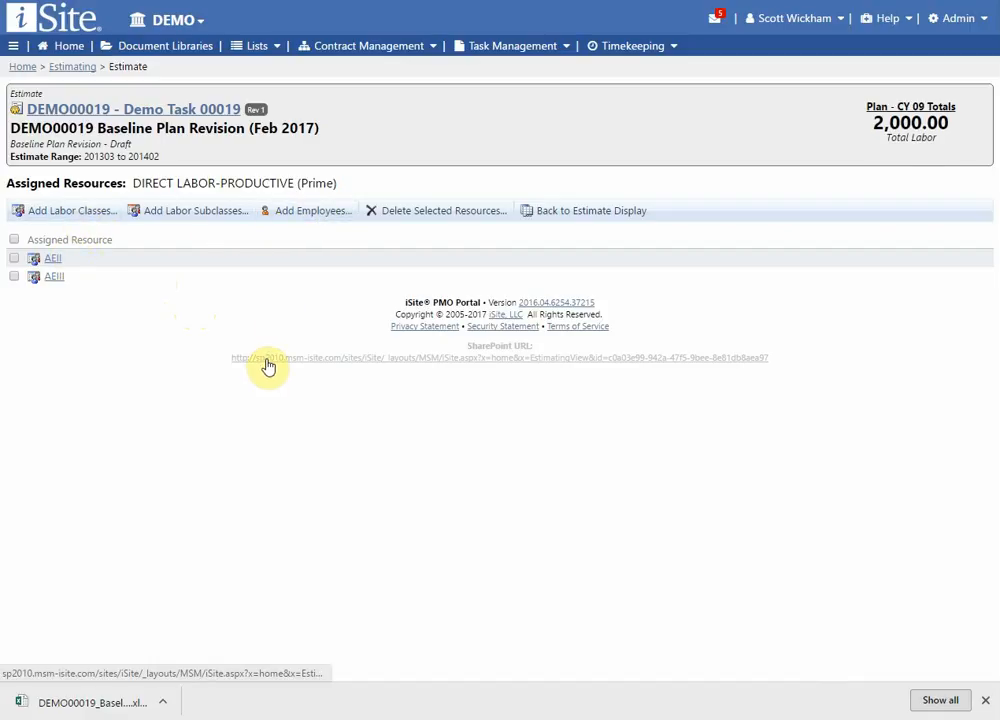
pyautogui.click(80, 215)
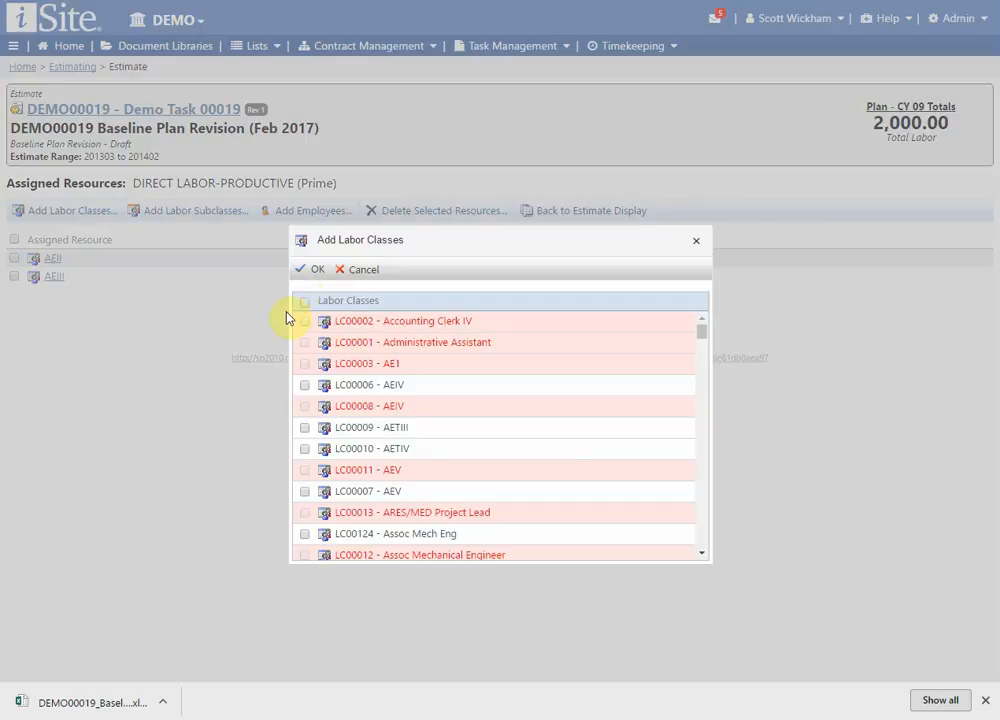
pyautogui.click(305, 386)
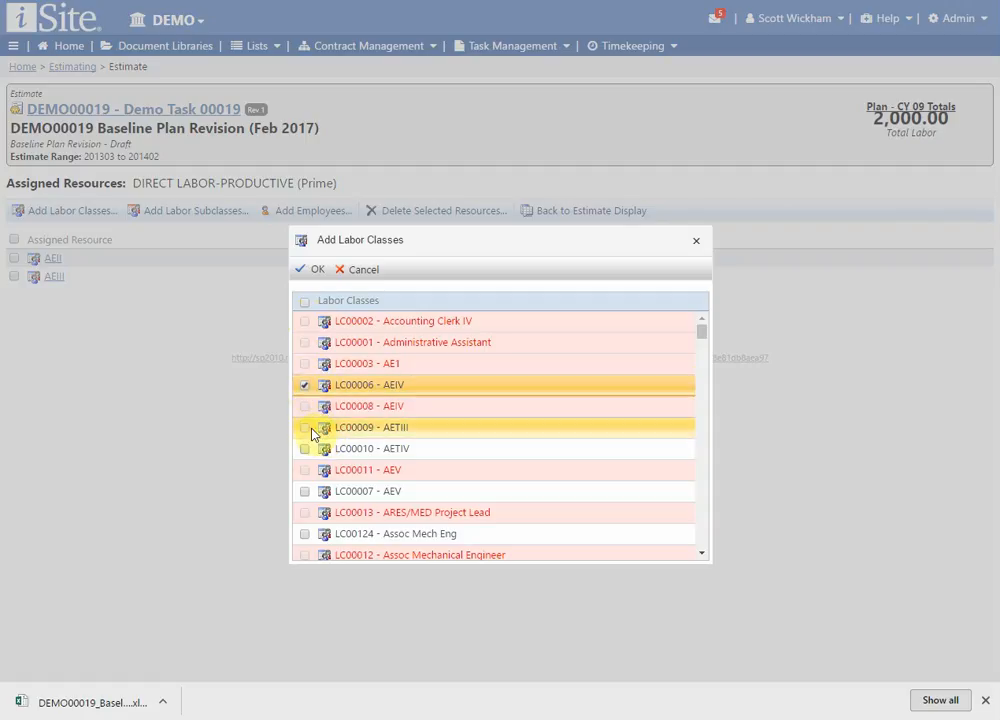
pyautogui.click(305, 428)
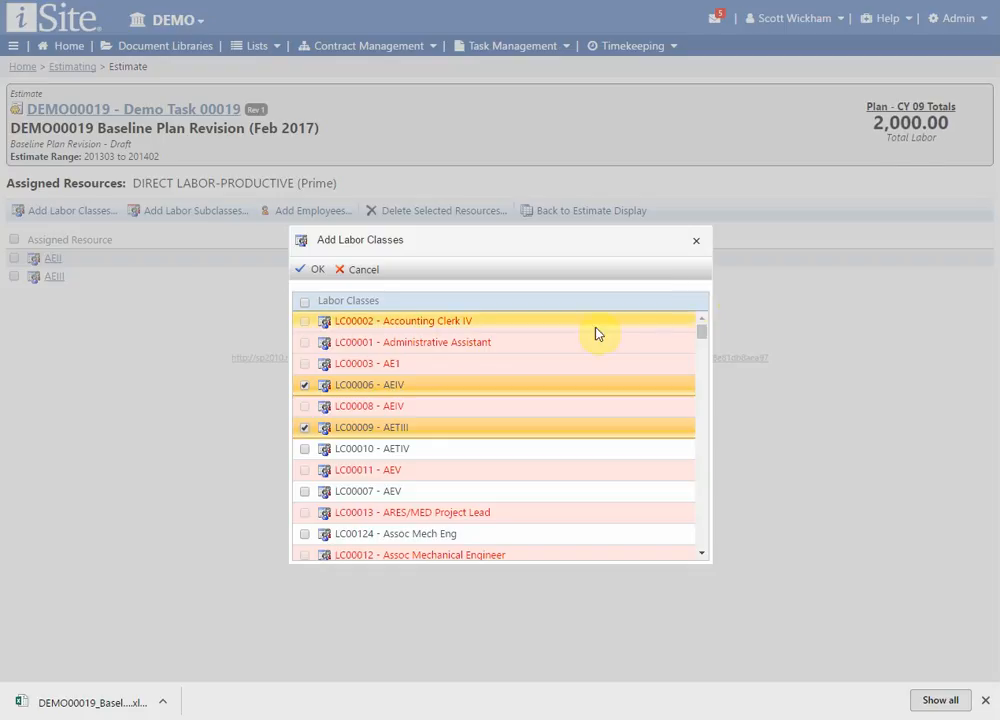
pyautogui.click(316, 270)
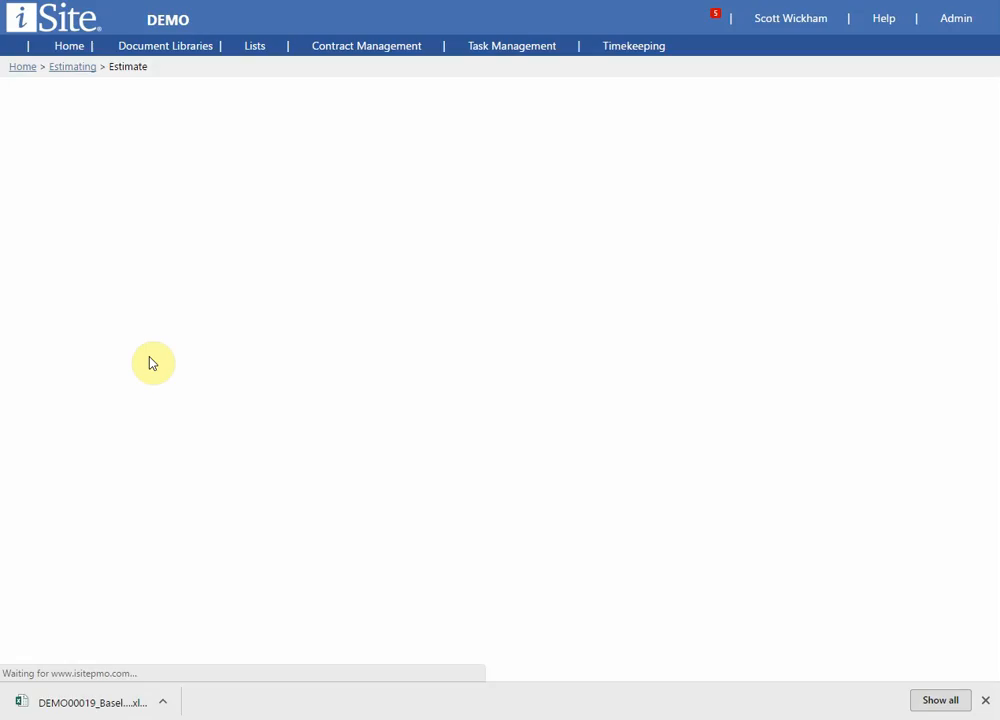
pyautogui.click(124, 362)
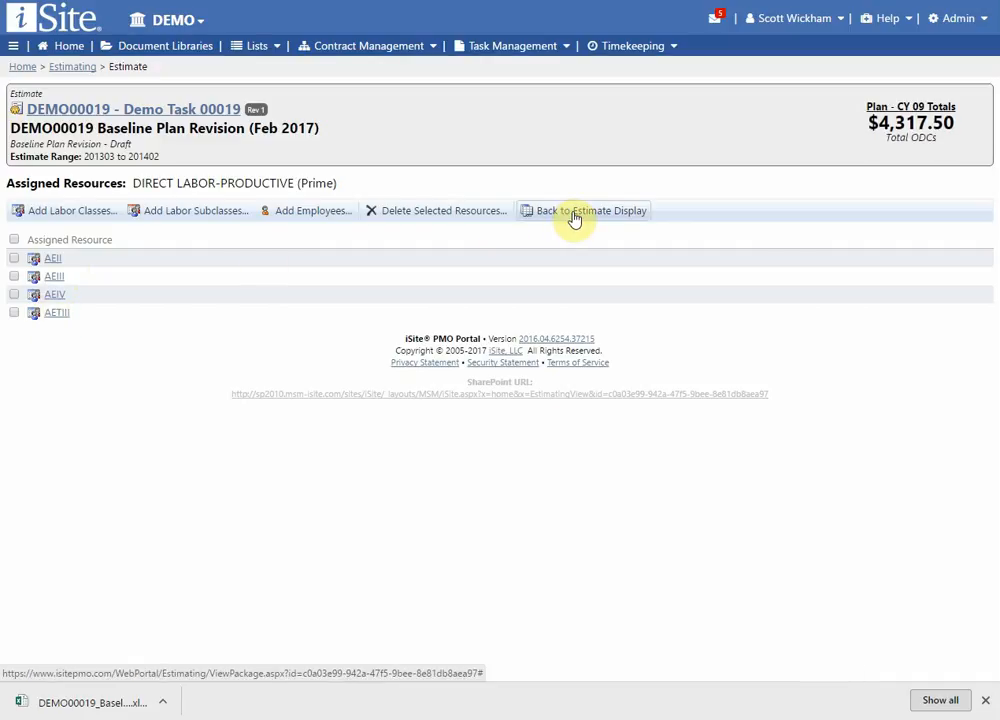
pyautogui.click(573, 212)
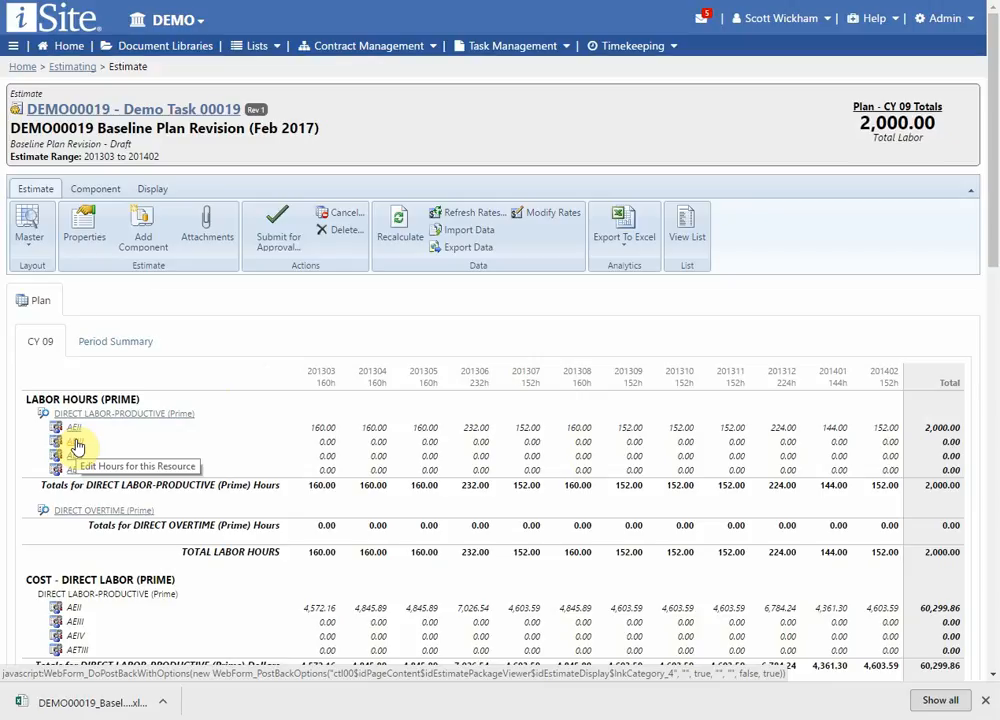
# Step: Enter the AEIII labor by FTE with 1 in every CY 09 period from 201303 to 201402, and save and close the entry
pyautogui.click(76, 443)
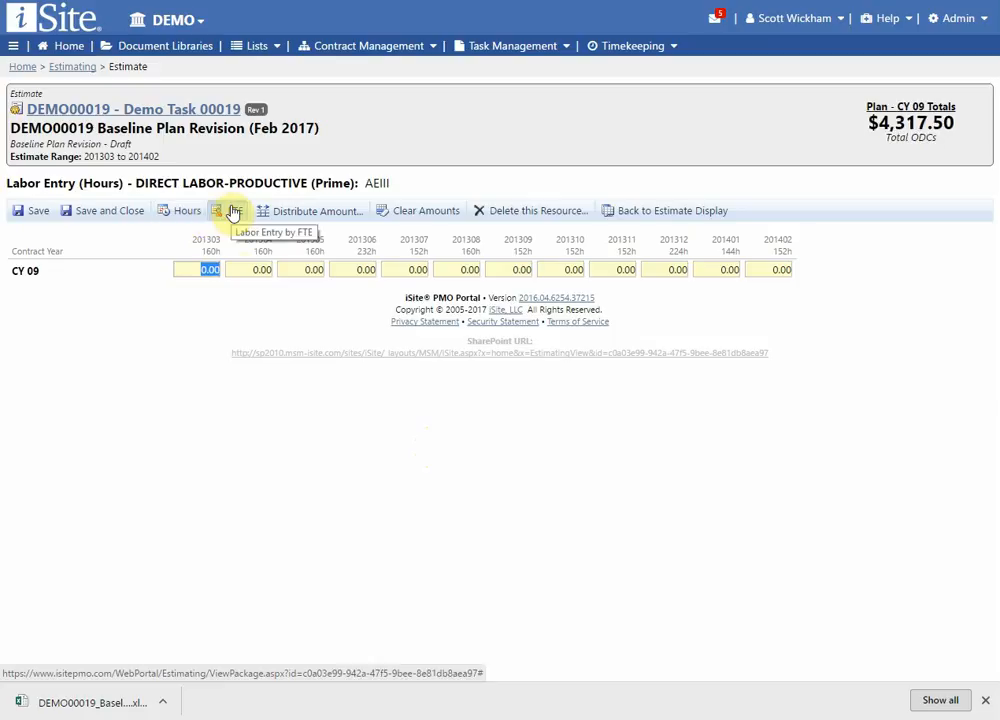
pyautogui.click(233, 212)
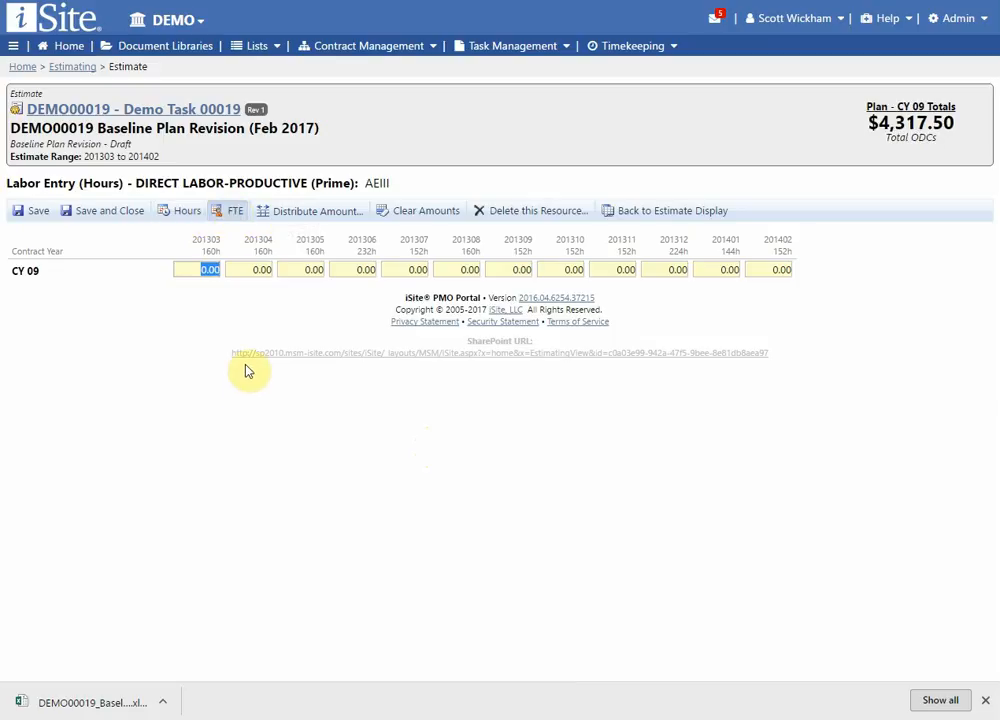
pyautogui.doubleClick(210, 251)
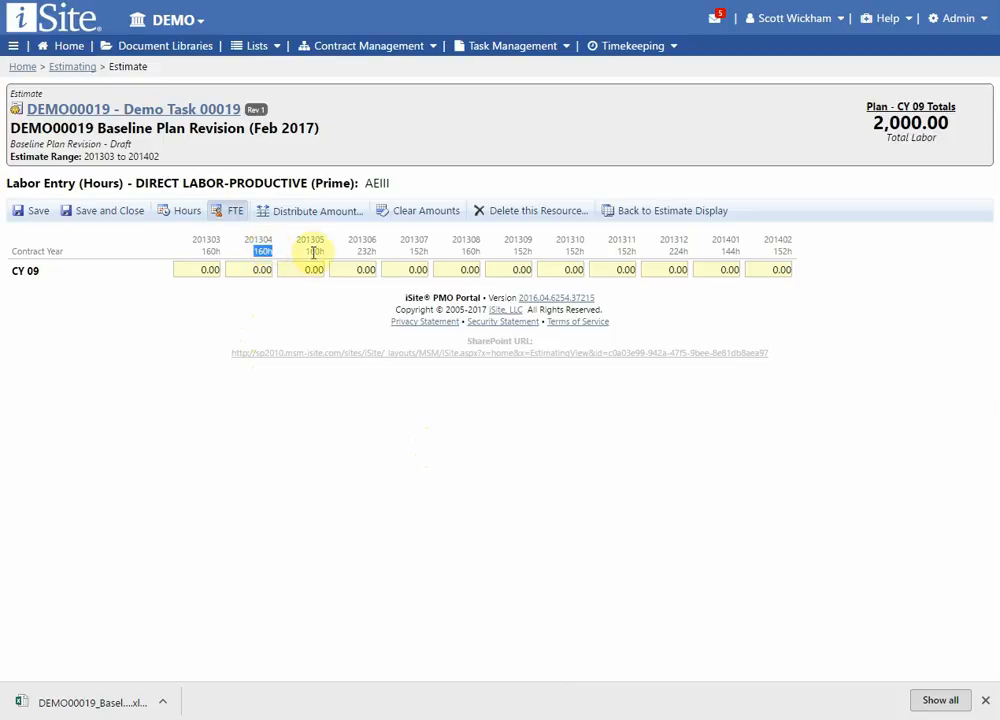
pyautogui.doubleClick(366, 251)
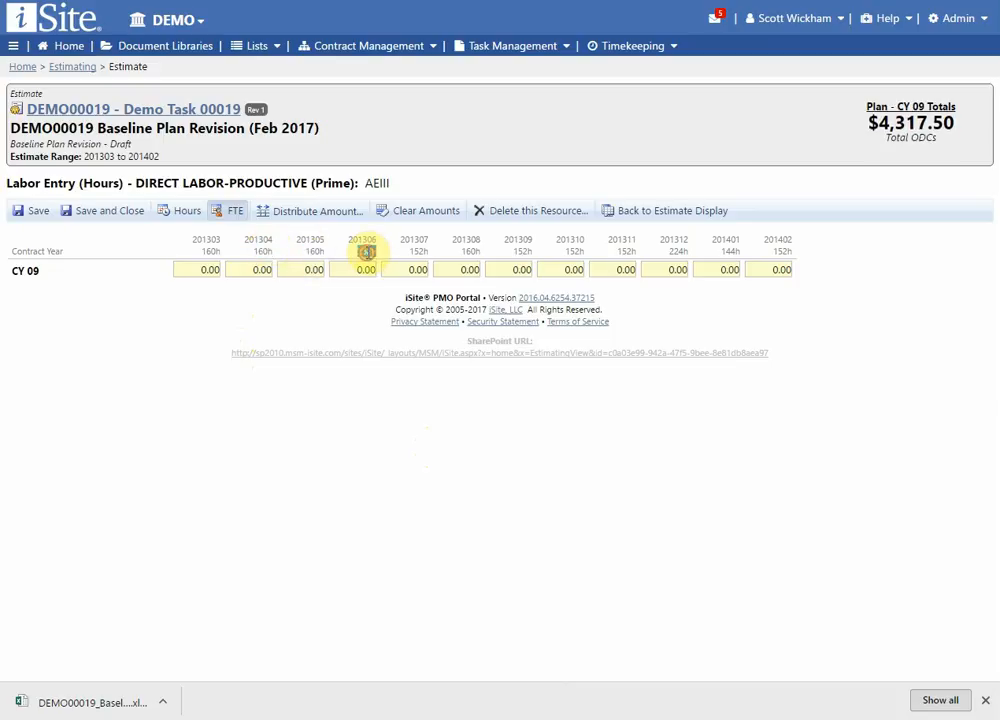
pyautogui.doubleClick(417, 251)
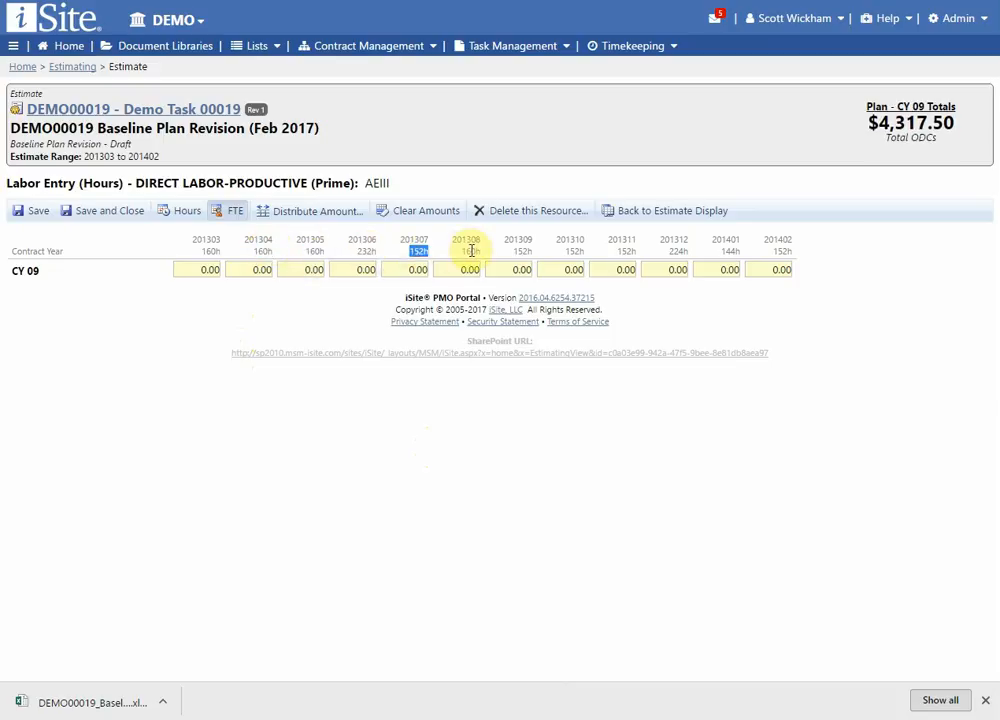
pyautogui.click(187, 268)
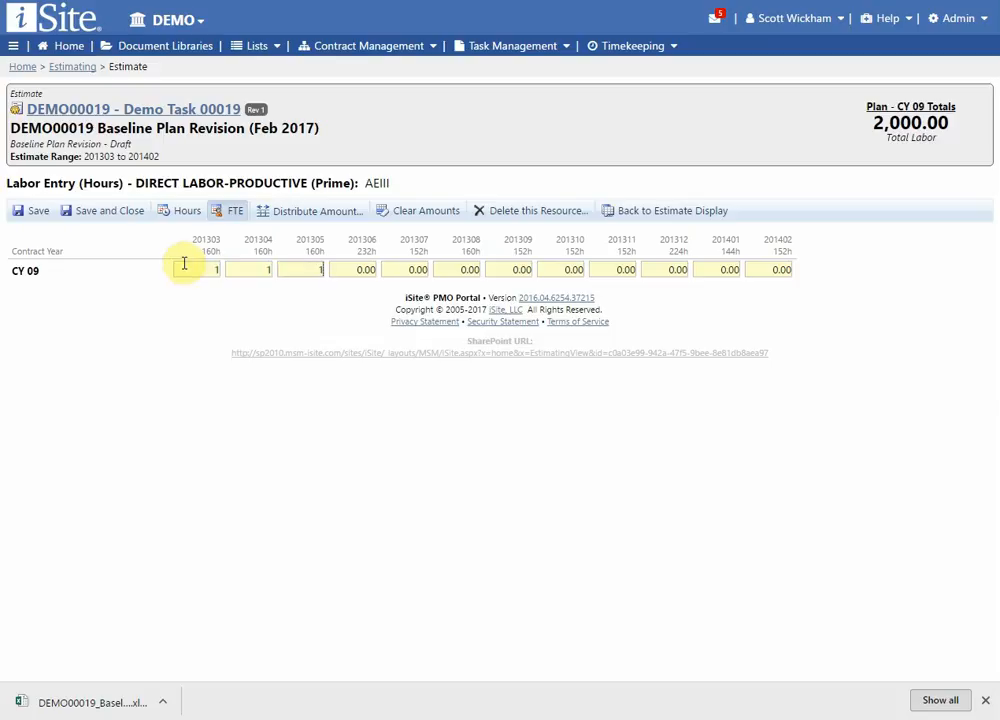
pyautogui.press('Tab')
pyautogui.write('1')
pyautogui.press('Tab')
pyautogui.write('1')
pyautogui.press('Tab')
pyautogui.write('1')
pyautogui.press('Tab')
pyautogui.write('1')
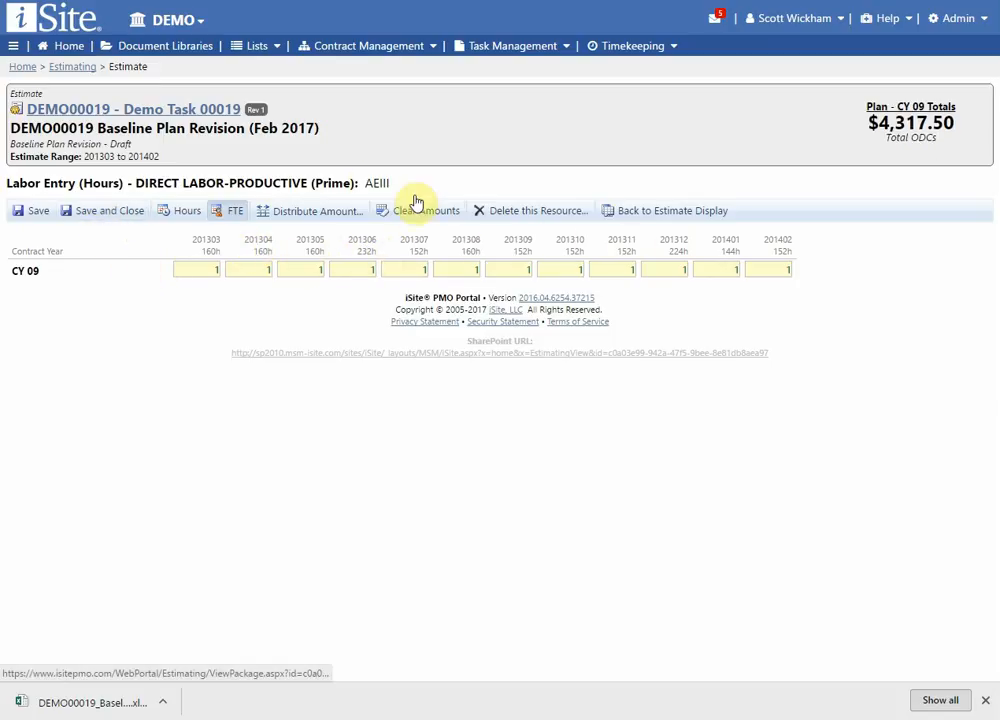
pyautogui.click(124, 212)
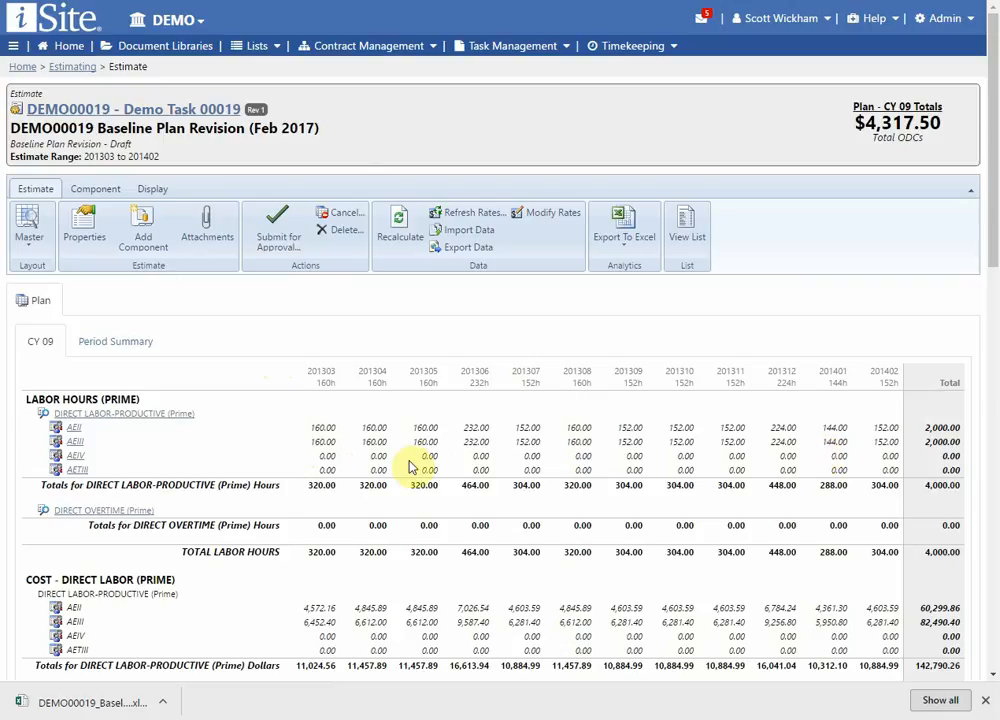
# Step: Enter the AEIV labor by hours with 100 in every CY 09 period from 201303 to 201402, and save and close the entry
pyautogui.click(76, 456)
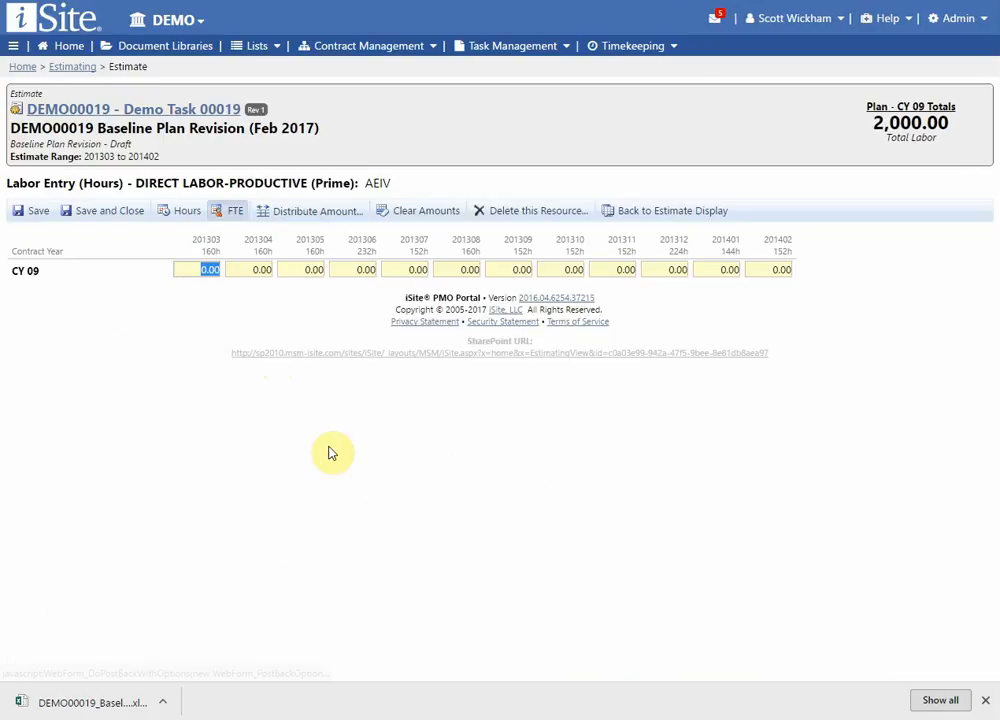
pyautogui.click(185, 211)
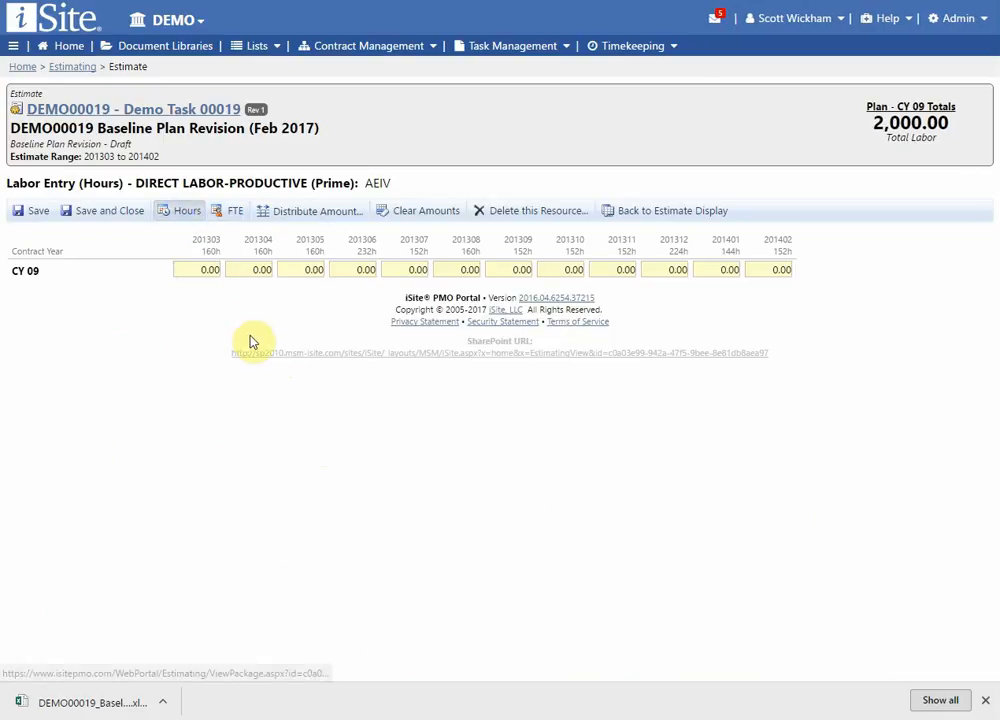
pyautogui.click(200, 299)
pyautogui.doubleClick(205, 299)
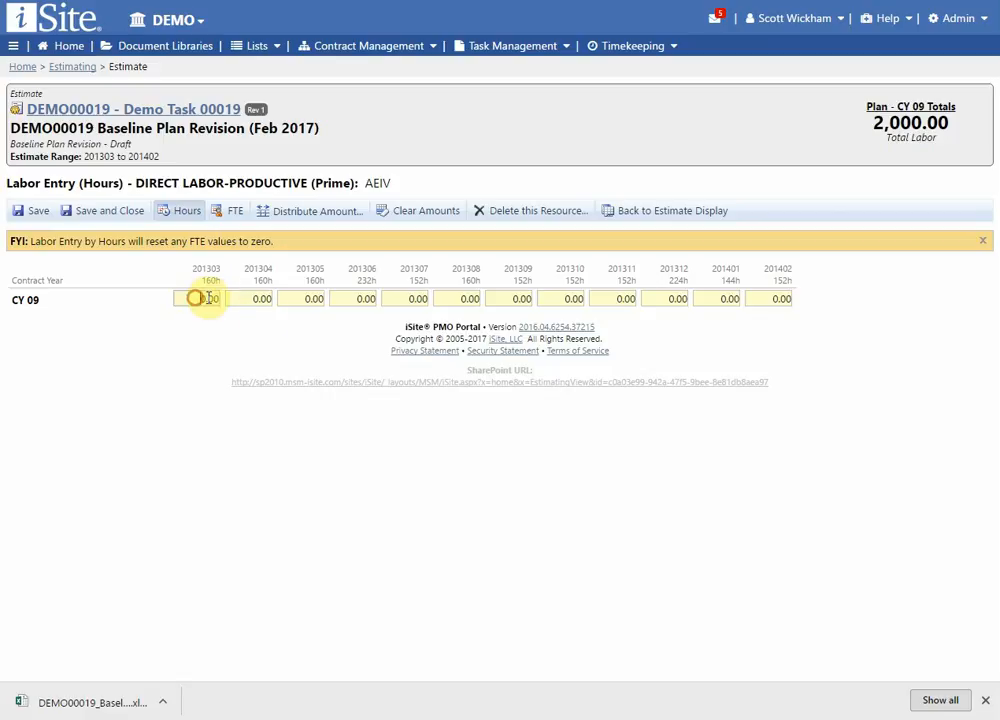
pyautogui.write('100')
pyautogui.press('Tab')
pyautogui.write('1')
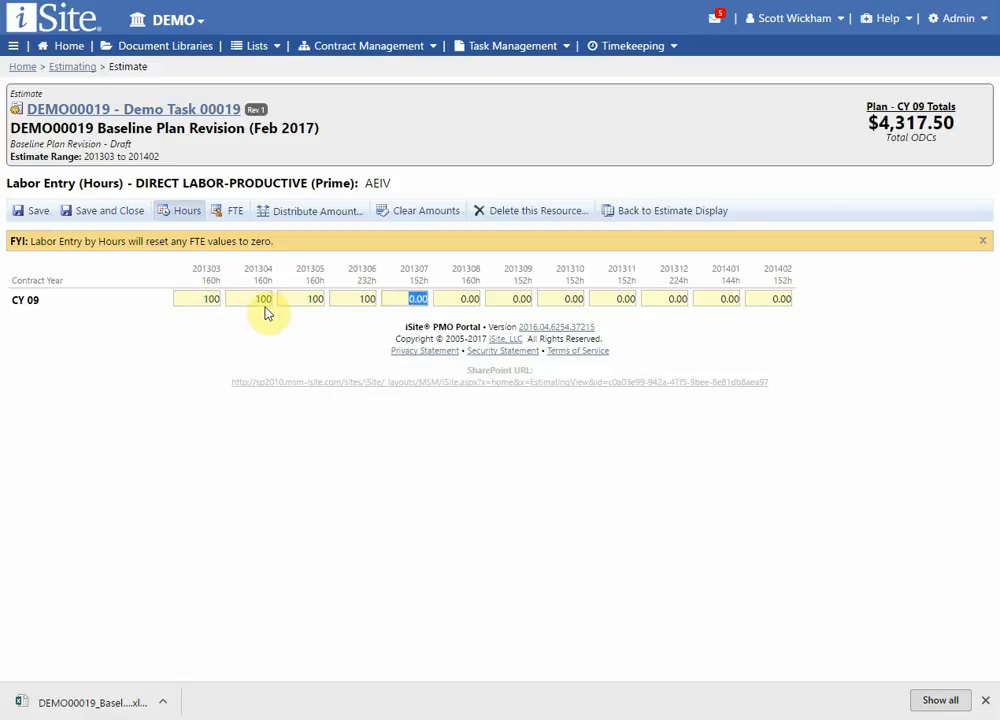
pyautogui.press('Tab')
pyautogui.write('100')
pyautogui.press('Tab')
pyautogui.write('10')
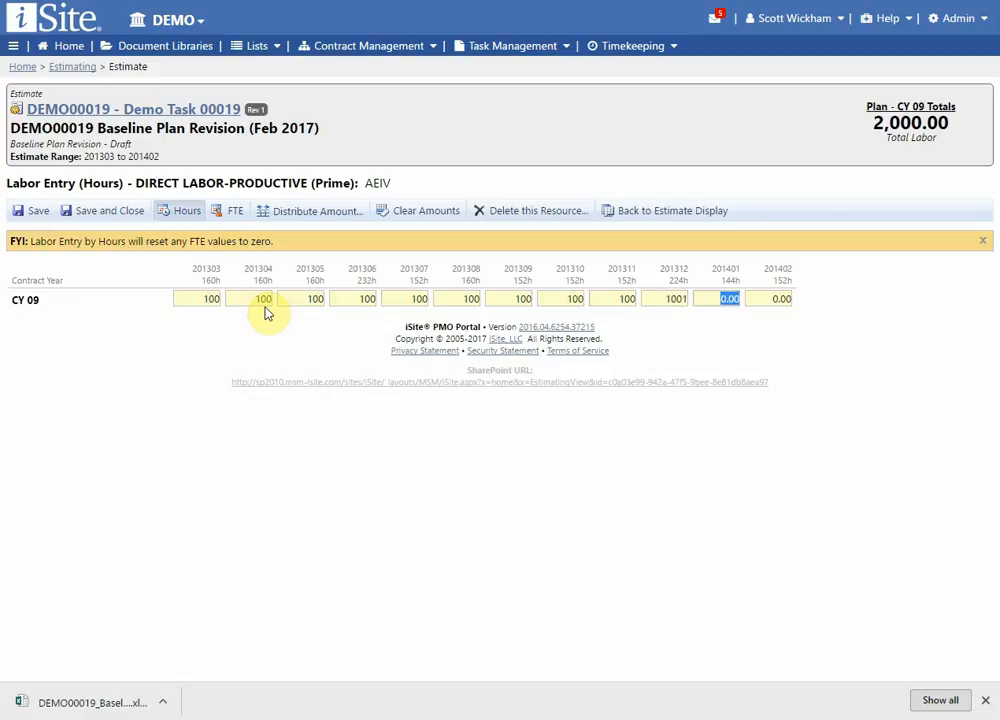
pyautogui.write('1')
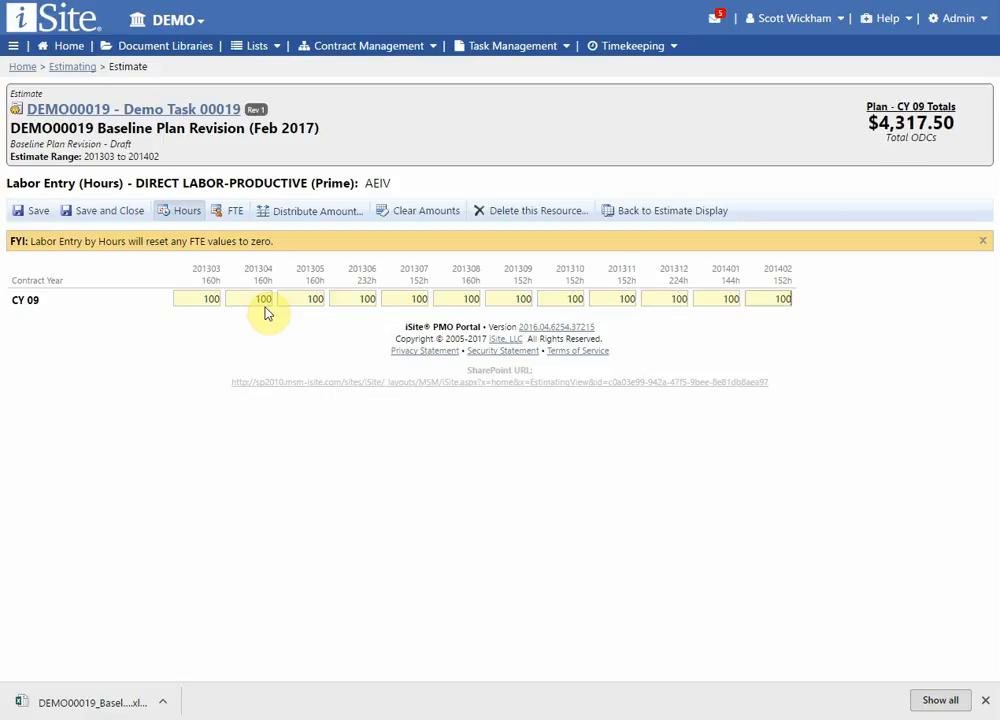
pyautogui.click(113, 219)
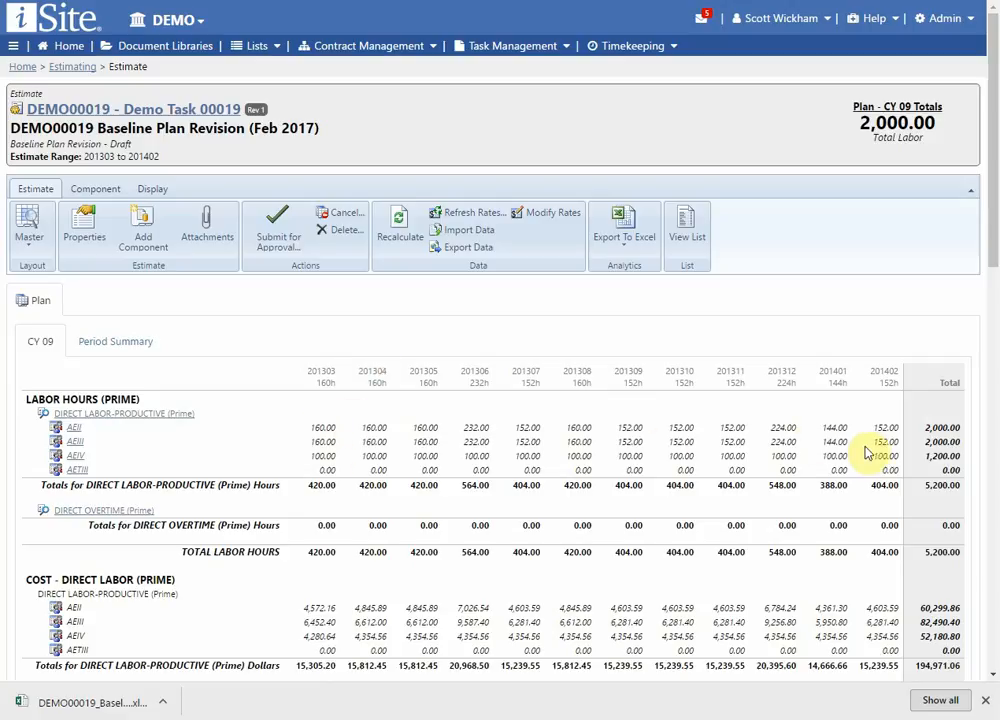
# Step: Open the AETIII labor entry and distribute 100 hours to months 201303 through 201402 with the Copy To All method
pyautogui.click(82, 477)
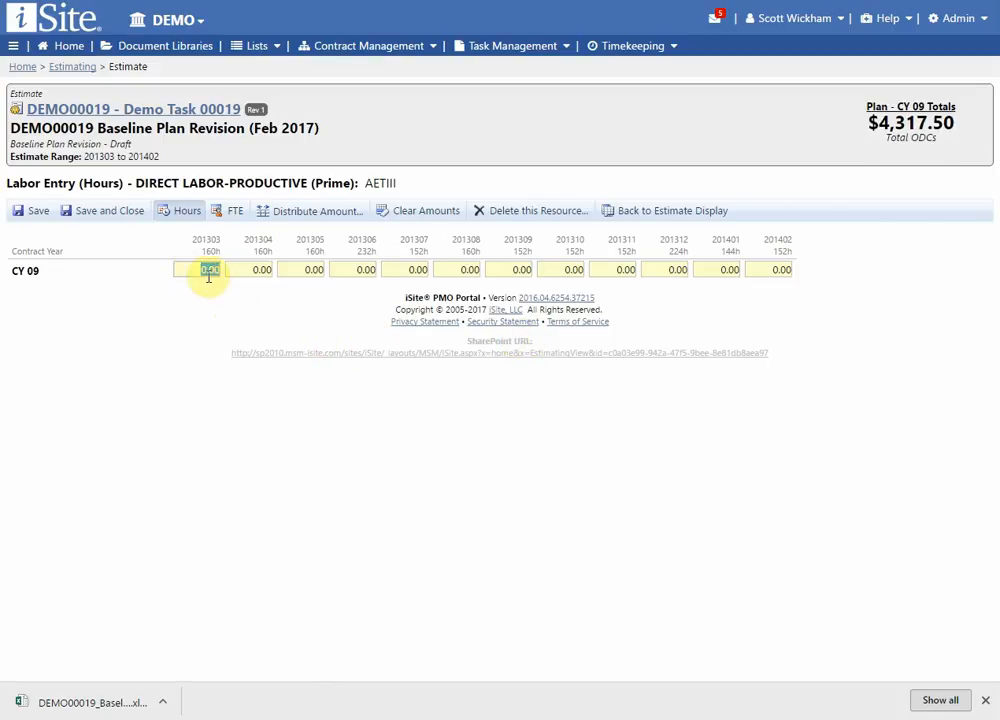
pyautogui.click(309, 211)
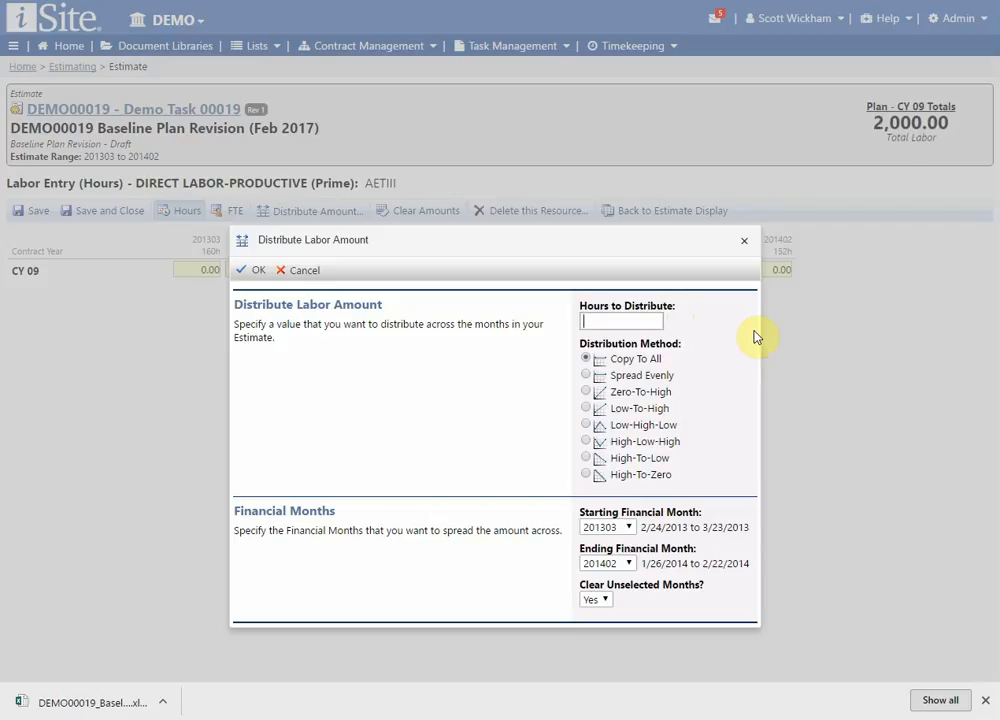
pyautogui.write('100')
pyautogui.click(706, 340)
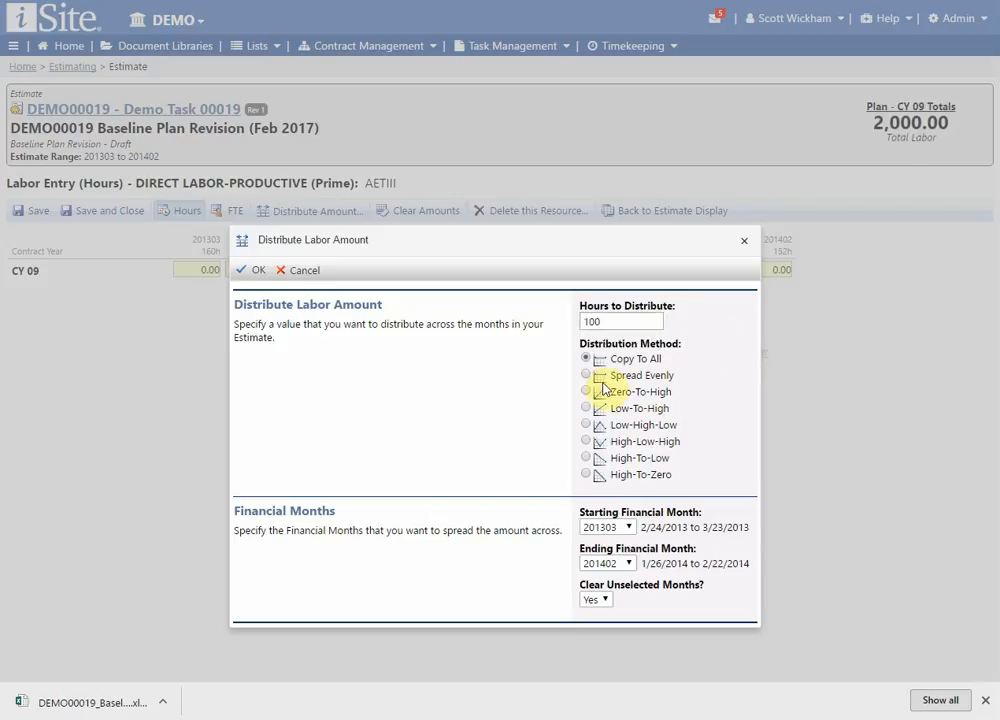
pyautogui.click(256, 279)
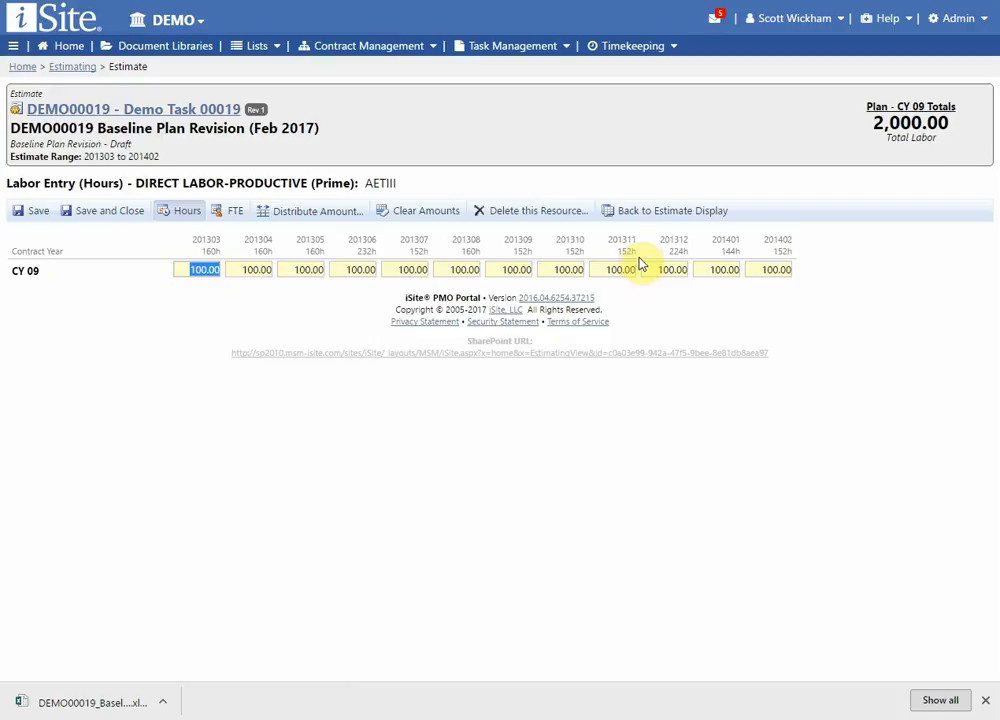
# Step: Distribute 10000 hours across the AETIII months 201303 to 201402 with the Spread Evenly method
pyautogui.click(315, 210)
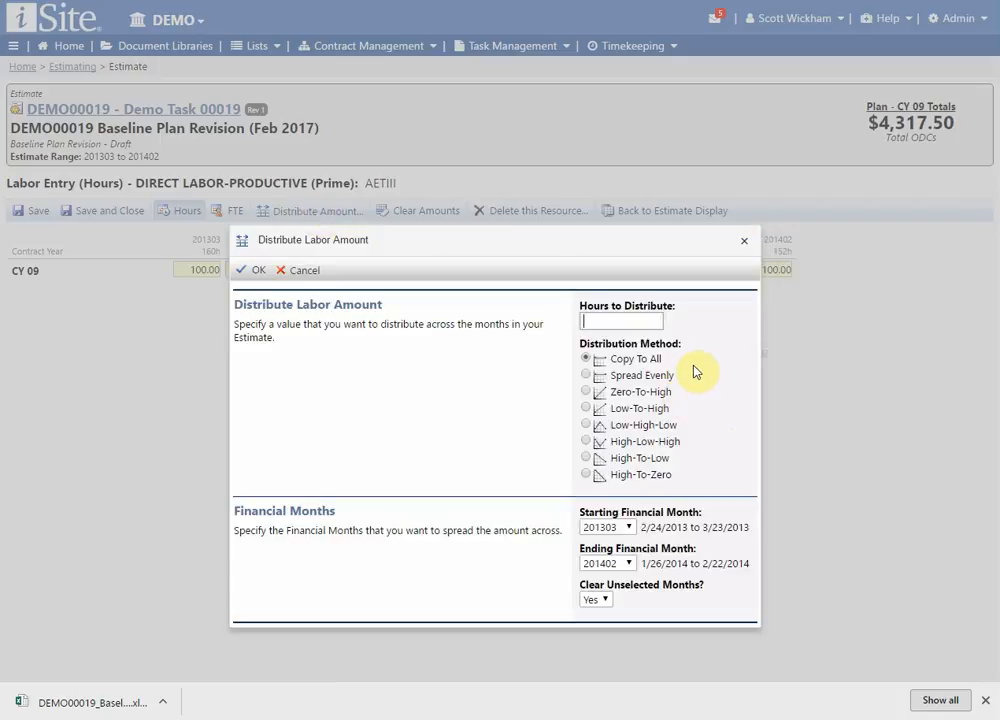
pyautogui.write('10000')
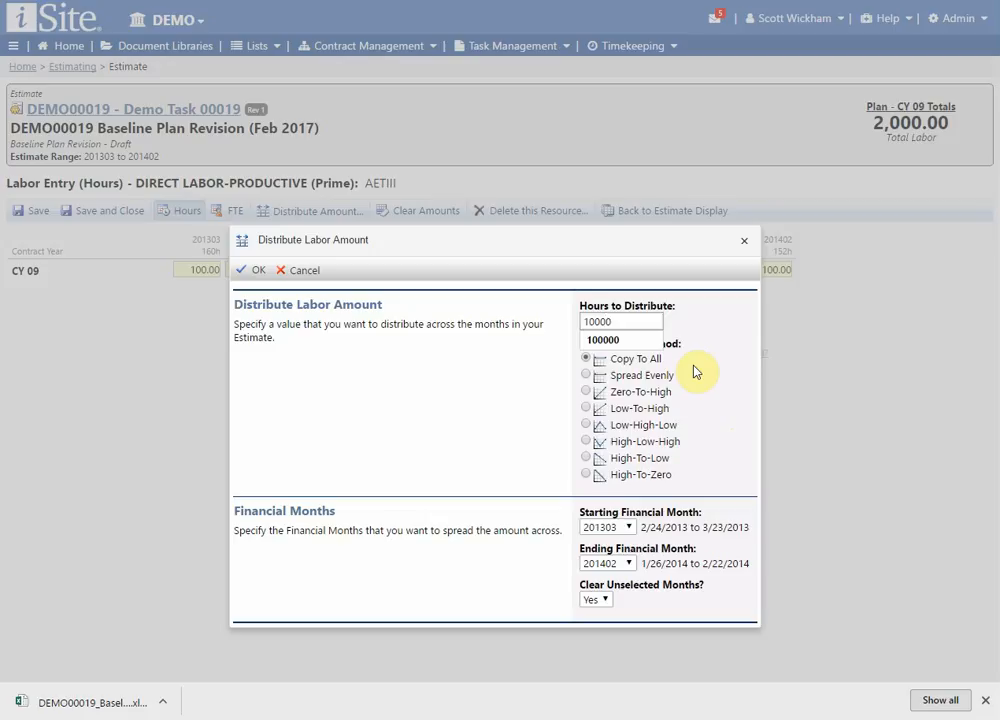
pyautogui.click(699, 368)
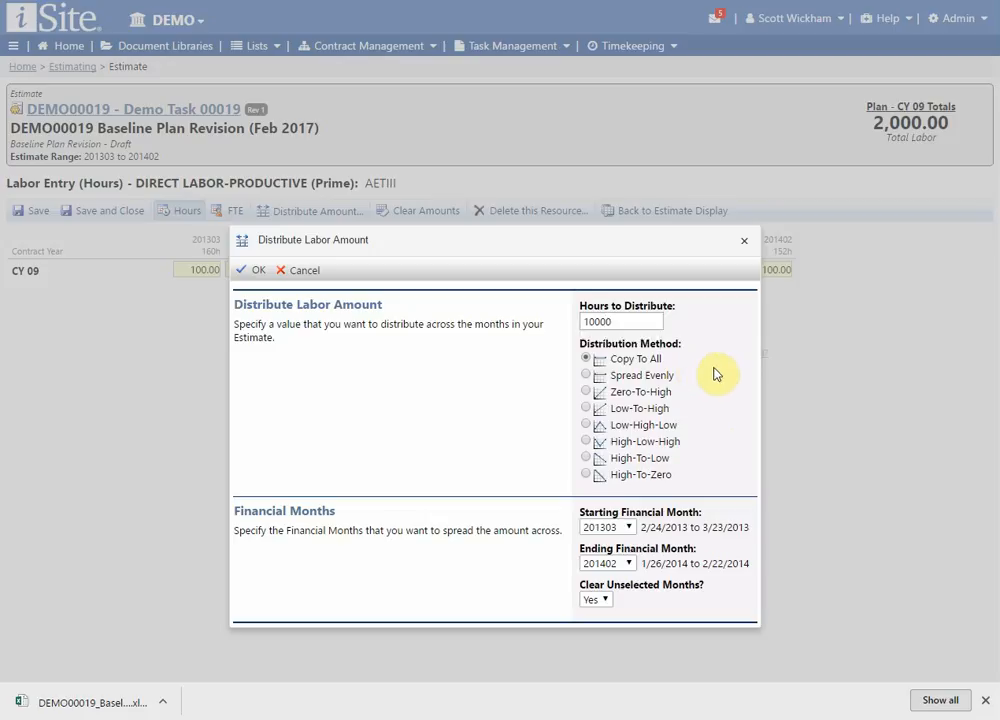
pyautogui.click(586, 374)
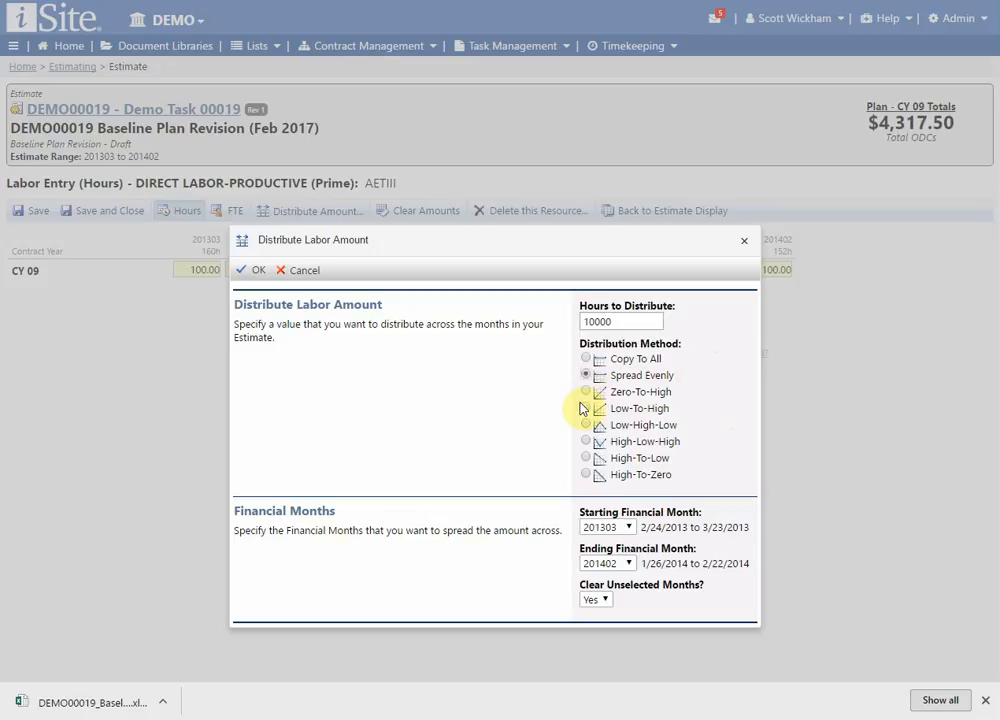
pyautogui.click(253, 270)
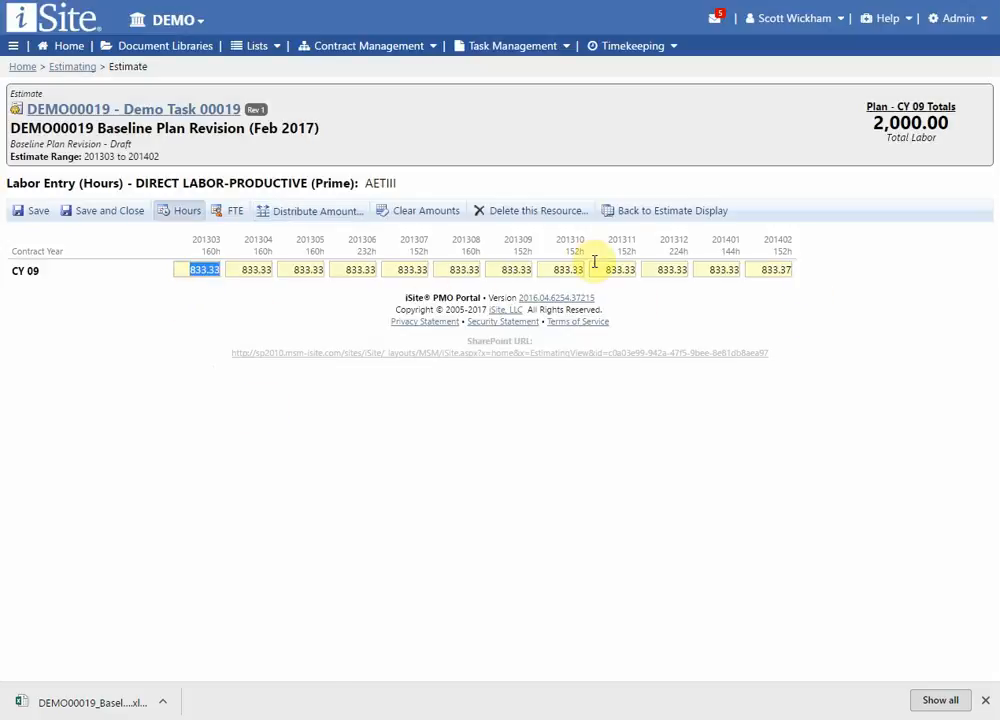
# Step: Redistribute 10000 hours across the AETIII months 201303 to 201402 with the Low-To-High method
pyautogui.click(333, 214)
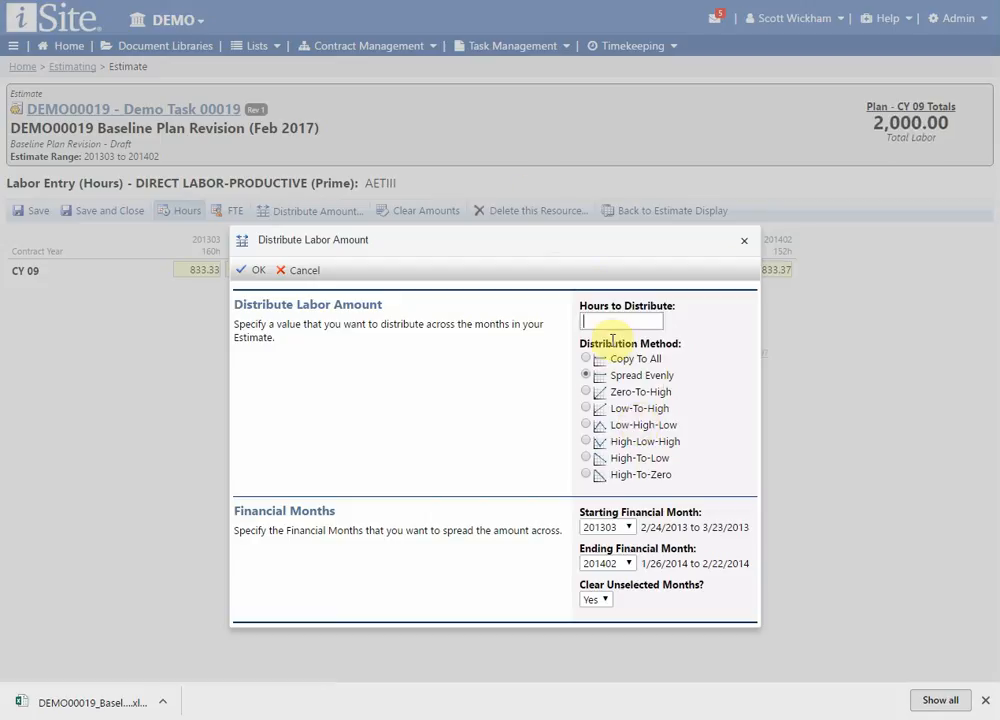
pyautogui.write('10000')
pyautogui.click(732, 374)
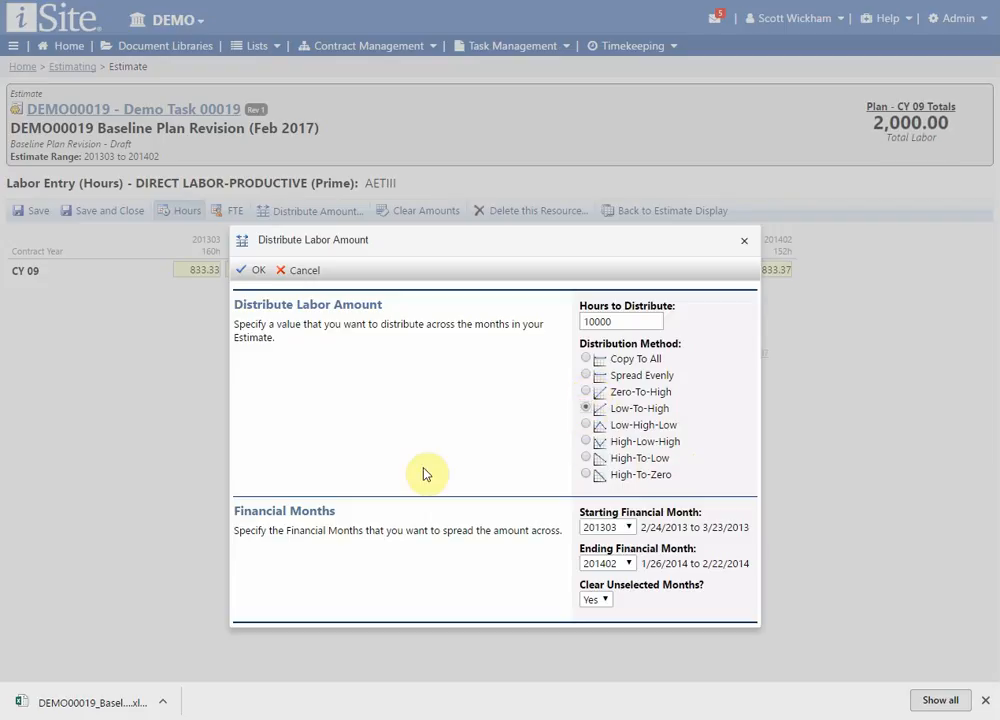
pyautogui.click(253, 271)
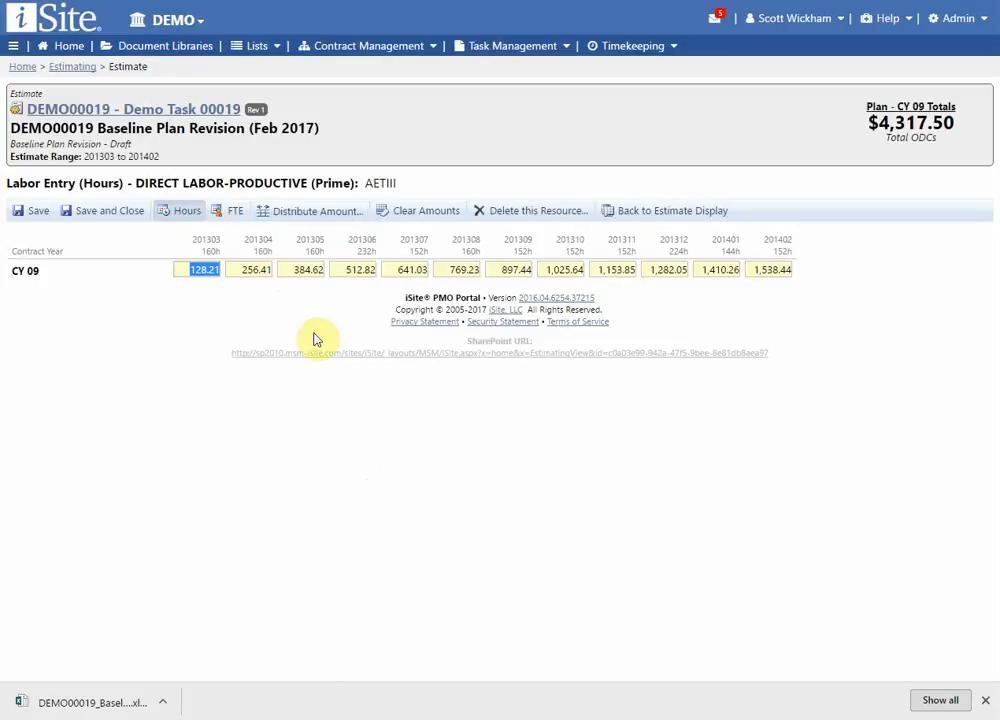
# Step: Switch the AETIII labor entry to FTE and distribute 1.25 FTEs to every month with Copy To All
pyautogui.click(237, 214)
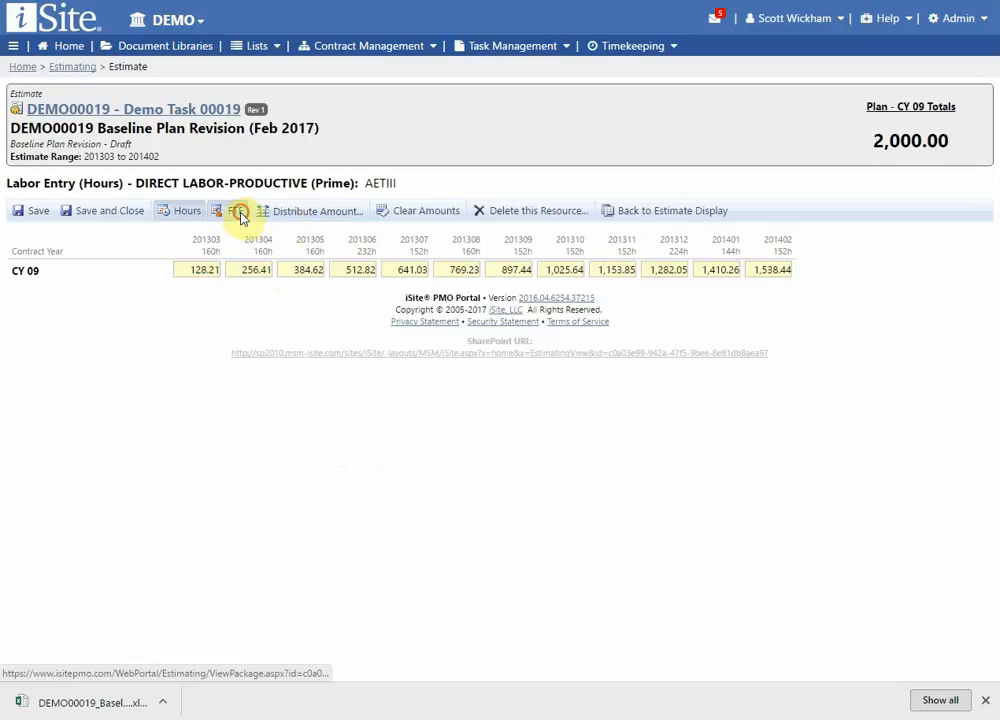
pyautogui.click(327, 214)
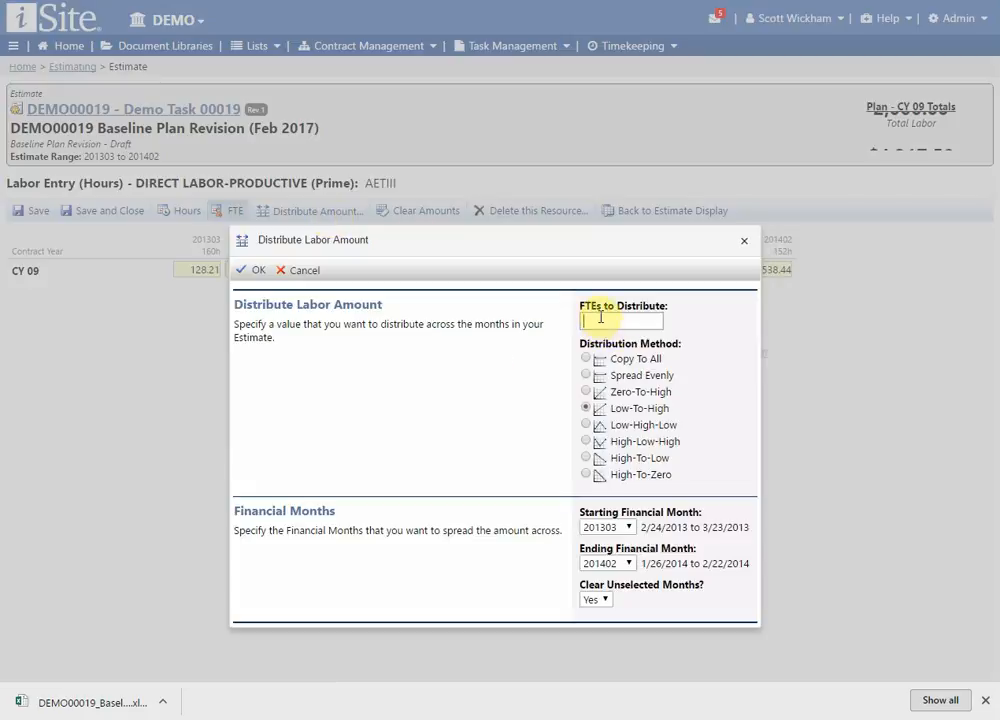
pyautogui.write('1')
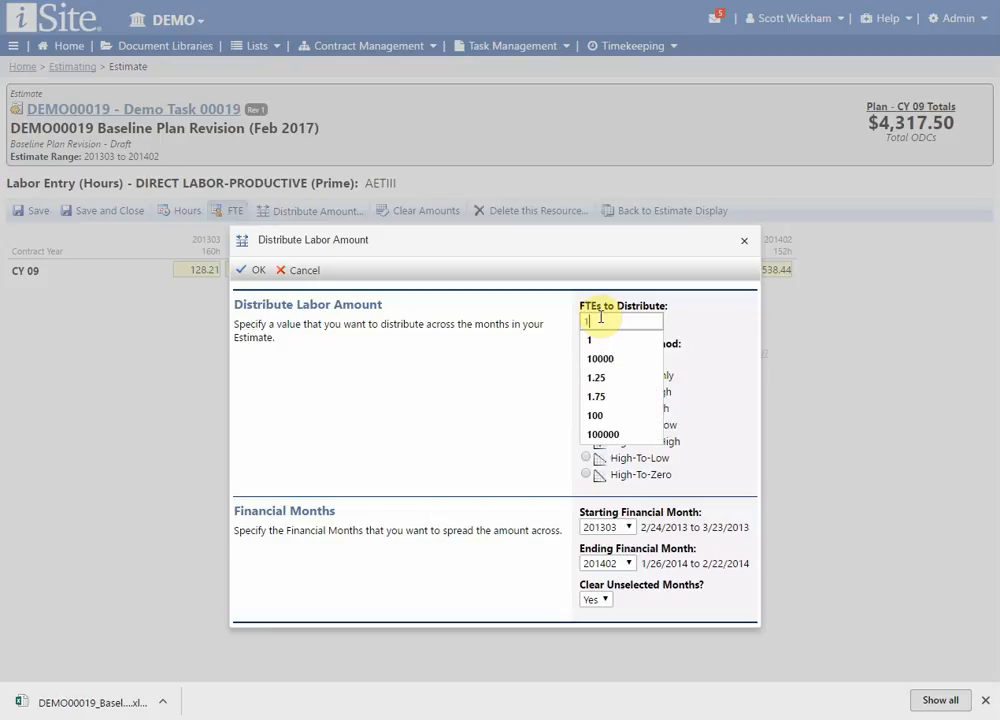
pyautogui.write('.25')
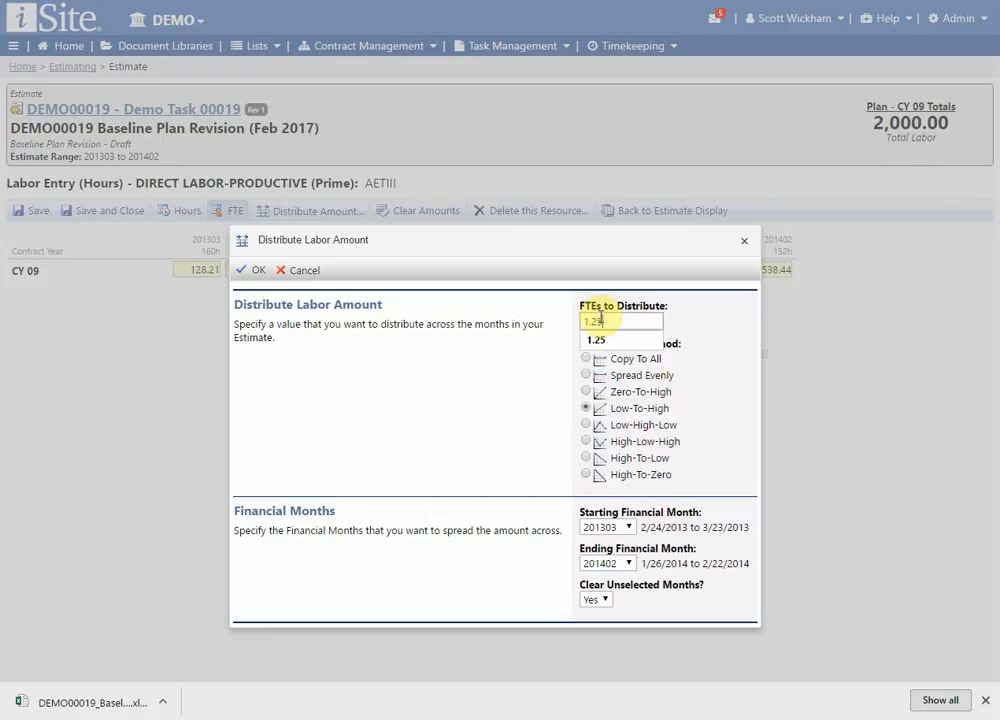
pyautogui.click(587, 358)
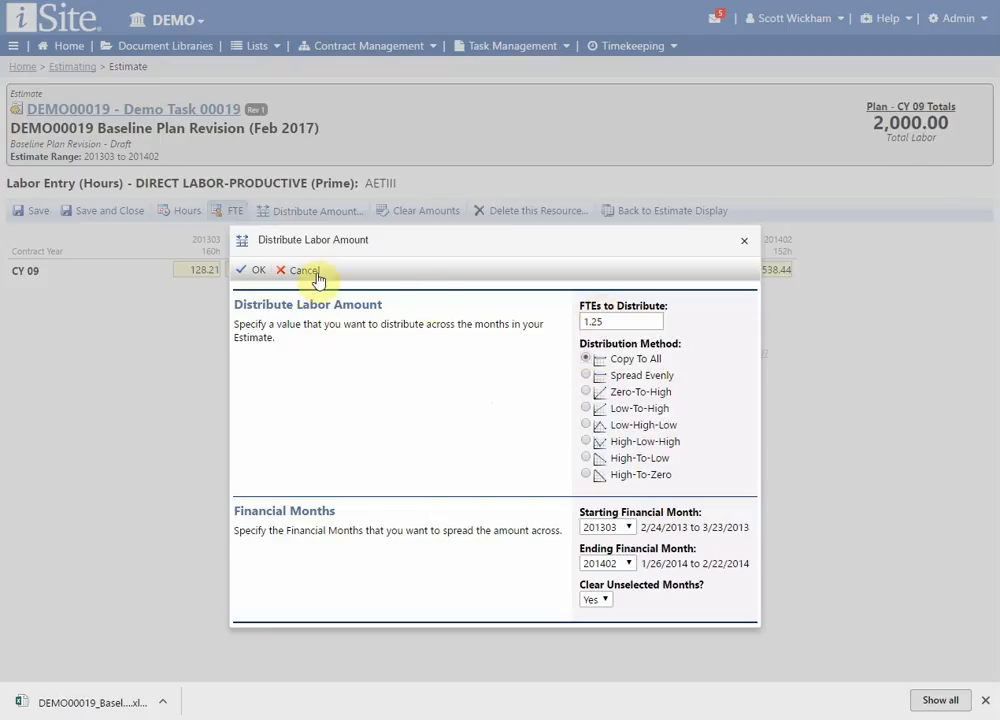
pyautogui.click(258, 270)
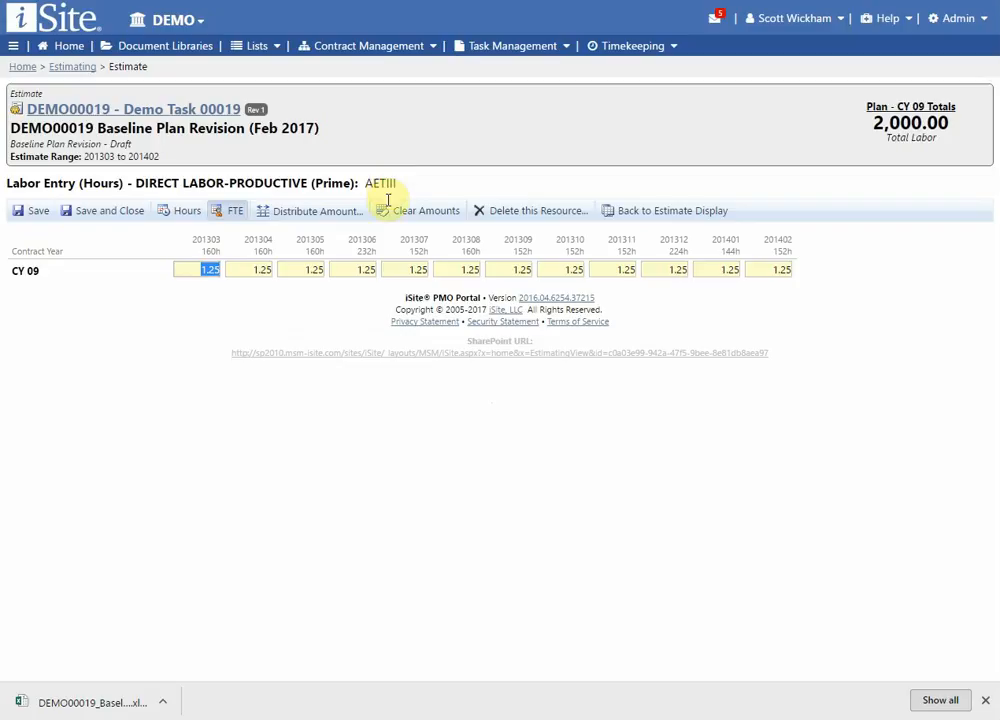
# Step: Clear the AETIII amounts, distribute 1.25 FTEs again to all months with Copy To All, and save and close the entry
pyautogui.click(419, 215)
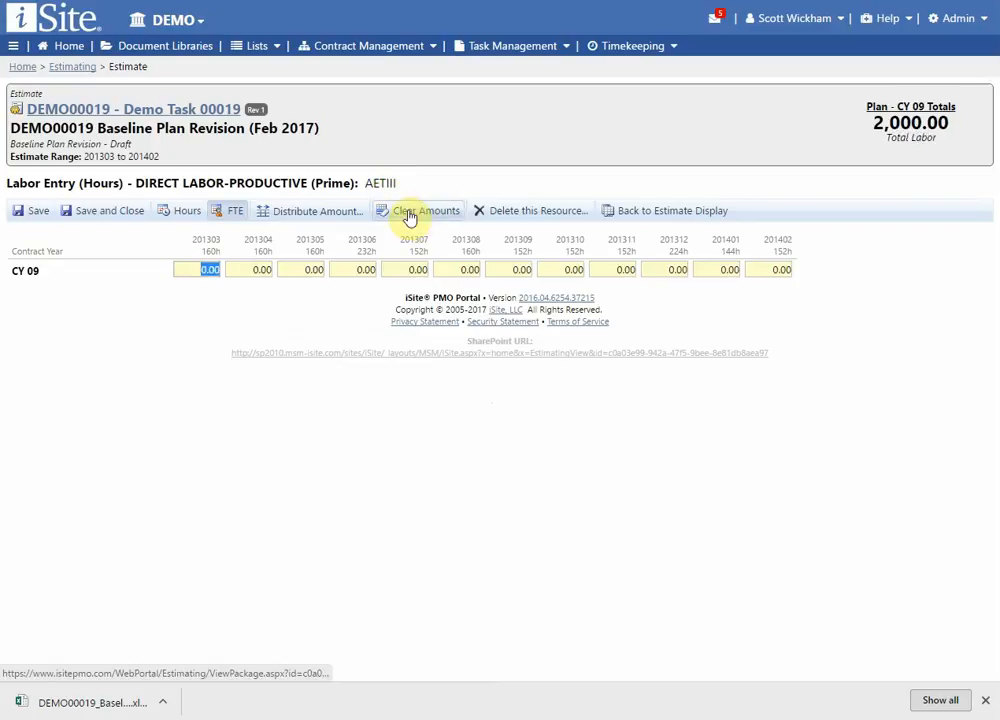
pyautogui.click(310, 211)
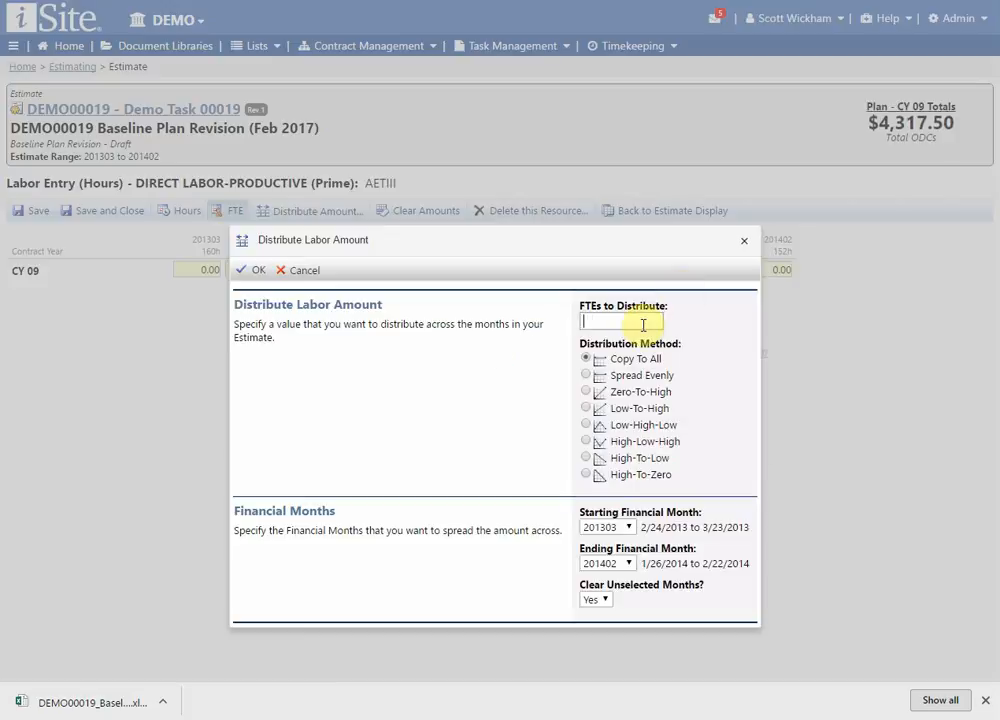
pyautogui.write('1.25')
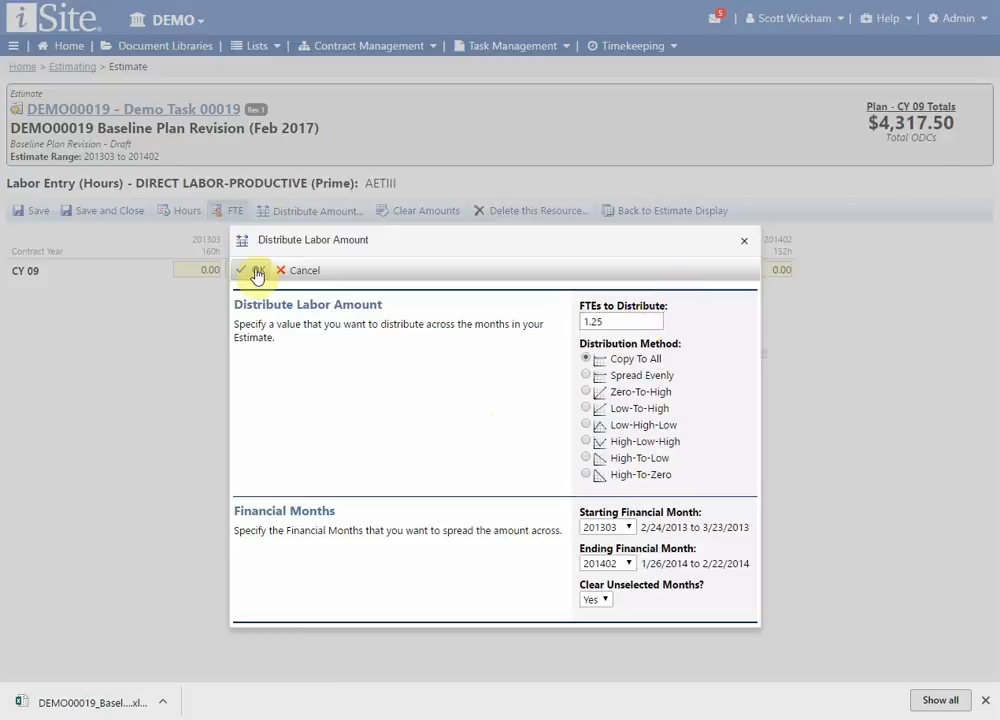
pyautogui.click(254, 270)
pyautogui.click(105, 212)
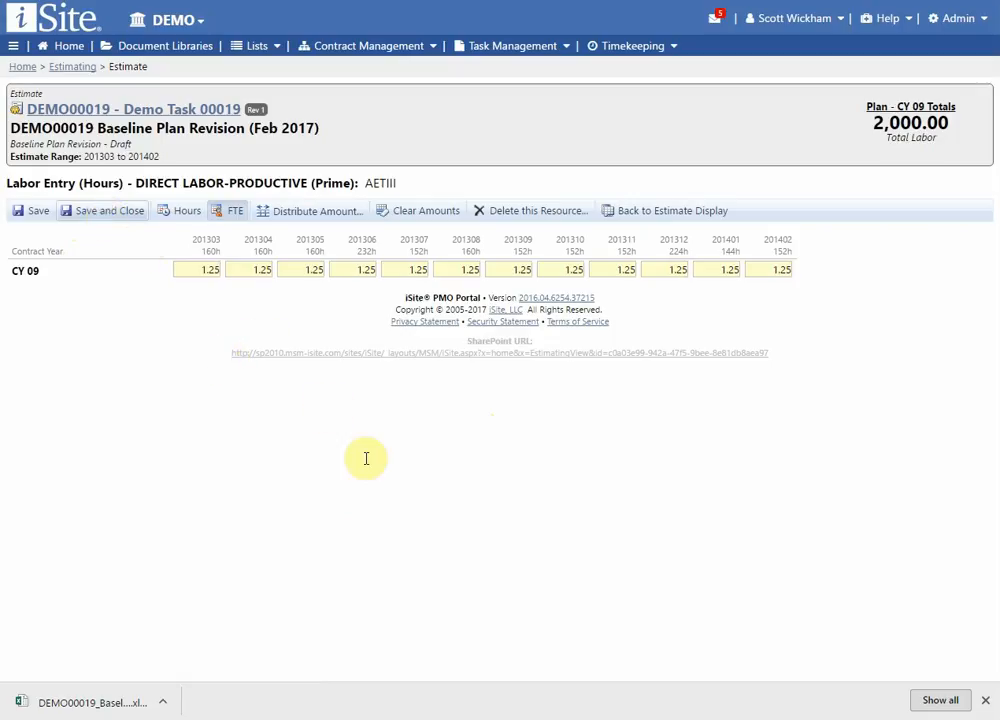
# Step: Examine the CY 09 plan's prime labor hours and costs, subcontractor labor sections, overheads, total labor-related costs and task-direct costs
pyautogui.scroll(-4, 548, 470)
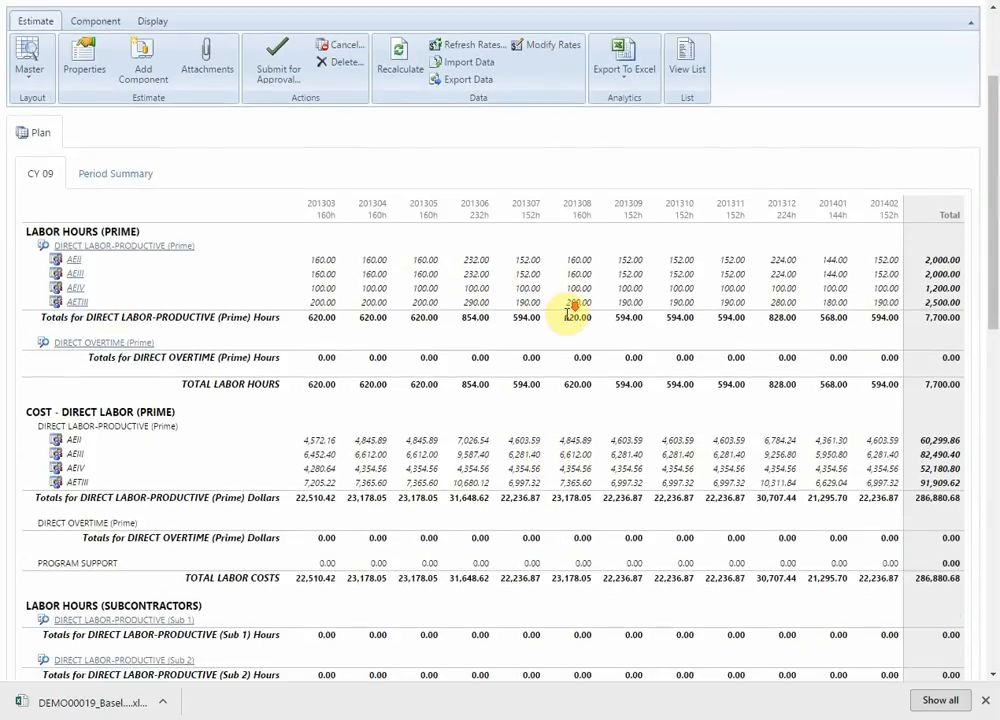
pyautogui.scroll(-2, 570, 338)
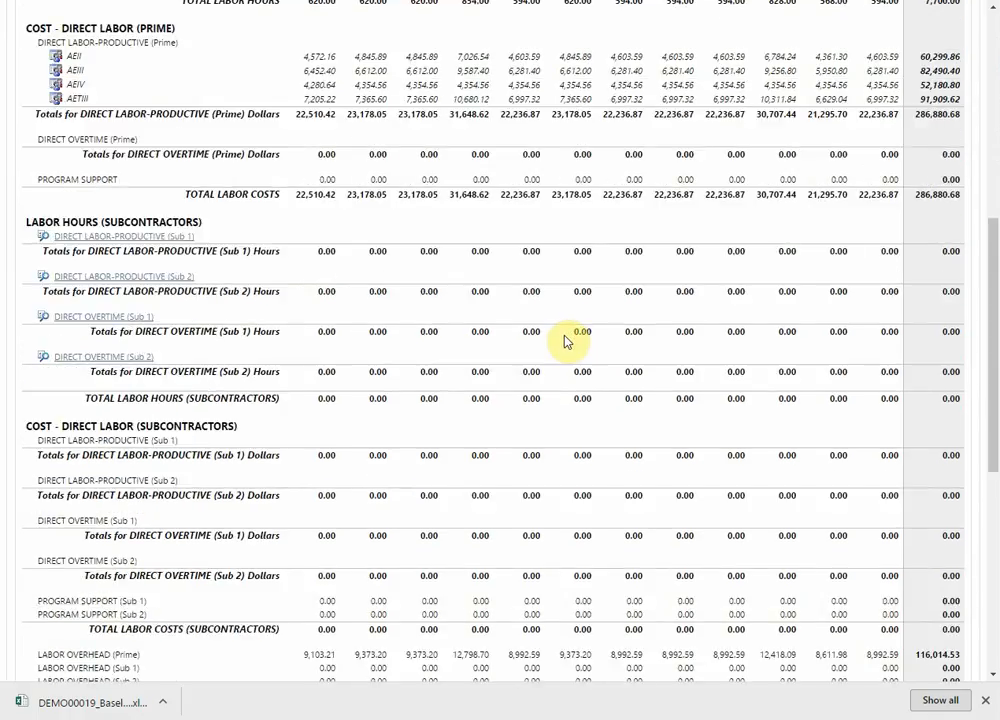
pyautogui.scroll(-2, 565, 345)
pyautogui.scroll(3, 563, 350)
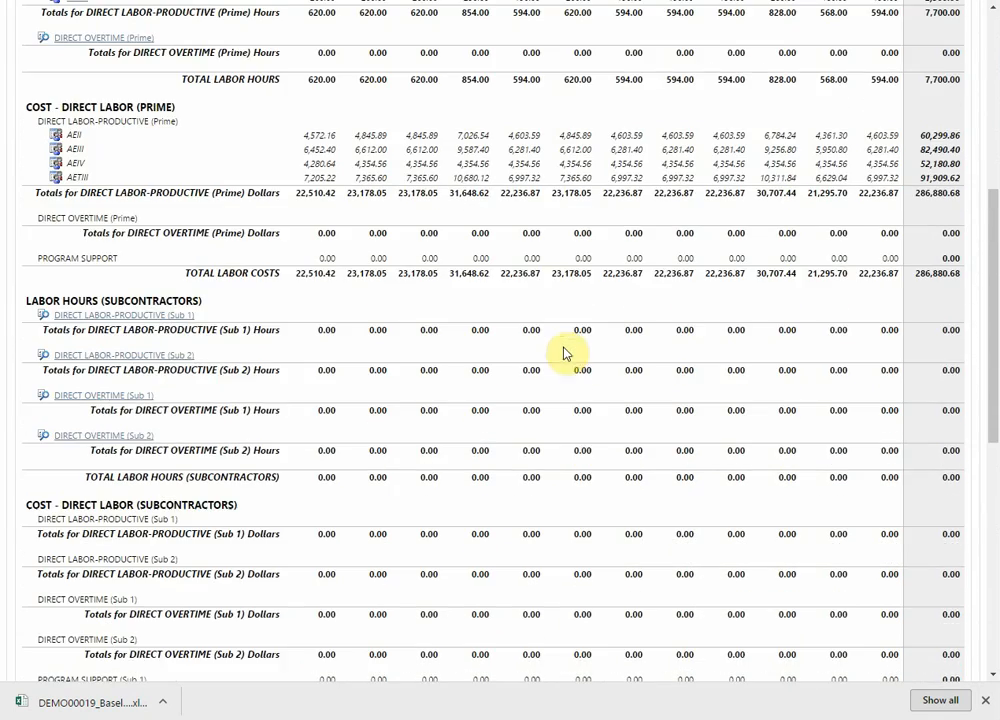
pyautogui.scroll(2, 536, 393)
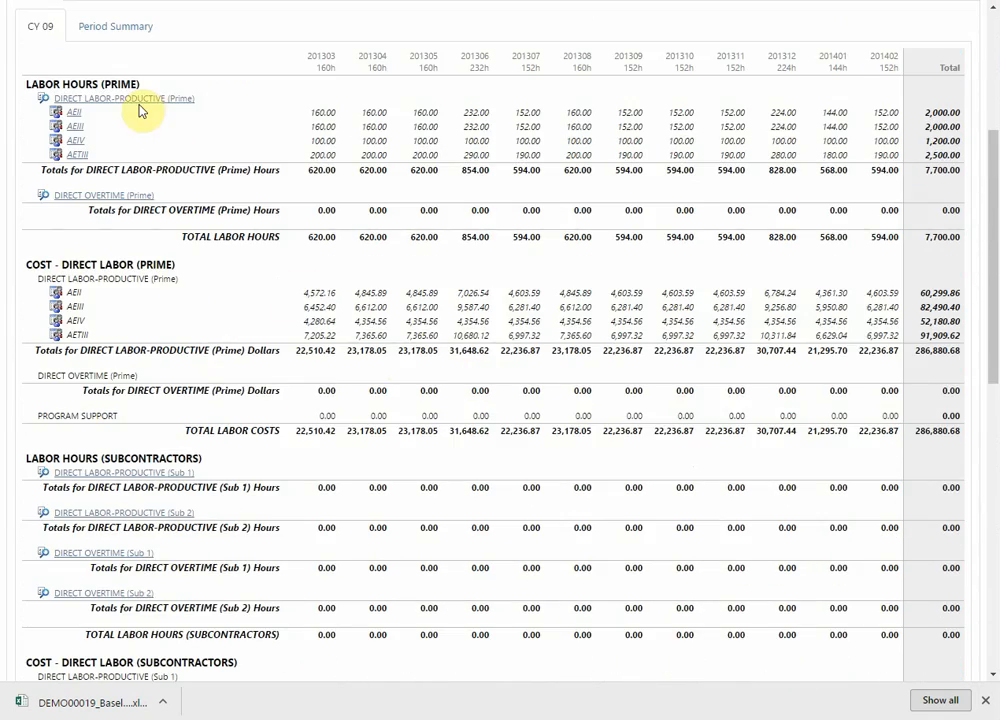
pyautogui.scroll(-2, 70, 330)
pyautogui.scroll(-2, 110, 475)
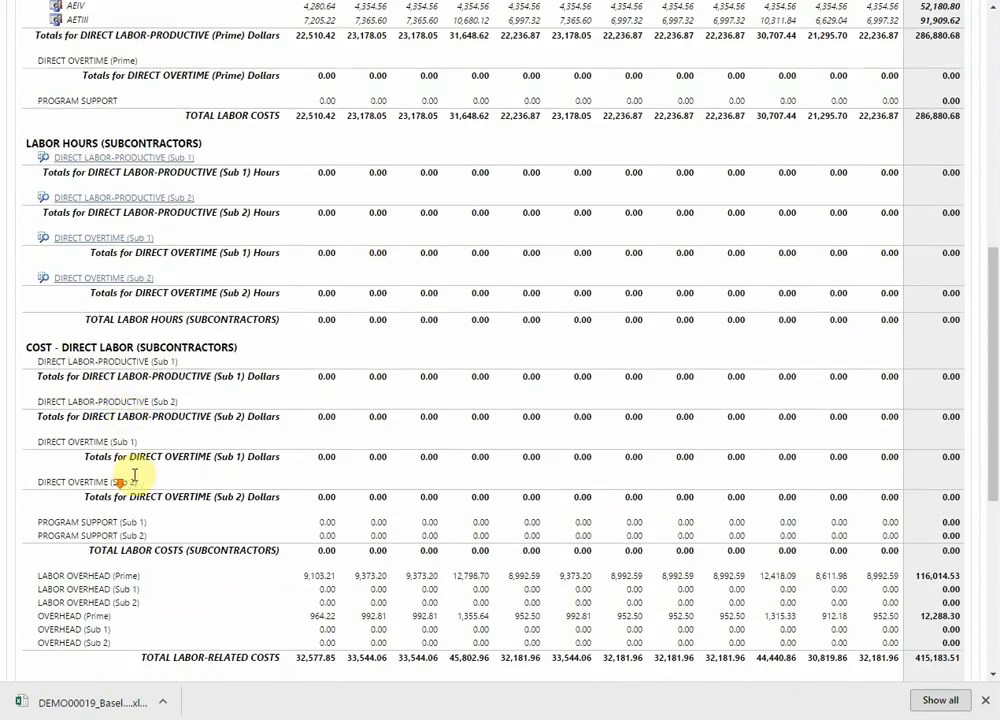
pyautogui.scroll(-2, 258, 400)
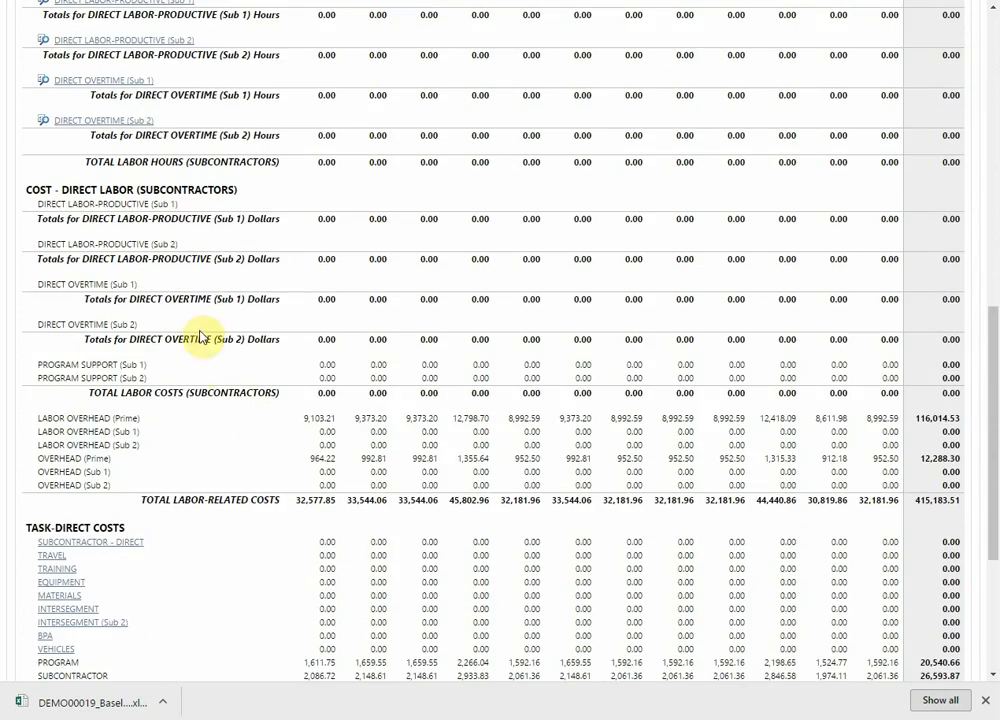
# Step: Examine the CY 09 prime labor costs by month for AEII, AEIII, AEIV and AETIII against their labor hours
pyautogui.scroll(3, 172, 417)
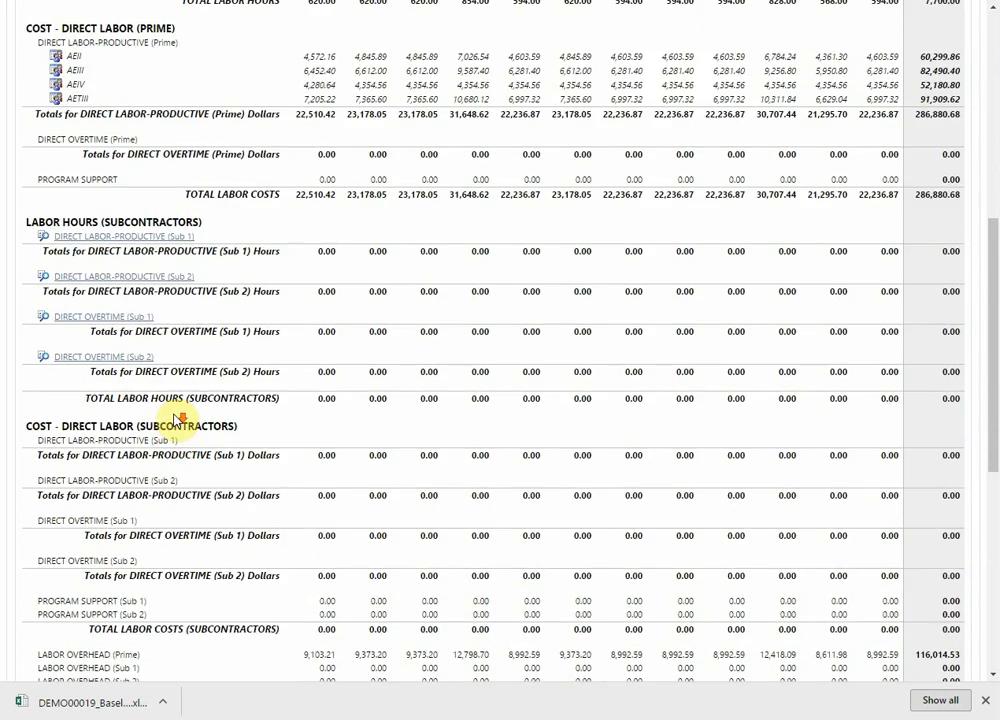
pyautogui.scroll(1, 174, 420)
pyautogui.scroll(3, 182, 414)
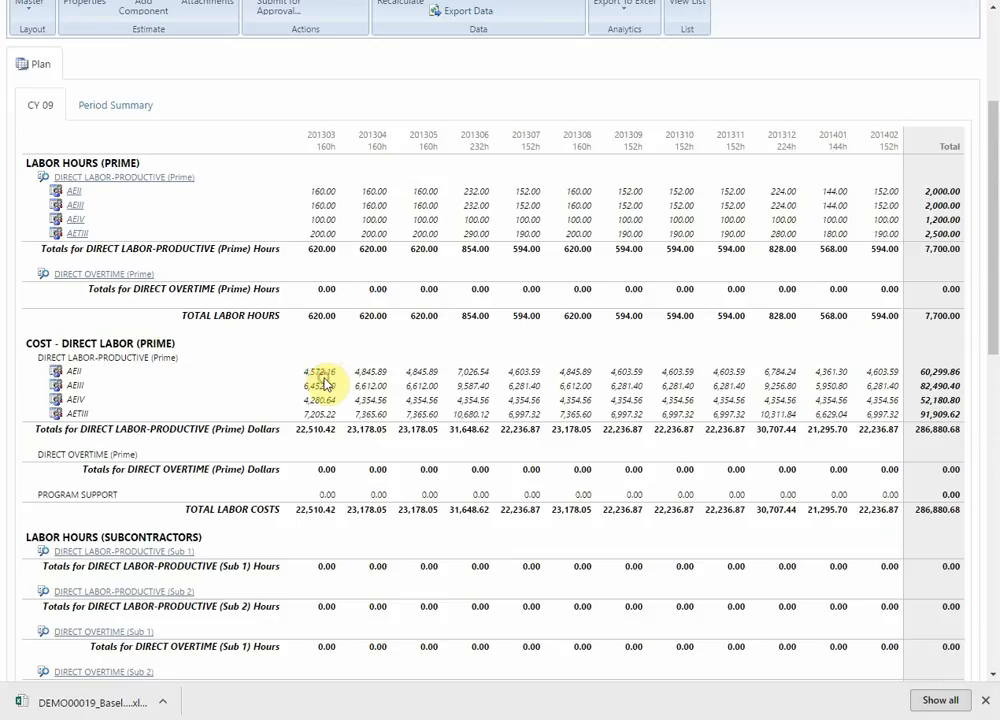
pyautogui.click(305, 365)
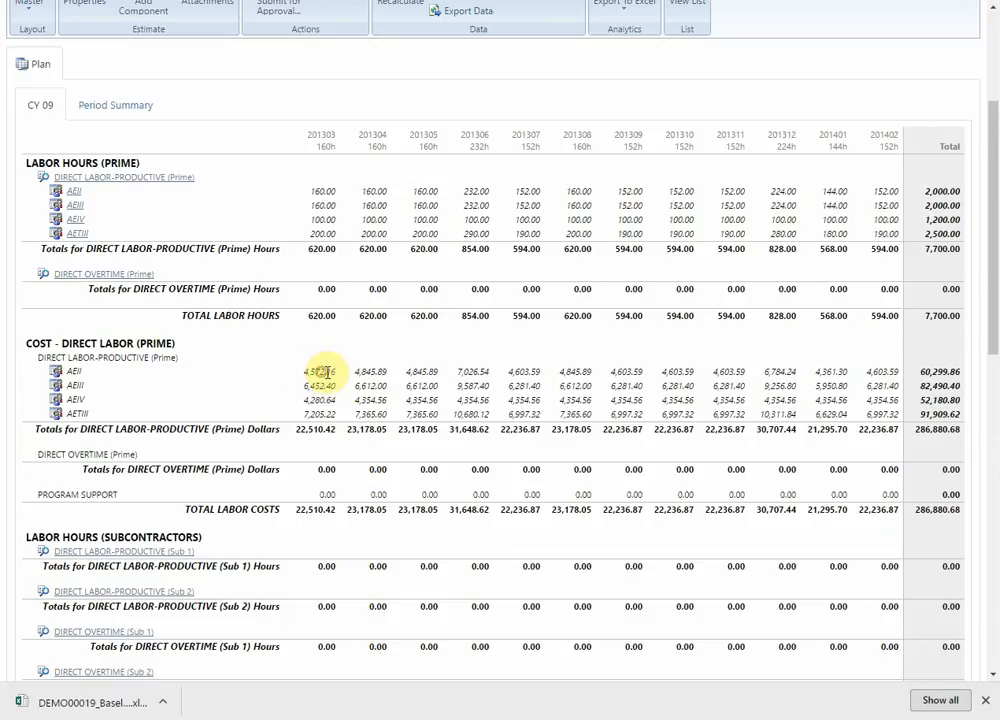
pyautogui.click(330, 189)
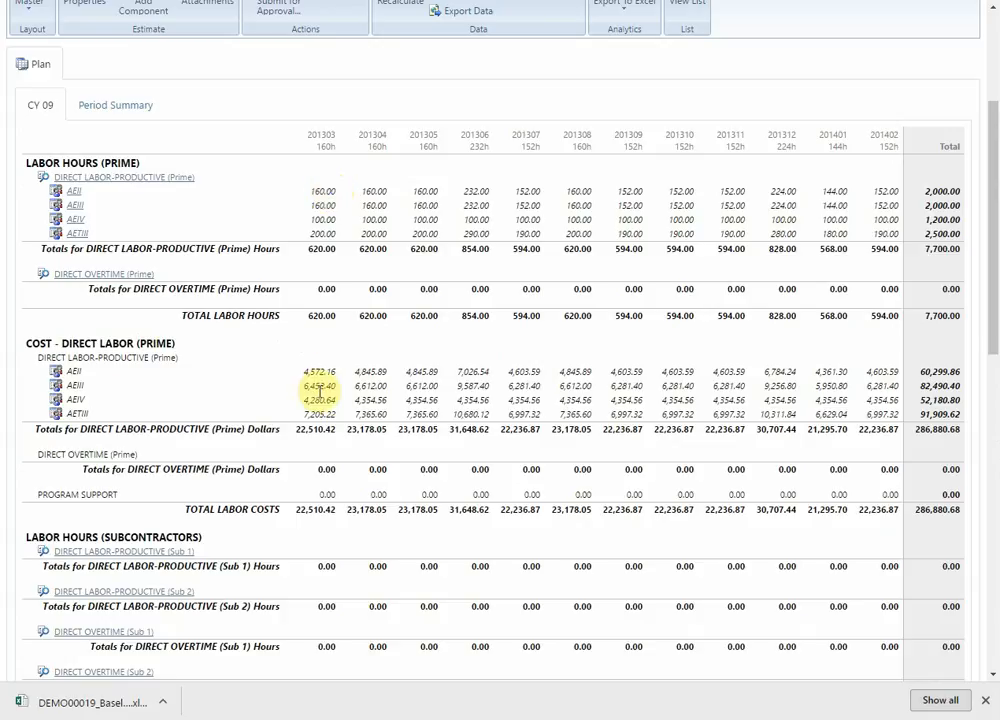
pyautogui.scroll(-5, 322, 391)
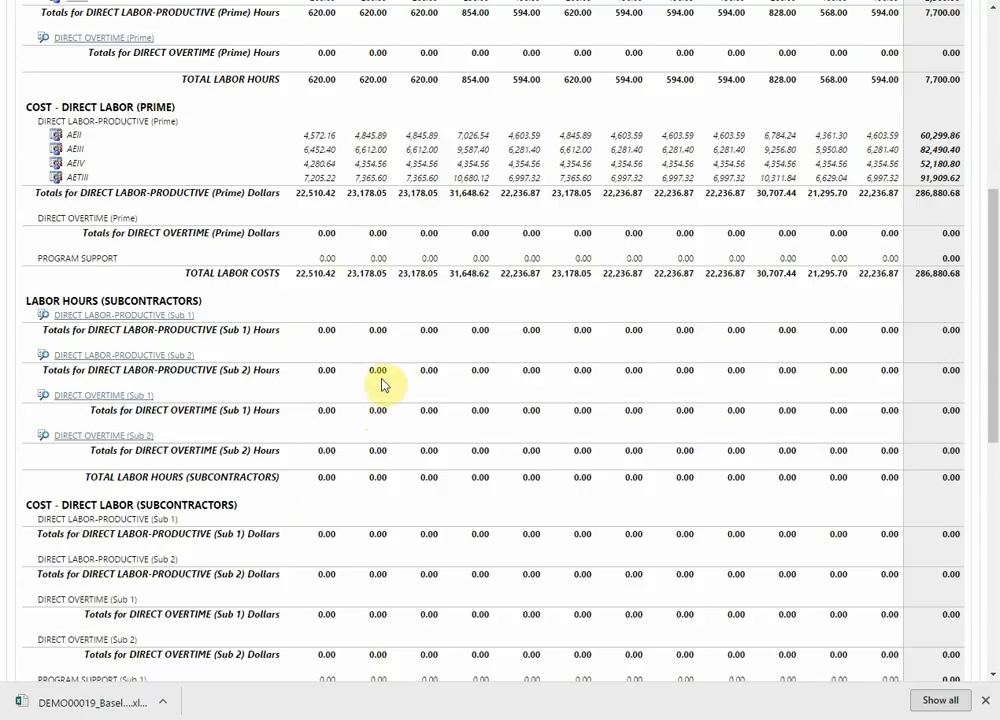
pyautogui.scroll(-2, 378, 395)
pyautogui.scroll(3, 379, 379)
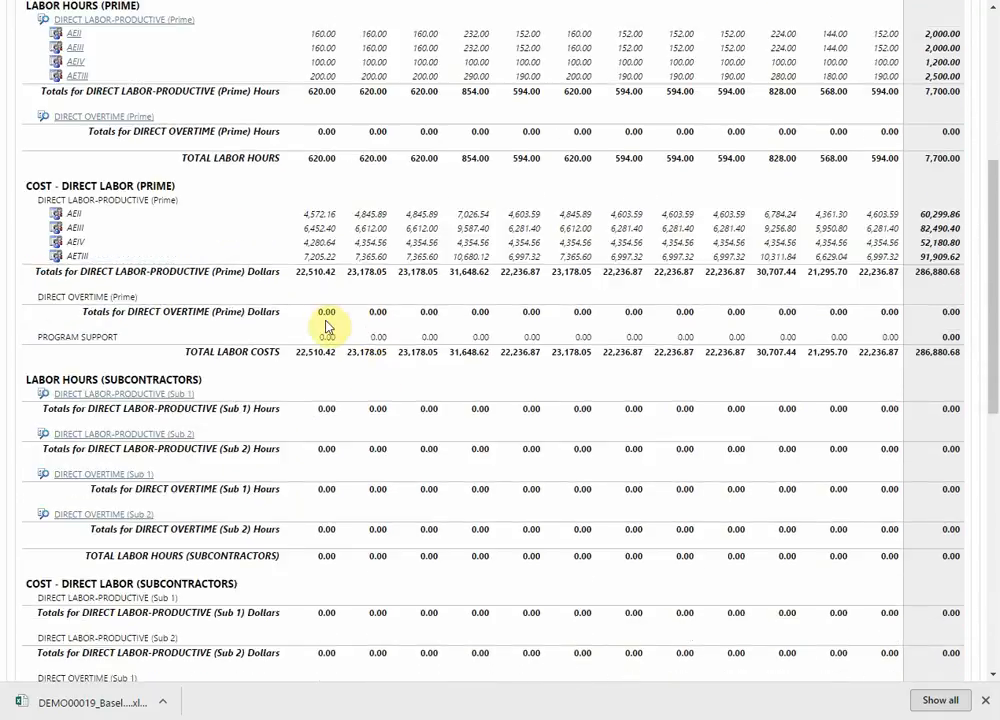
# Step: Examine the CY 09 overheads, G&A and award fee, plus the plan's period summary, and return to the CY 09 view
pyautogui.scroll(-8, 328, 340)
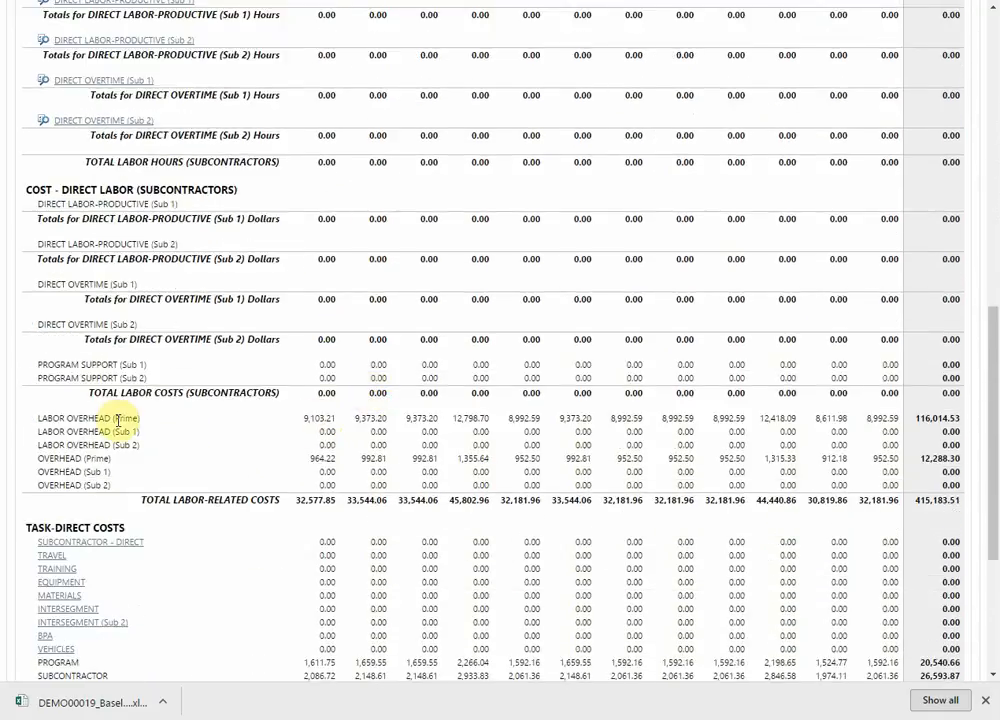
pyautogui.doubleClick(53, 459)
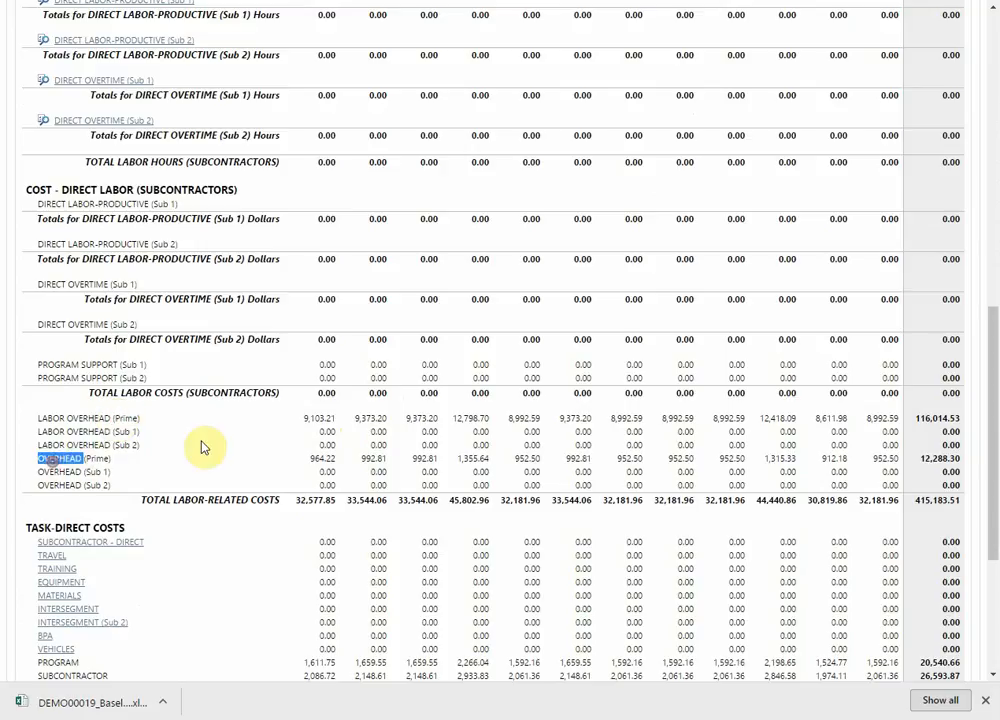
pyautogui.scroll(-5, 212, 446)
pyautogui.click(326, 494)
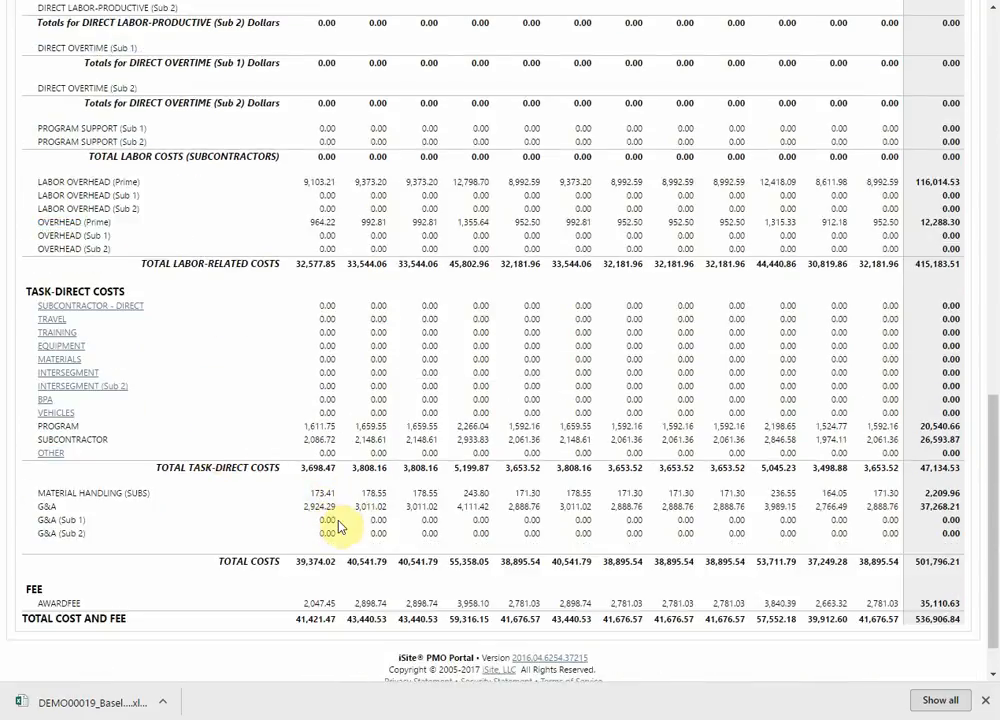
pyautogui.click(322, 600)
pyautogui.scroll(15, 345, 595)
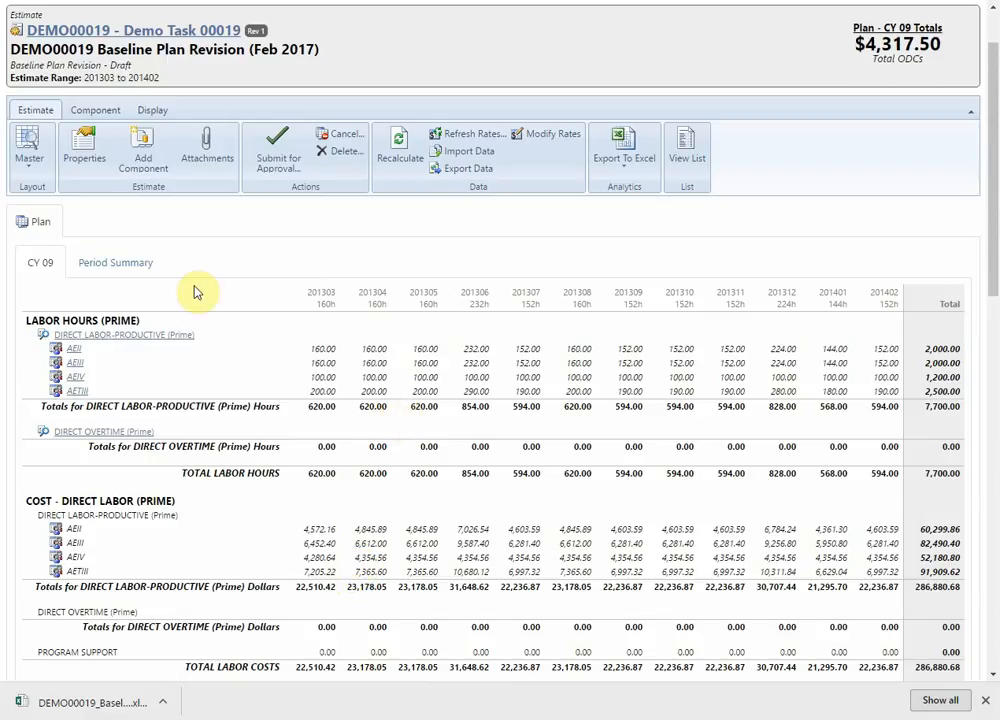
pyautogui.click(98, 262)
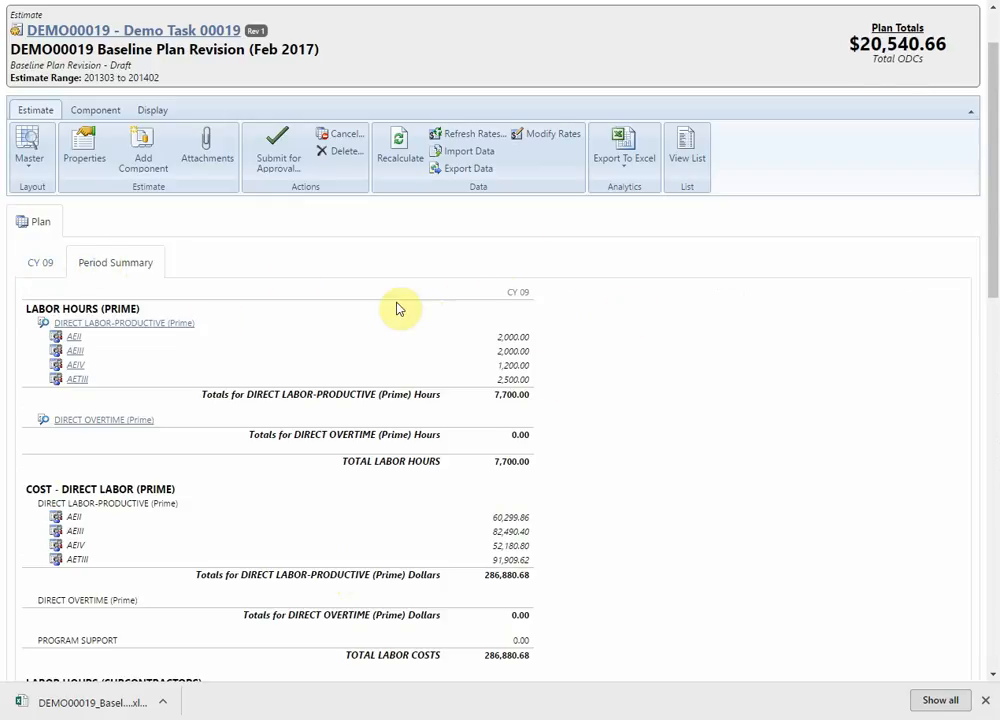
pyautogui.click(33, 266)
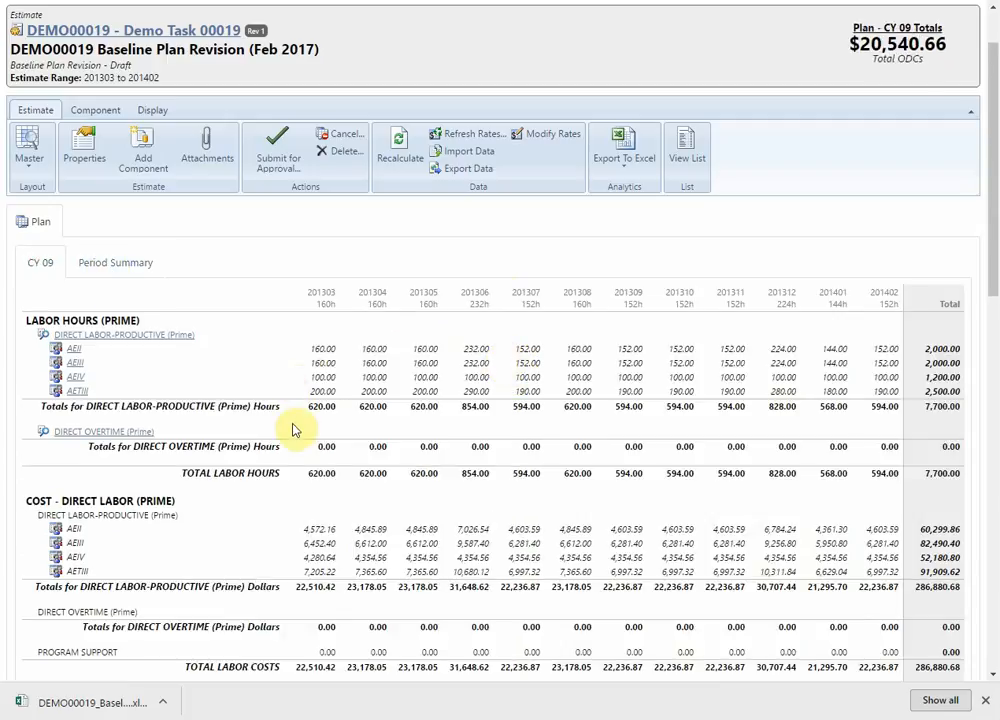
# Step: Distribute a TRAVEL amount of 1000 to every month from 201303 to 201402 with Copy To All, and save and close the entry
pyautogui.scroll(-5, 297, 428)
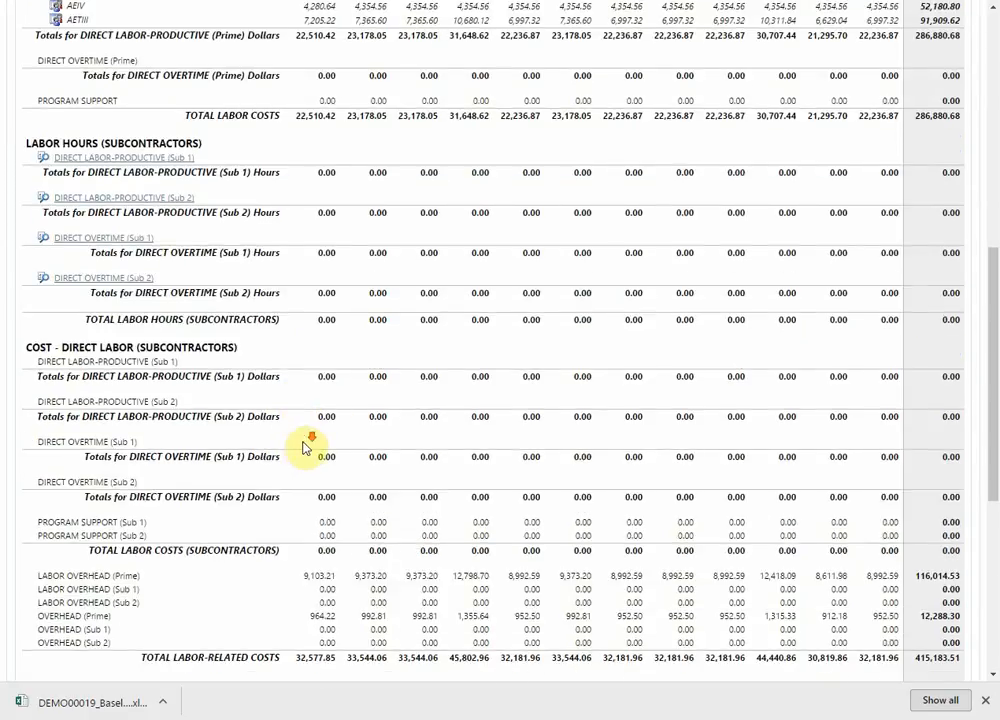
pyautogui.scroll(-4, 305, 447)
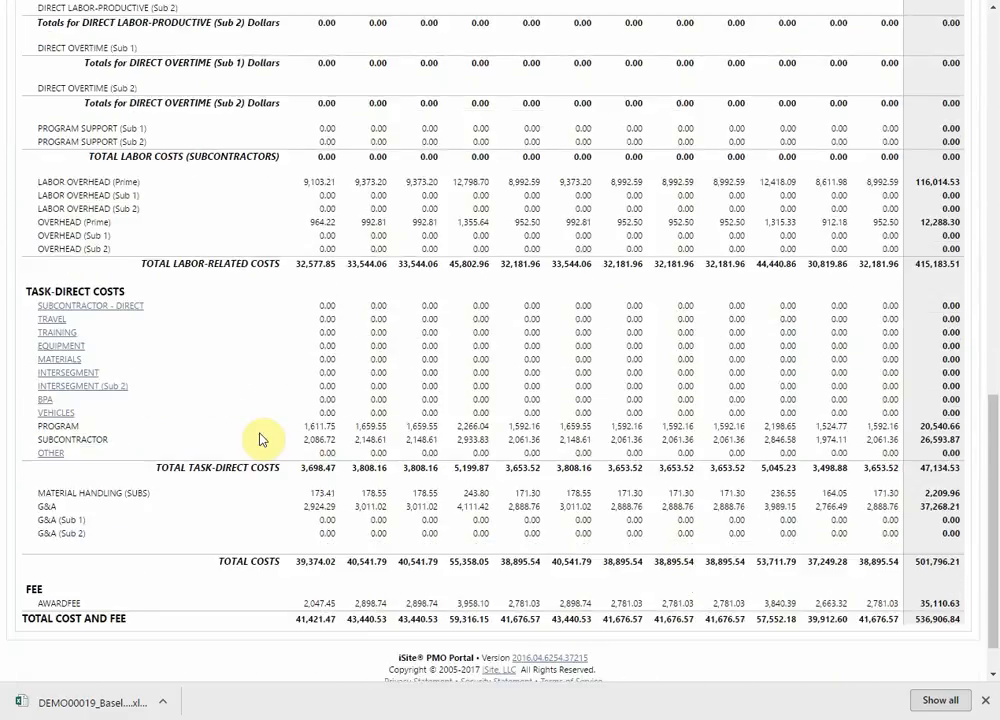
pyautogui.click(52, 319)
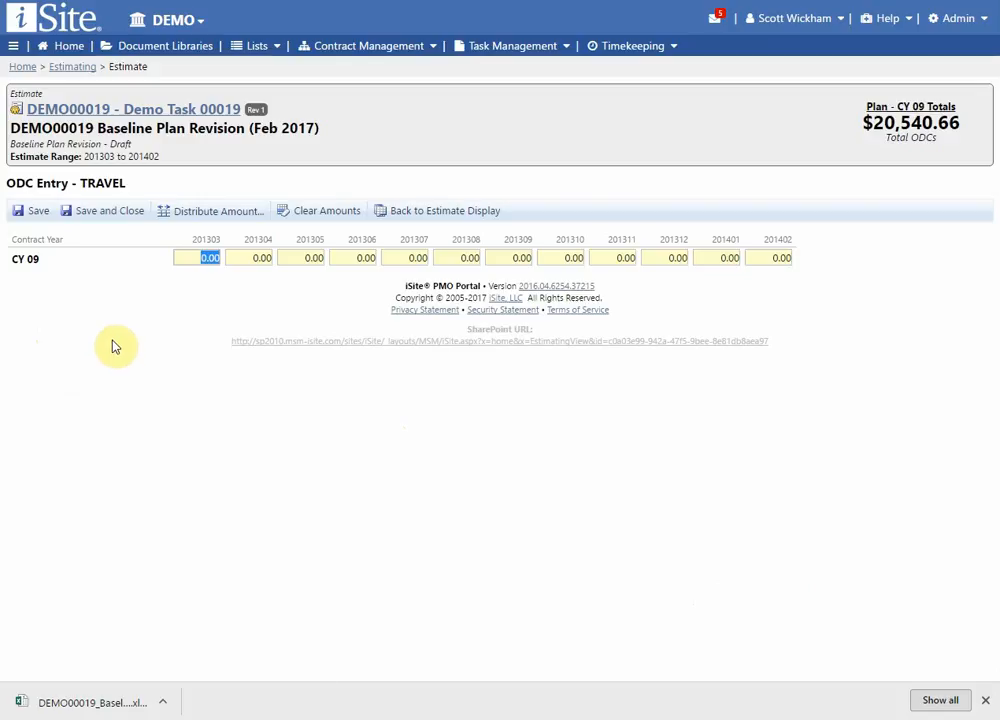
pyautogui.click(332, 212)
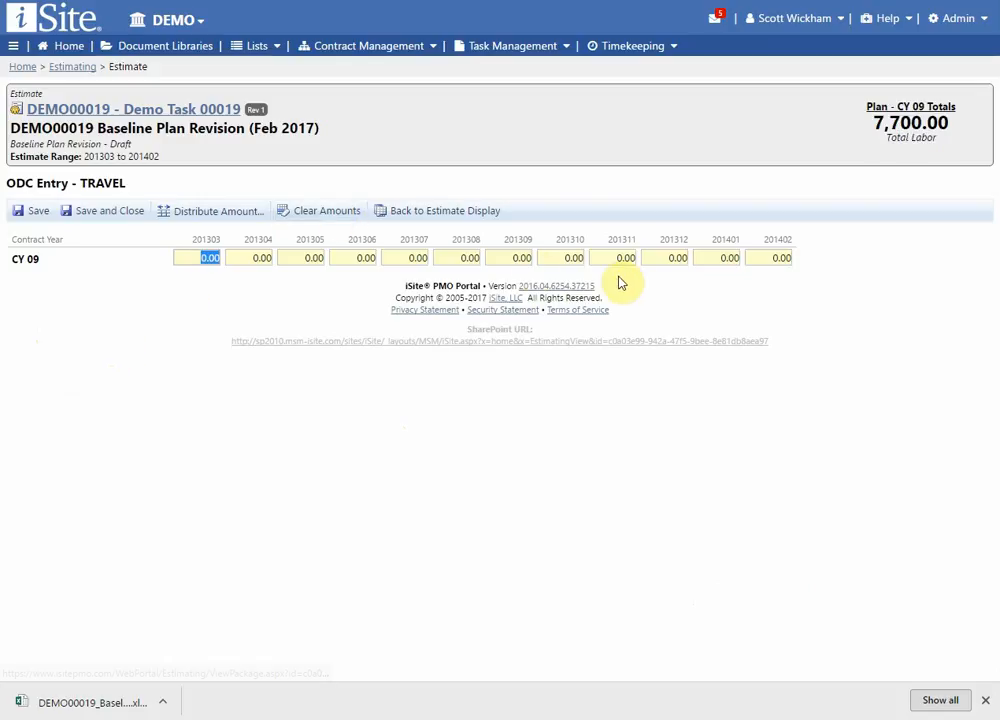
pyautogui.click(222, 212)
pyautogui.write('1000')
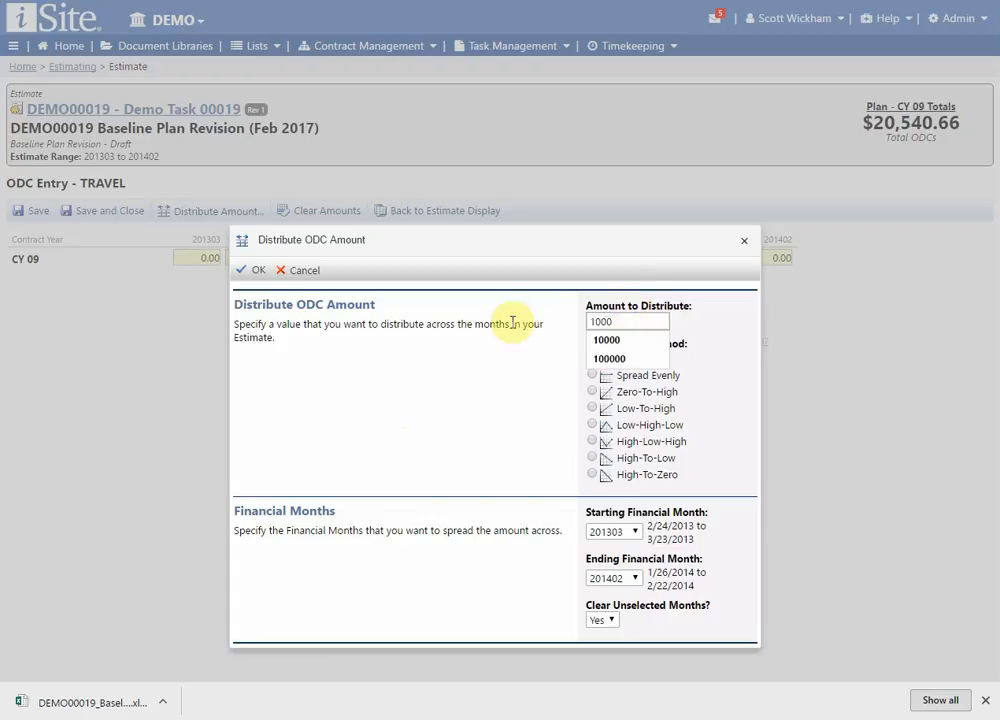
pyautogui.click(469, 371)
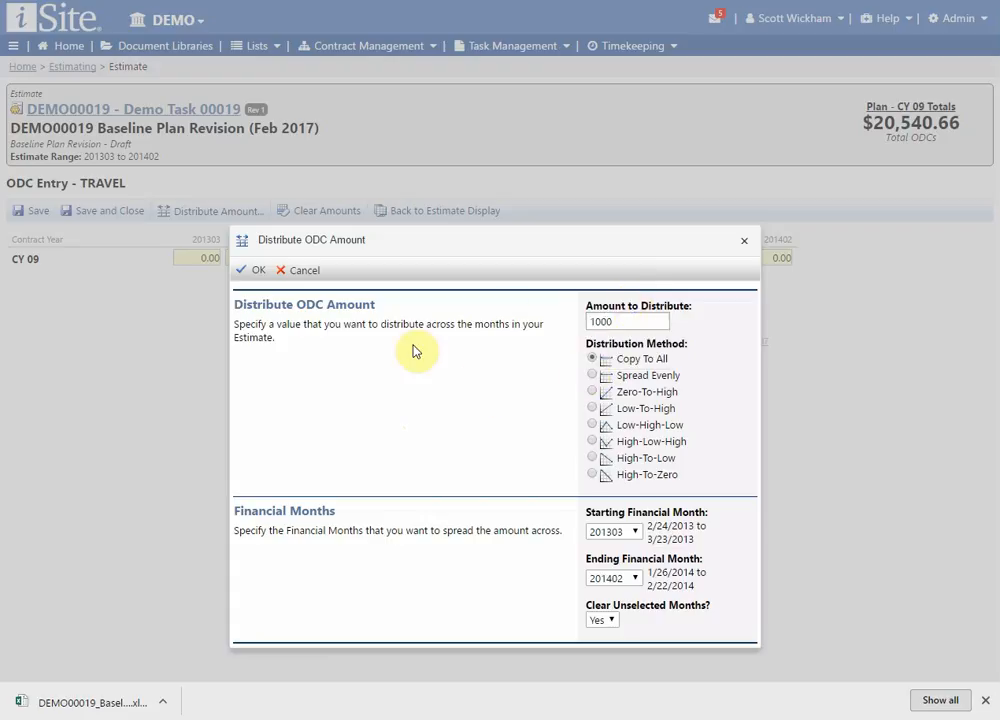
pyautogui.click(256, 271)
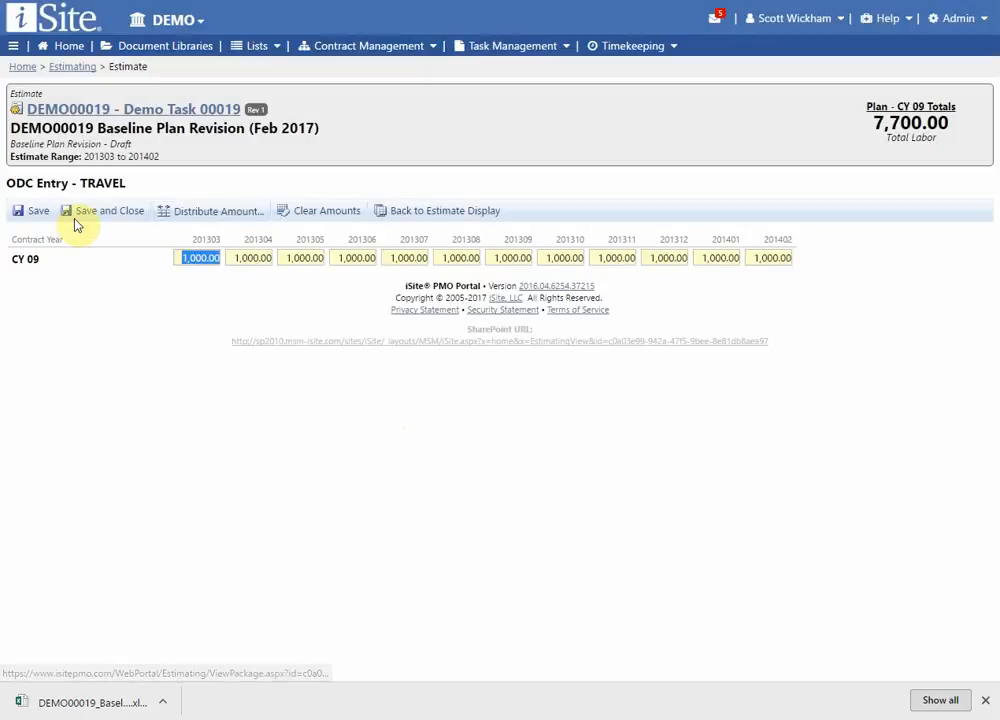
pyautogui.click(100, 213)
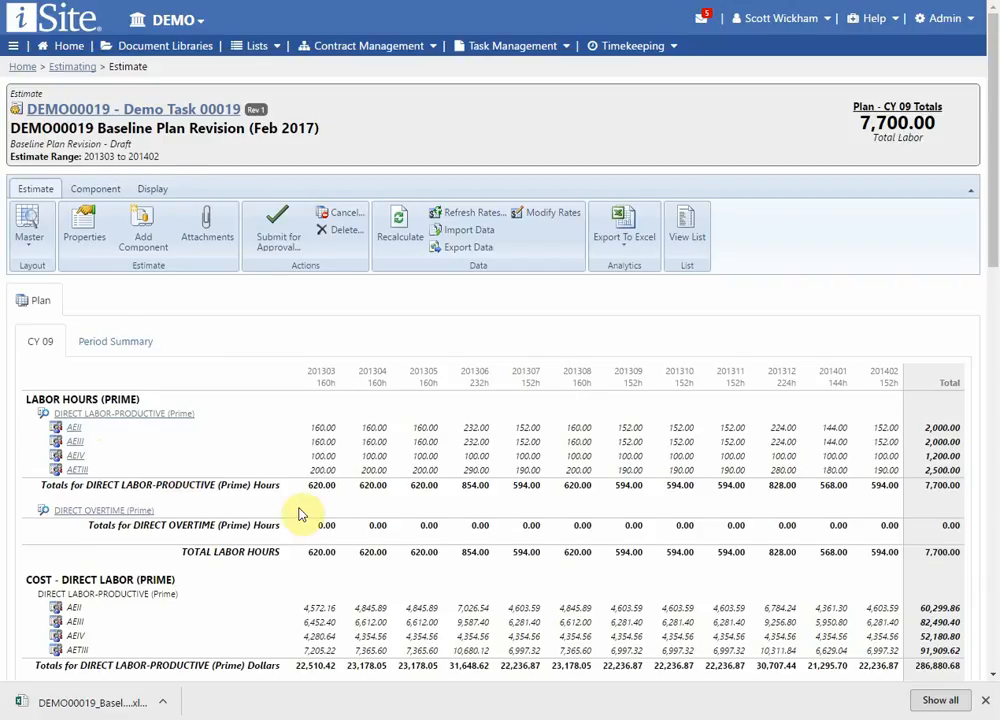
# Step: Check the travel amounts in the CY 09 task-direct costs and their effect on total costs and fee
pyautogui.scroll(-10, 320, 560)
pyautogui.scroll(-5, 332, 578)
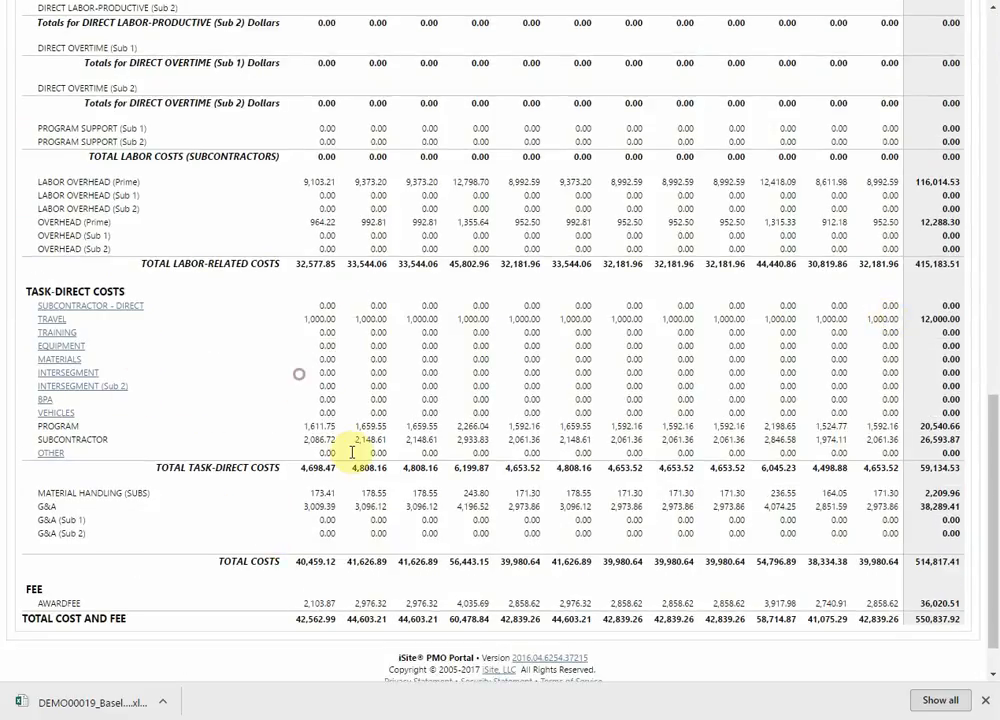
pyautogui.scroll(8, 368, 472)
pyautogui.scroll(4, 368, 472)
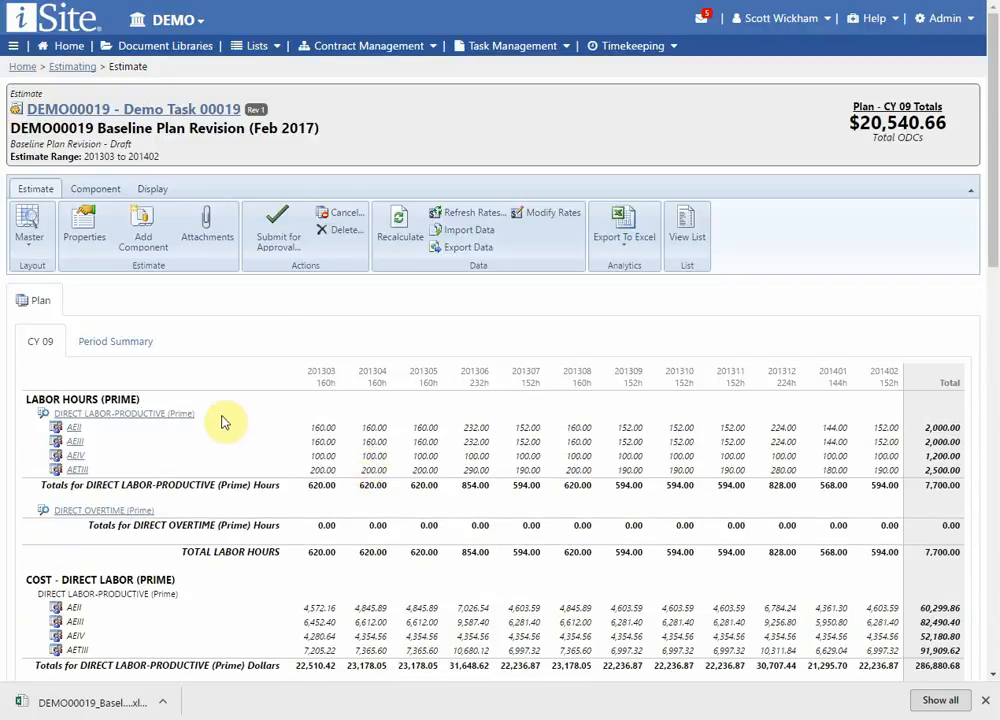
pyautogui.scroll(-12, 228, 423)
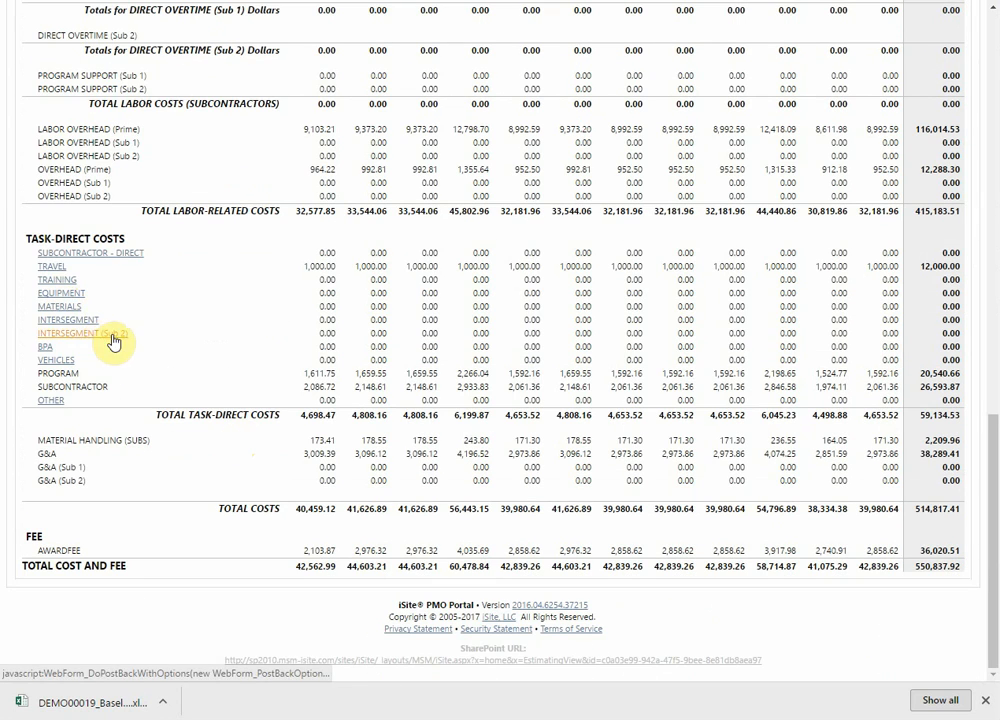
pyautogui.scroll(12, 224, 418)
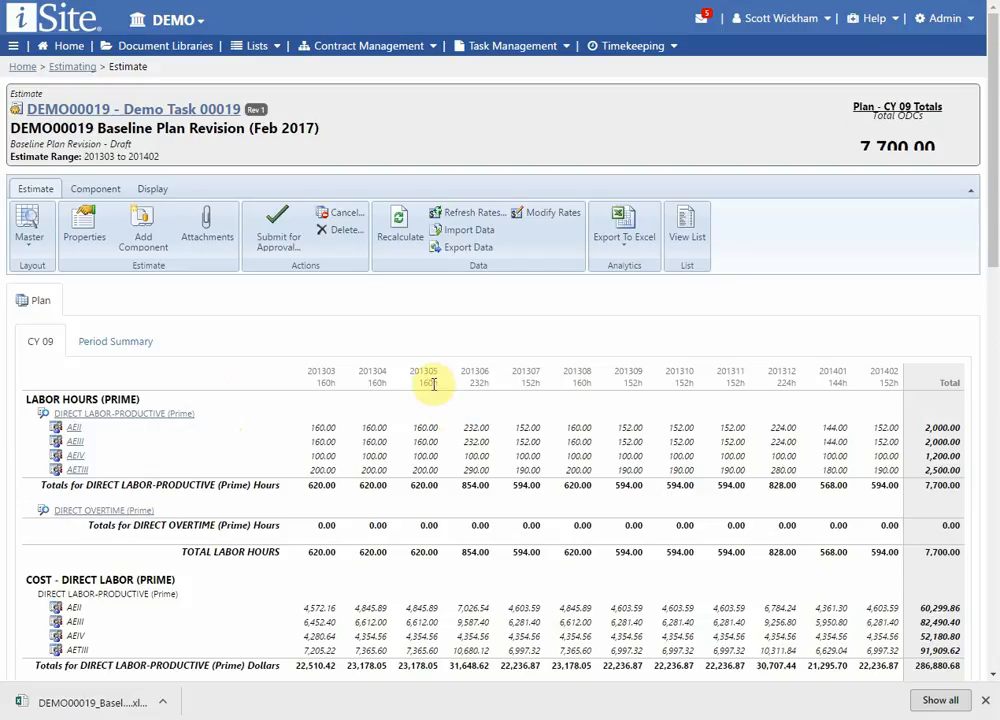
# Step: Start submitting the estimate for approval and cancel the submission
pyautogui.click(273, 248)
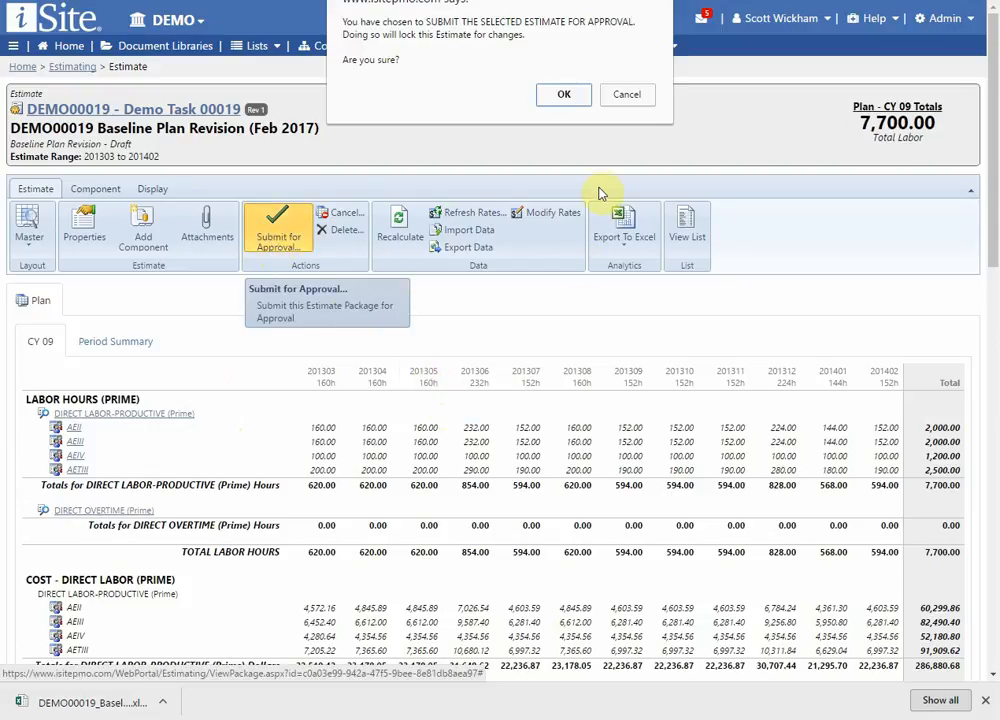
pyautogui.click(626, 96)
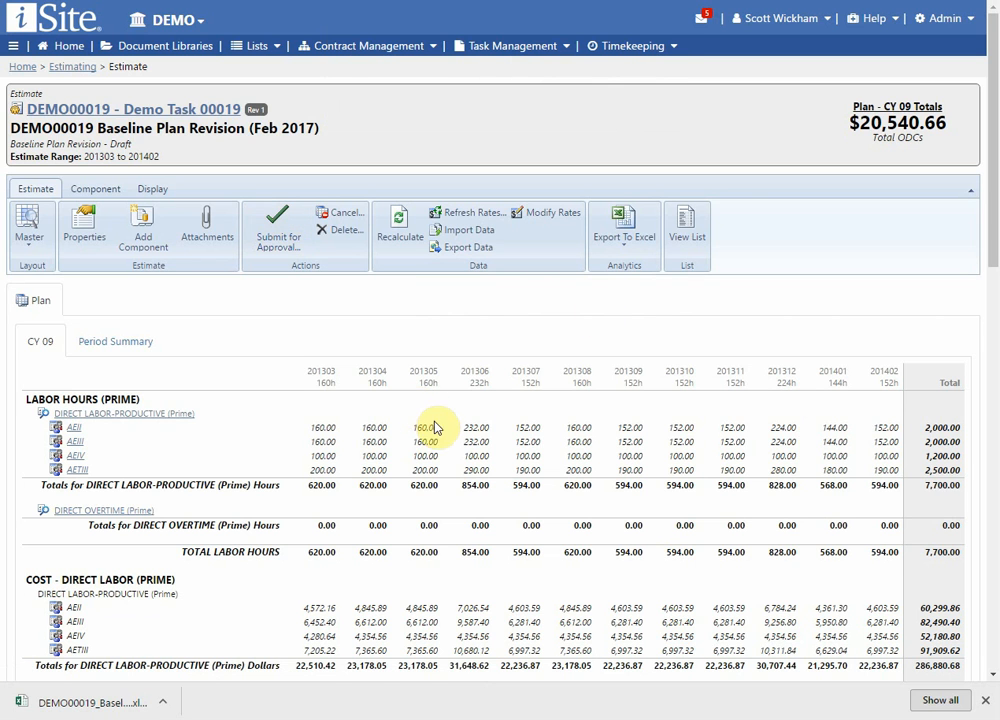
# Step: Review the full CY 09 plan again, from prime labor hours through task-direct costs to total costs
pyautogui.scroll(-6, 438, 440)
pyautogui.scroll(-5, 436, 448)
pyautogui.scroll(15, 436, 468)
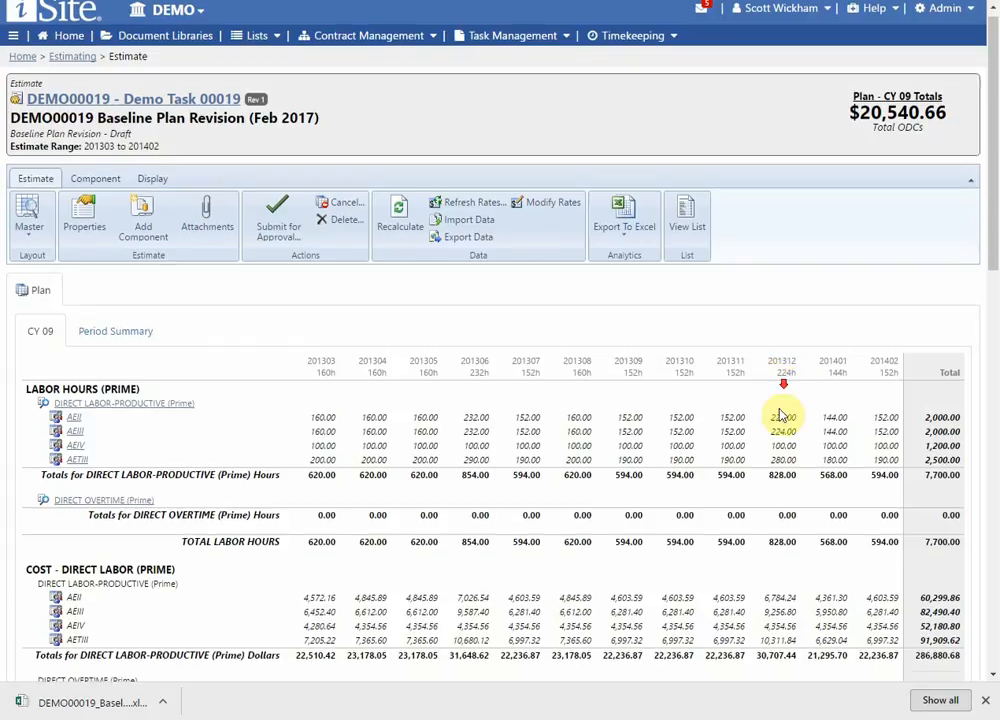
pyautogui.scroll(-10, 781, 414)
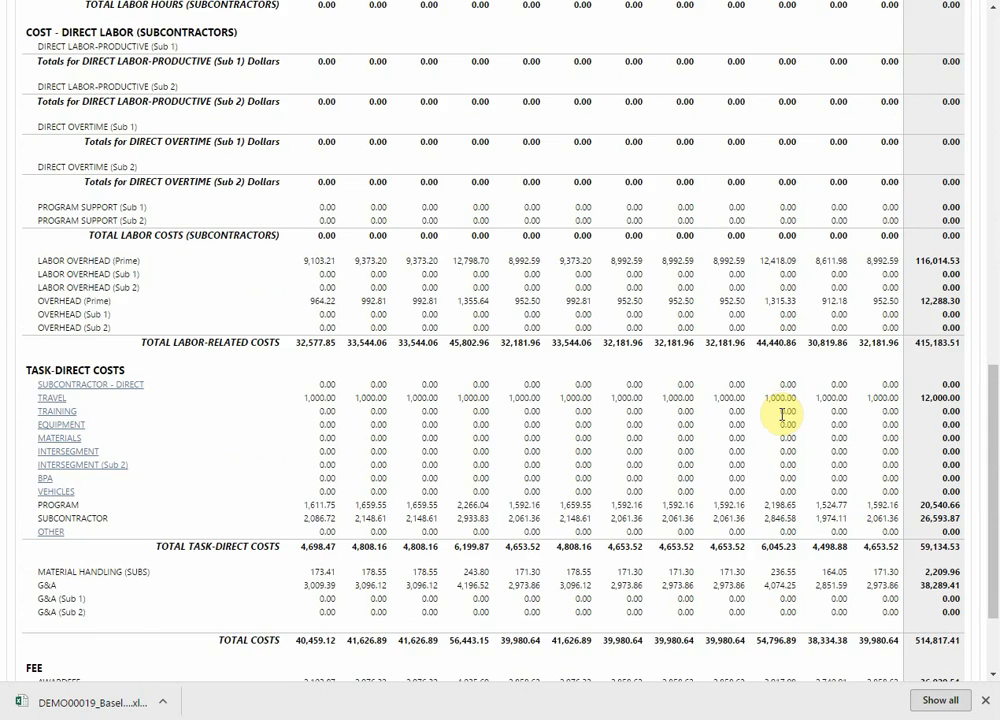
pyautogui.scroll(10, 781, 414)
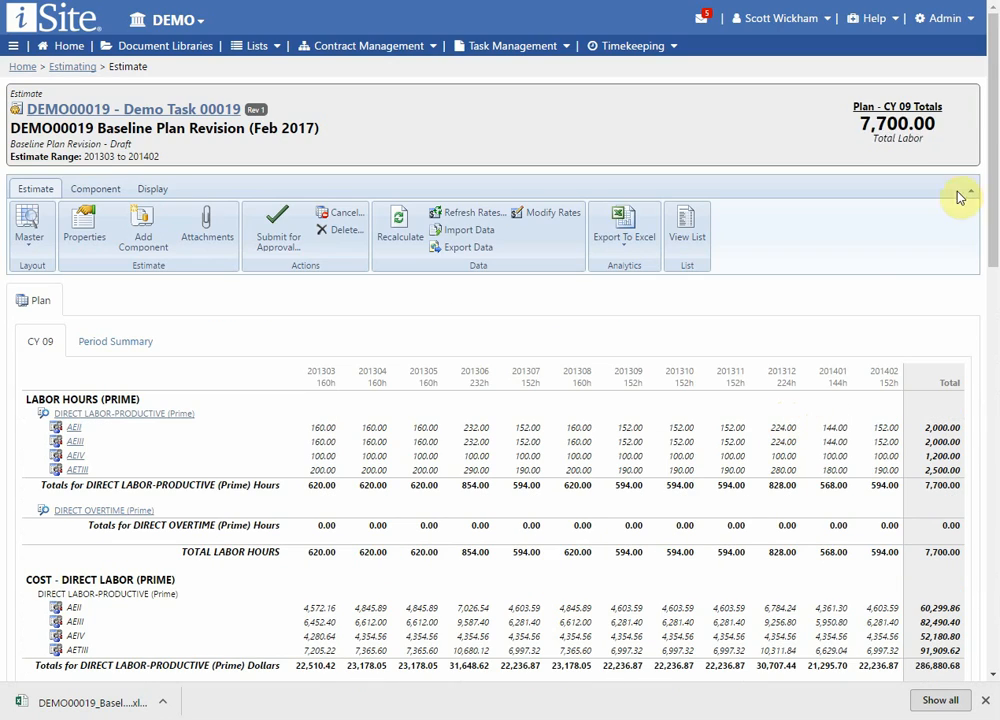
pyautogui.scroll(-3, 857, 200)
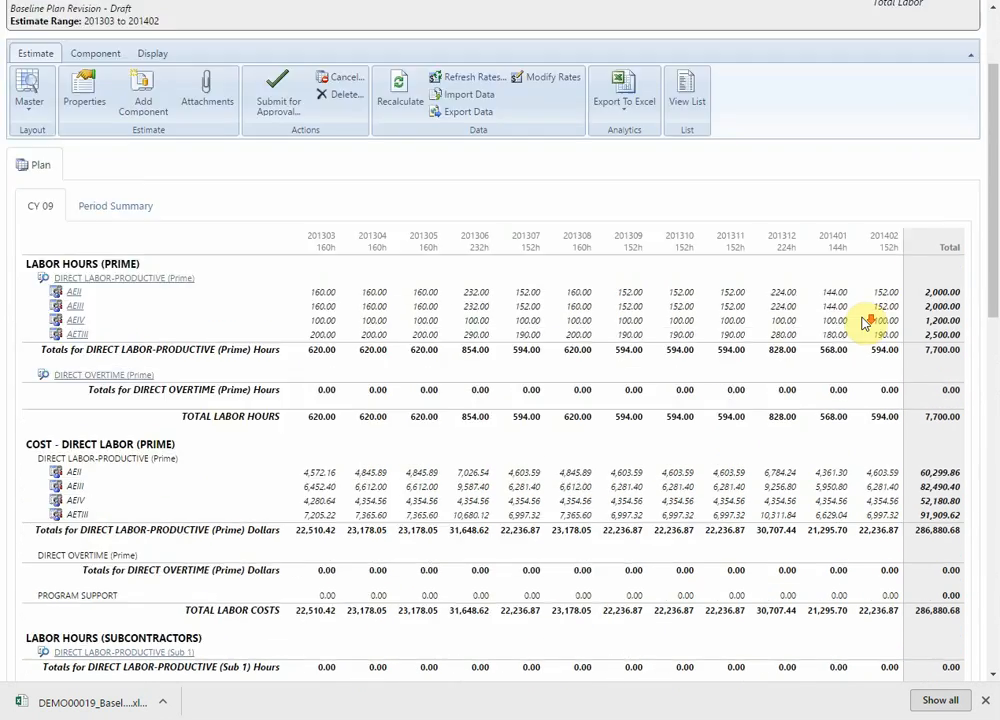
pyautogui.scroll(3, 312, 290)
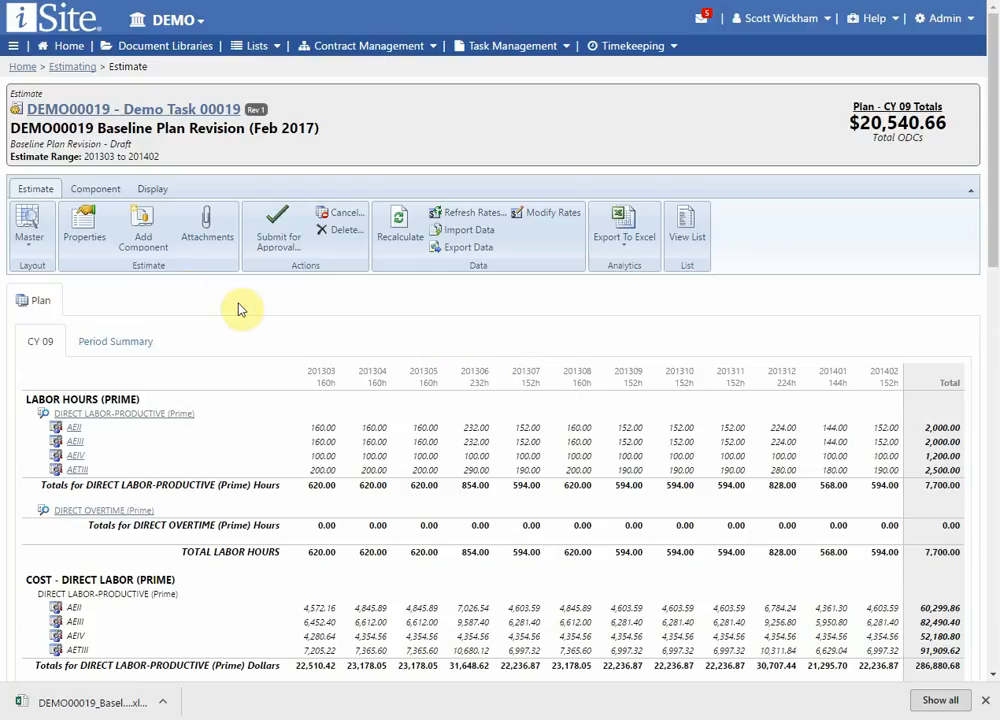
# Step: Submit the DEMO00019 baseline plan revision for approval and confirm locking it for changes
pyautogui.click(103, 188)
pyautogui.click(155, 190)
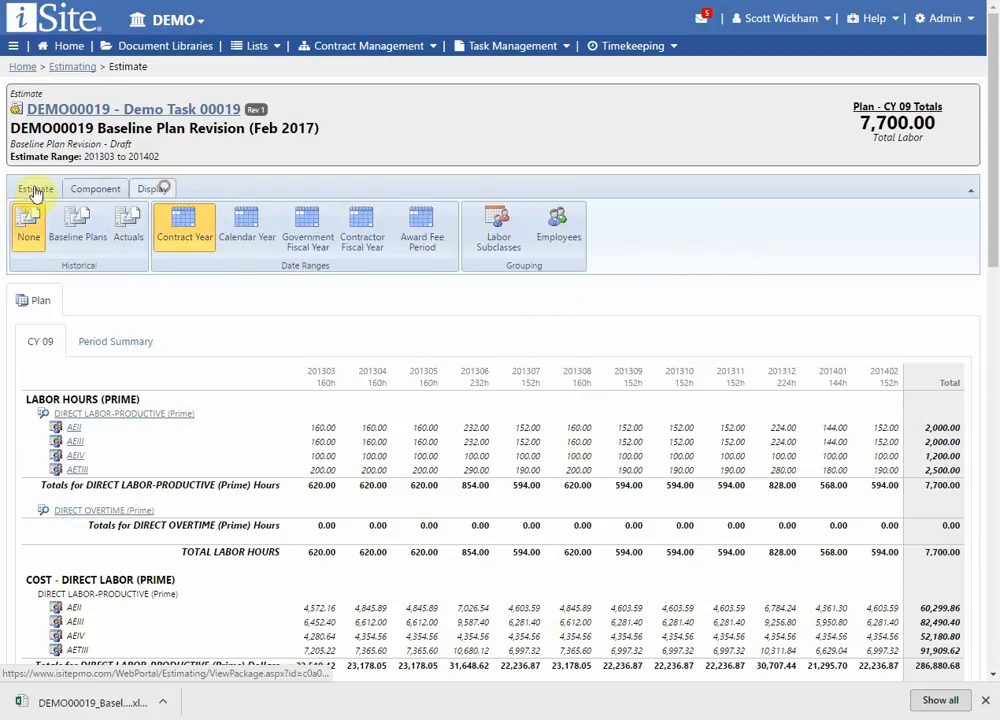
pyautogui.click(30, 188)
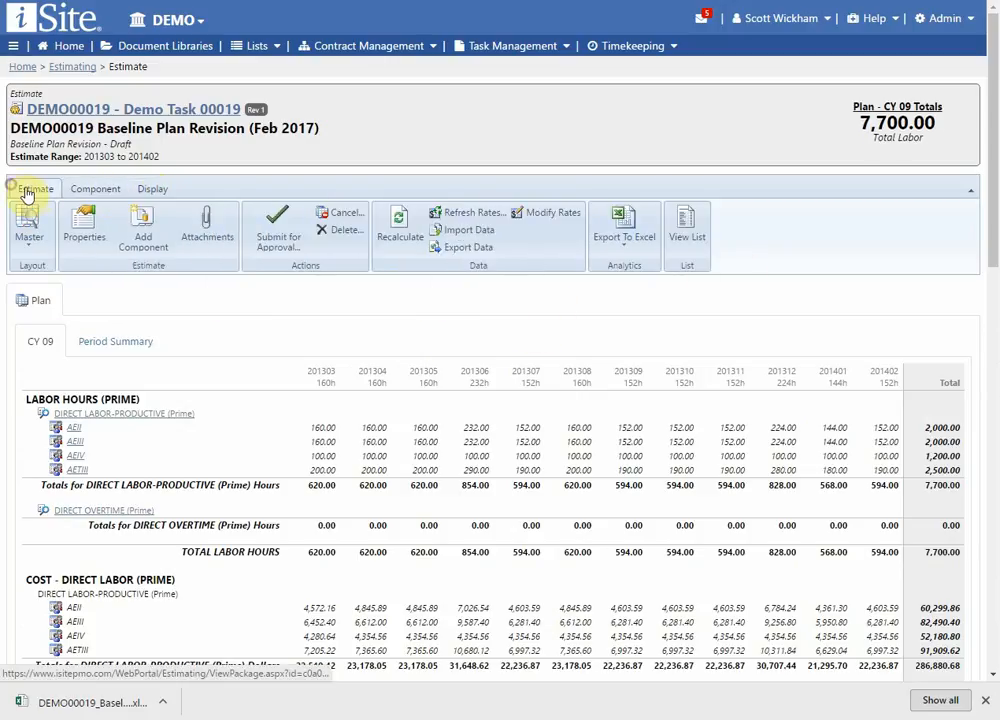
pyautogui.click(286, 234)
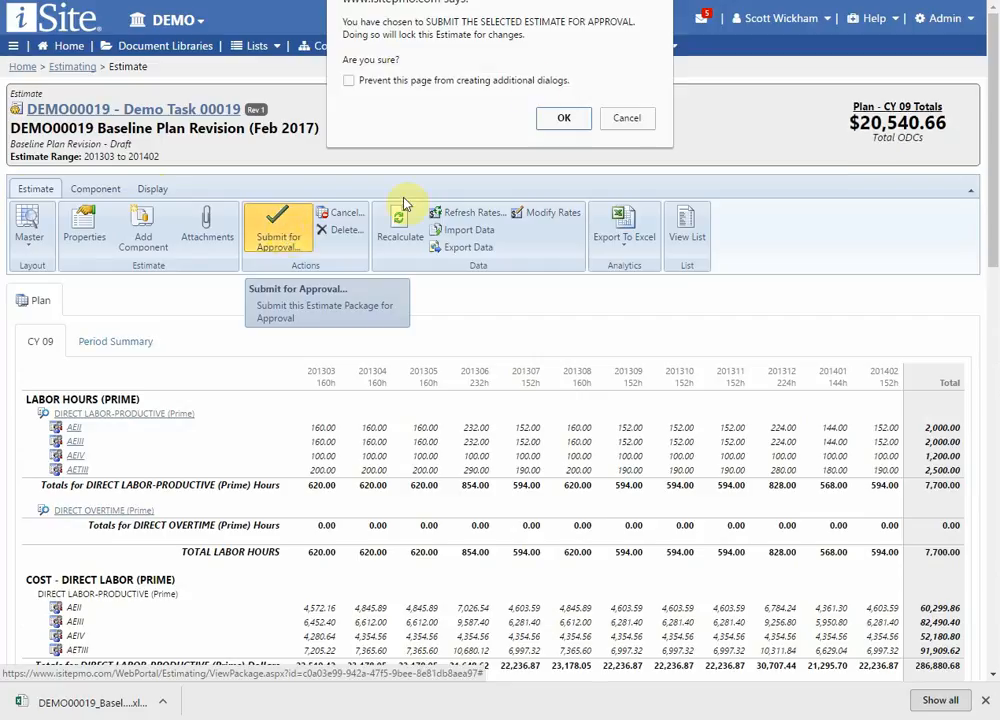
pyautogui.click(566, 118)
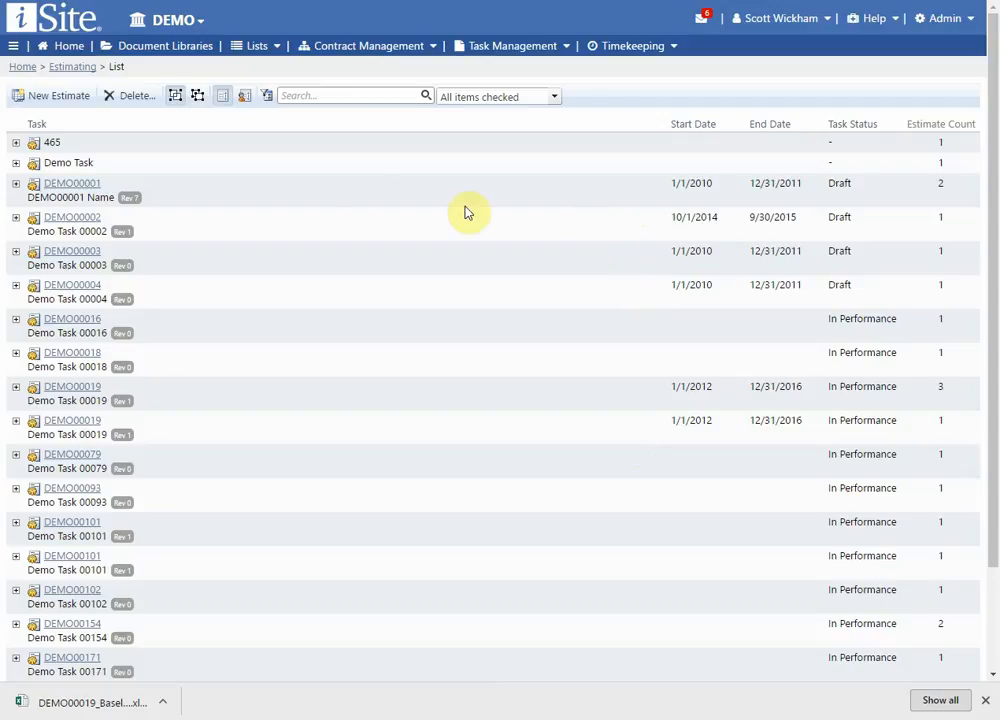
# Step: Check the DEMO00019 Baseline Plan Revision (Feb 2017) among the estimates awaiting review, cancel the rejection comments and approve it
pyautogui.click(78, 70)
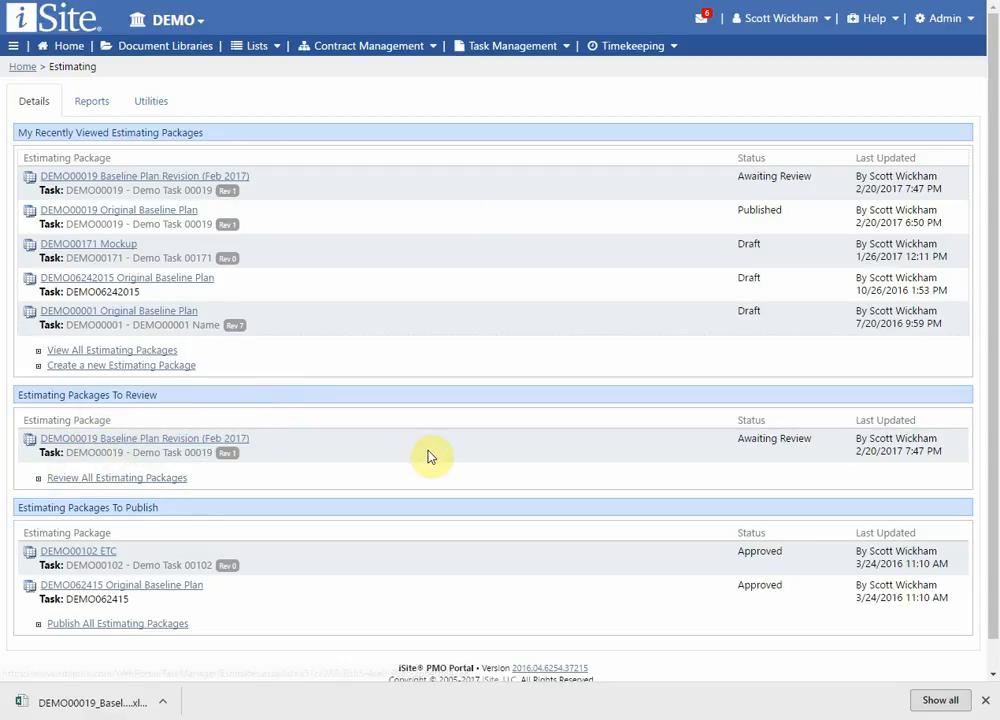
pyautogui.click(162, 484)
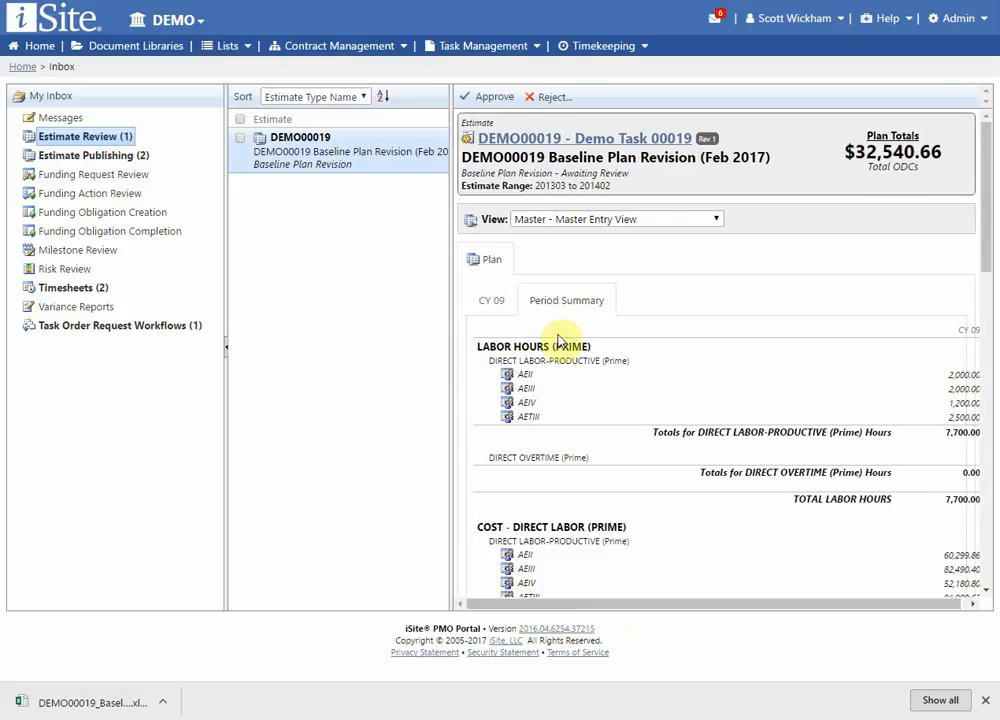
pyautogui.scroll(-6, 519, 344)
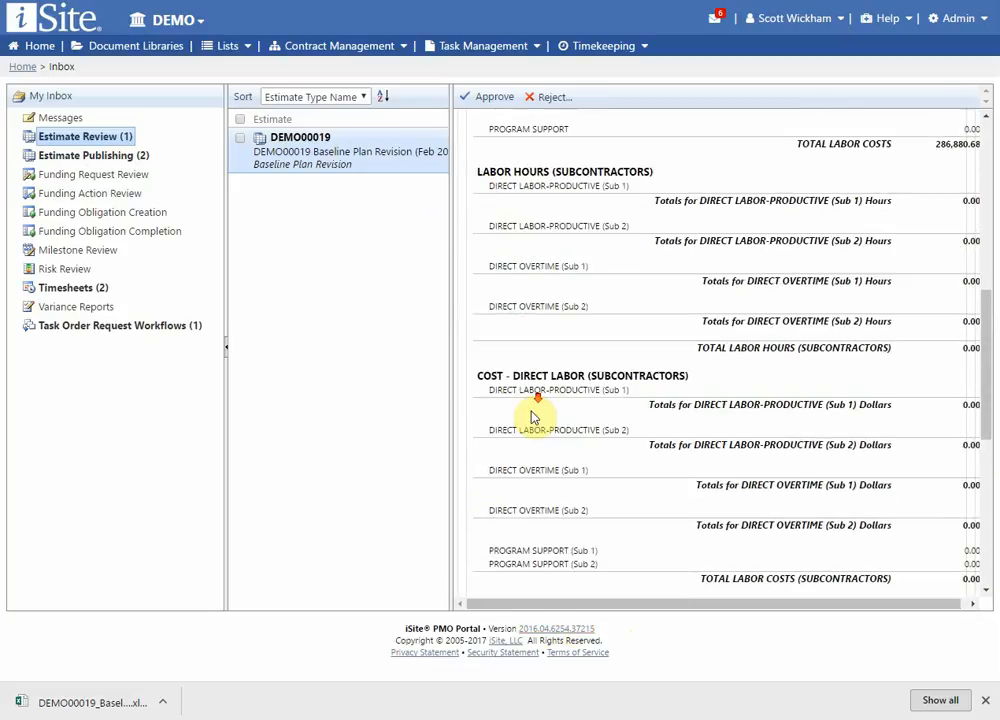
pyautogui.scroll(6, 531, 415)
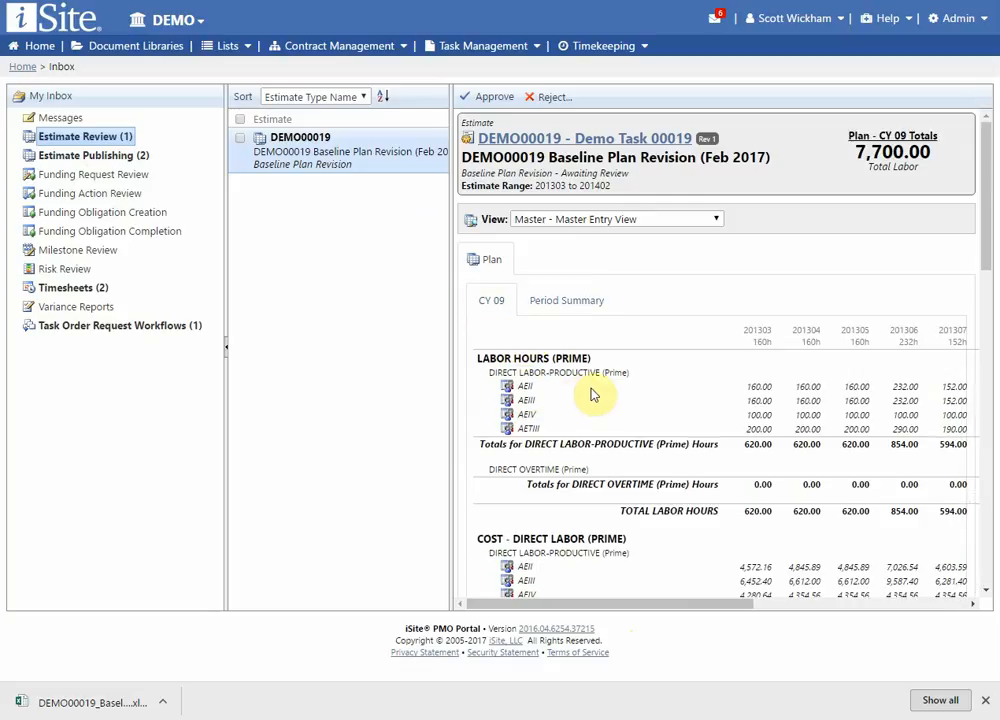
pyautogui.scroll(-3, 700, 470)
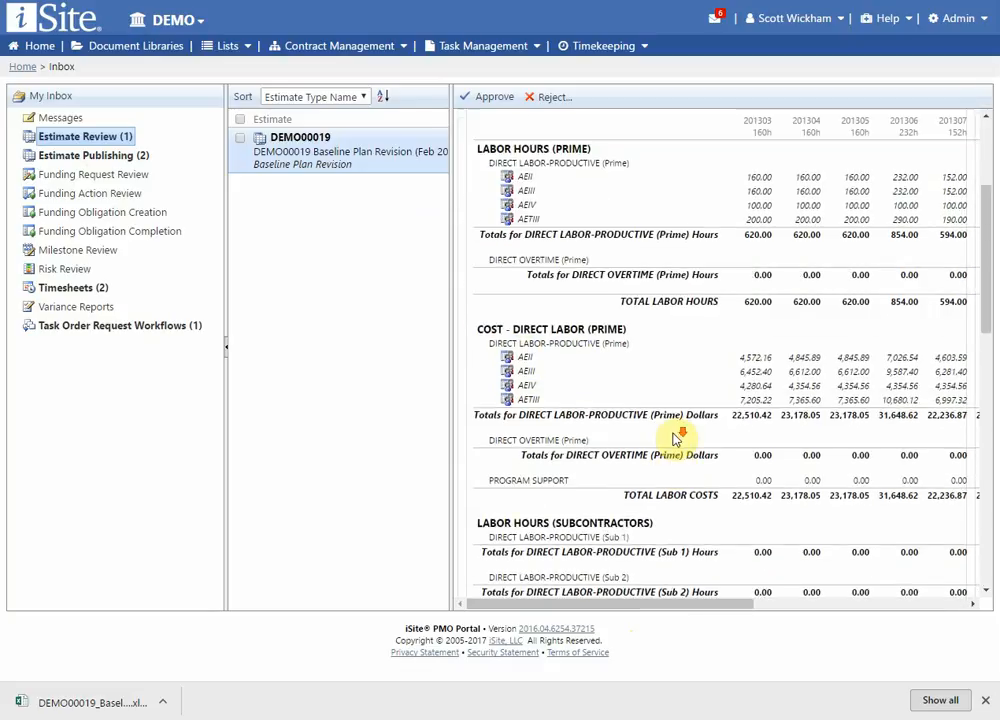
pyautogui.scroll(3, 687, 435)
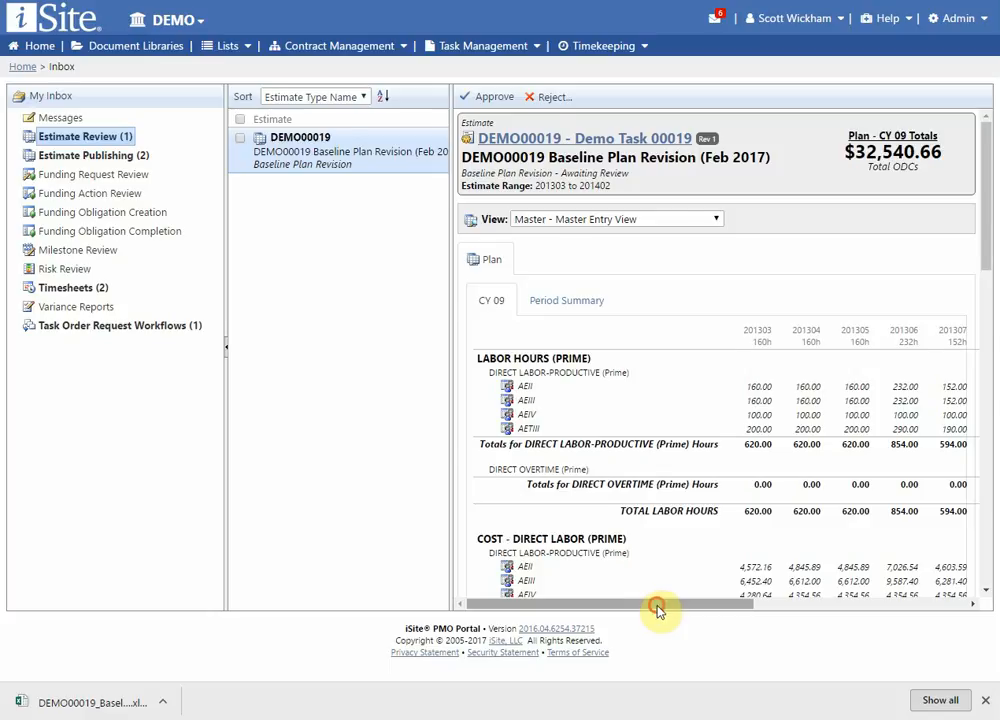
pyautogui.moveTo(658, 606); pyautogui.dragTo(496, 603)
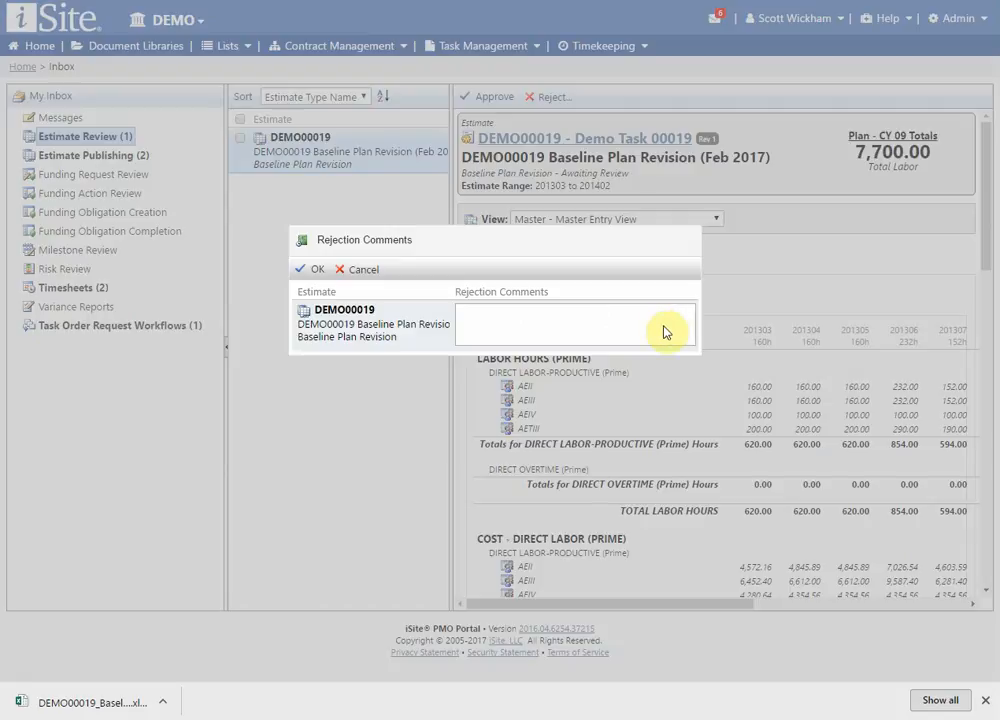
pyautogui.click(365, 269)
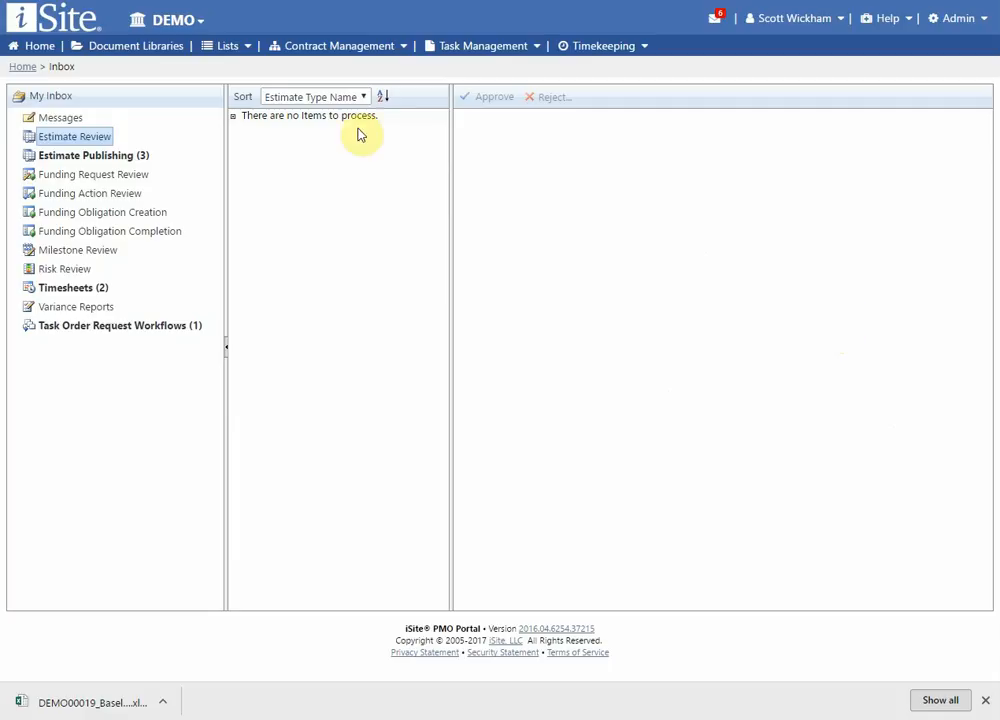
# Step: Check the approved DEMO00019 Baseline Plan Revision (Feb 2017) among the estimates awaiting publishing and publish it
pyautogui.click(80, 155)
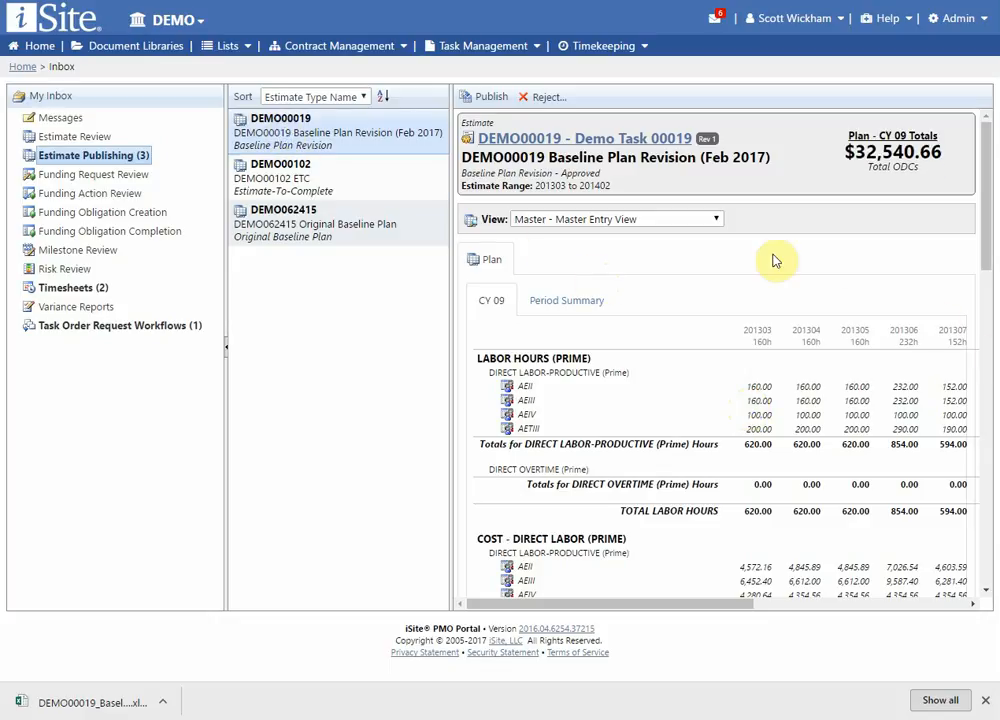
pyautogui.scroll(-2, 800, 290)
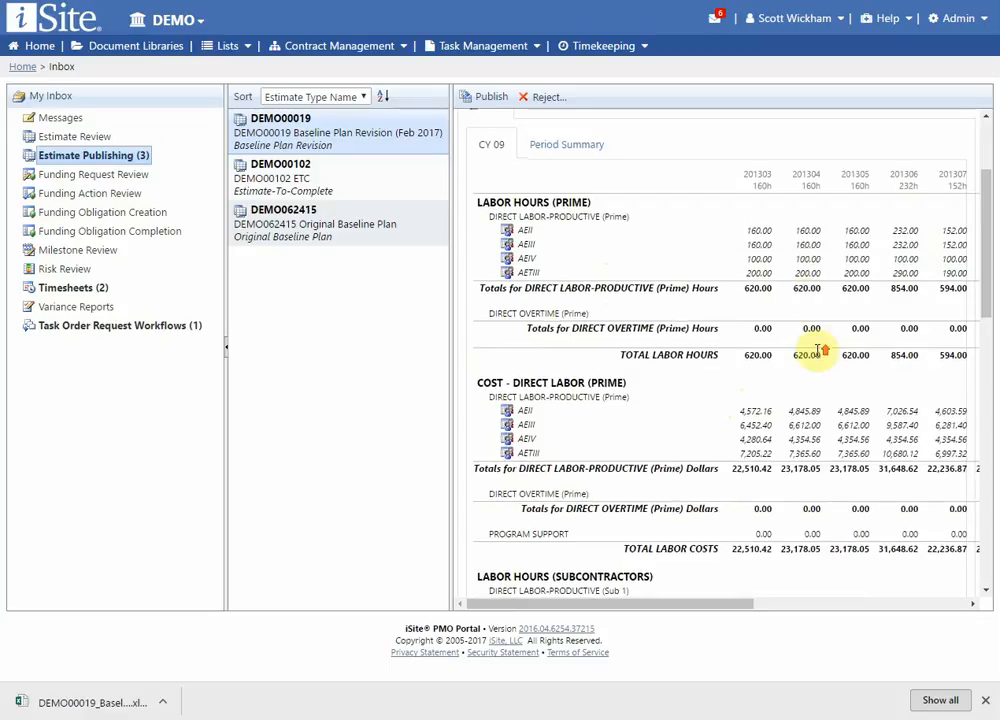
pyautogui.scroll(2, 812, 350)
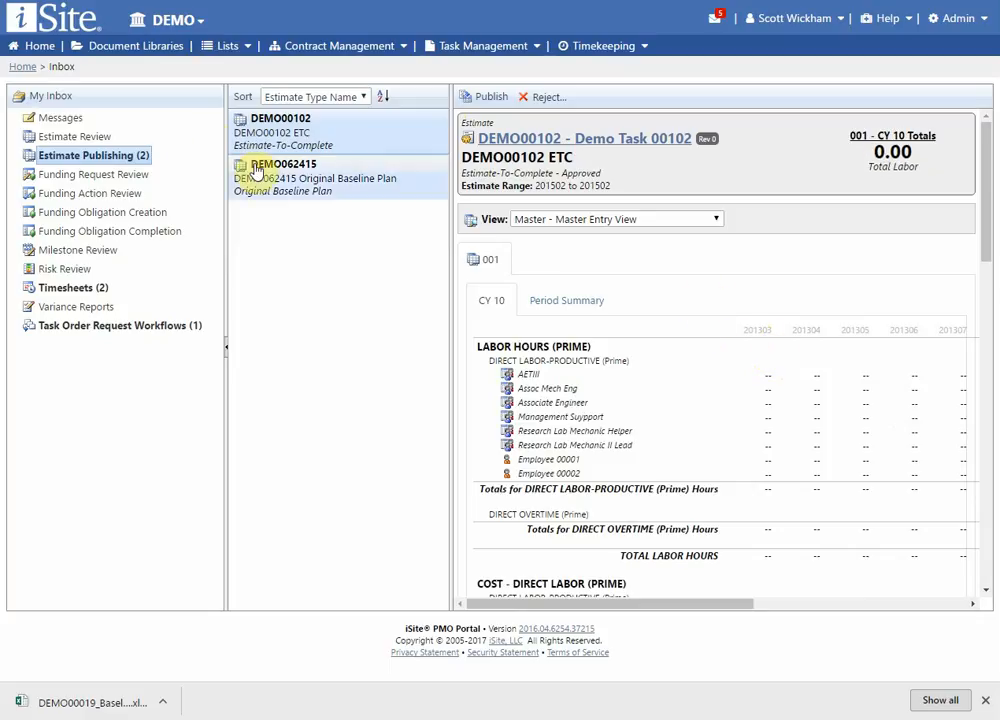
# Step: Return to the Estimating overview and look through its package statuses, estimating reports and administrator utilities
pyautogui.click(295, 47)
pyautogui.click(297, 68)
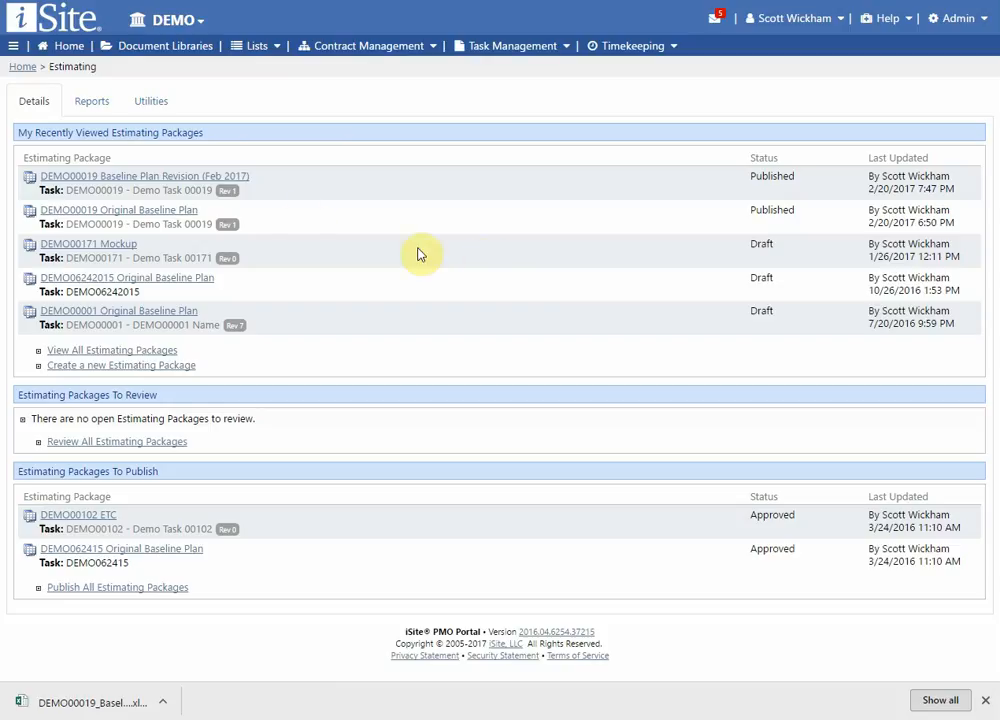
pyautogui.click(90, 106)
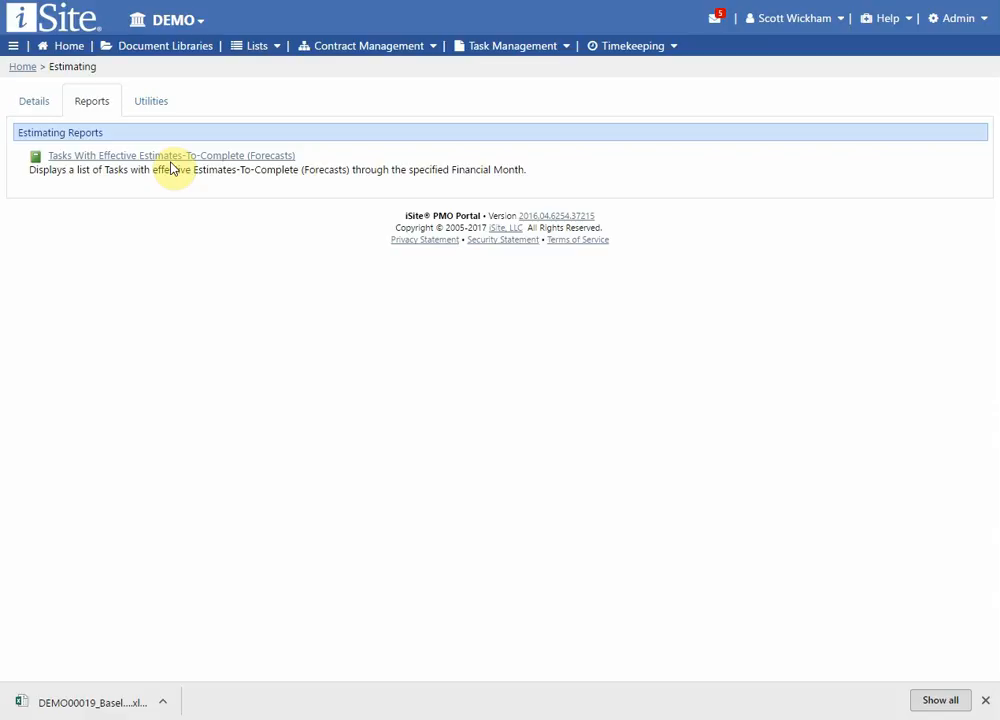
pyautogui.click(155, 99)
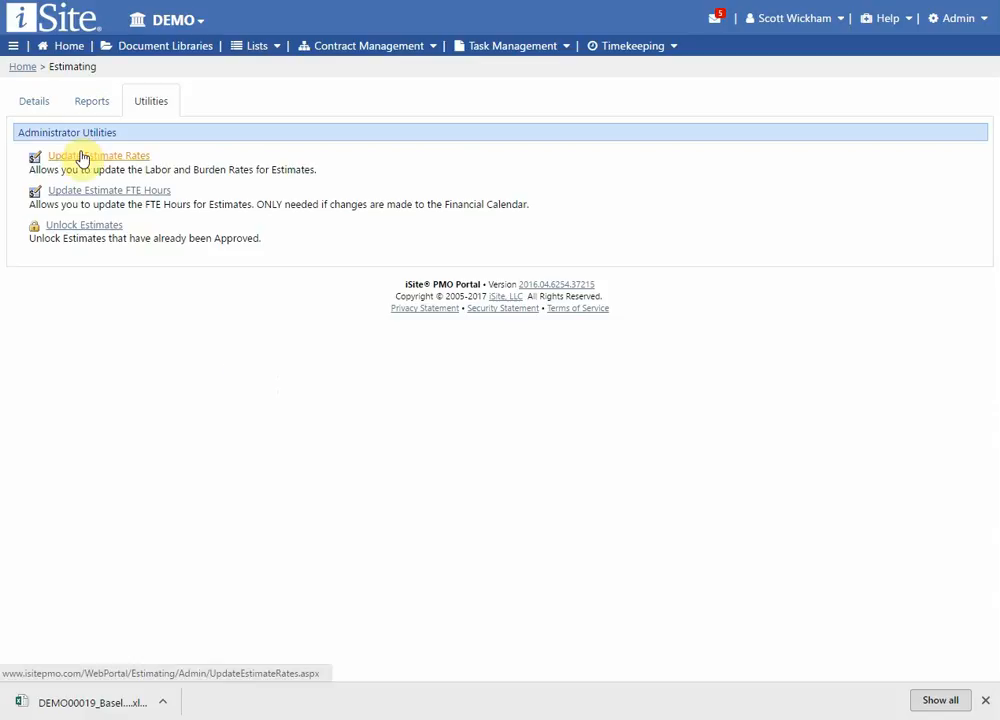
# Step: Look at the administrator utilities for updating estimate rates, updating estimate FTE hours and unlocking approved estimates
pyautogui.click(81, 157)
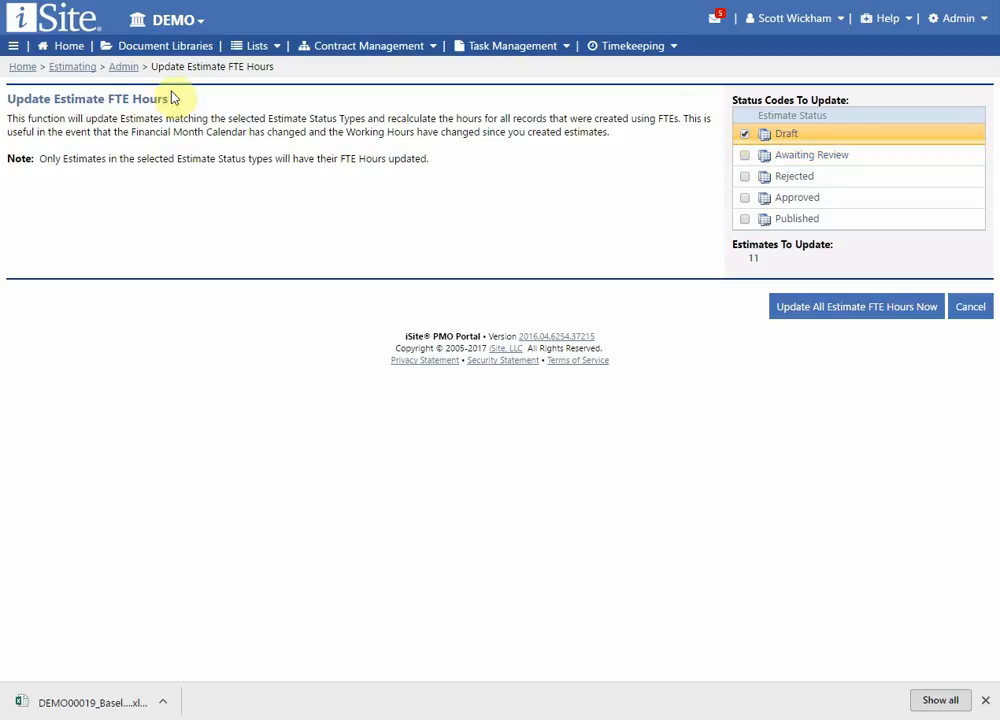
pyautogui.click(125, 67)
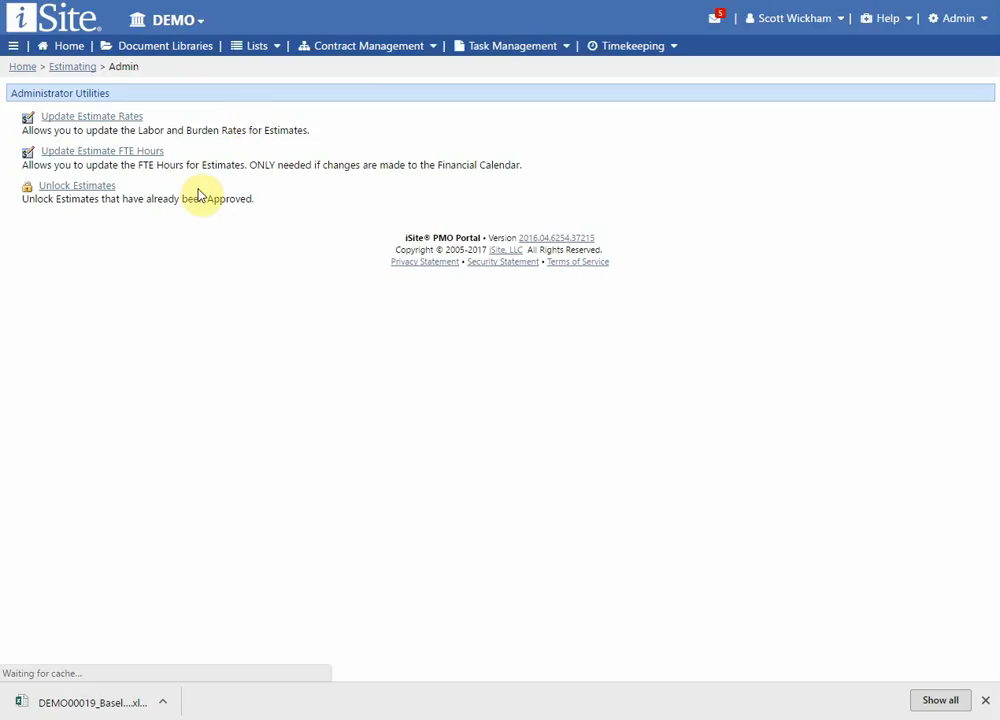
pyautogui.click(106, 191)
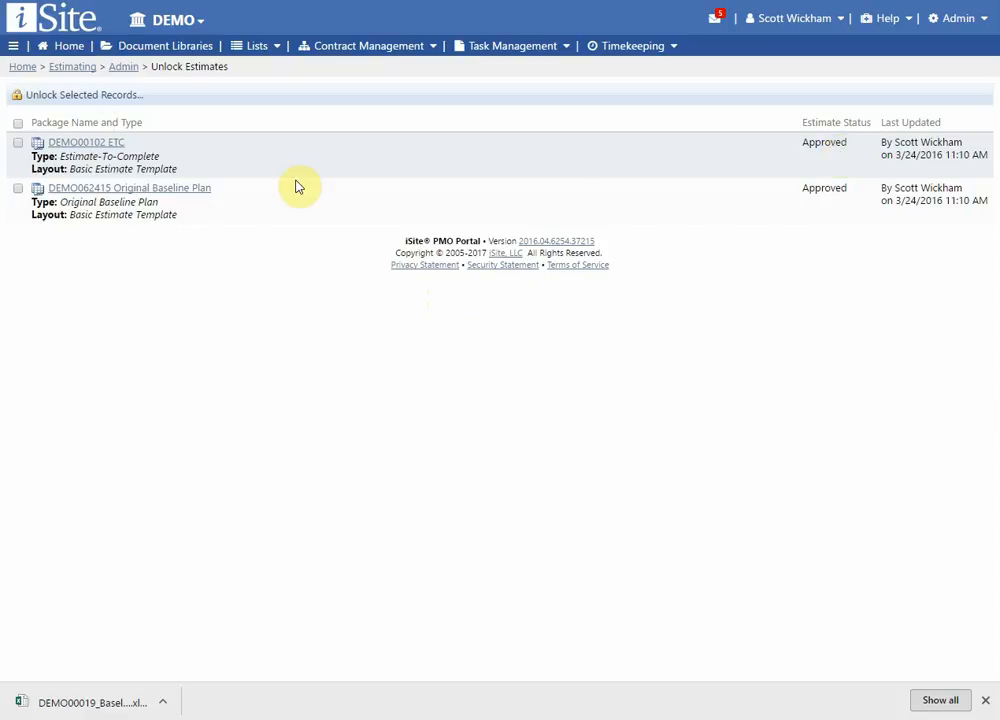
pyautogui.click(124, 66)
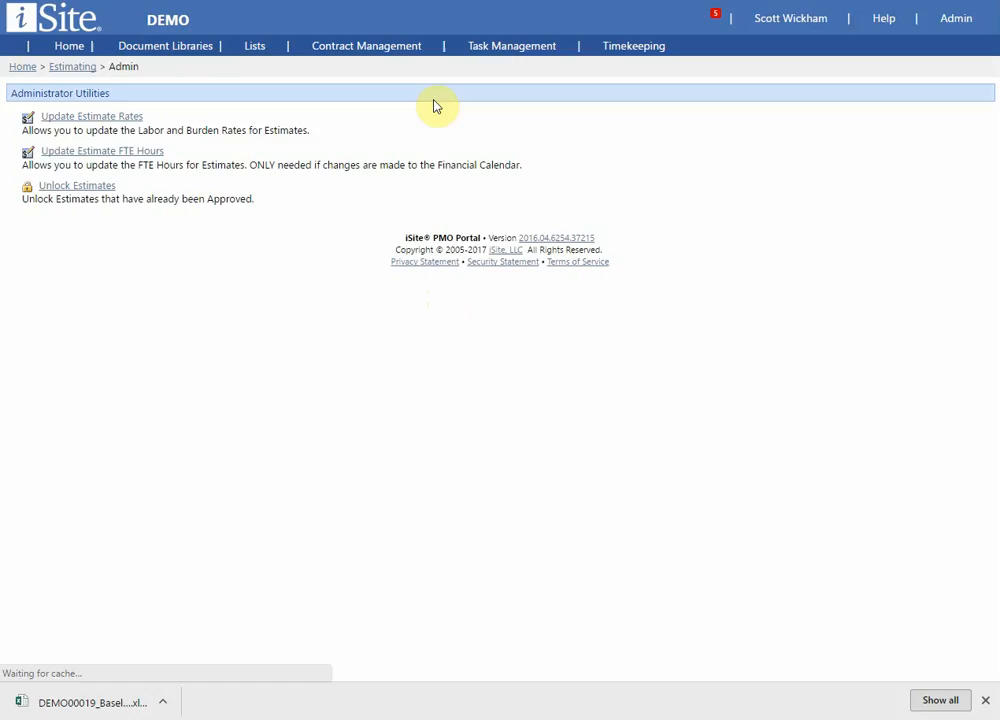
# Step: Return to the Estimating details with the recently viewed packages and those to review and publish
pyautogui.click(383, 58)
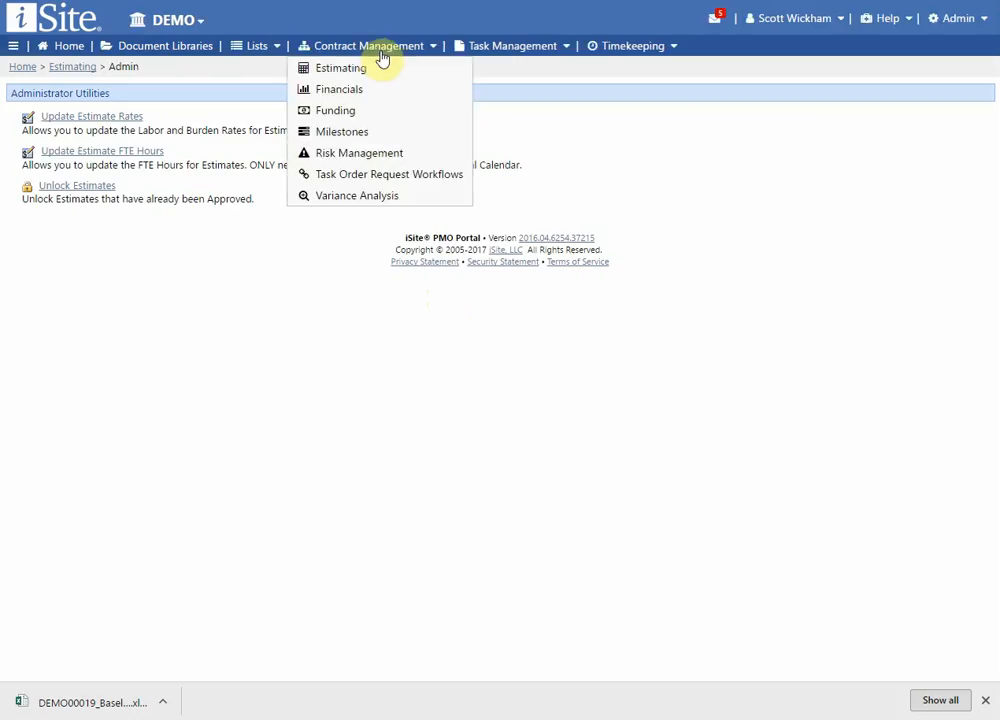
pyautogui.click(80, 68)
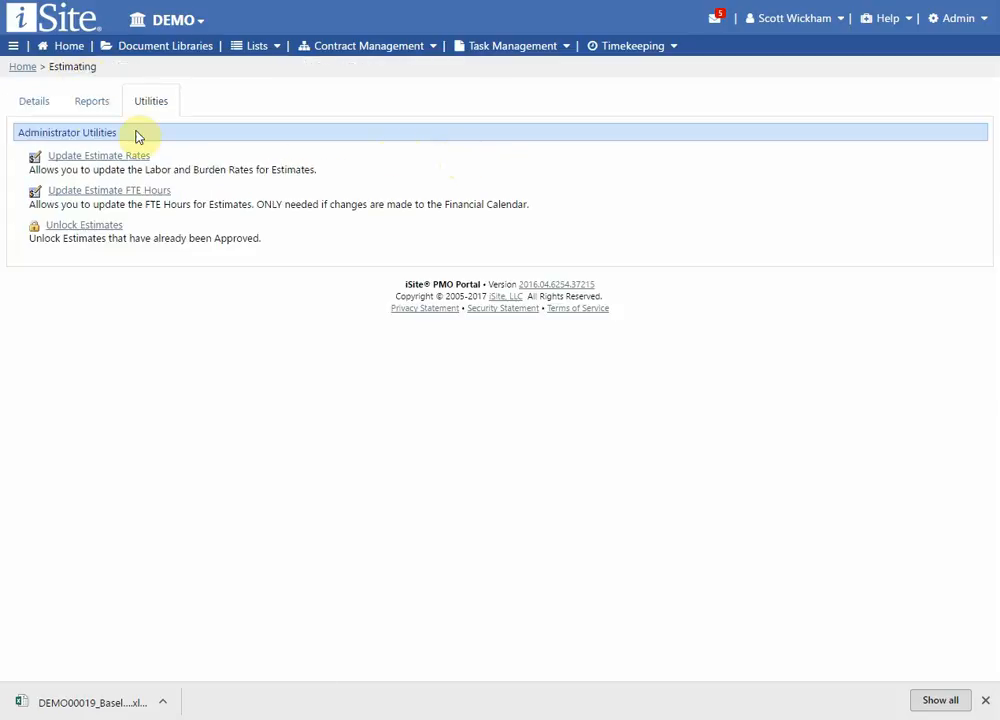
pyautogui.click(40, 104)
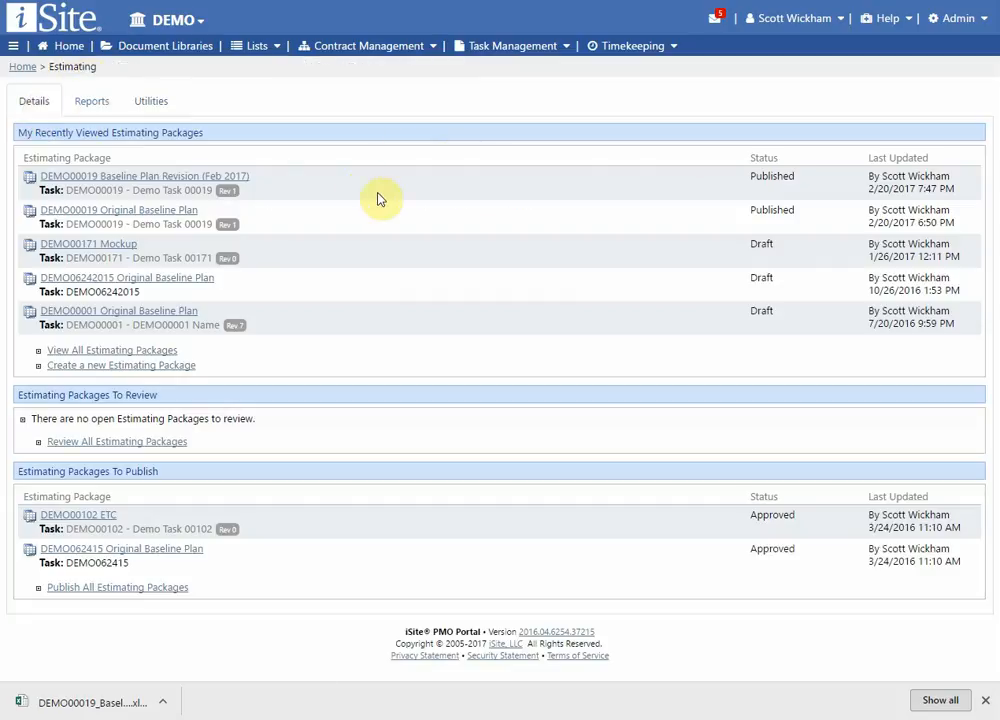